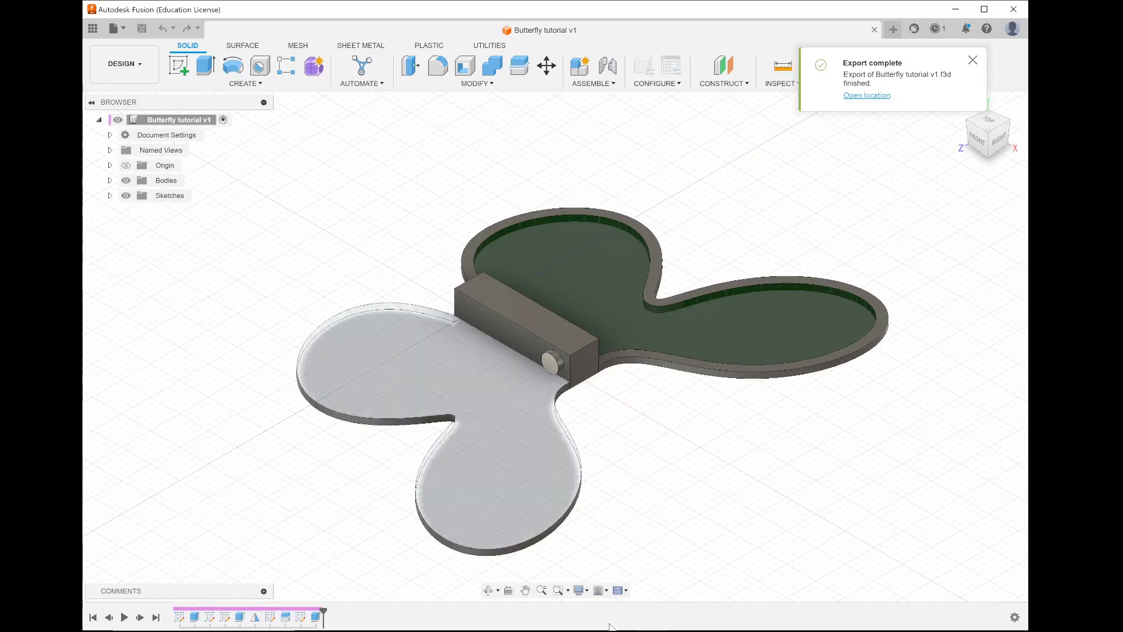
# Dismiss the export-complete notification.
pyautogui.click(626, 620)
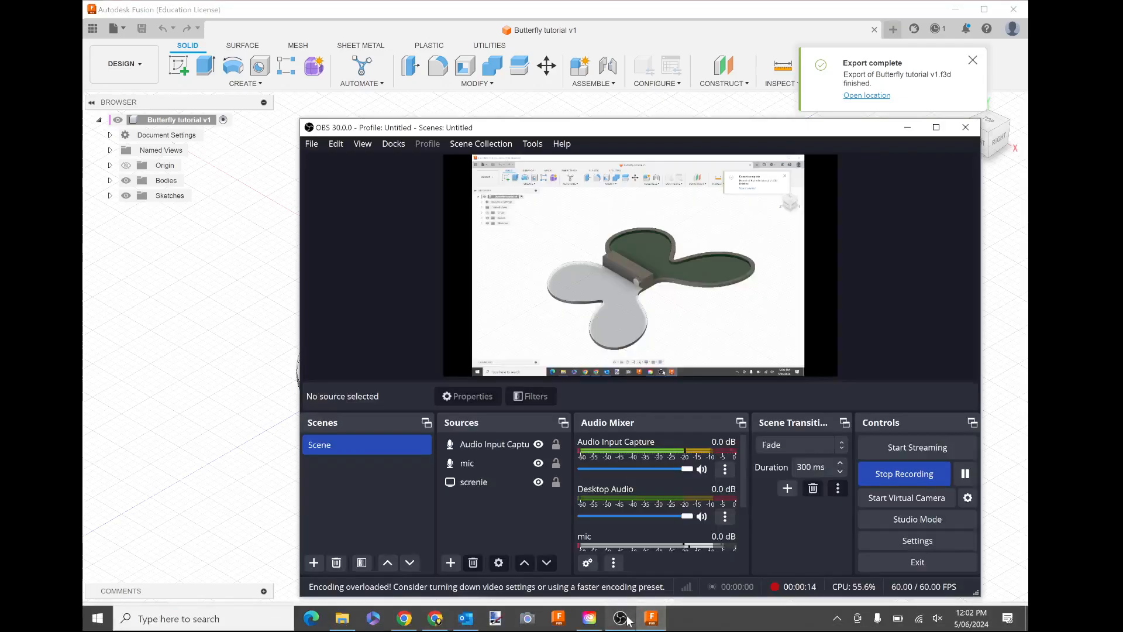
pyautogui.click(626, 620)
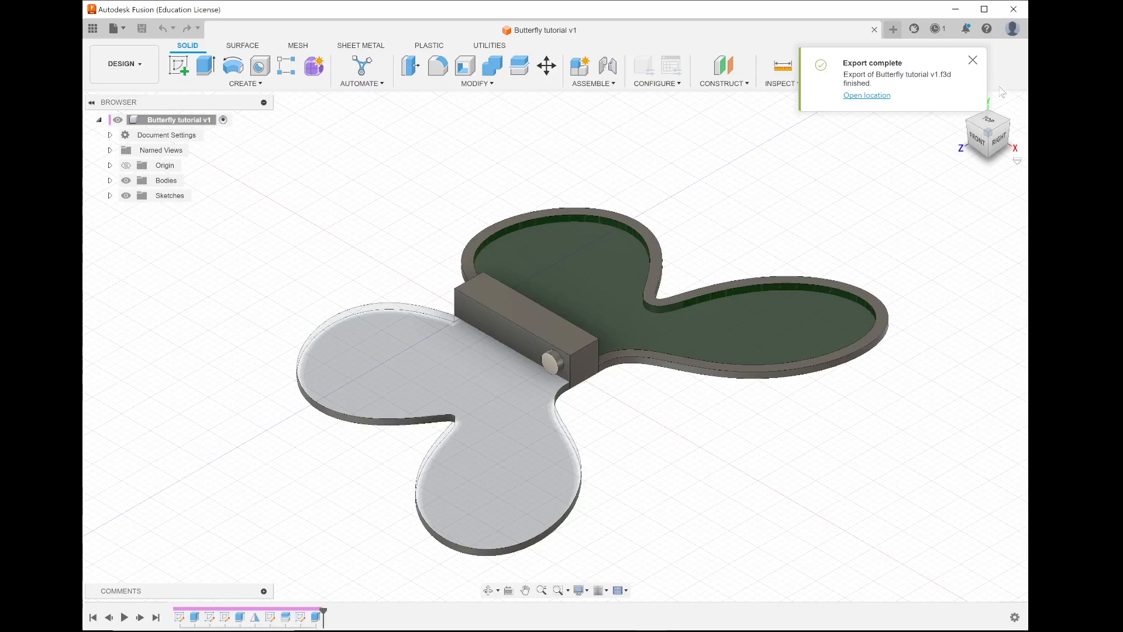
pyautogui.click(972, 62)
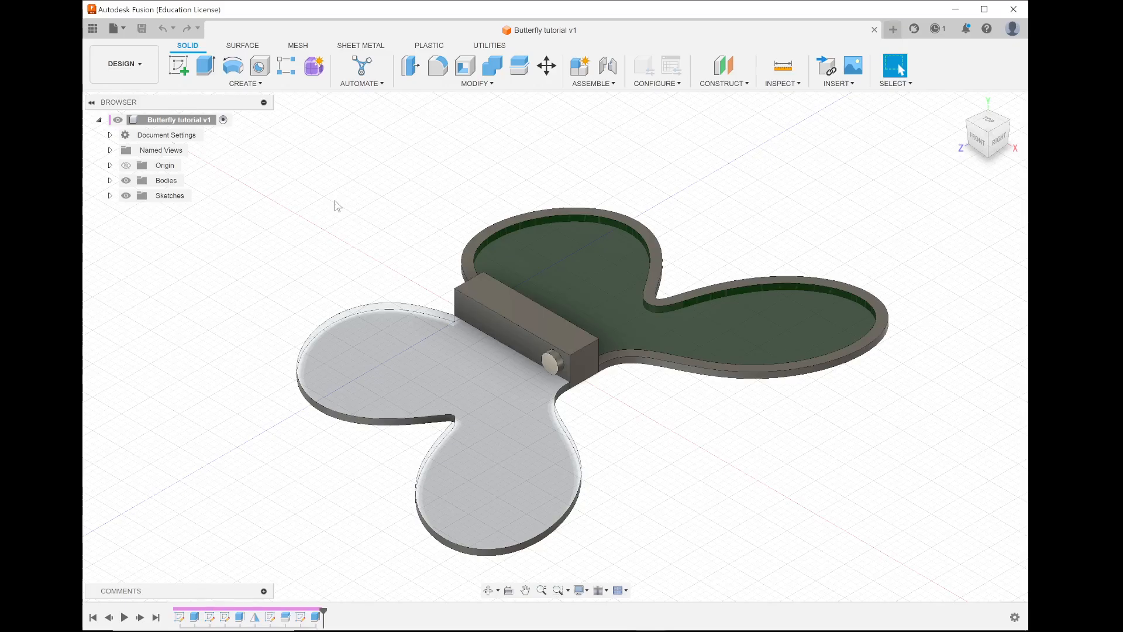
pyautogui.click(124, 29)
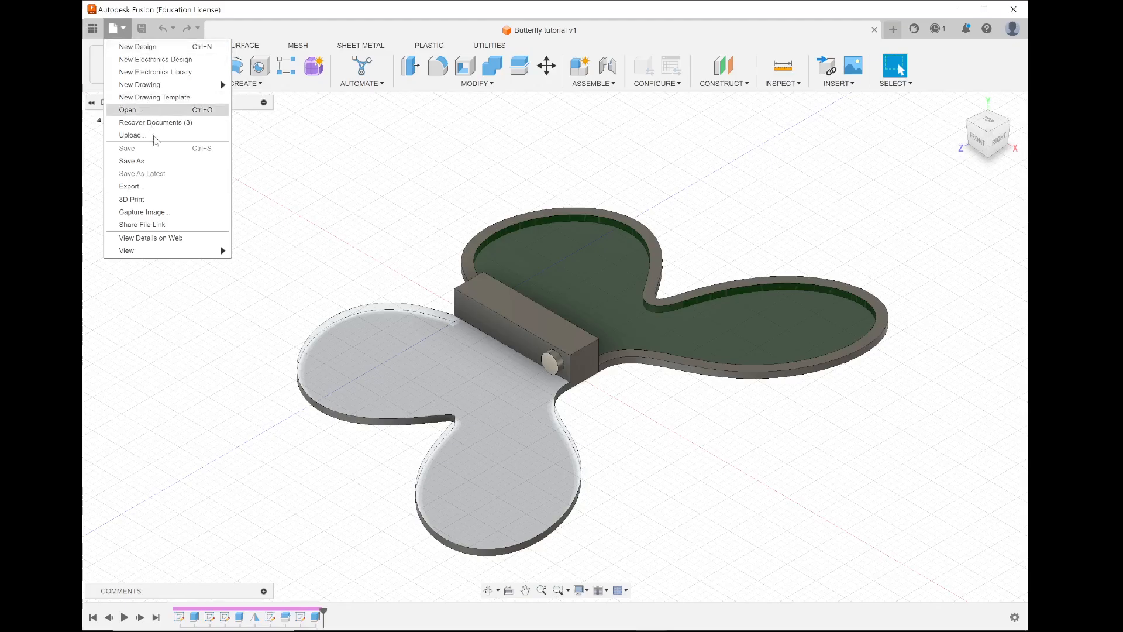
pyautogui.click(152, 190)
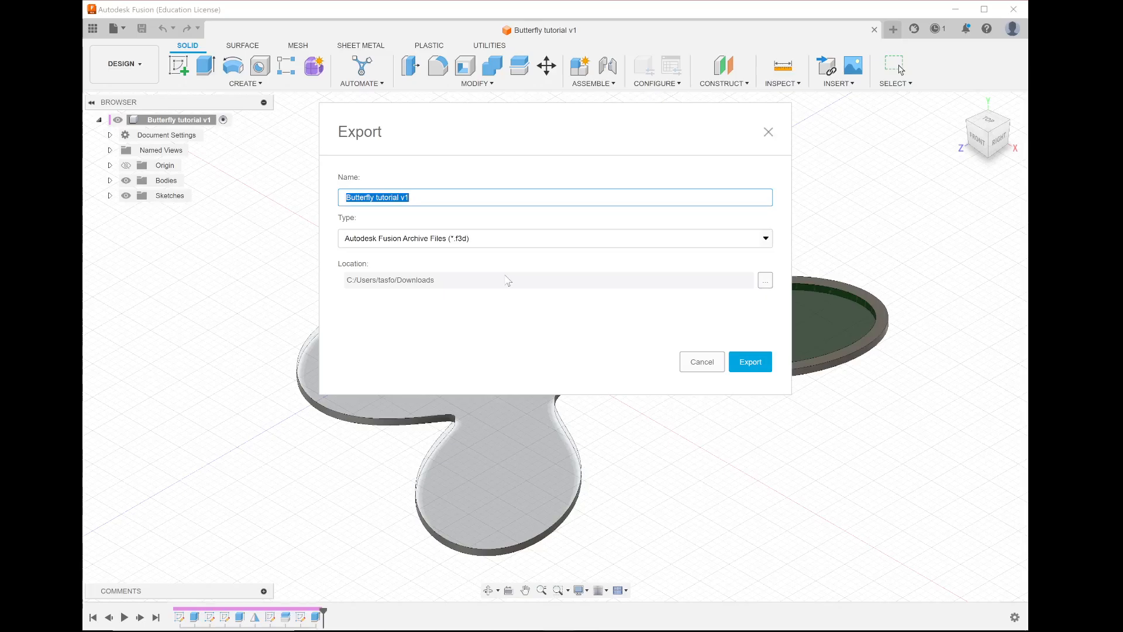
pyautogui.click(692, 367)
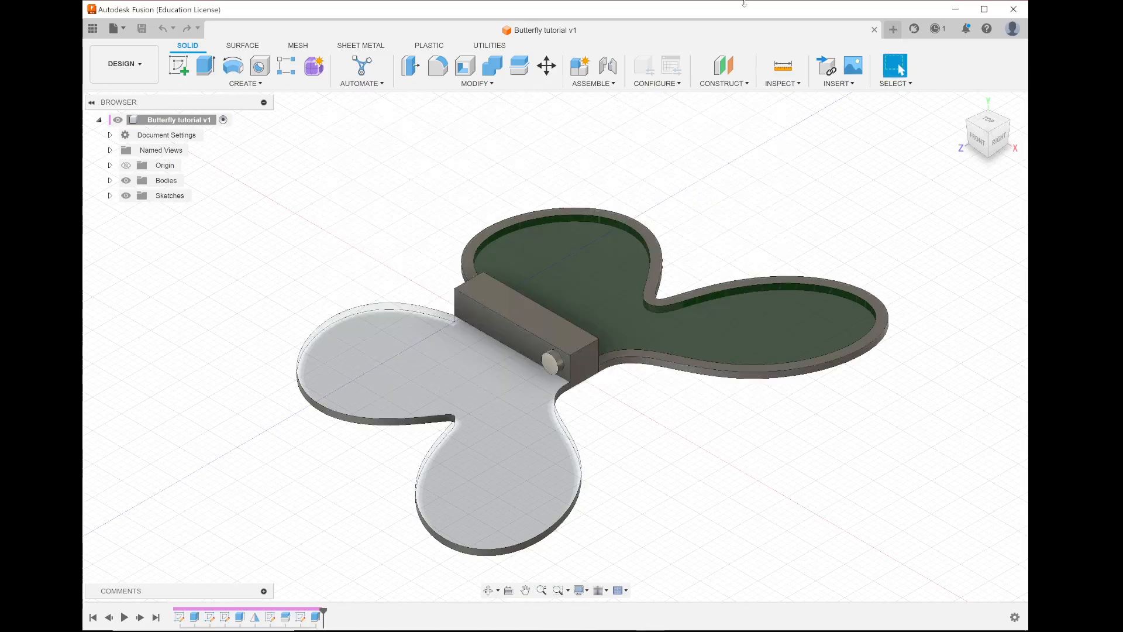
# Close the current butterfly design and open the exported "Butterfly tutorial v1" file from the computer's Downloads folder.
pyautogui.click(874, 30)
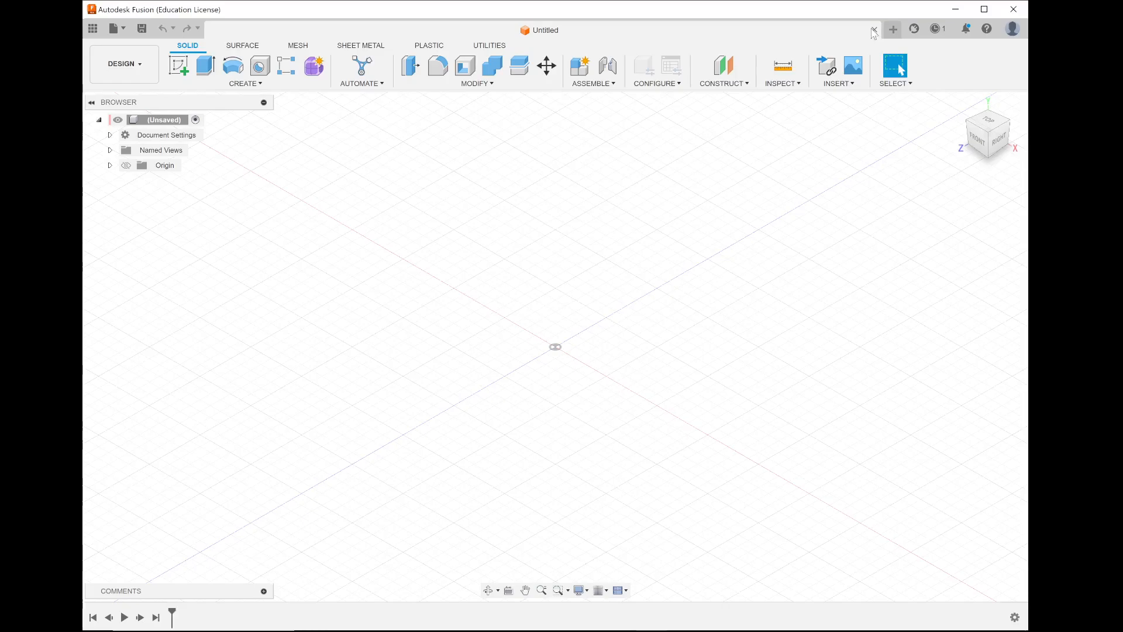
pyautogui.click(125, 29)
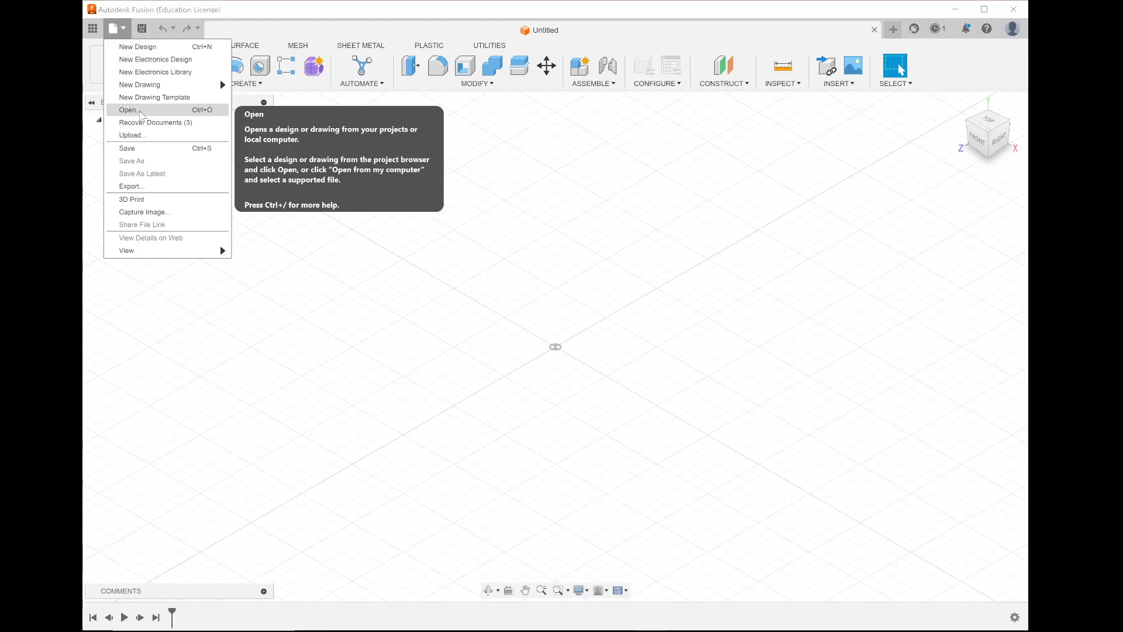
pyautogui.click(139, 111)
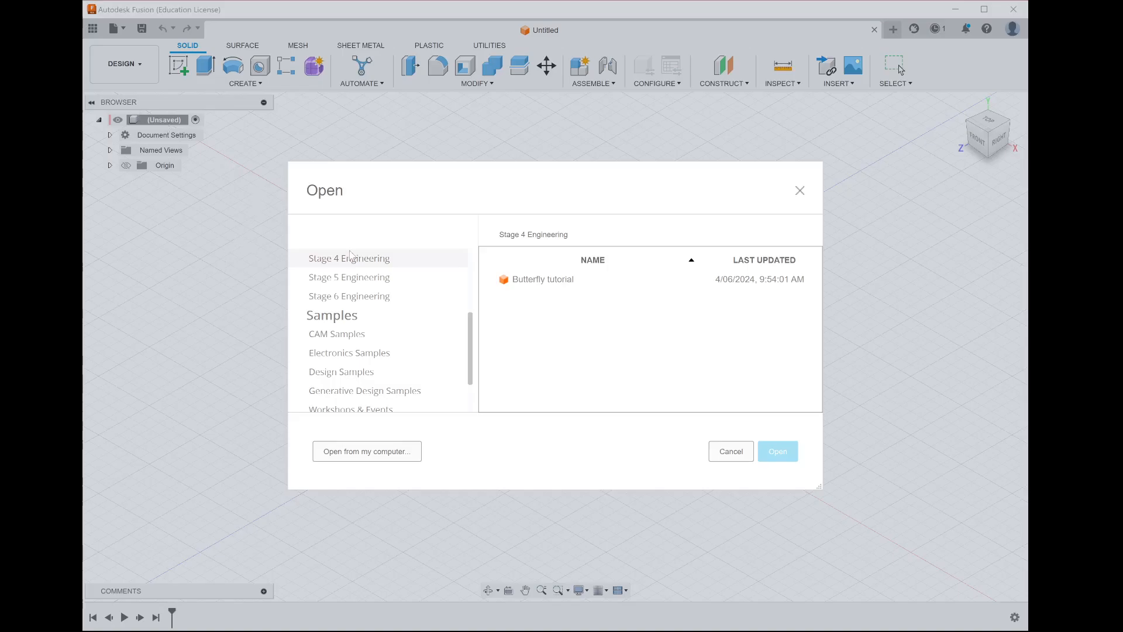
pyautogui.click(365, 453)
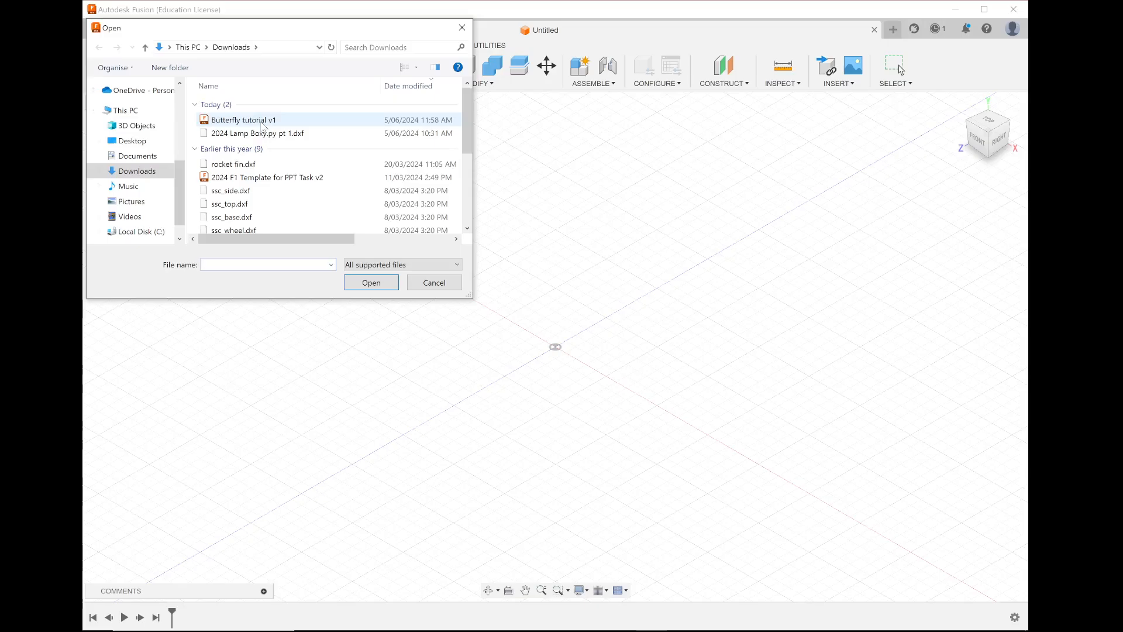
pyautogui.click(262, 122)
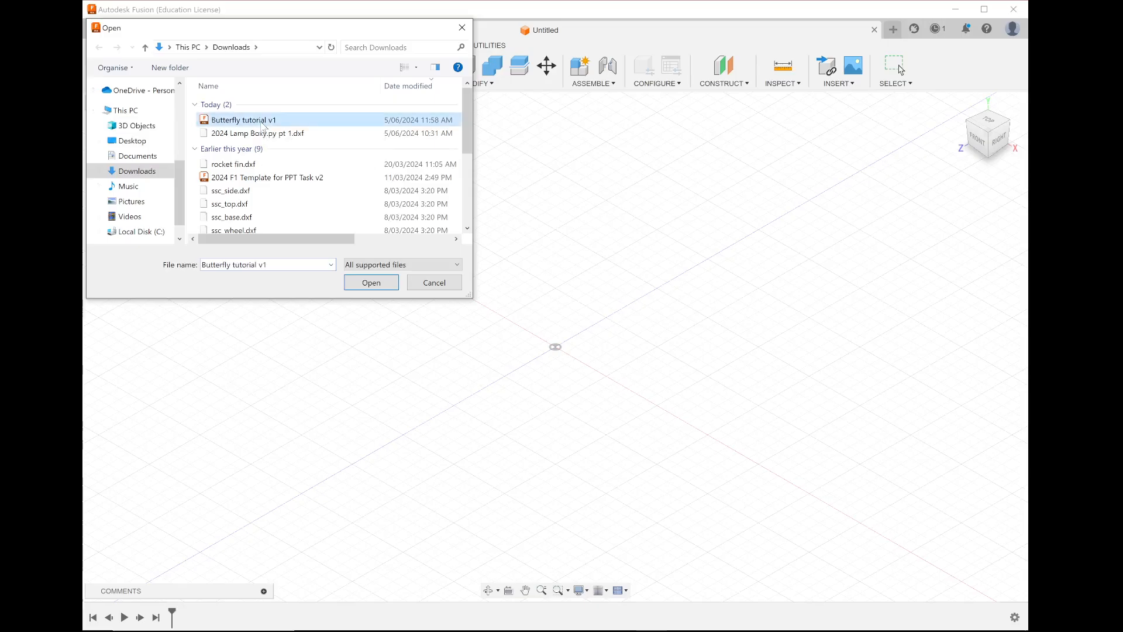
pyautogui.click(359, 284)
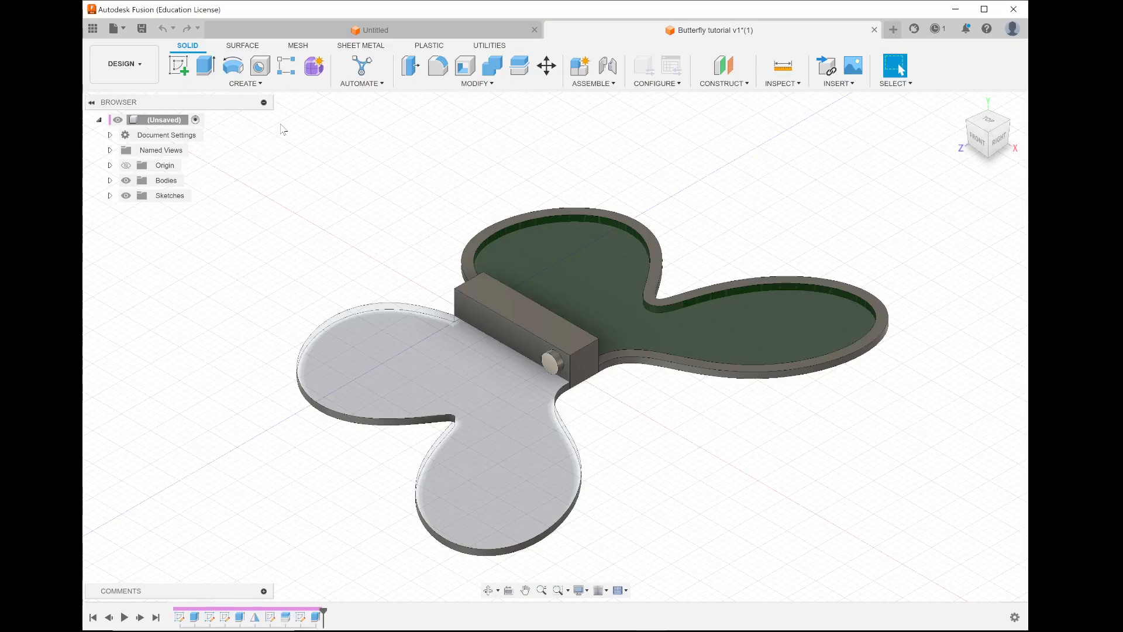
# Start a new sketch on the vertical YZ origin plane, viewed from the right side of the model.
pyautogui.click(180, 66)
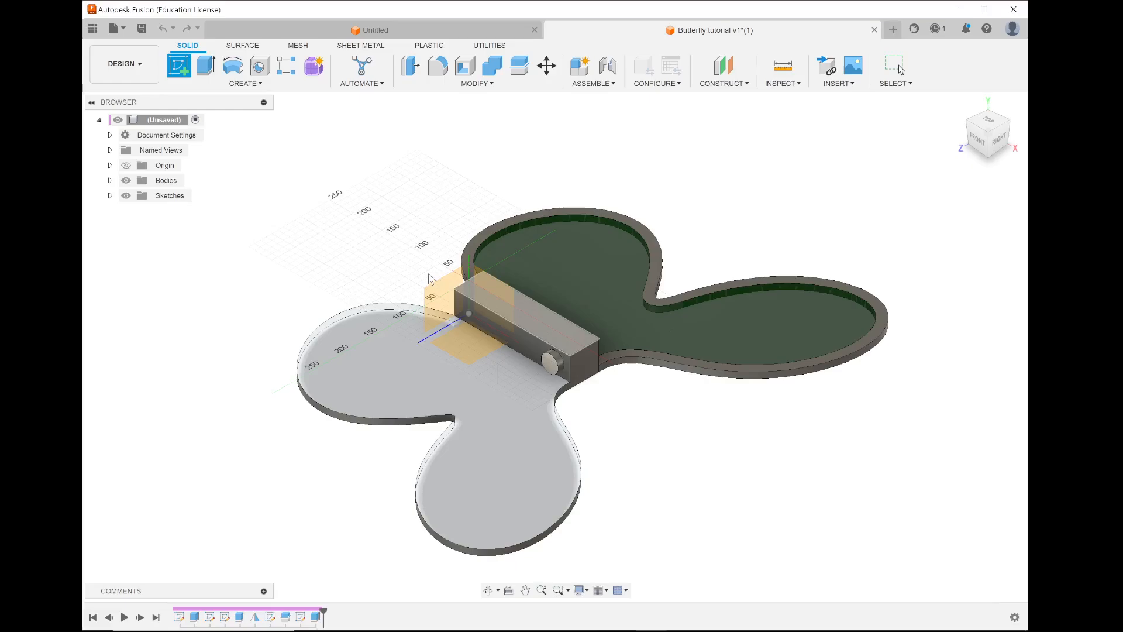
pyautogui.click(443, 298)
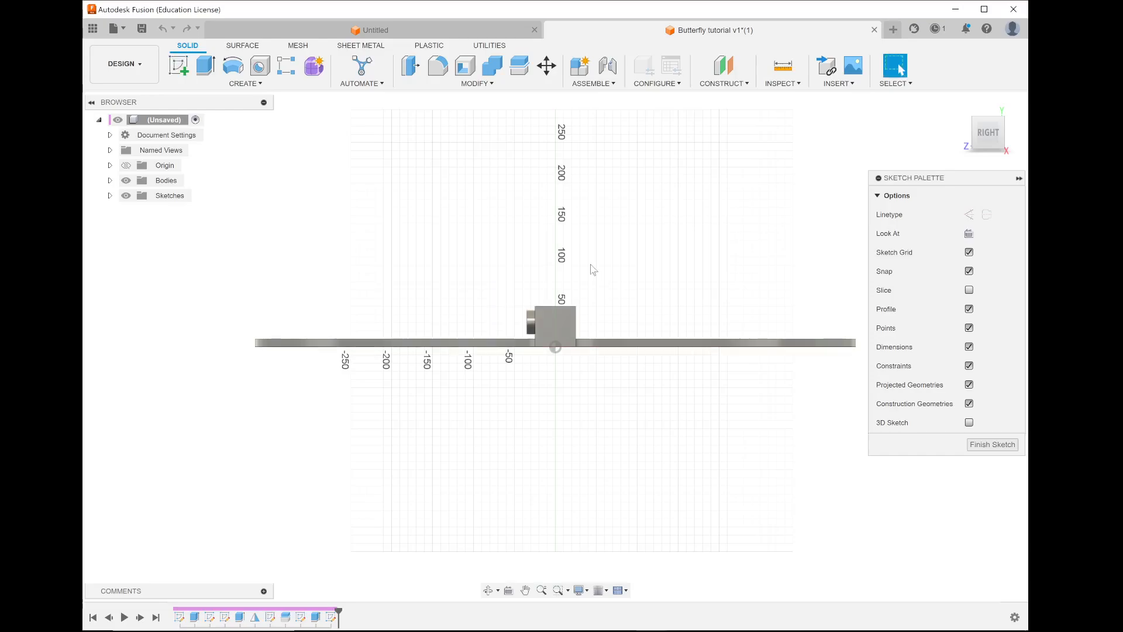
pyautogui.scroll(5, 594, 269)
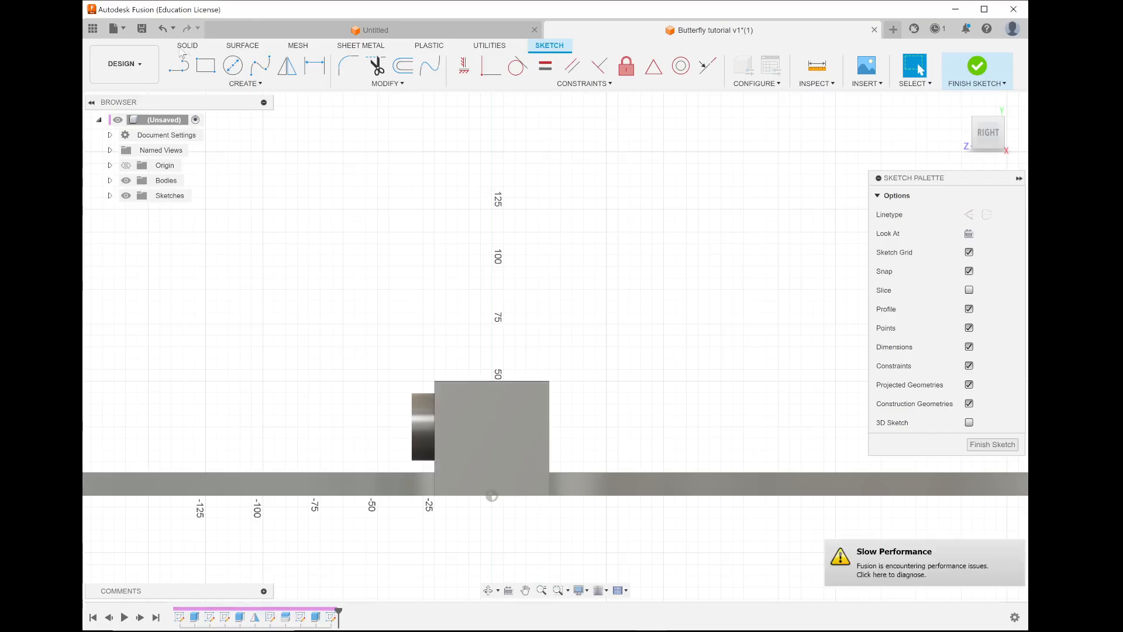
# Draw a three-point spline from about 5 mm above the block's top centre, curving outward about 50 mm on the knob side to a height of about 130 mm.
pyautogui.click(233, 66)
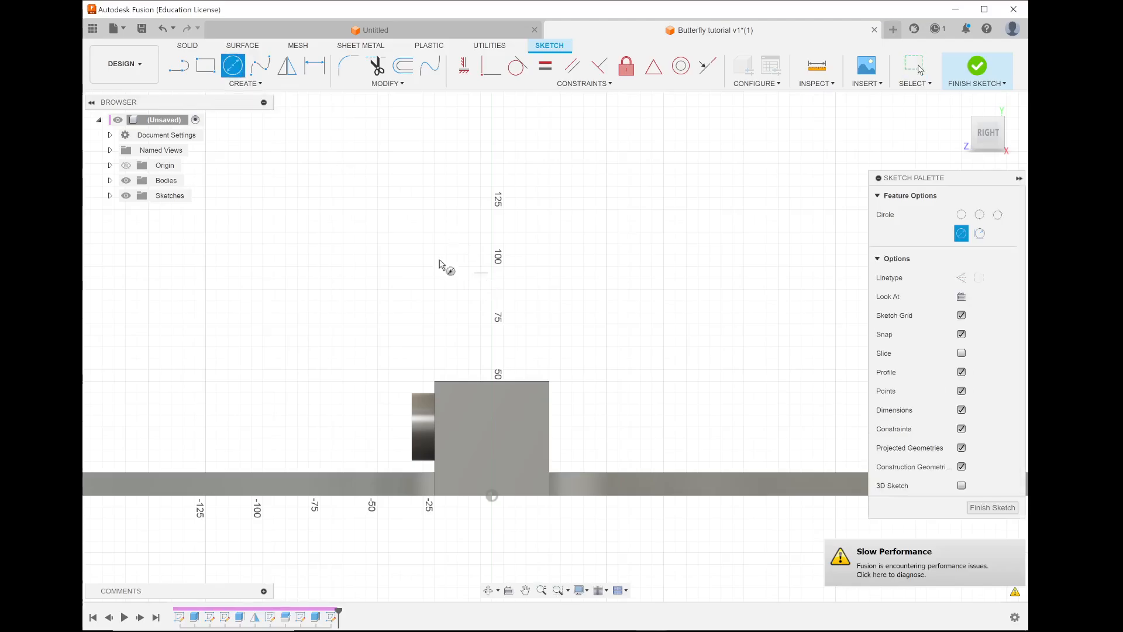
pyautogui.click(259, 66)
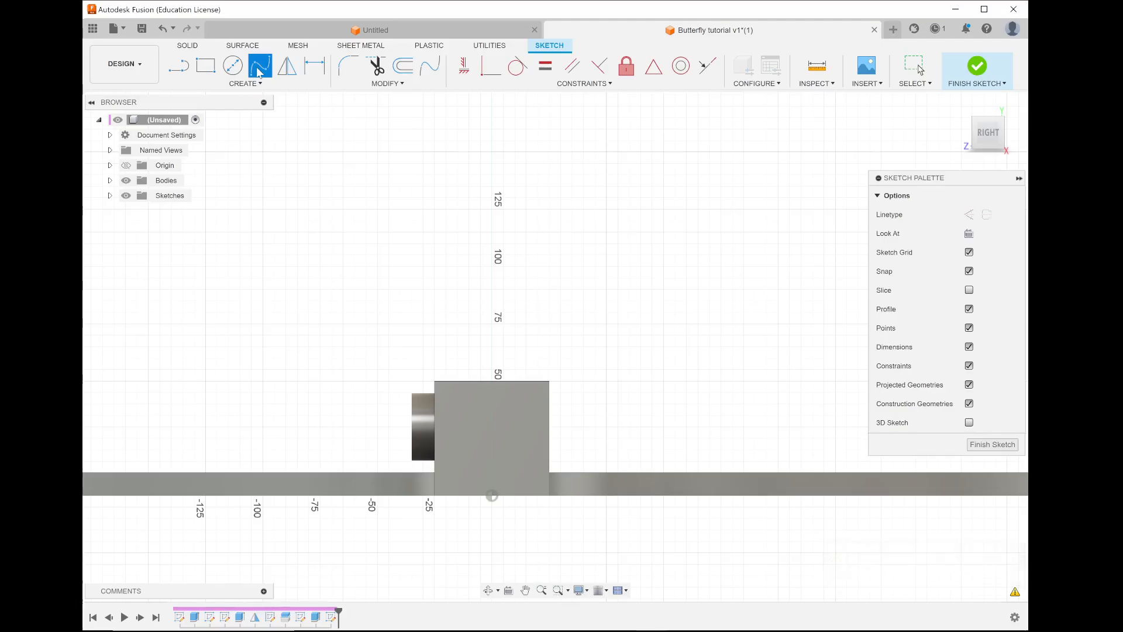
pyautogui.click(232, 66)
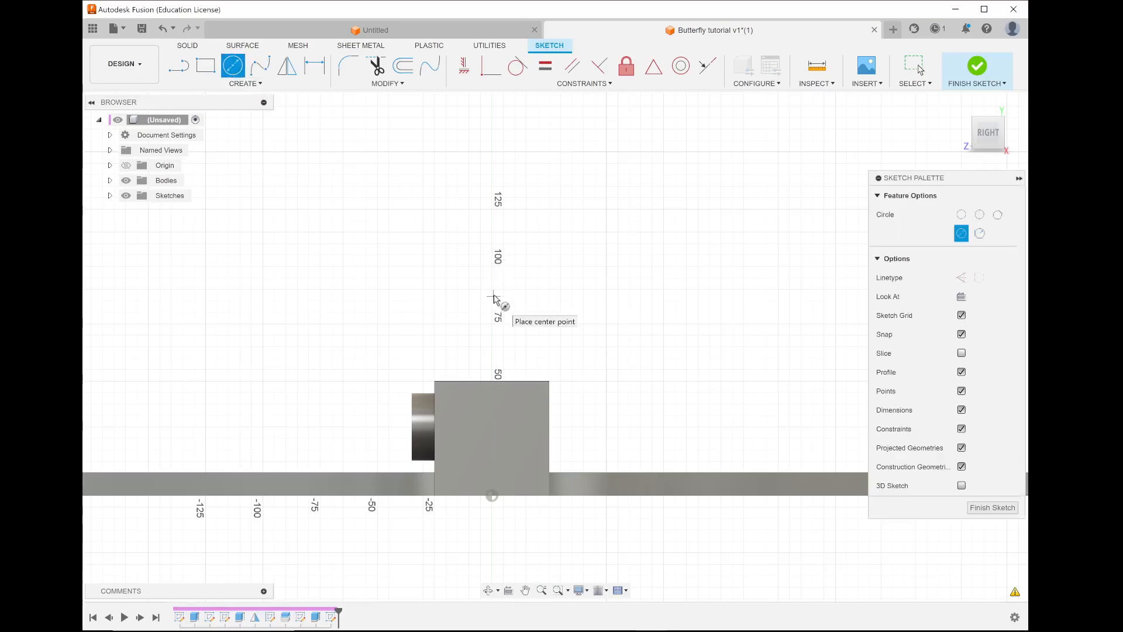
pyautogui.click(259, 66)
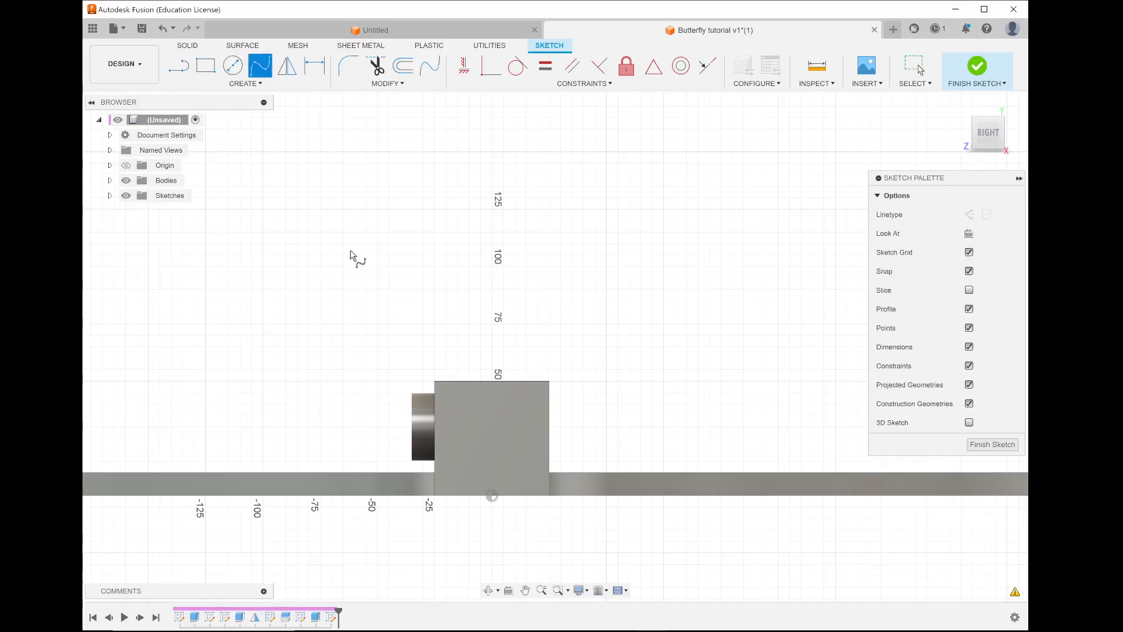
pyautogui.click(492, 370)
pyautogui.click(423, 346)
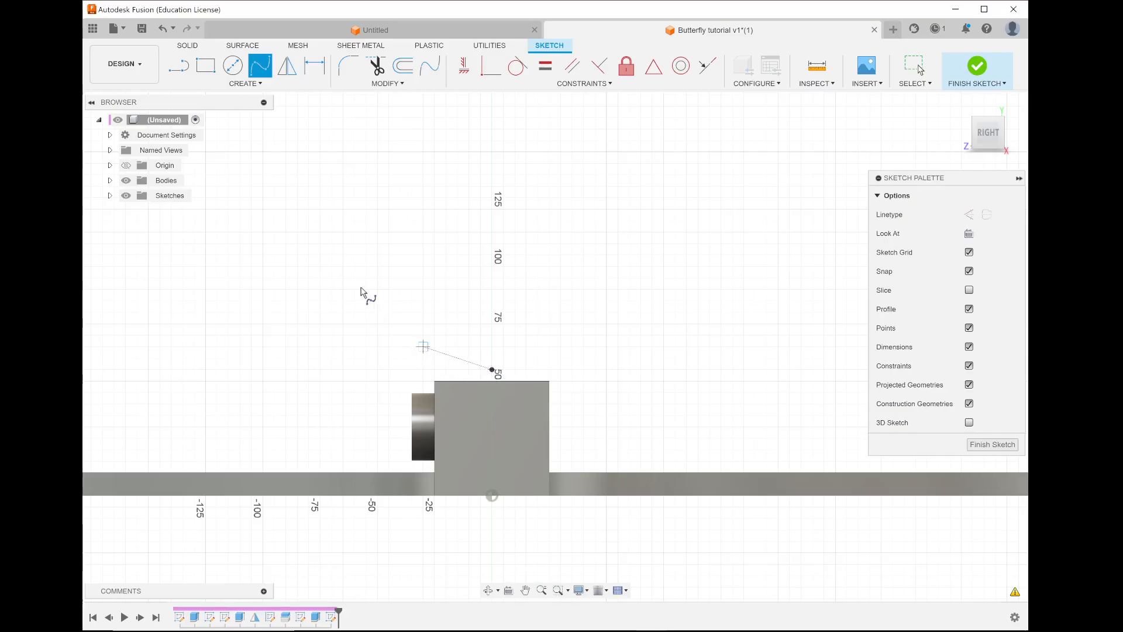
pyautogui.click(377, 197)
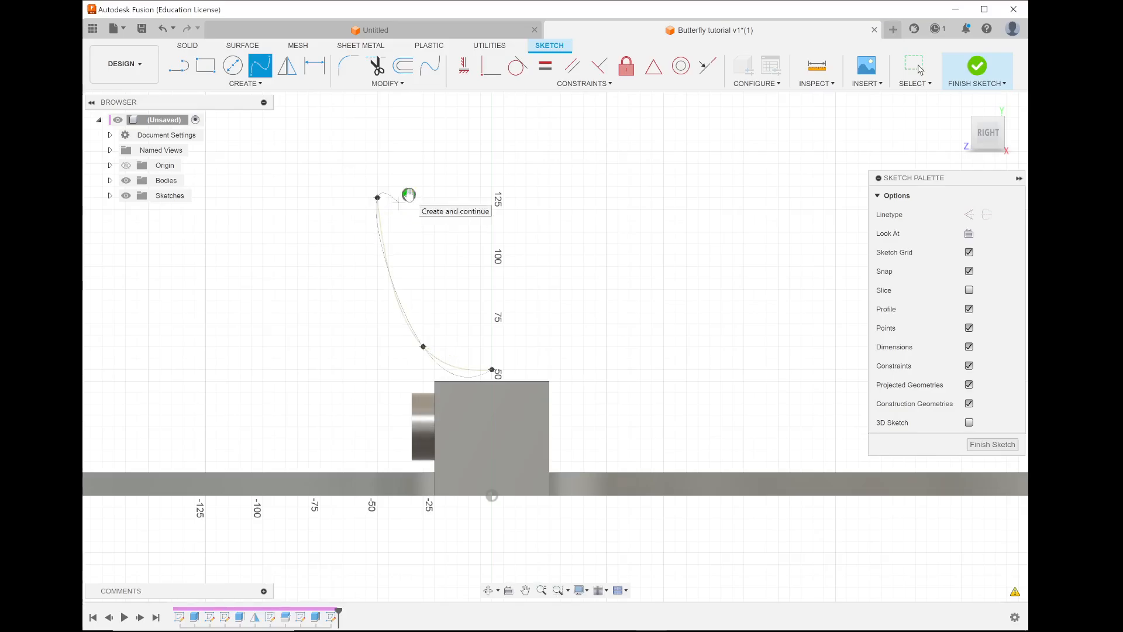
pyautogui.click(408, 194)
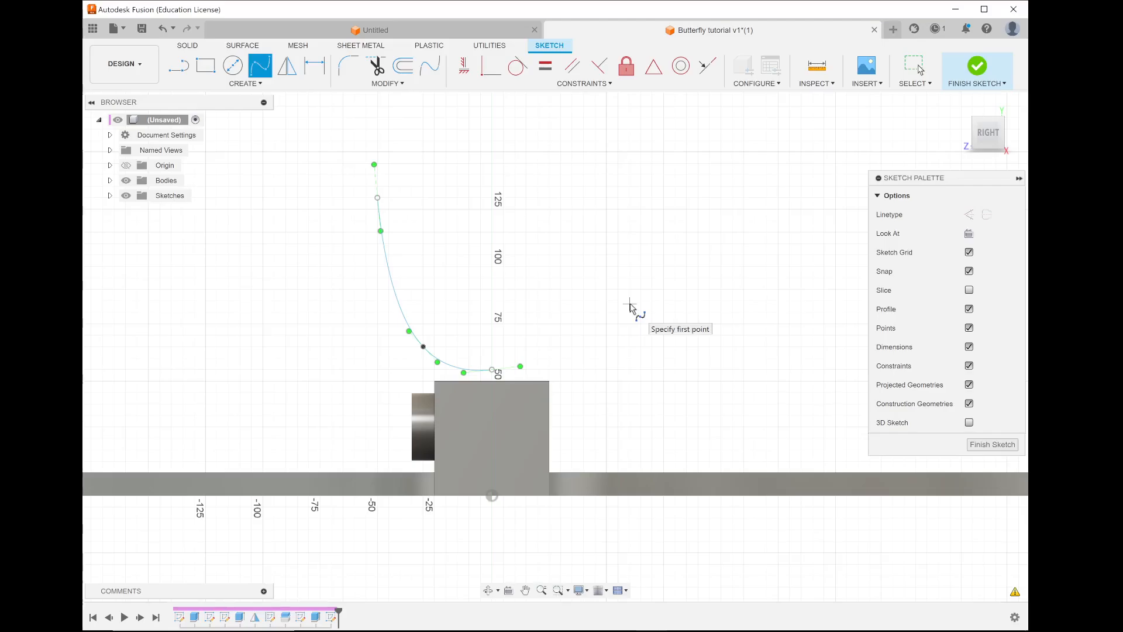
# Swing the tangent handle at the spline's lower endpoint to horizontal, reaching about 12 mm from the endpoint.
pyautogui.scroll(3, 589, 304)
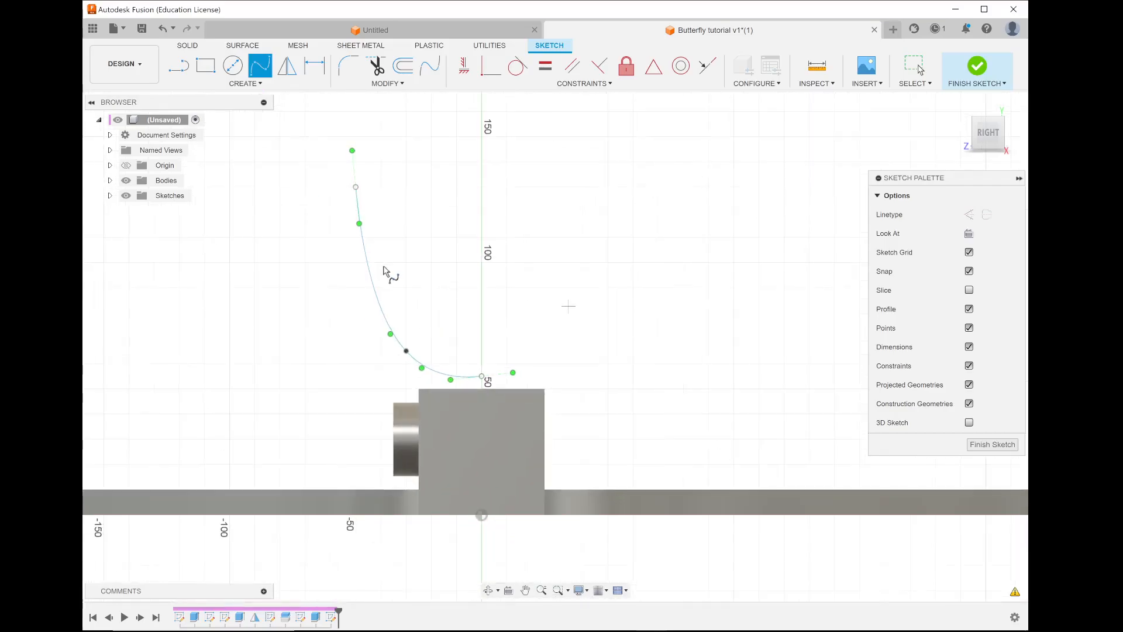
pyautogui.scroll(2, 384, 270)
pyautogui.scroll(2, 384, 271)
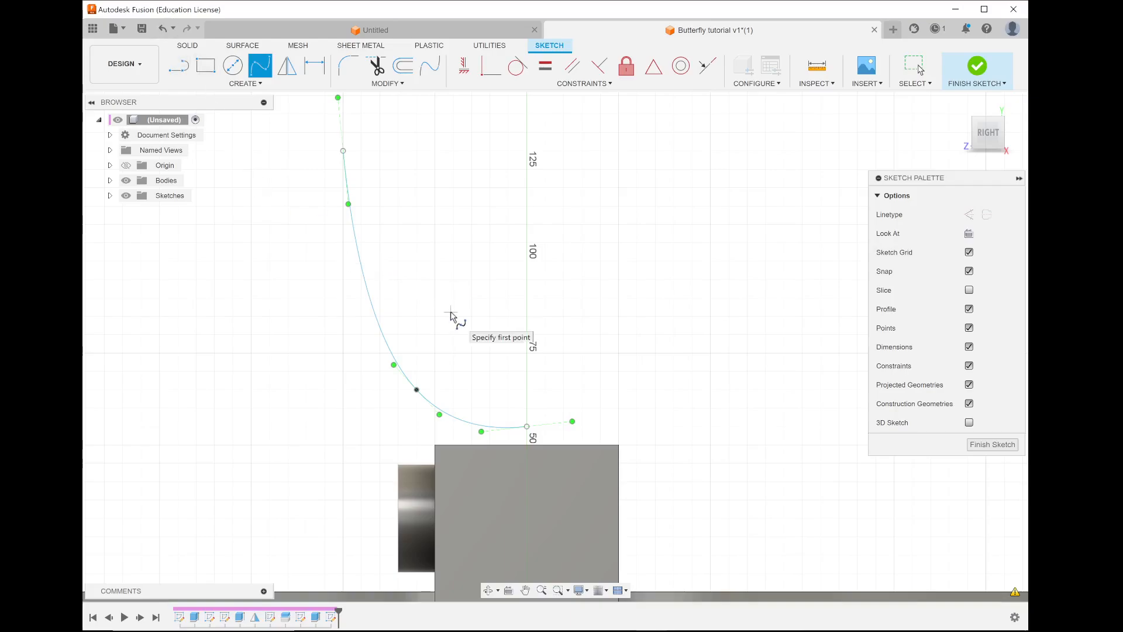
pyautogui.scroll(1, 524, 444)
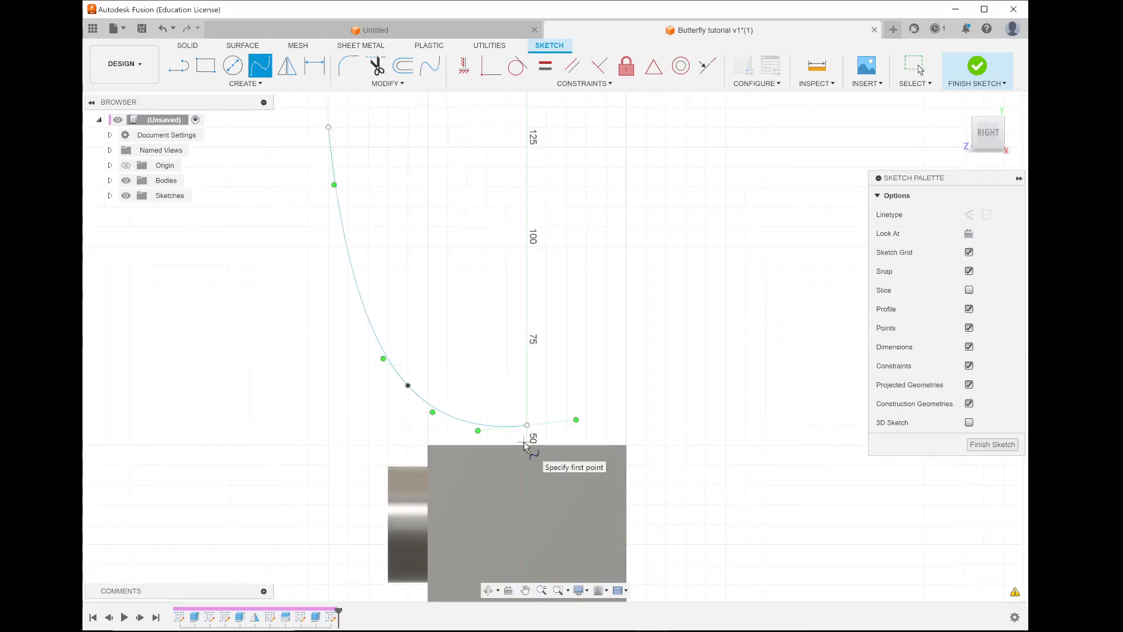
pyautogui.scroll(6, 524, 443)
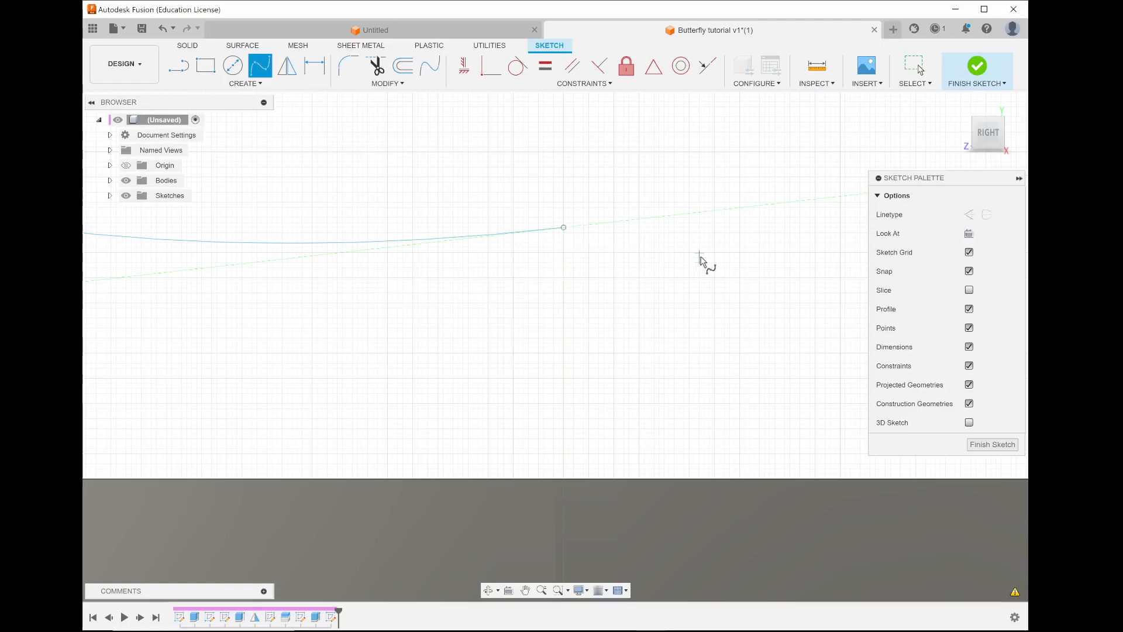
pyautogui.scroll(-3, 614, 264)
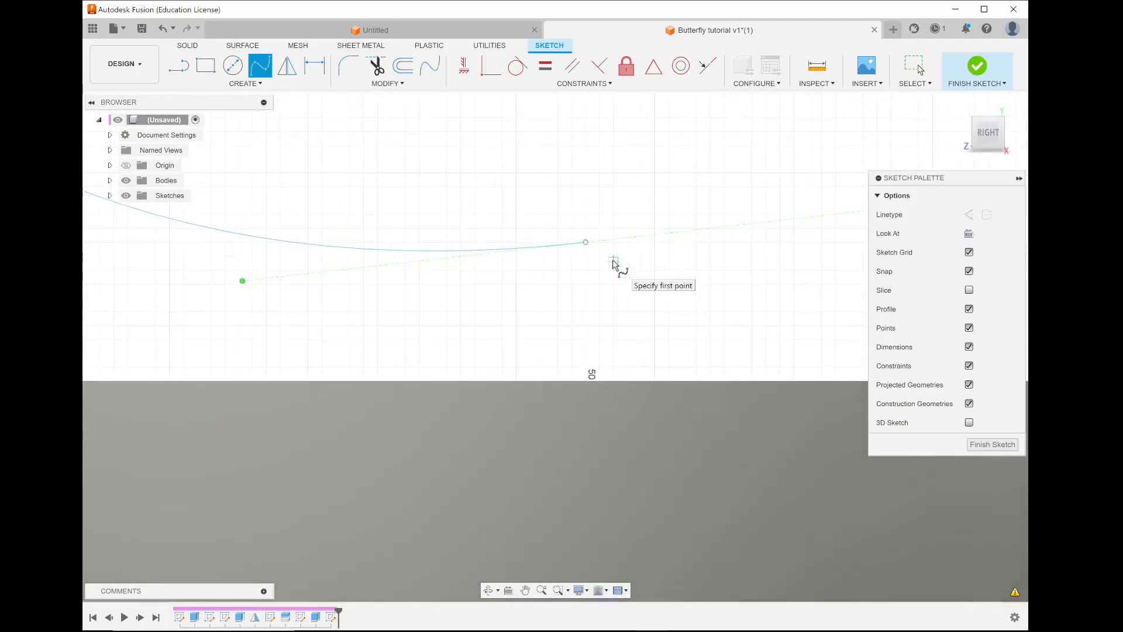
pyautogui.scroll(-3, 614, 265)
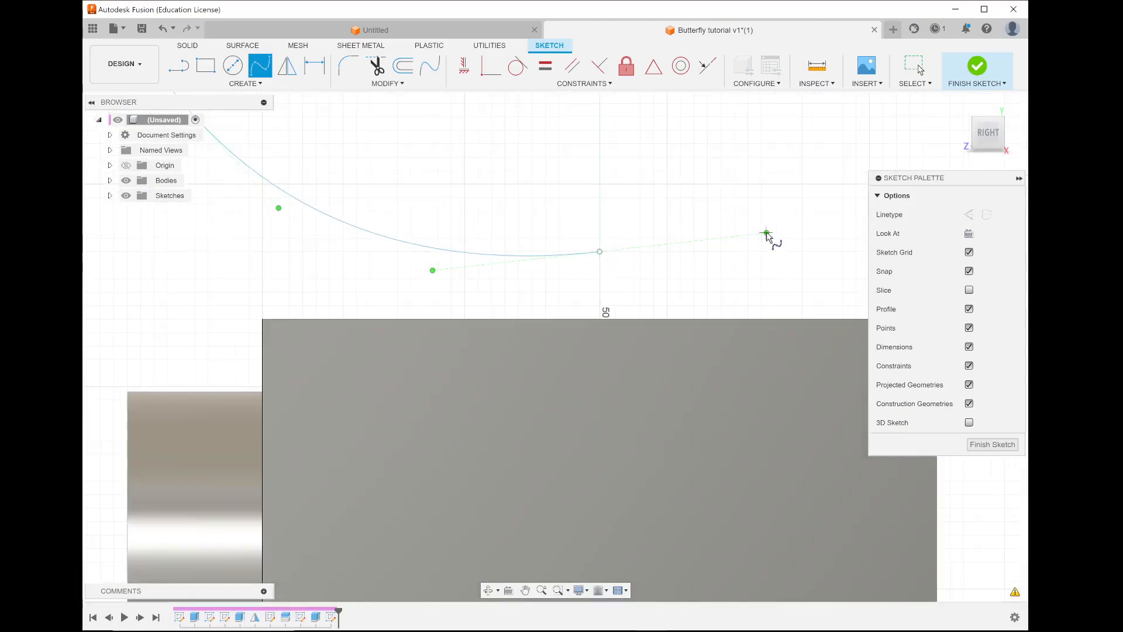
pyautogui.press('Escape')
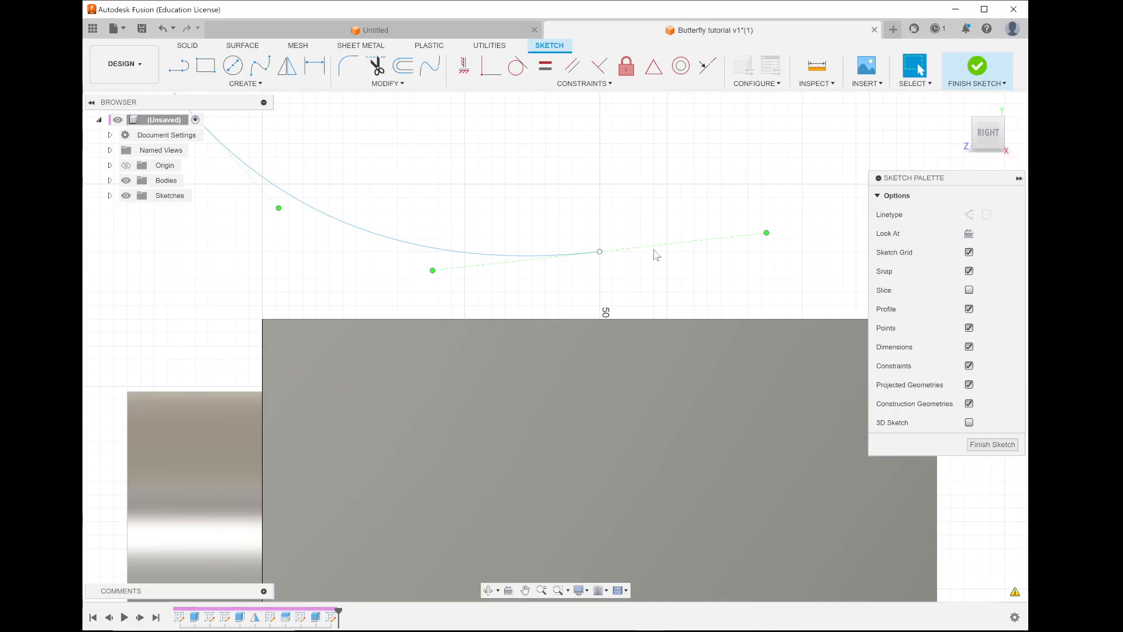
pyautogui.click(766, 233)
pyautogui.moveTo(766, 233); pyautogui.dragTo(764, 256)
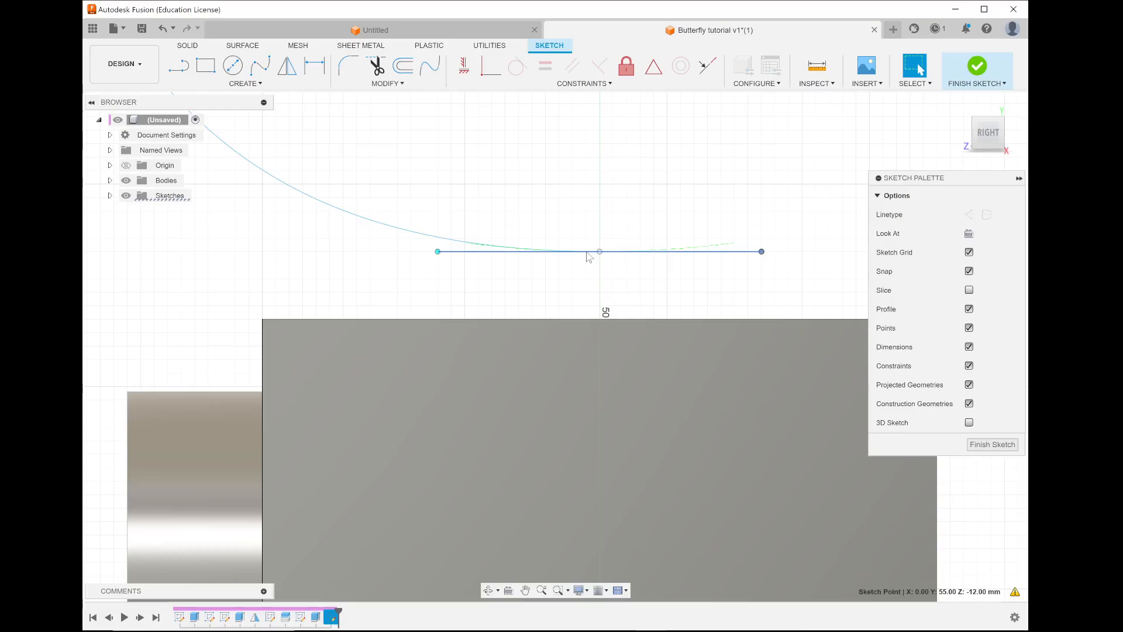
# Lengthen the horizontal tangent handle at the spline's lower end to 15 mm from the endpoint.
pyautogui.scroll(-4, 597, 301)
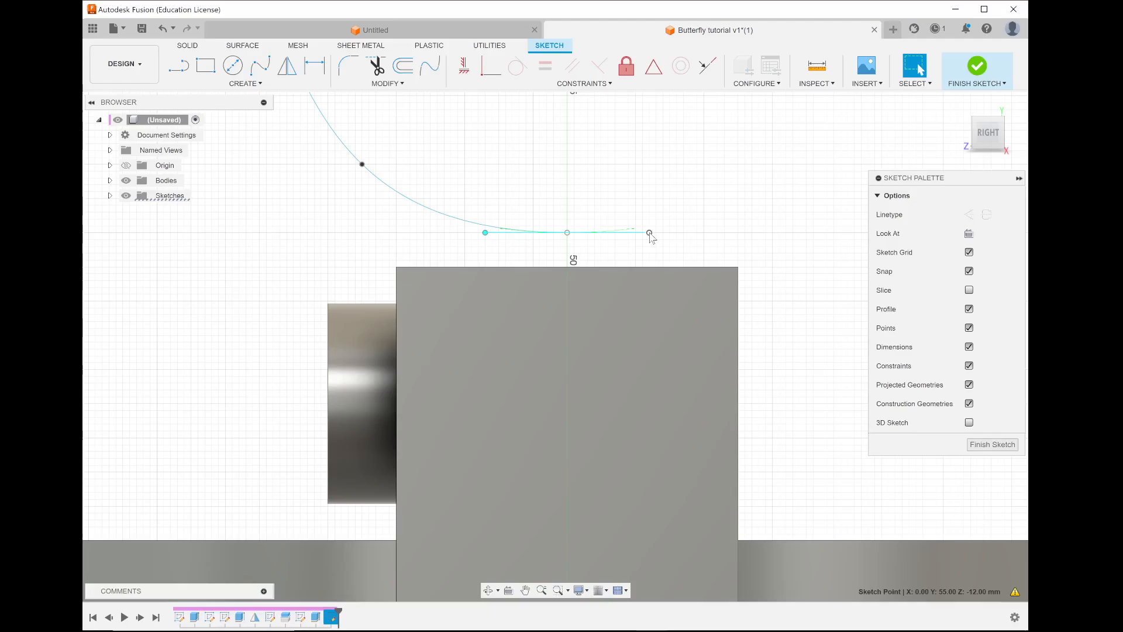
pyautogui.moveTo(651, 235)
pyautogui.mouseDown()
pyautogui.moveTo(739, 242)
pyautogui.moveTo(784, 221)
pyautogui.moveTo(779, 233)
pyautogui.moveTo(584, 238)
pyautogui.moveTo(669, 233)
pyautogui.mouseUp()
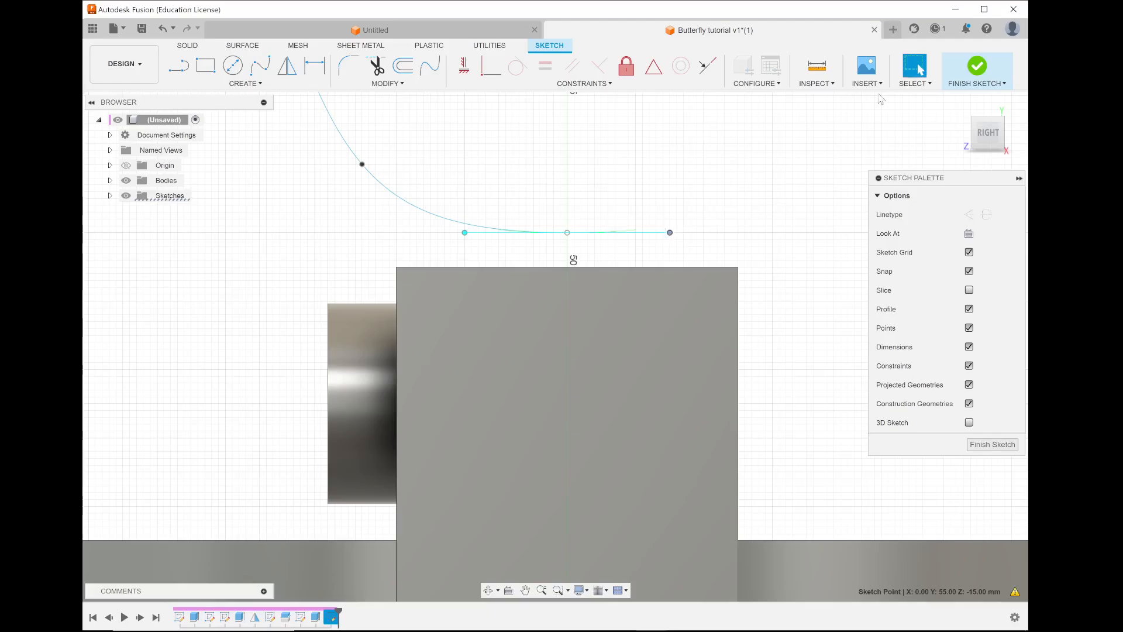
pyautogui.scroll(-2, 595, 204)
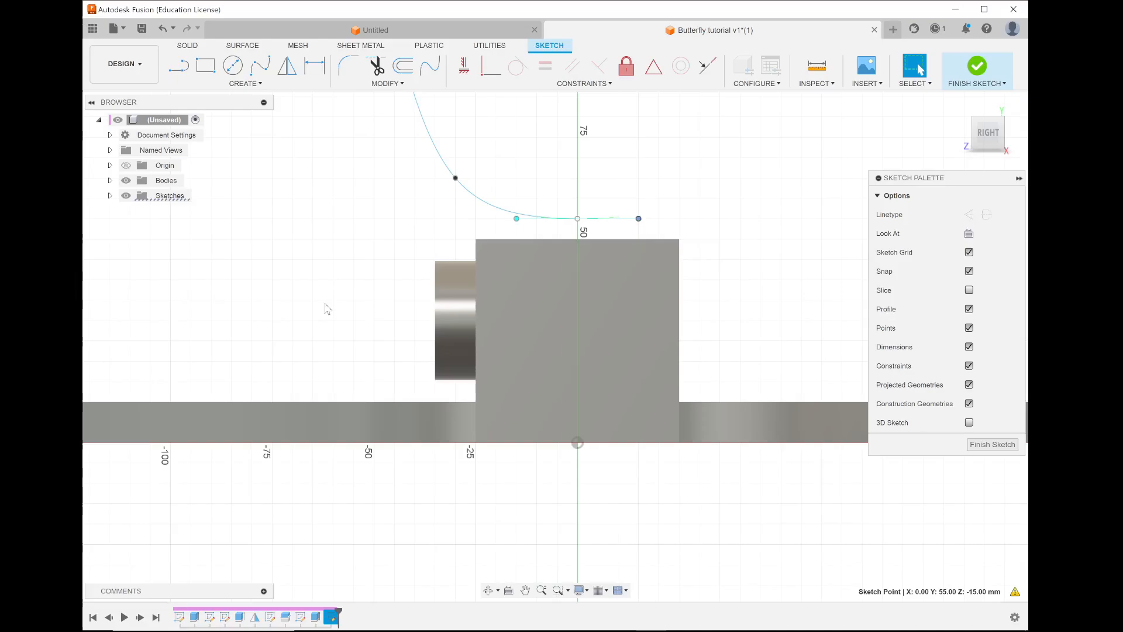
pyautogui.scroll(-5, 326, 309)
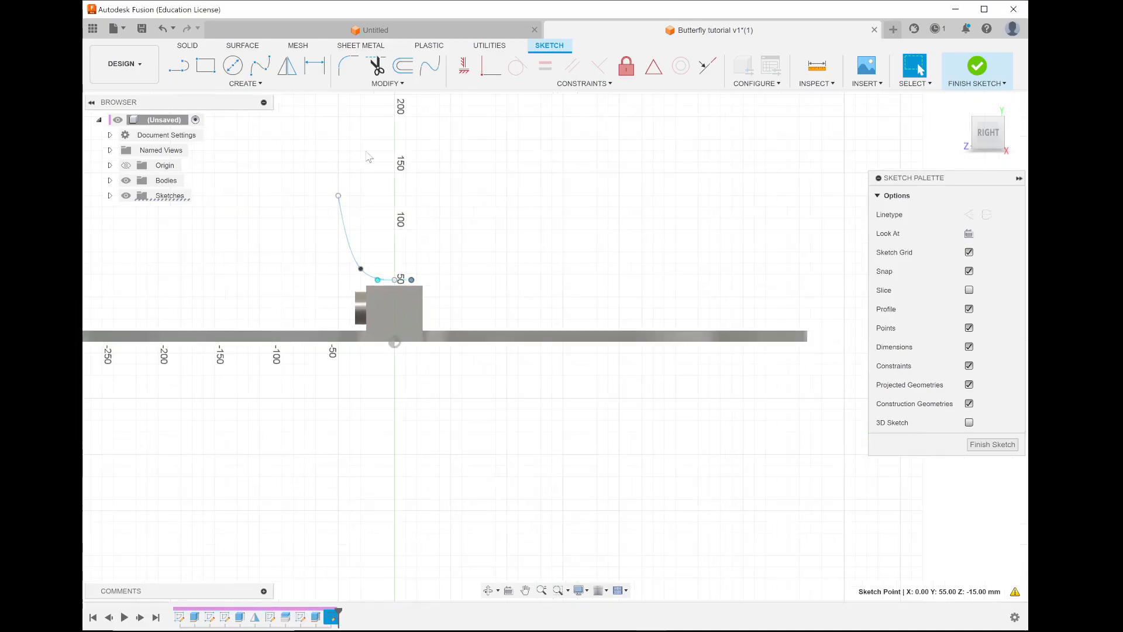
pyautogui.scroll(2, 369, 160)
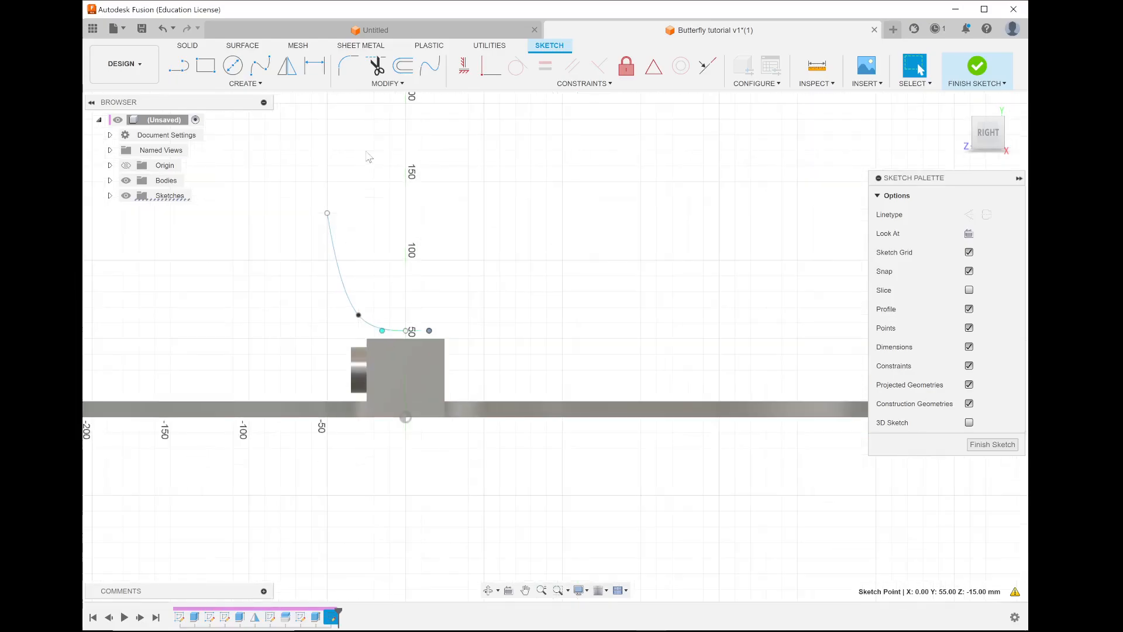
# Finish the spline sketch and create a Plane Along Path on the spline at proportional distance 1.00, at its upper end.
pyautogui.click(988, 72)
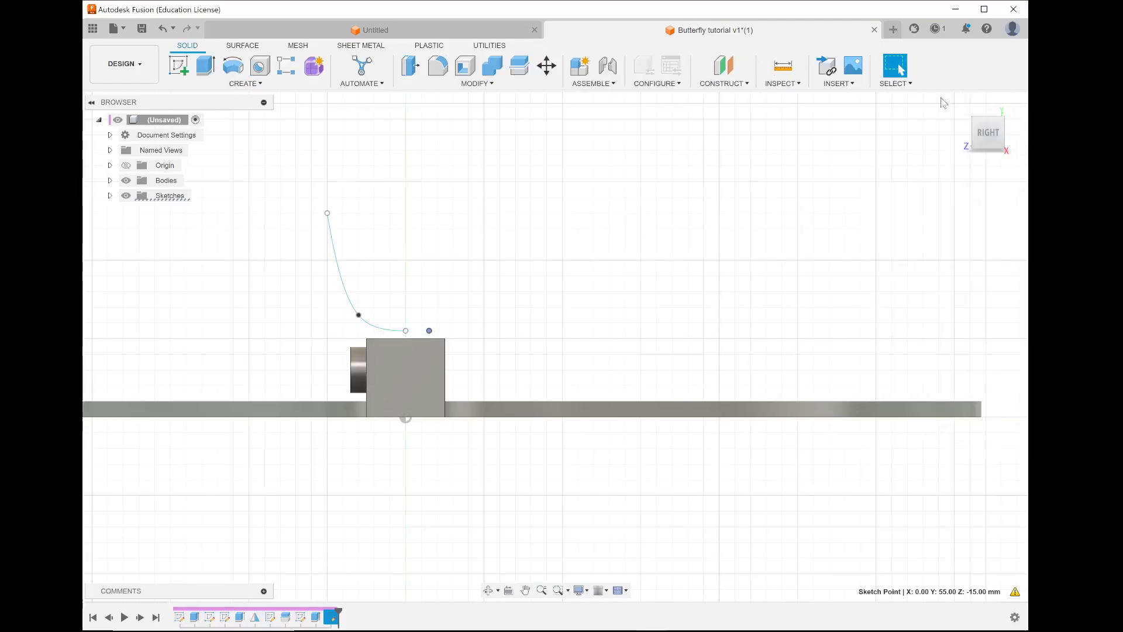
pyautogui.click(959, 104)
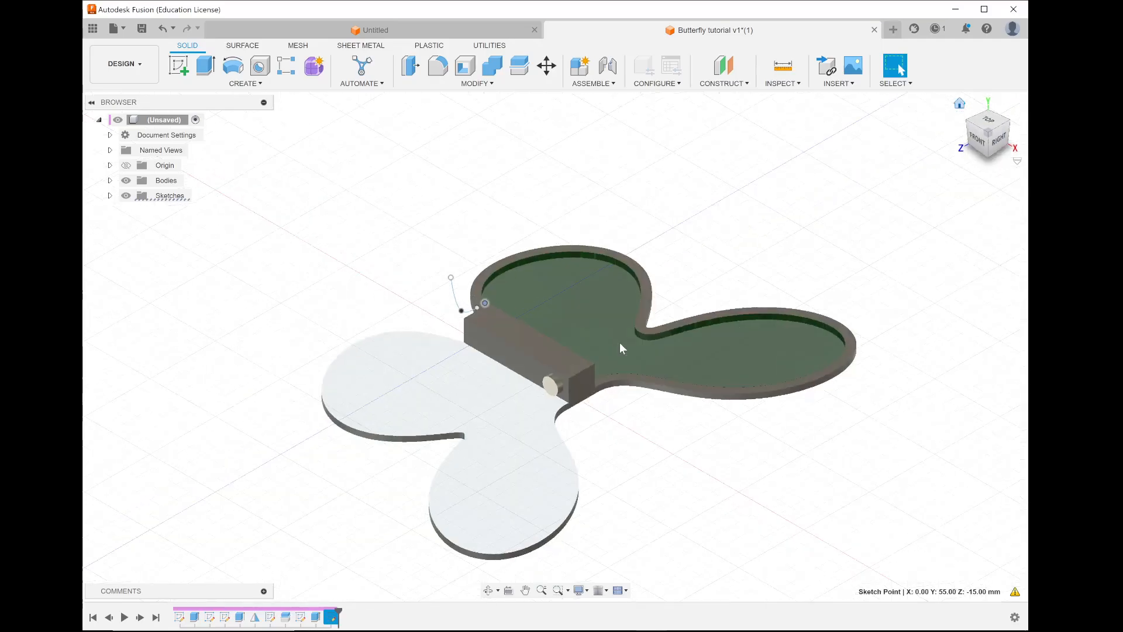
pyautogui.scroll(5, 476, 301)
pyautogui.scroll(2, 477, 304)
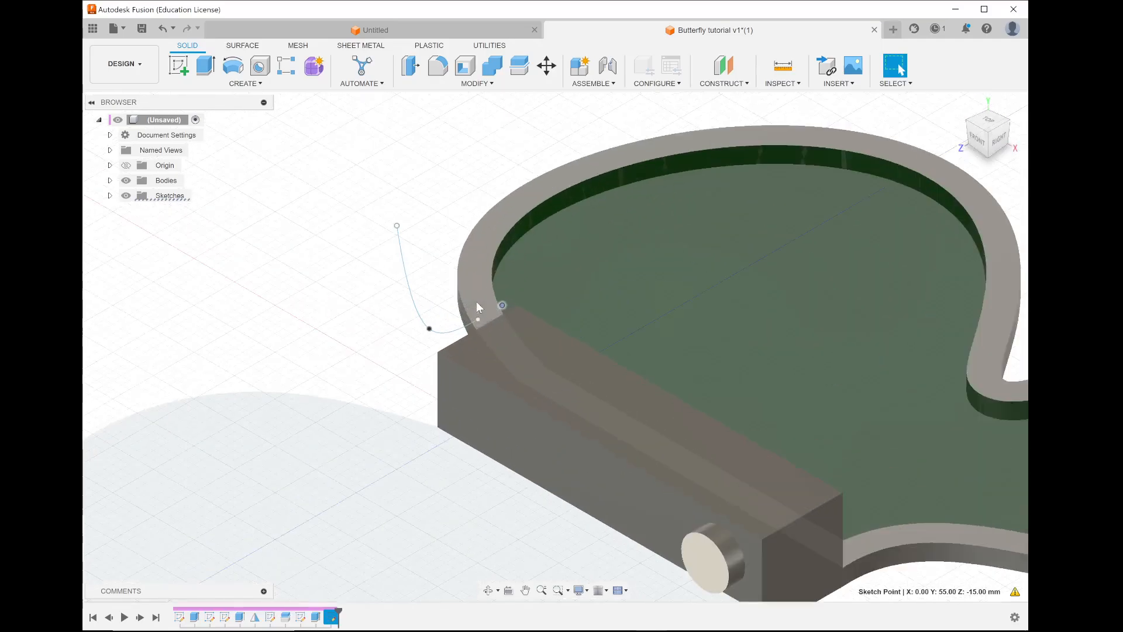
pyautogui.scroll(2, 477, 304)
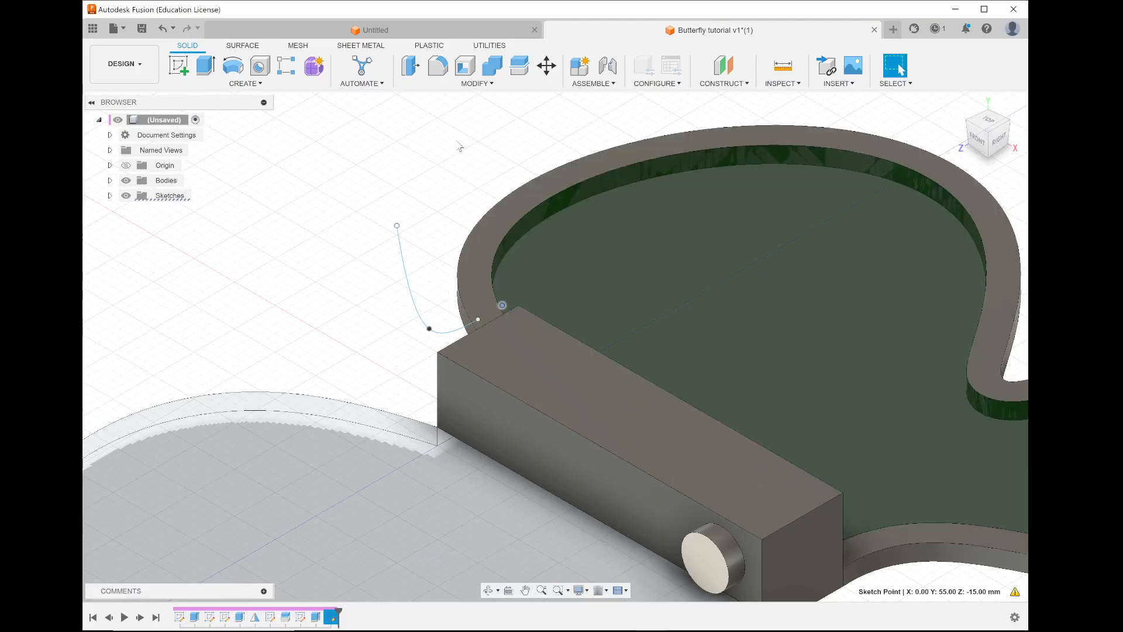
pyautogui.click(712, 84)
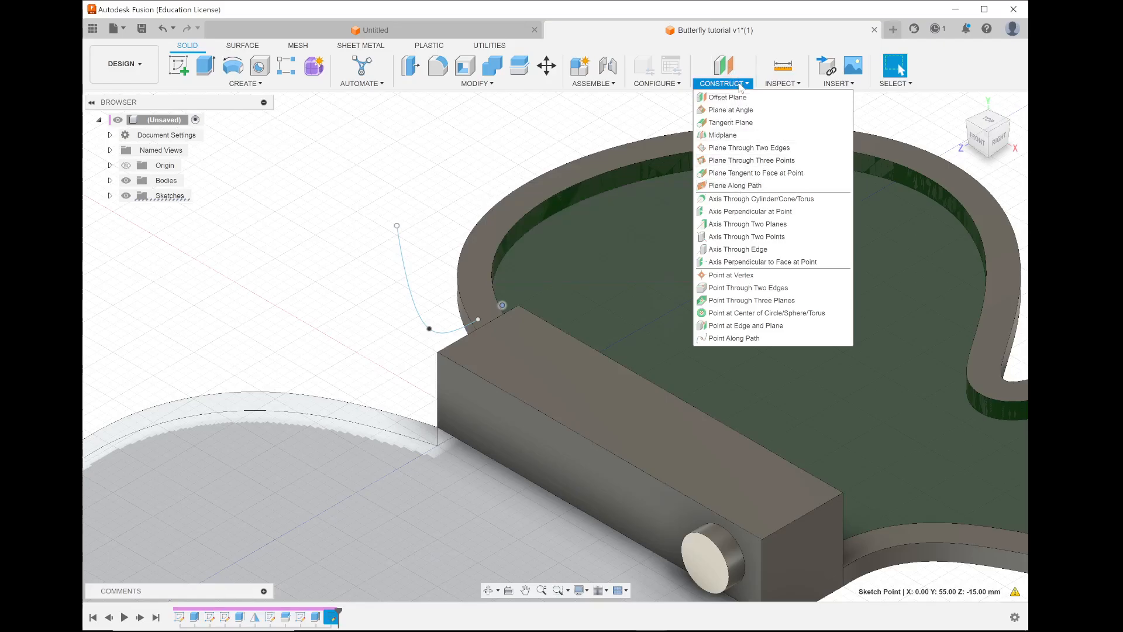
pyautogui.click(734, 188)
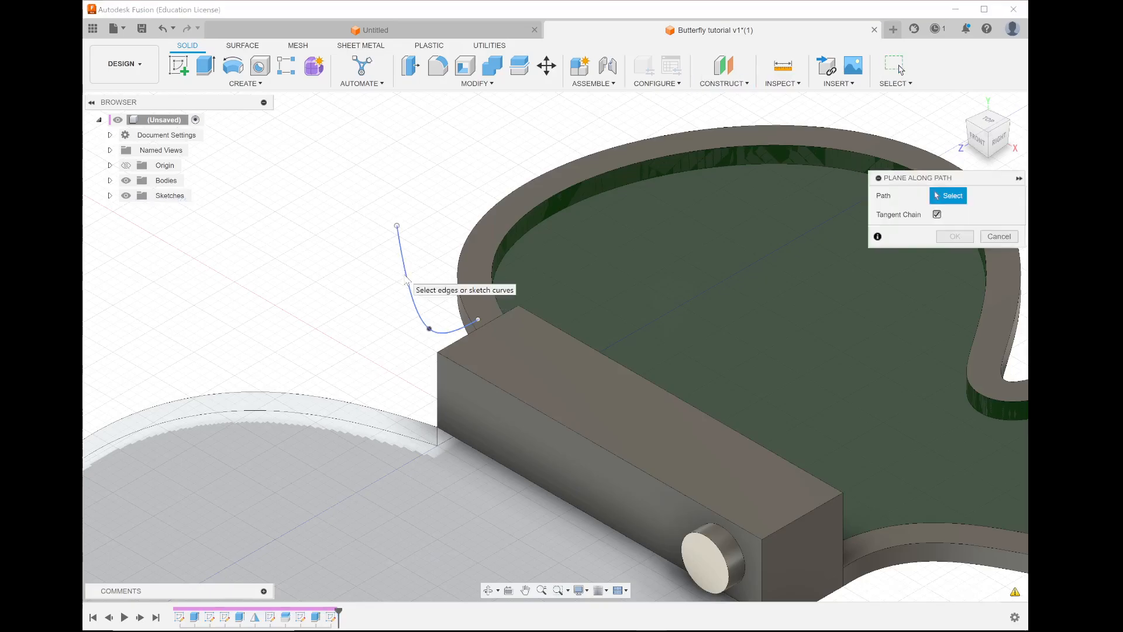
pyautogui.click(408, 277)
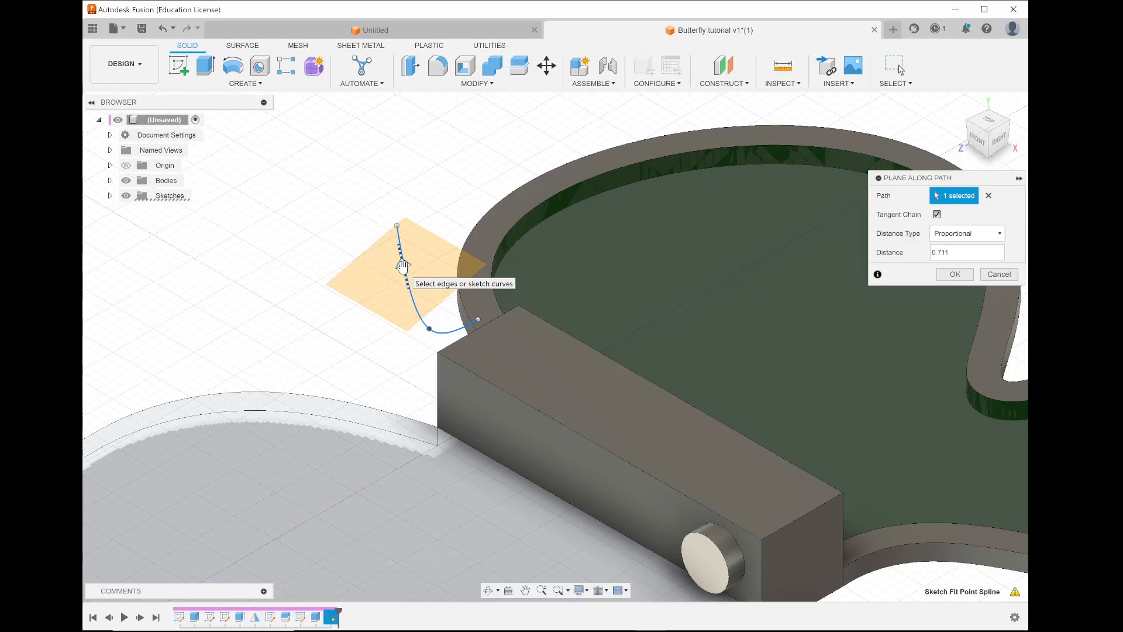
pyautogui.moveTo(403, 264); pyautogui.dragTo(376, 180)
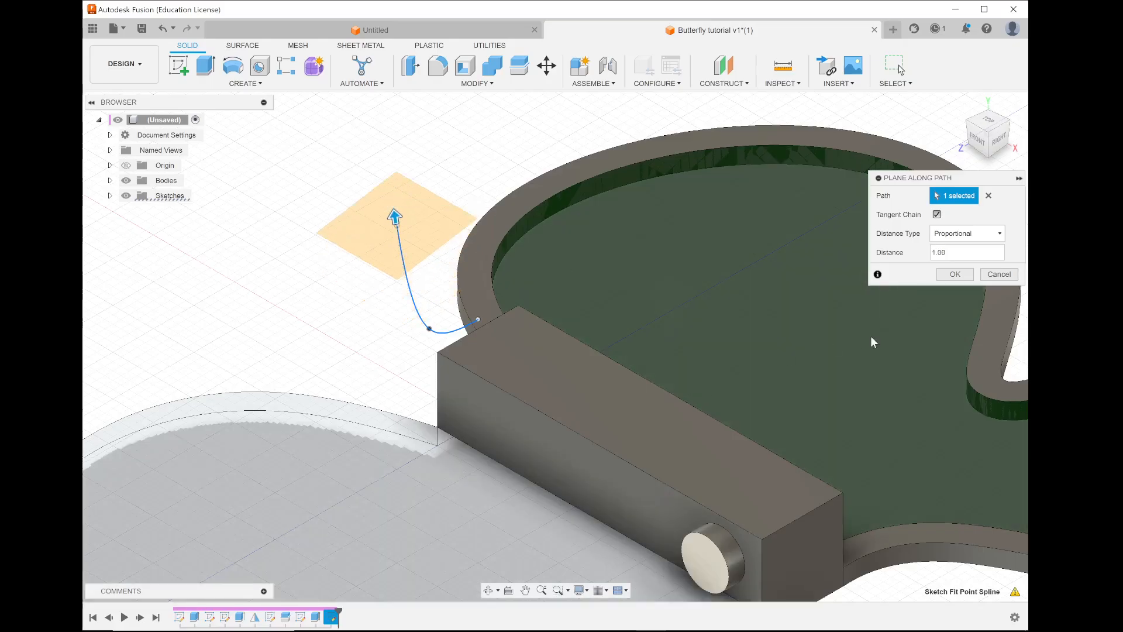
pyautogui.click(947, 274)
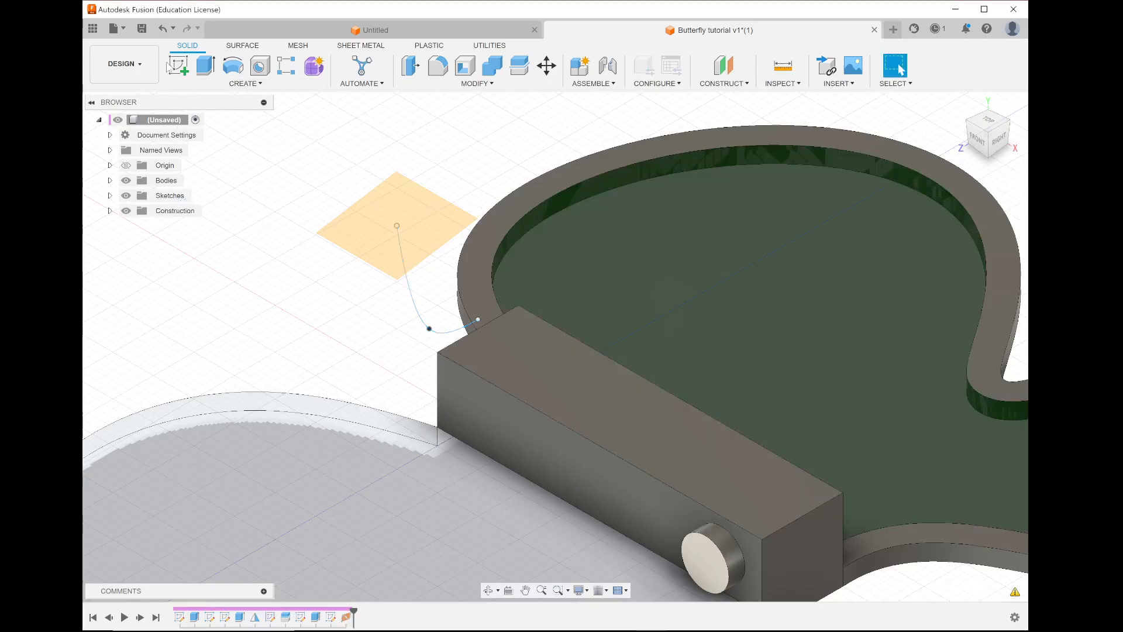
# Sketch a center-diameter circle about 10 mm across on the new plane, centred on the spline's upper endpoint, and finish the sketch.
pyautogui.click(178, 66)
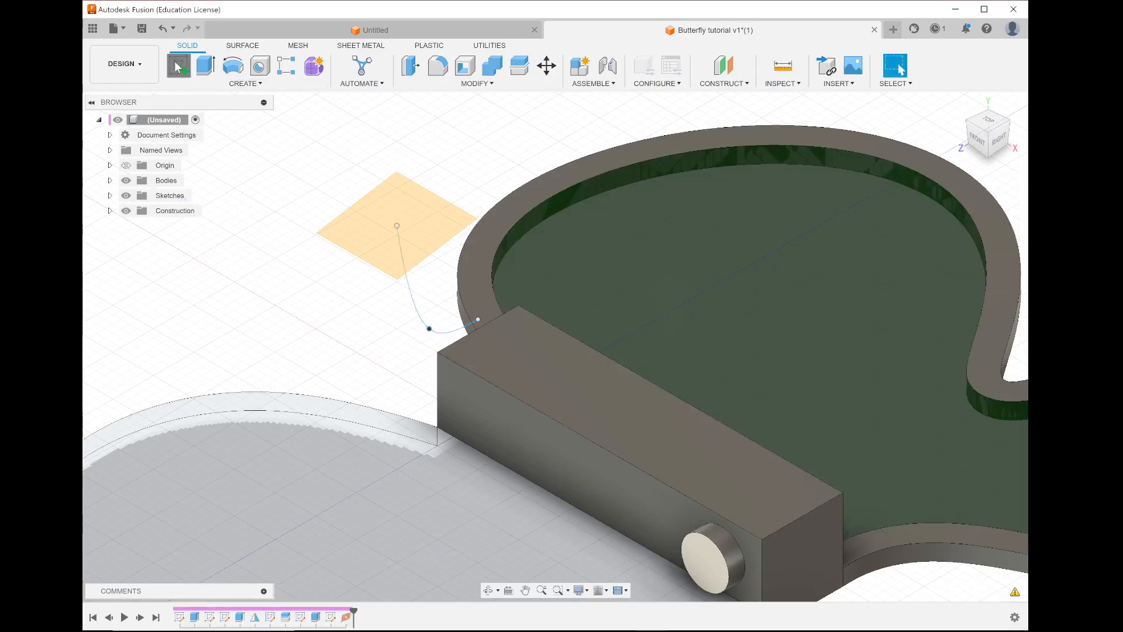
pyautogui.click(417, 219)
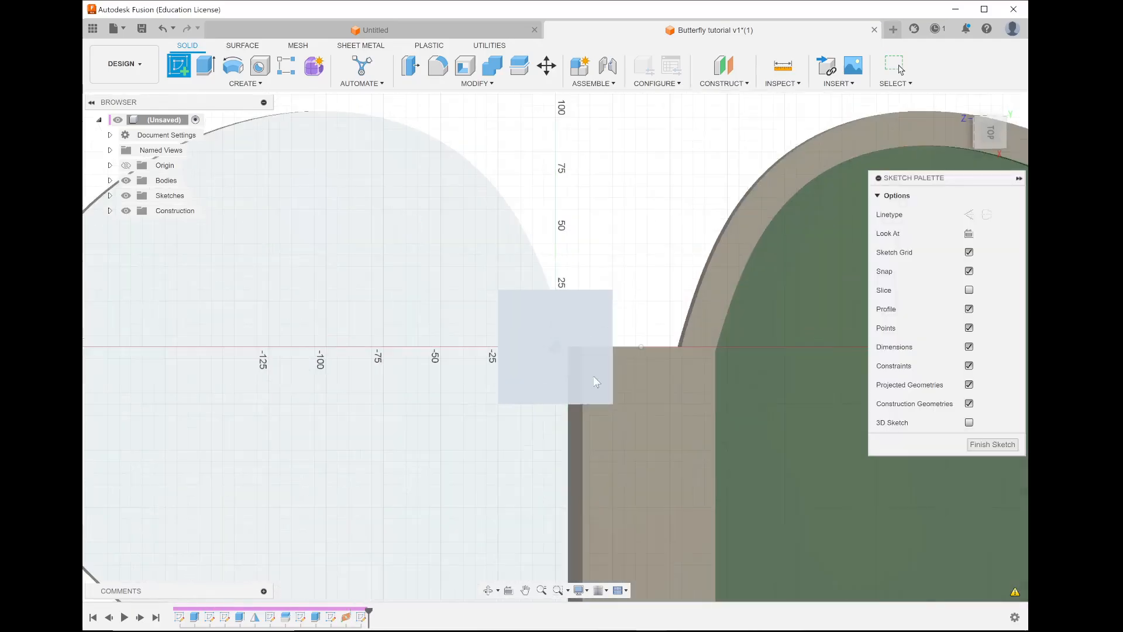
pyautogui.scroll(4, 550, 359)
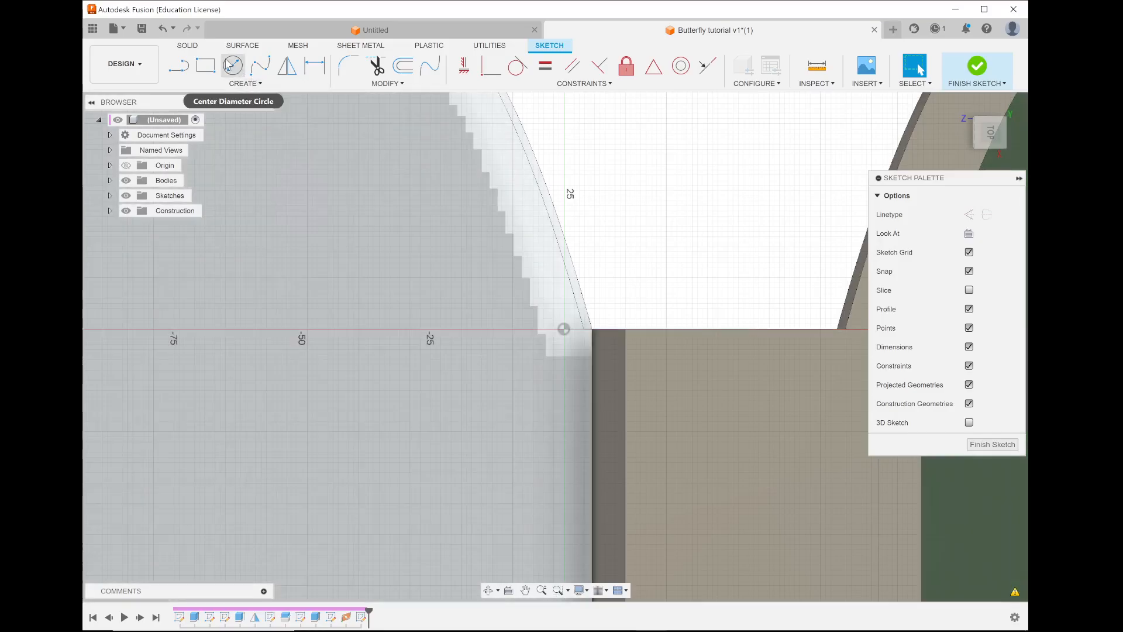
pyautogui.click(229, 65)
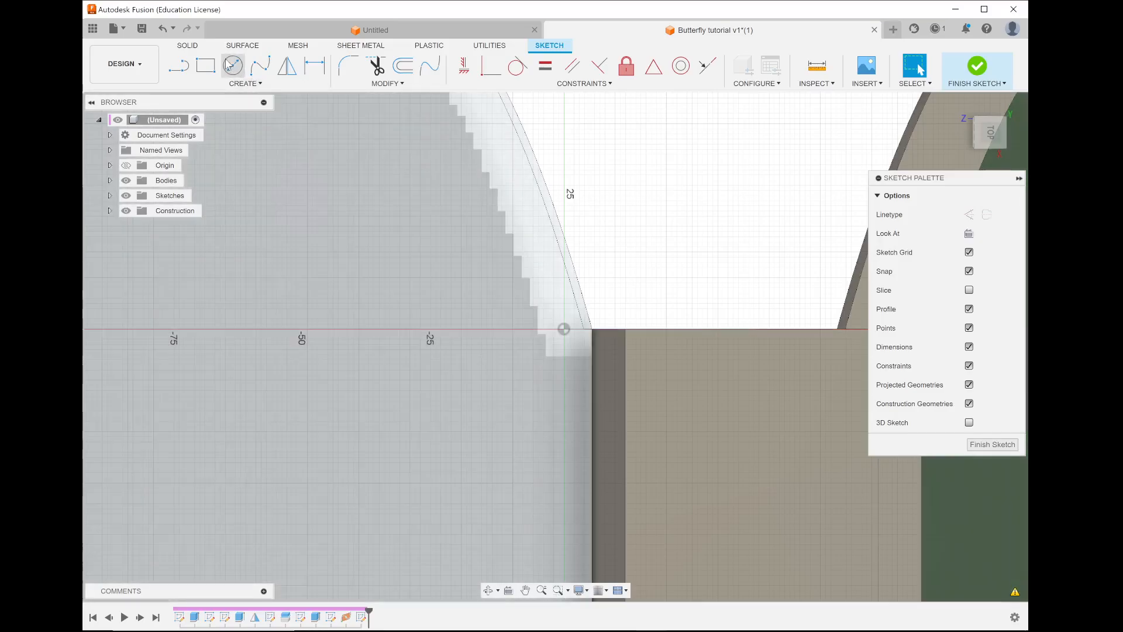
pyautogui.click(564, 329)
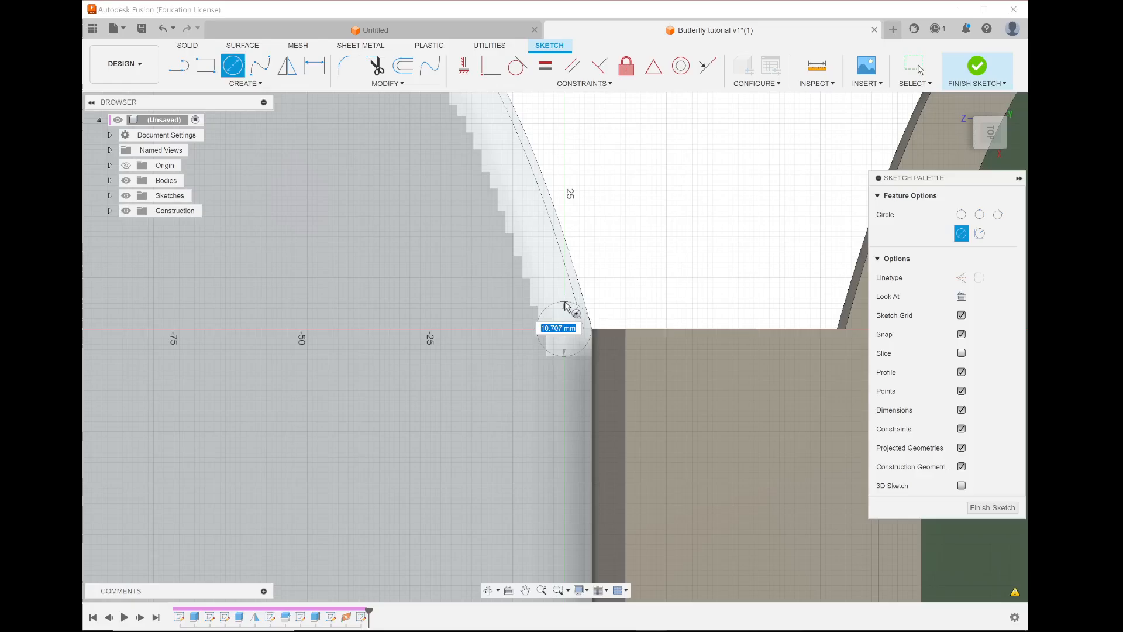
pyautogui.click(565, 305)
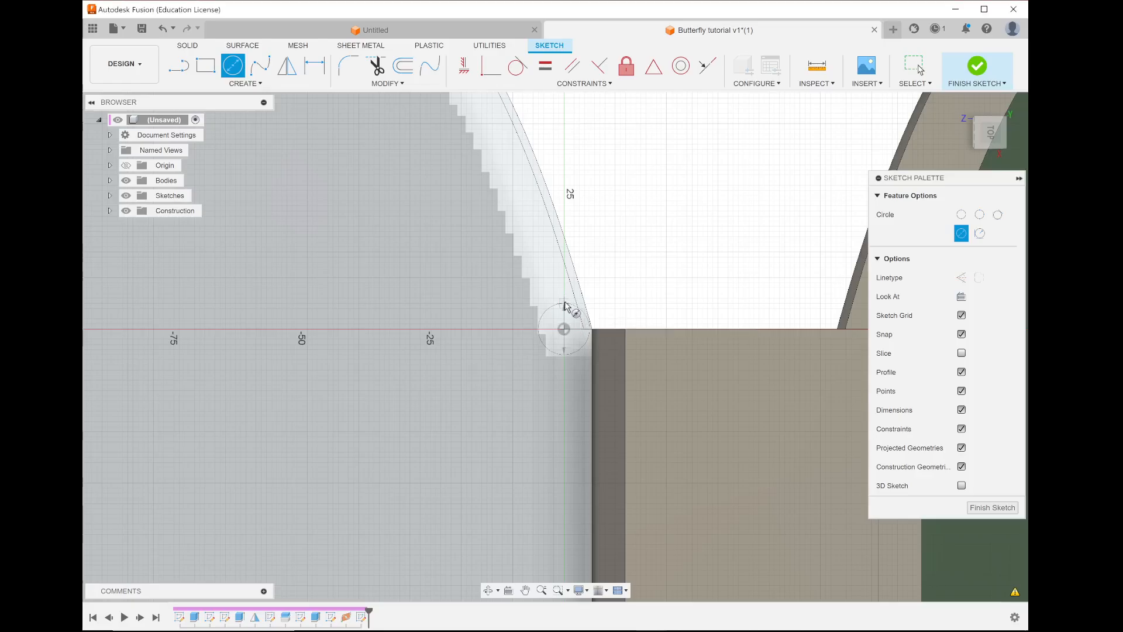
pyautogui.click(981, 68)
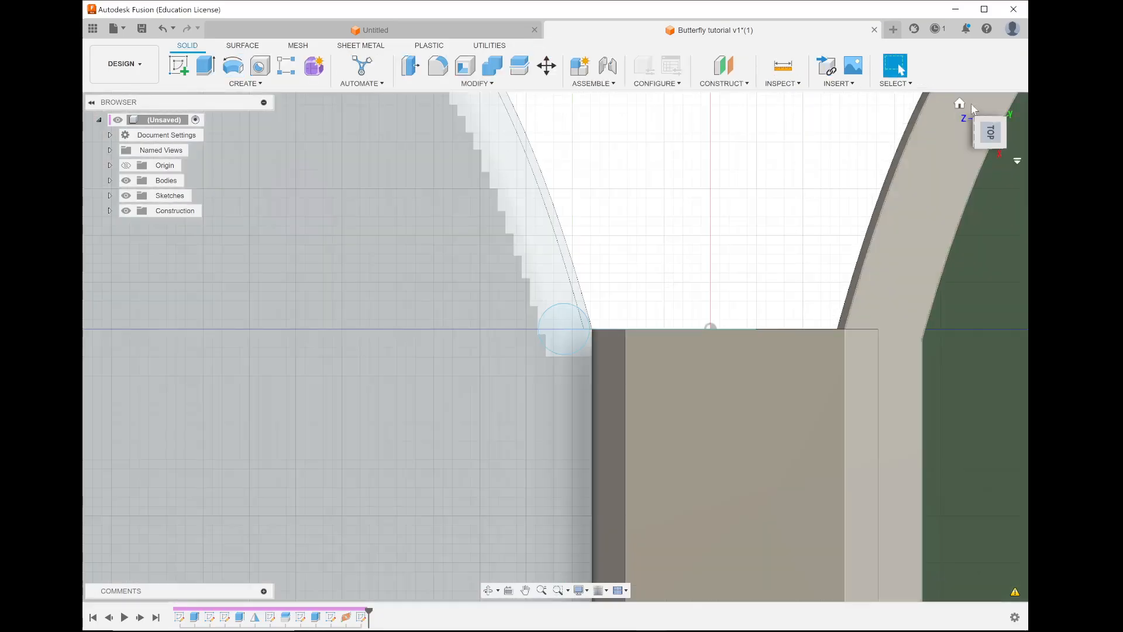
# Set up a single-path Sweep as a new body, with the circle as profile and the fit point spline as path.
pyautogui.click(959, 104)
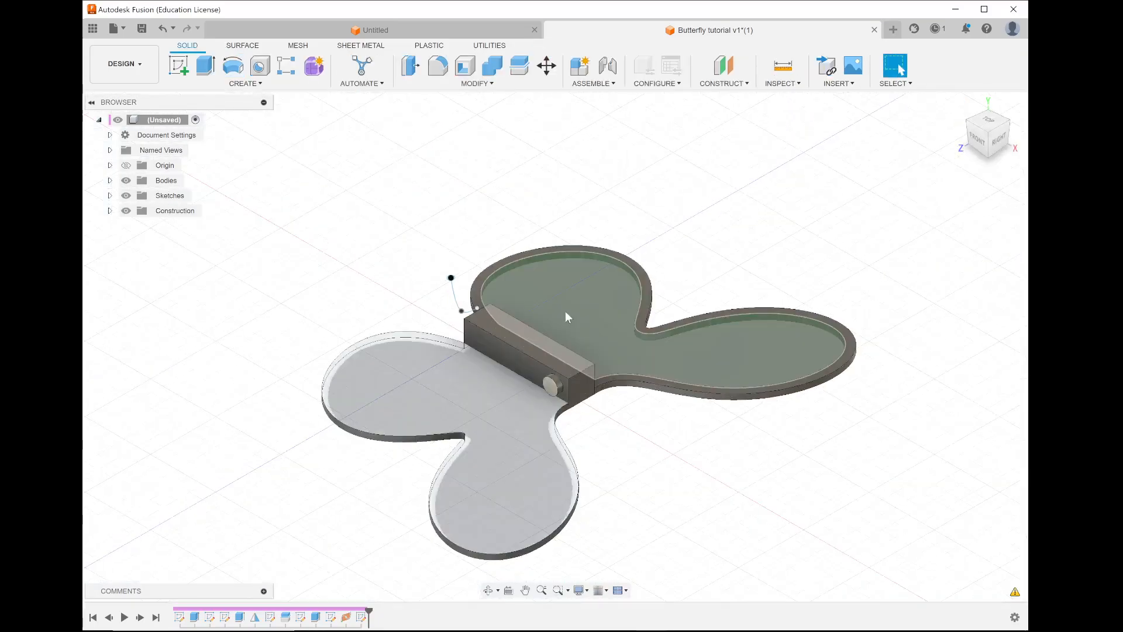
pyautogui.scroll(10, 432, 265)
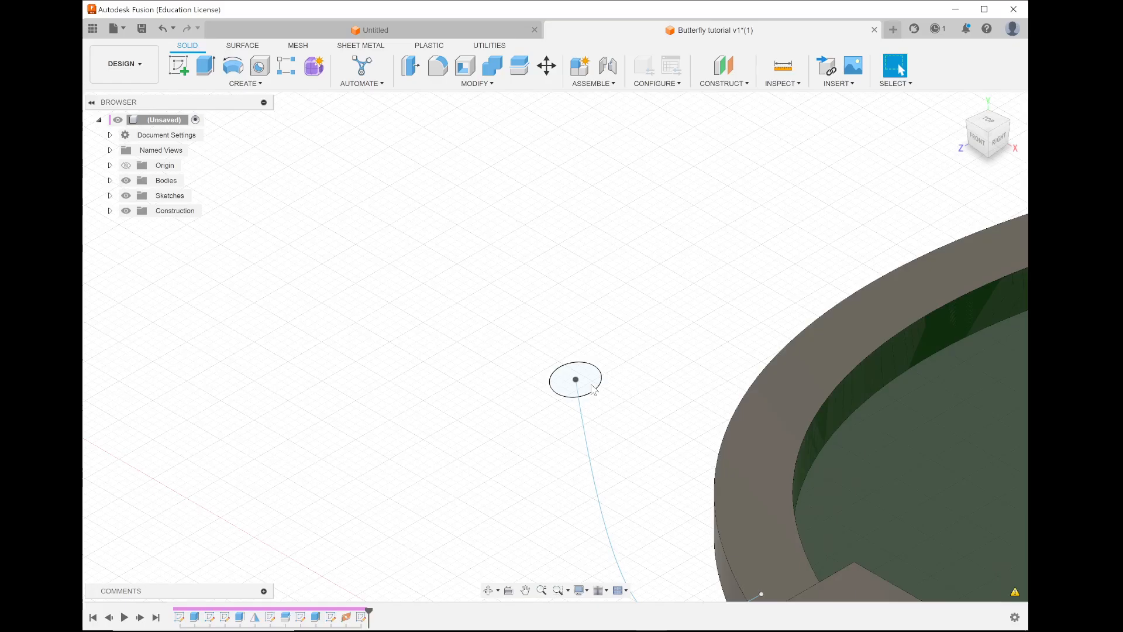
pyautogui.scroll(-3, 591, 384)
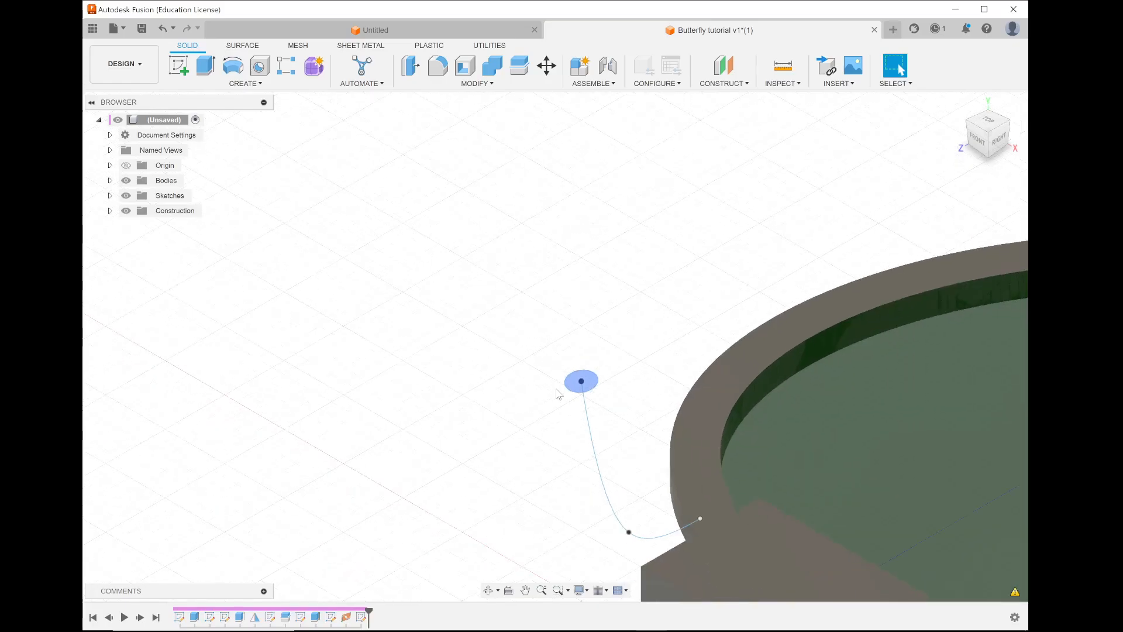
pyautogui.scroll(-2, 317, 328)
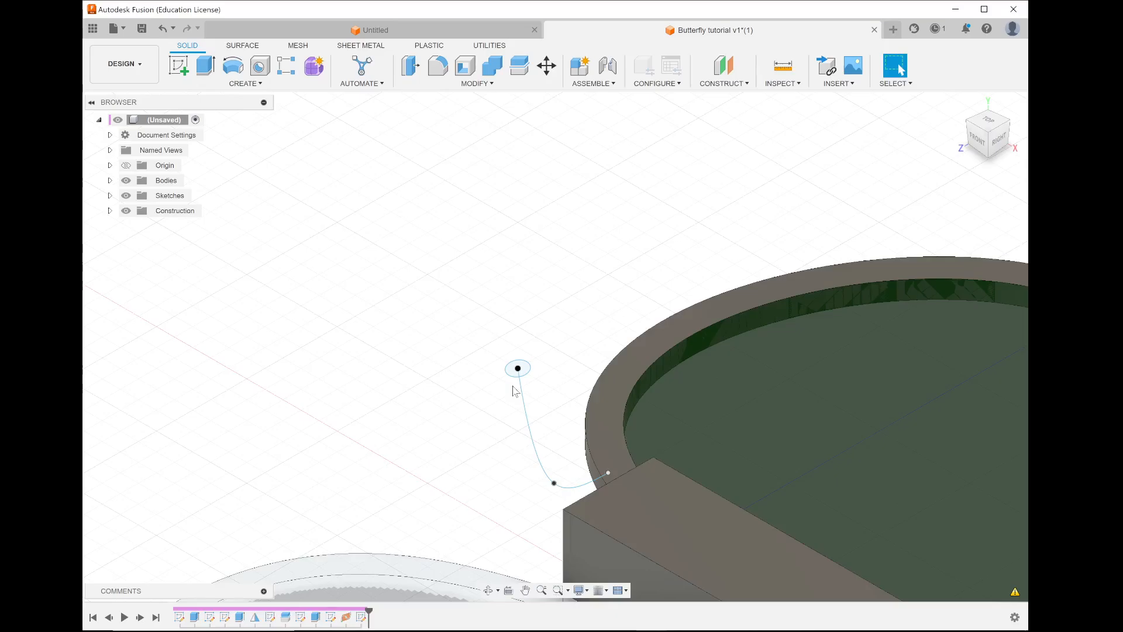
pyautogui.click(258, 84)
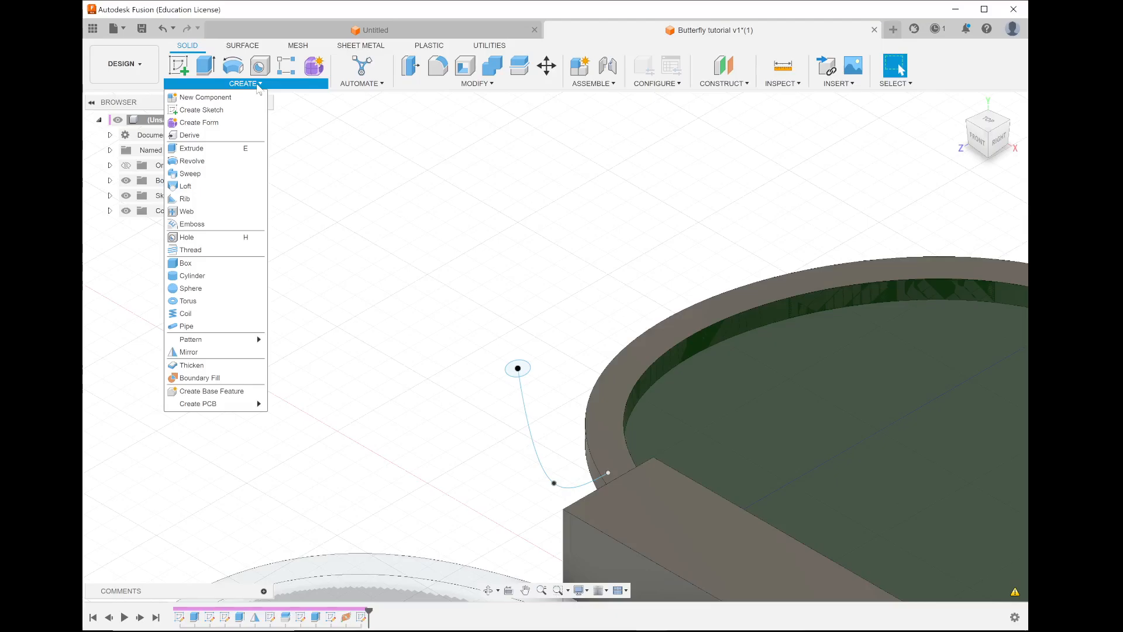
pyautogui.click(197, 176)
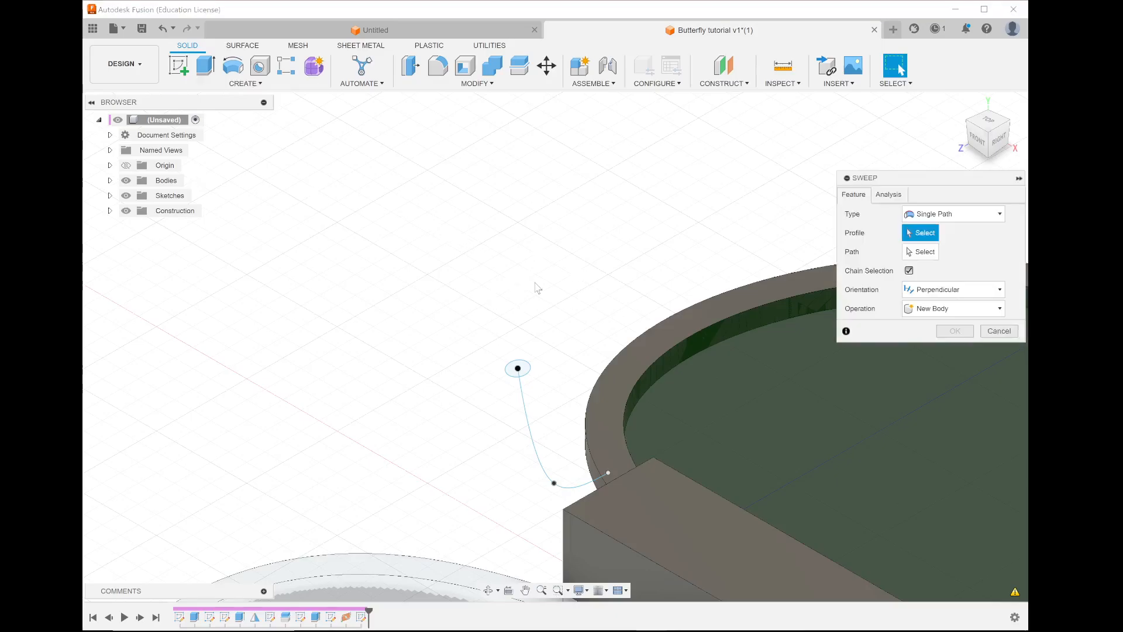
pyautogui.scroll(1, 493, 384)
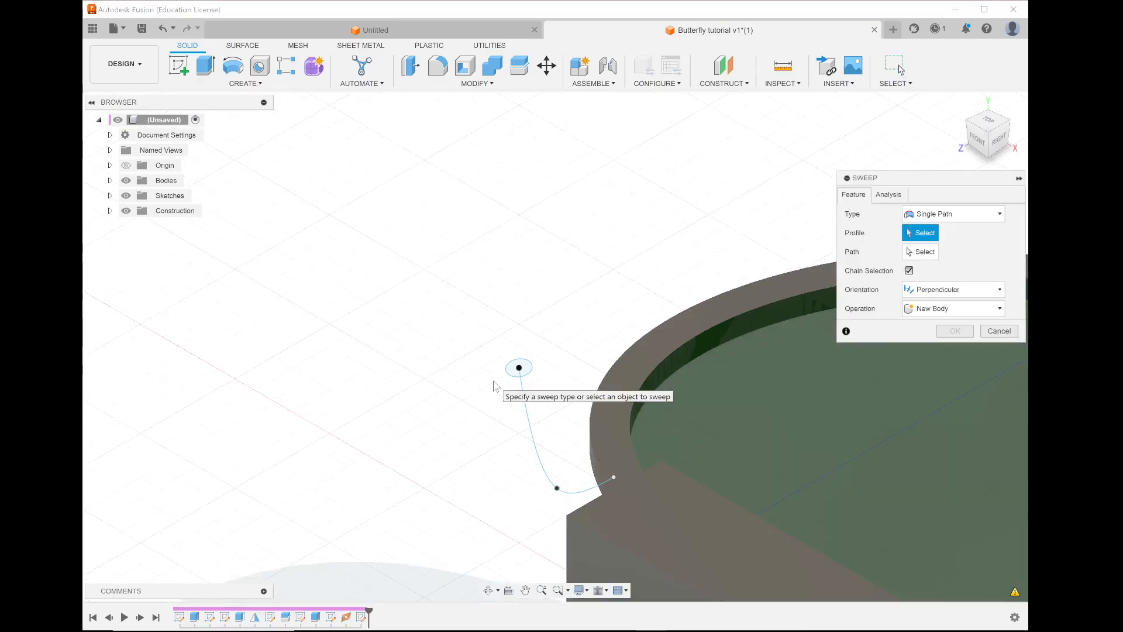
pyautogui.scroll(3, 493, 385)
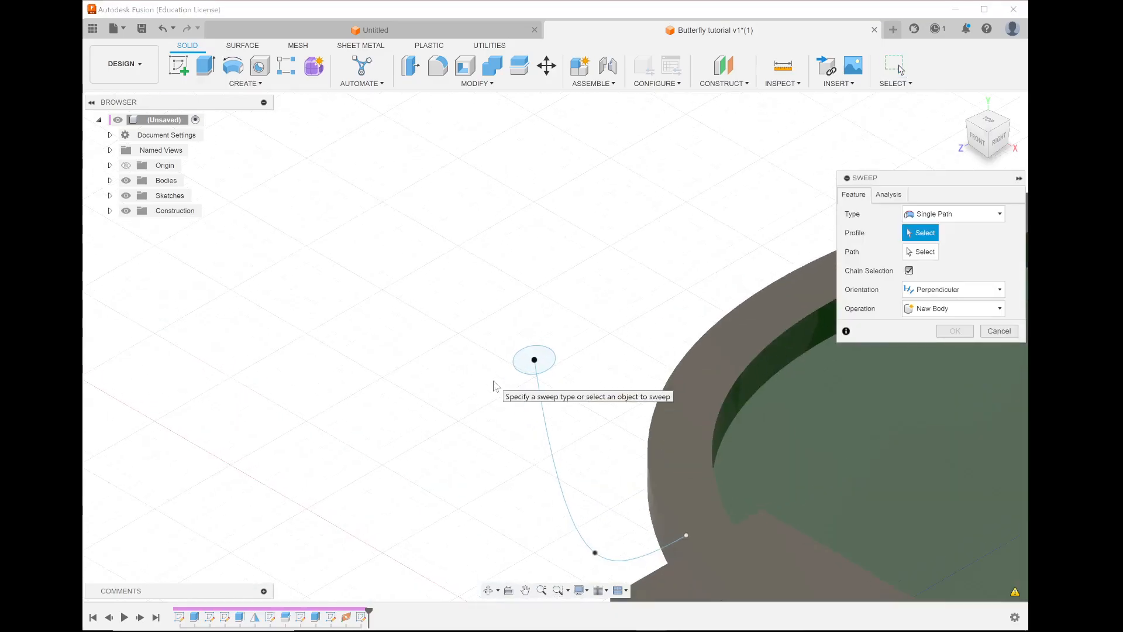
pyautogui.click(529, 364)
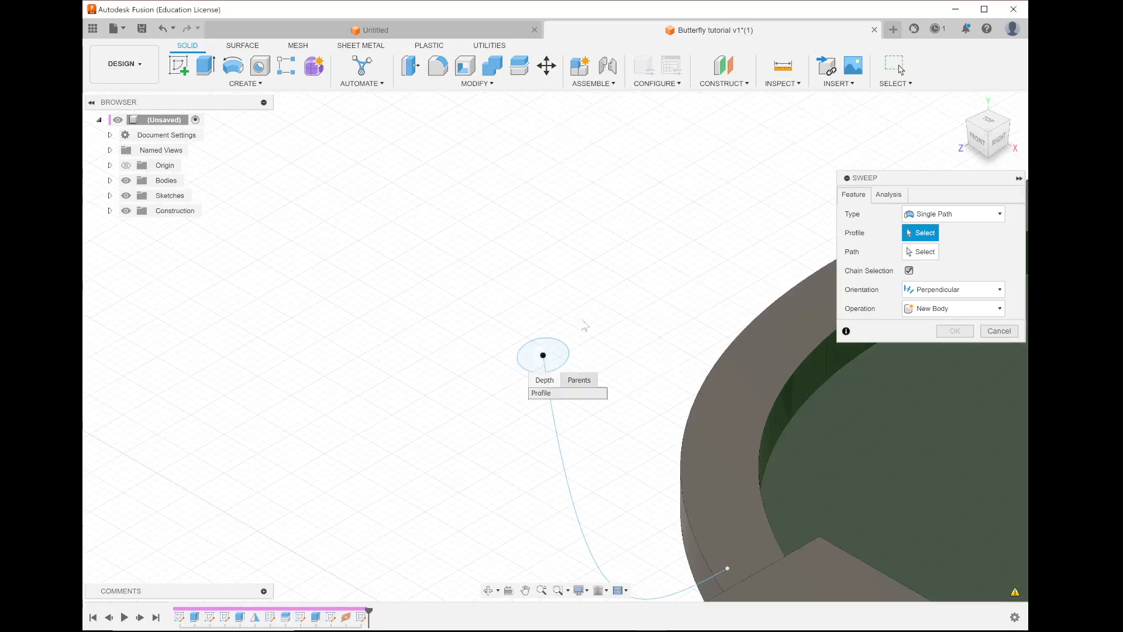
pyautogui.click(560, 358)
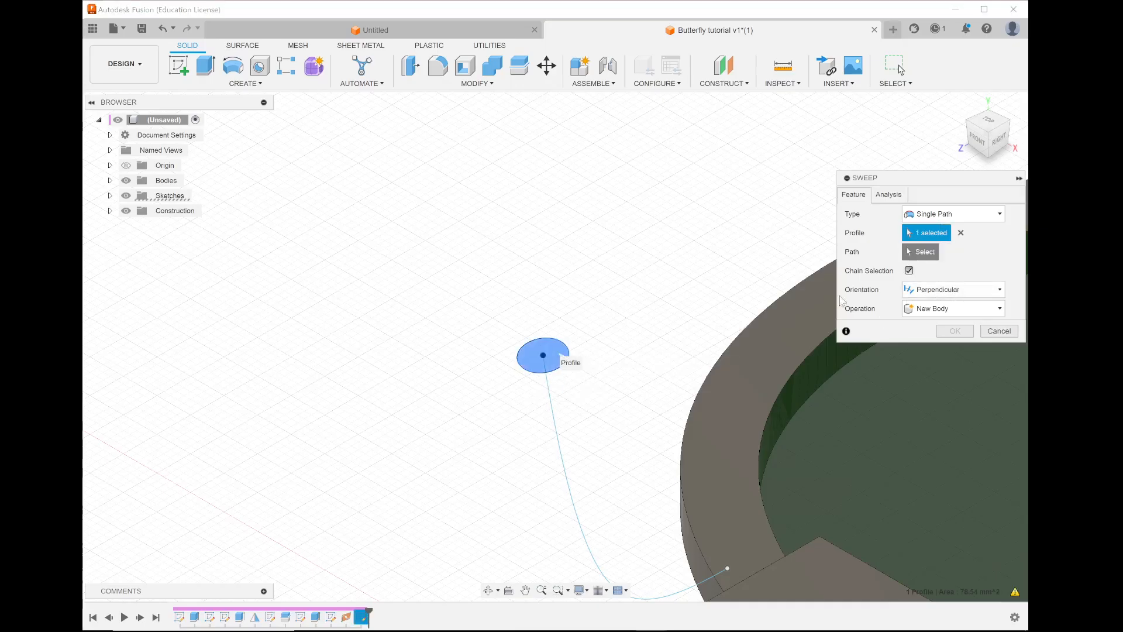
pyautogui.click(922, 252)
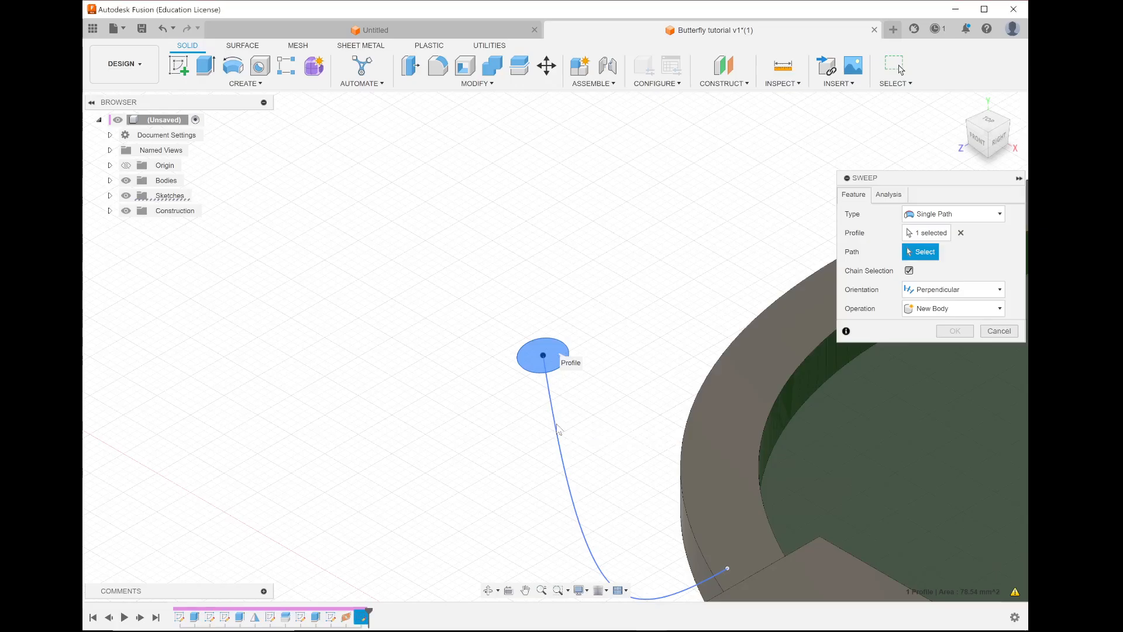
pyautogui.click(556, 427)
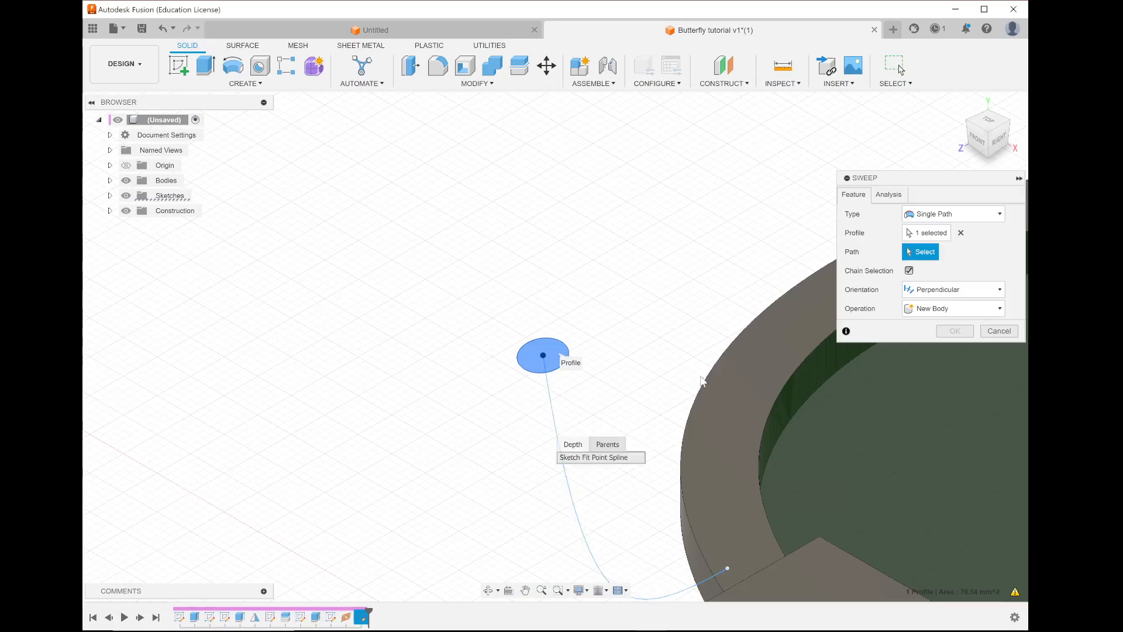
pyautogui.click(547, 431)
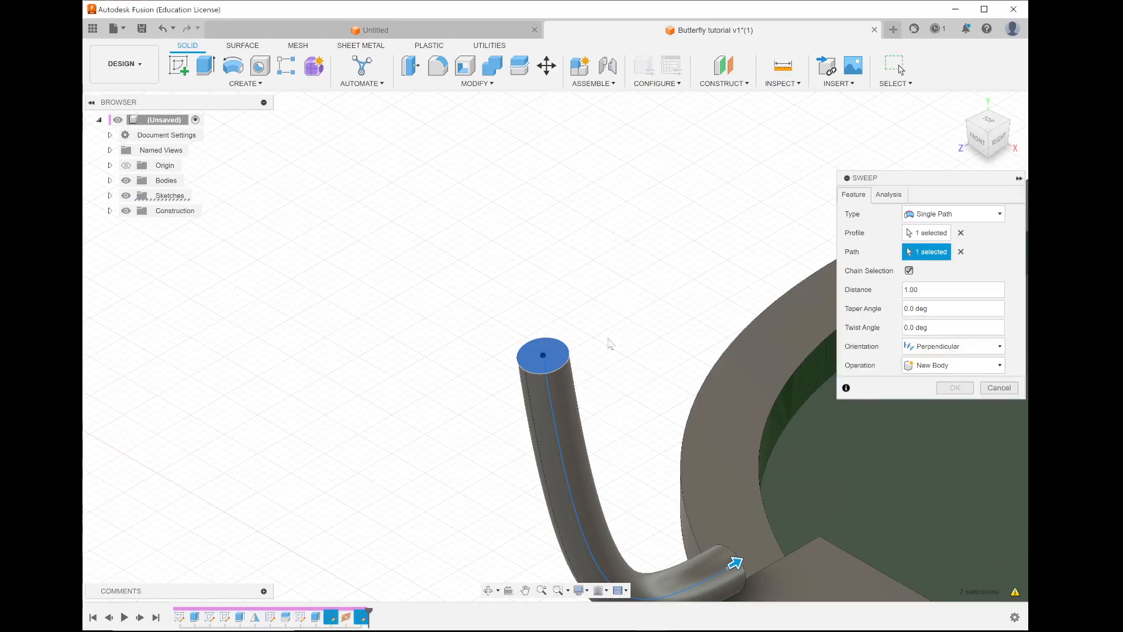
pyautogui.scroll(-2, 611, 344)
pyautogui.scroll(4, 610, 344)
pyautogui.scroll(-4, 610, 344)
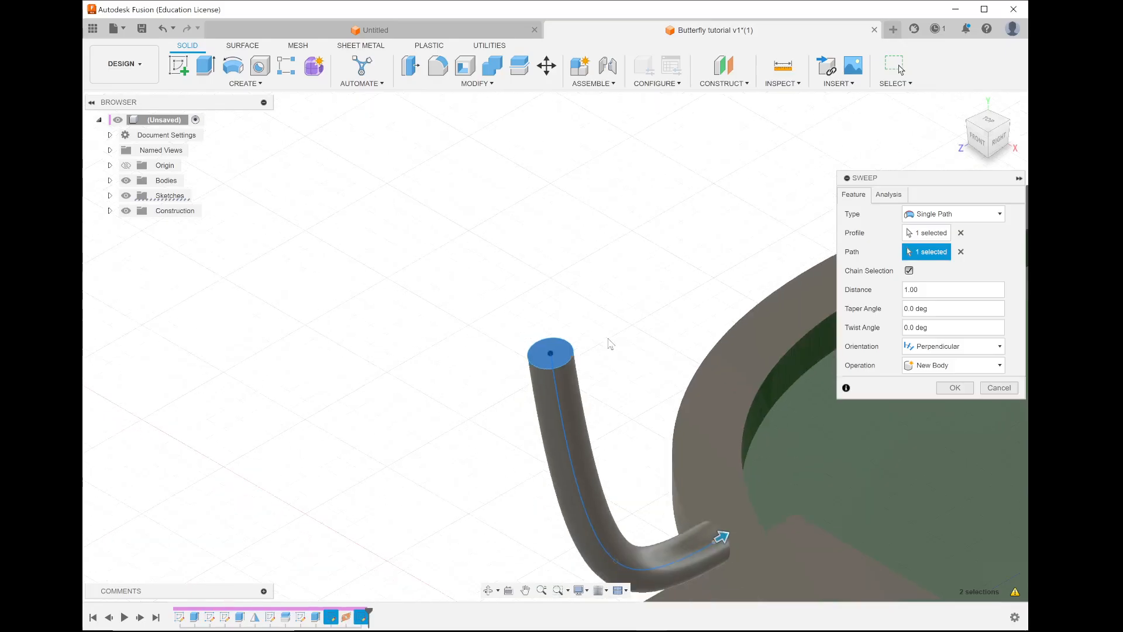
pyautogui.scroll(-3, 357, 402)
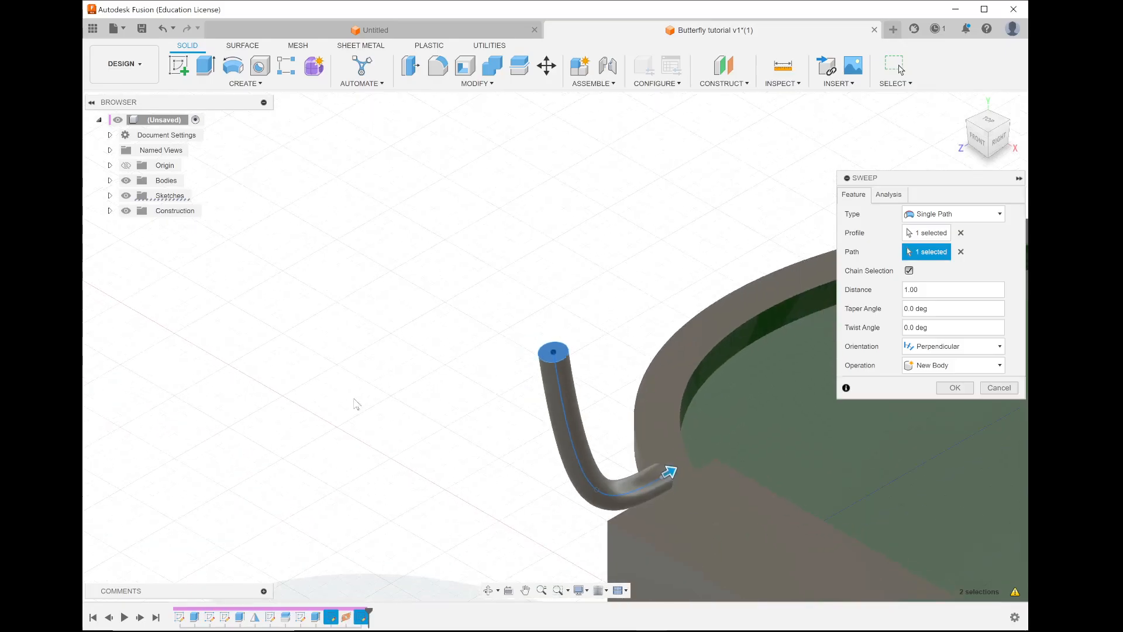
pyautogui.scroll(3, 468, 509)
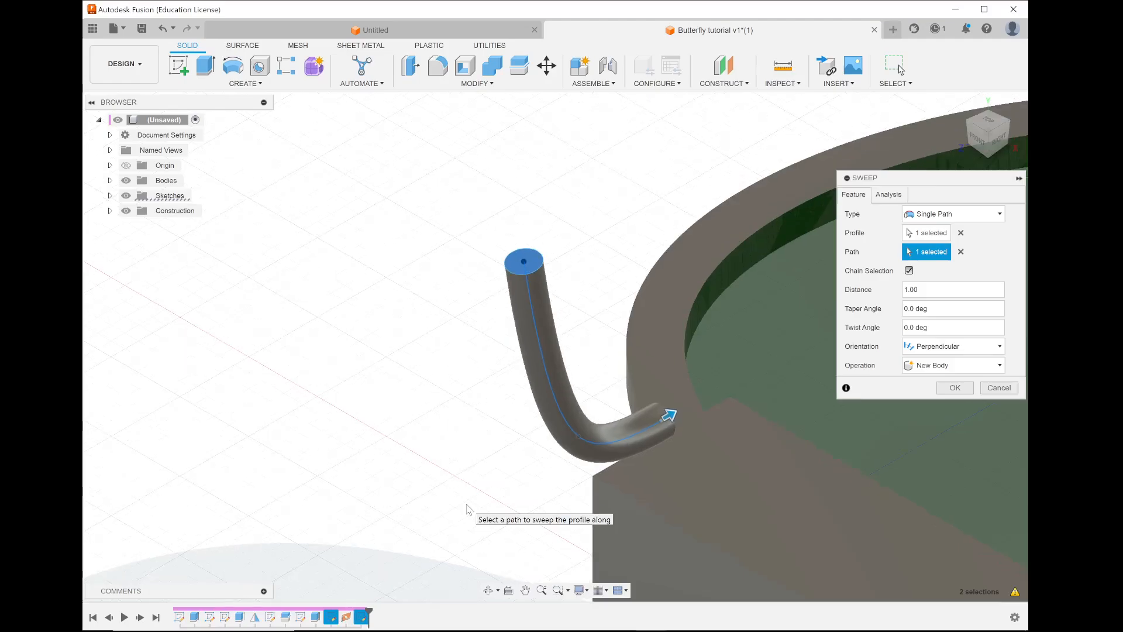
# Preview the sweep with Parallel orientation, restore Perpendicular, and create the antenna tube as a new body.
pyautogui.click(962, 351)
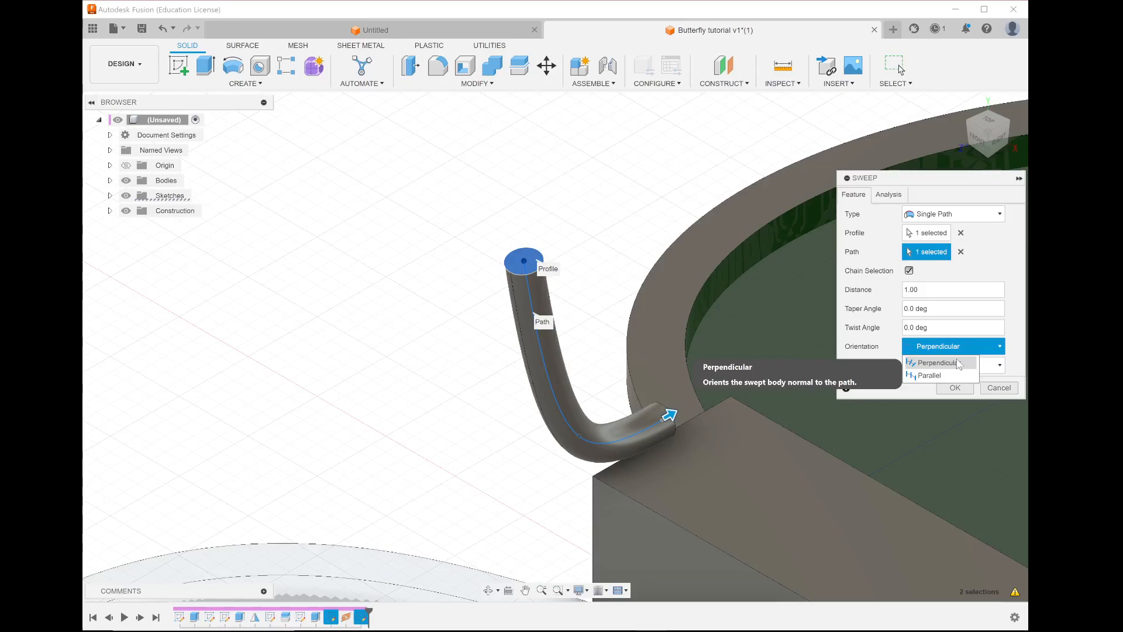
pyautogui.click(954, 375)
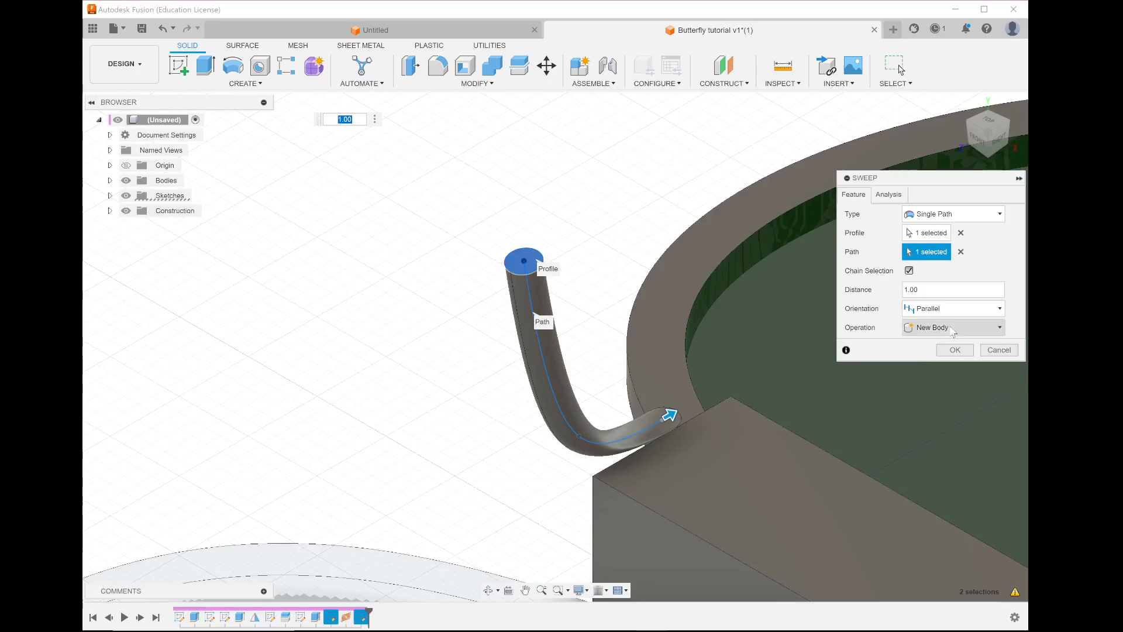
pyautogui.click(943, 306)
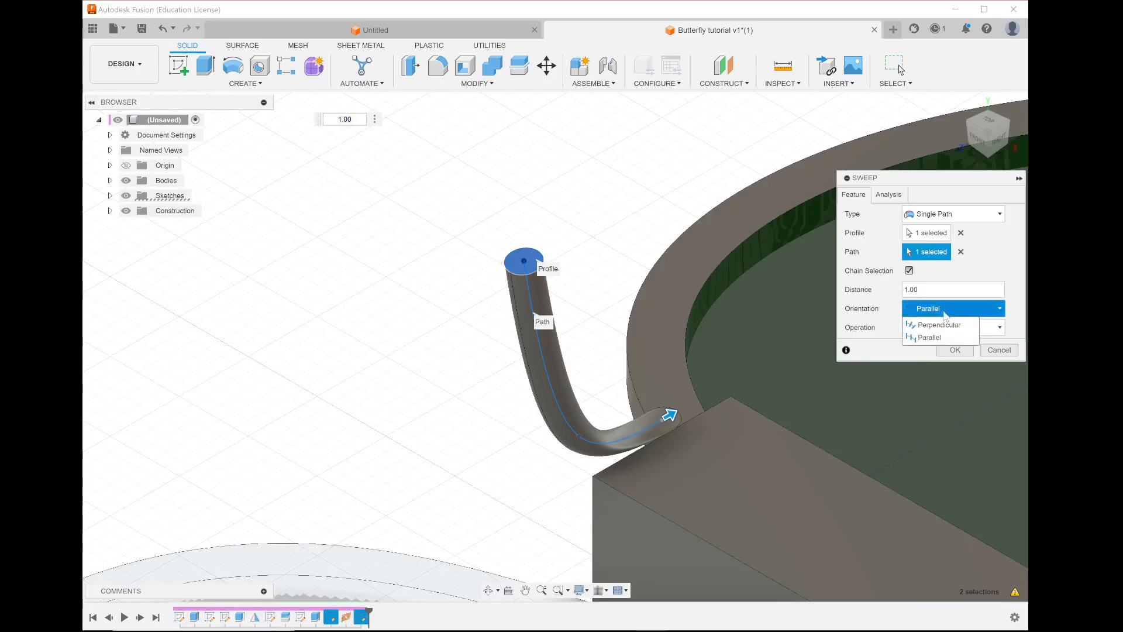
pyautogui.click(947, 328)
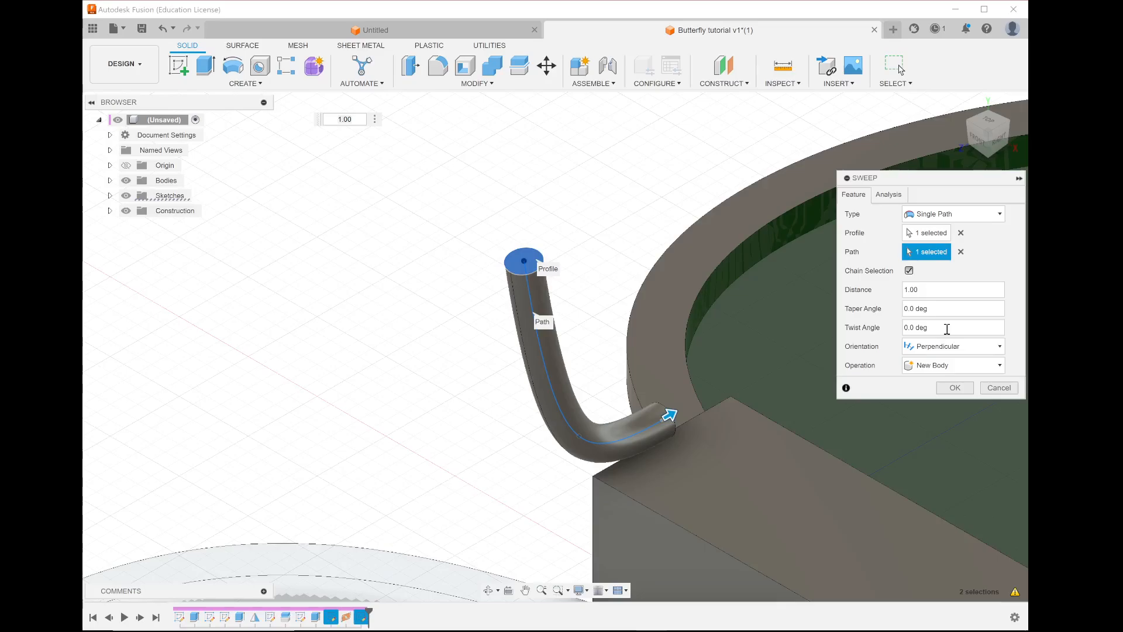
pyautogui.click(936, 368)
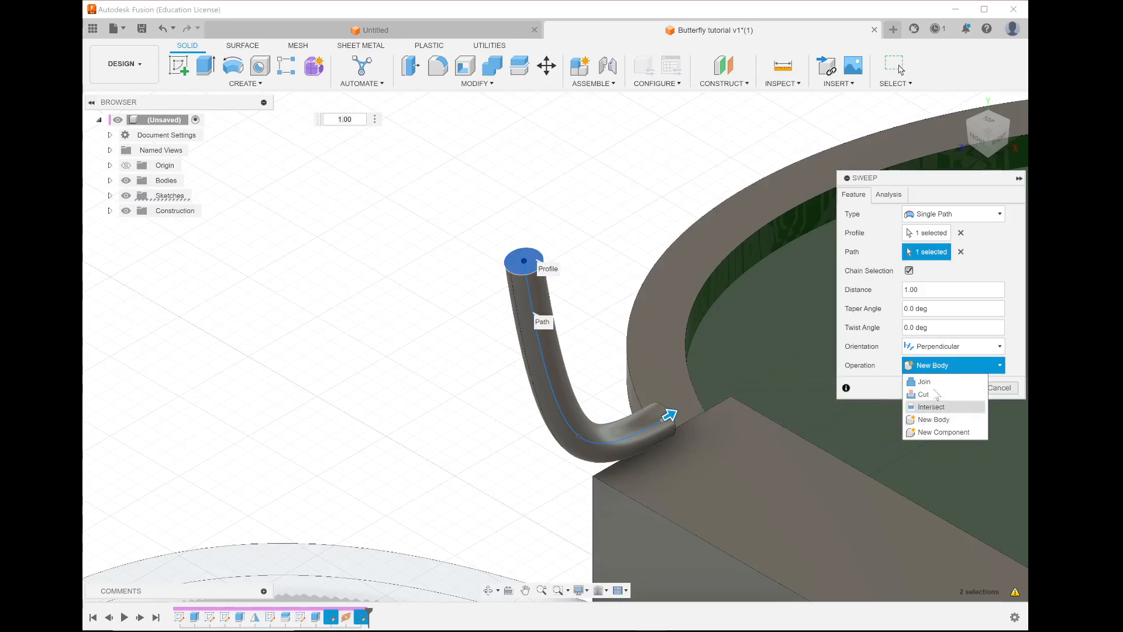
pyautogui.click(1018, 370)
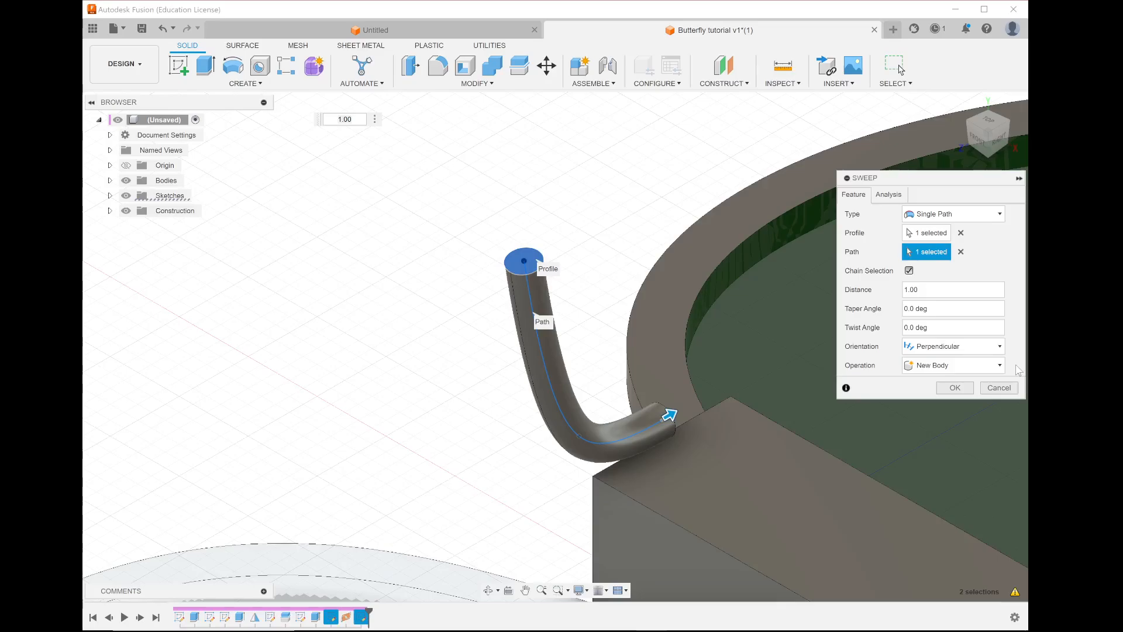
pyautogui.click(952, 387)
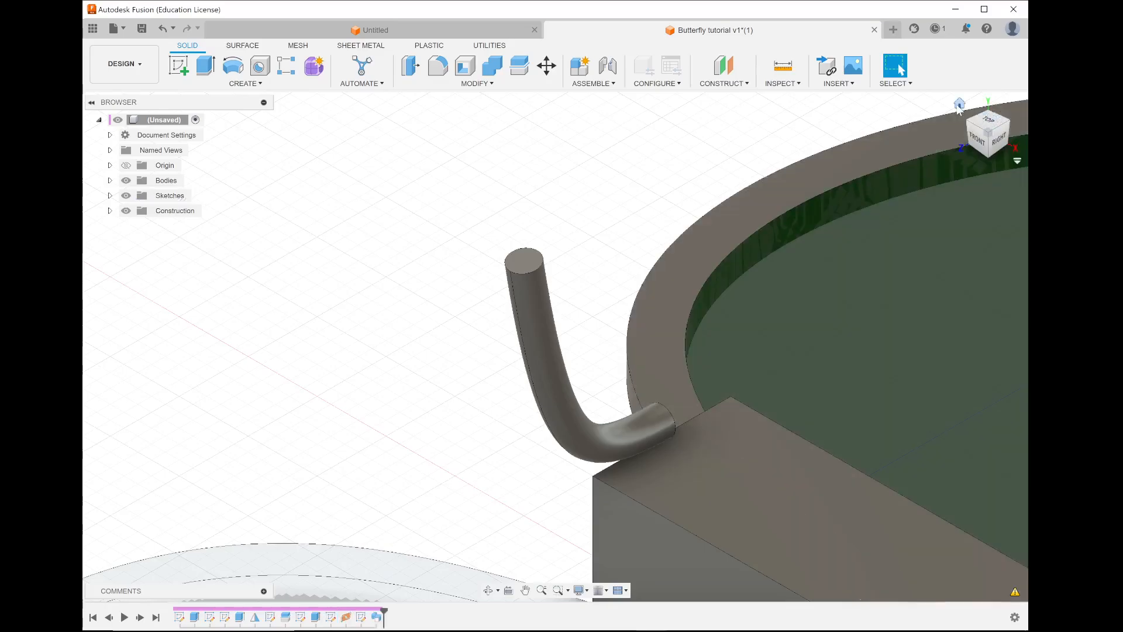
# Translate the curved antenna body 90 mm along the X axis so it sits over the central block.
pyautogui.click(959, 104)
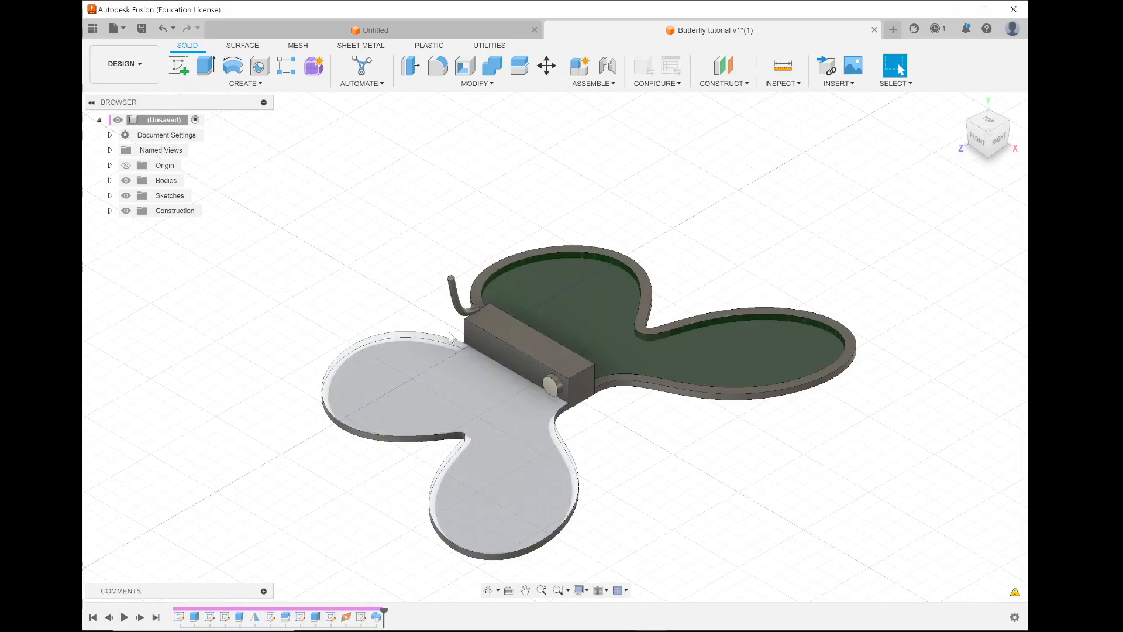
pyautogui.scroll(5, 449, 330)
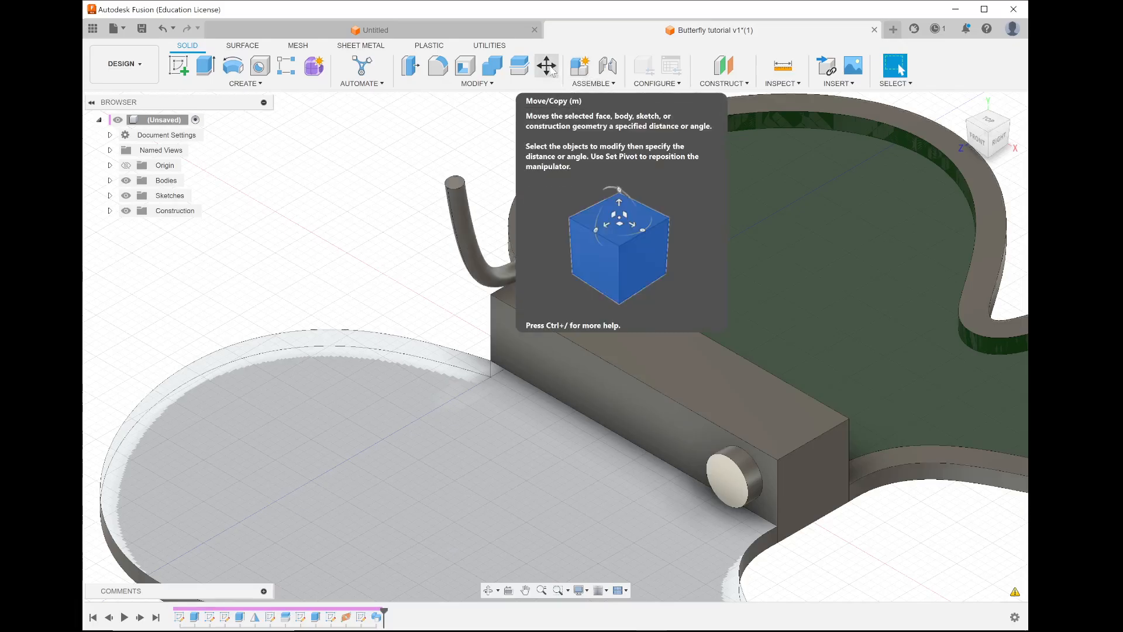
pyautogui.click(547, 67)
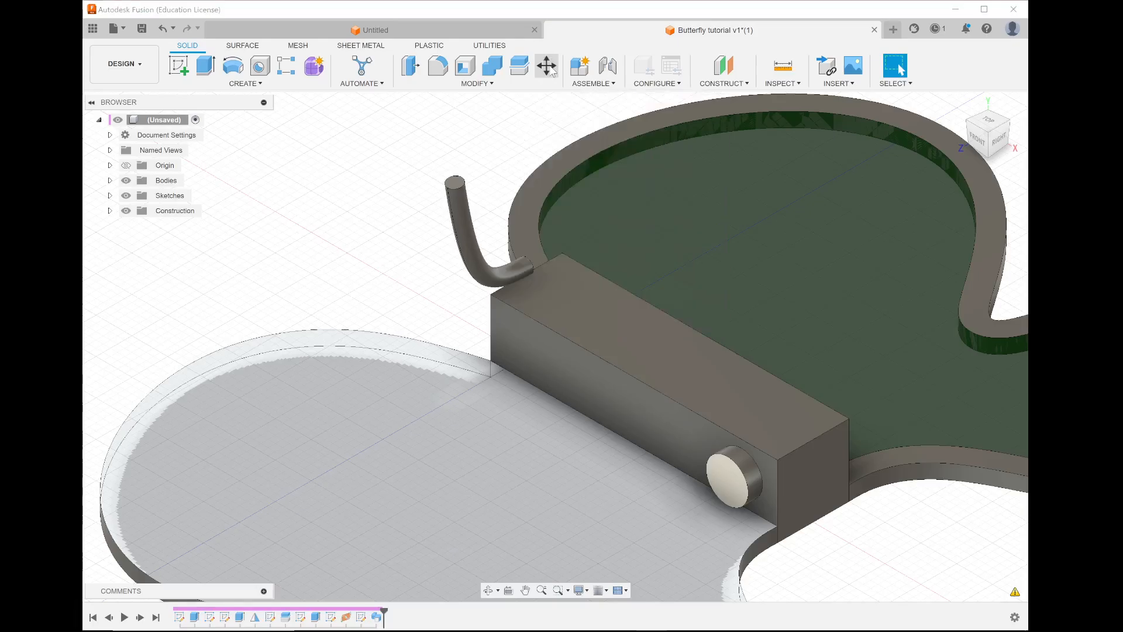
pyautogui.click(468, 266)
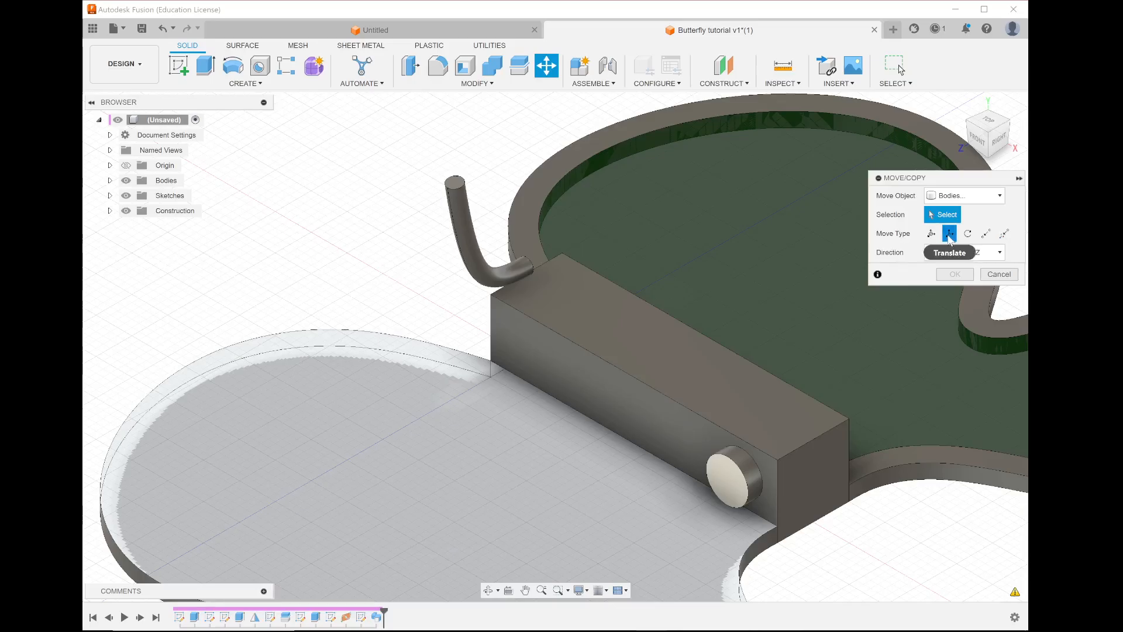
pyautogui.click(949, 234)
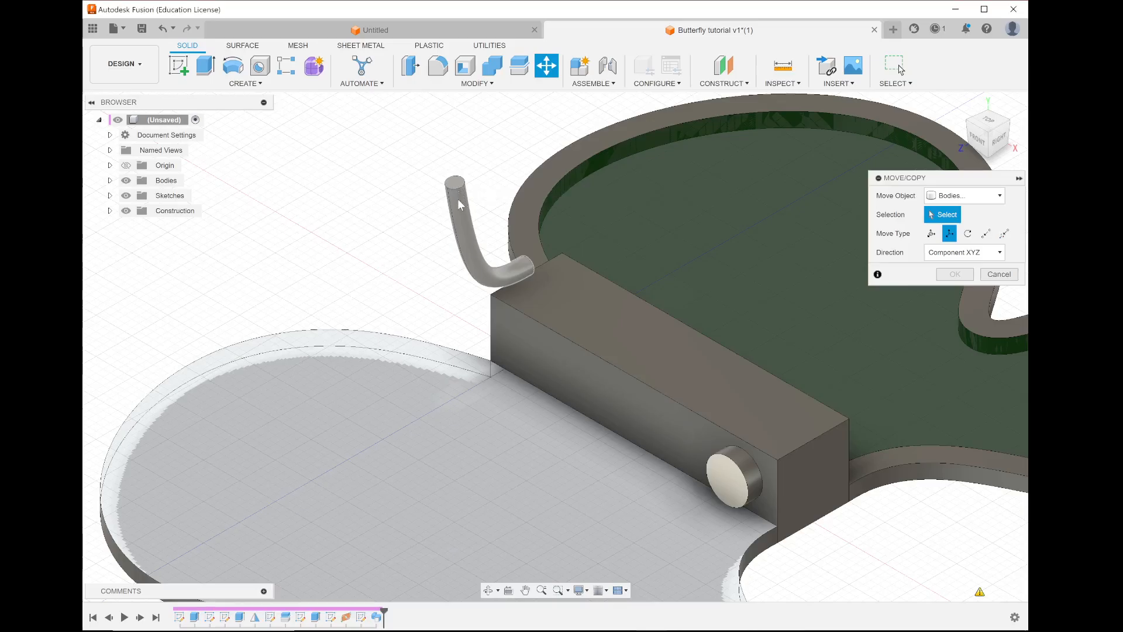
pyautogui.click(457, 198)
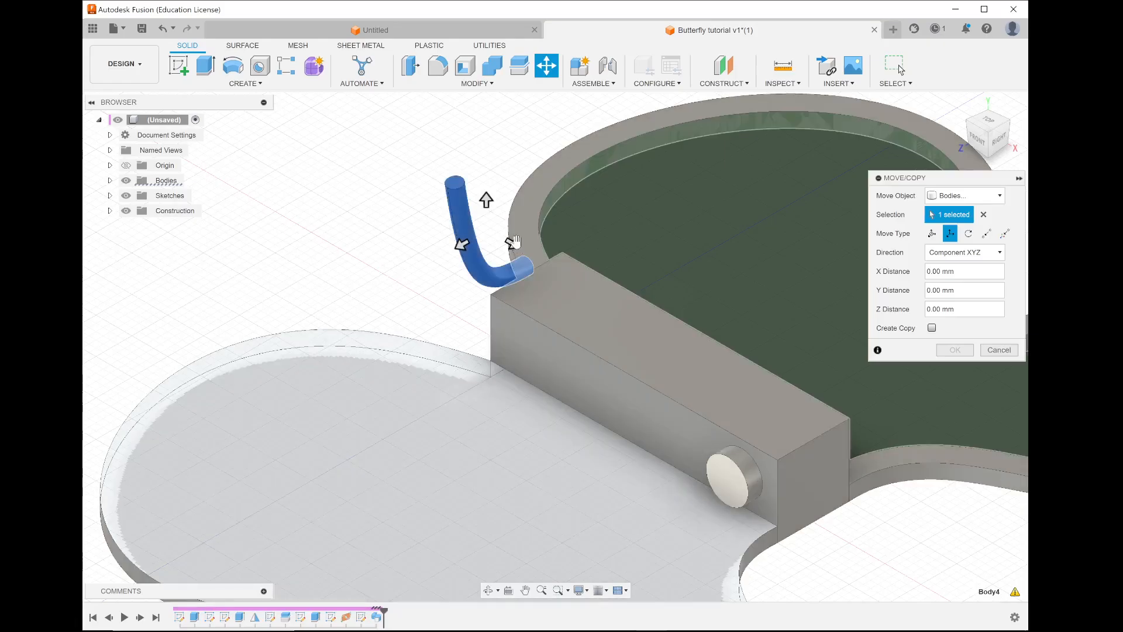
pyautogui.click(513, 242)
pyautogui.moveTo(550, 259); pyautogui.dragTo(637, 316)
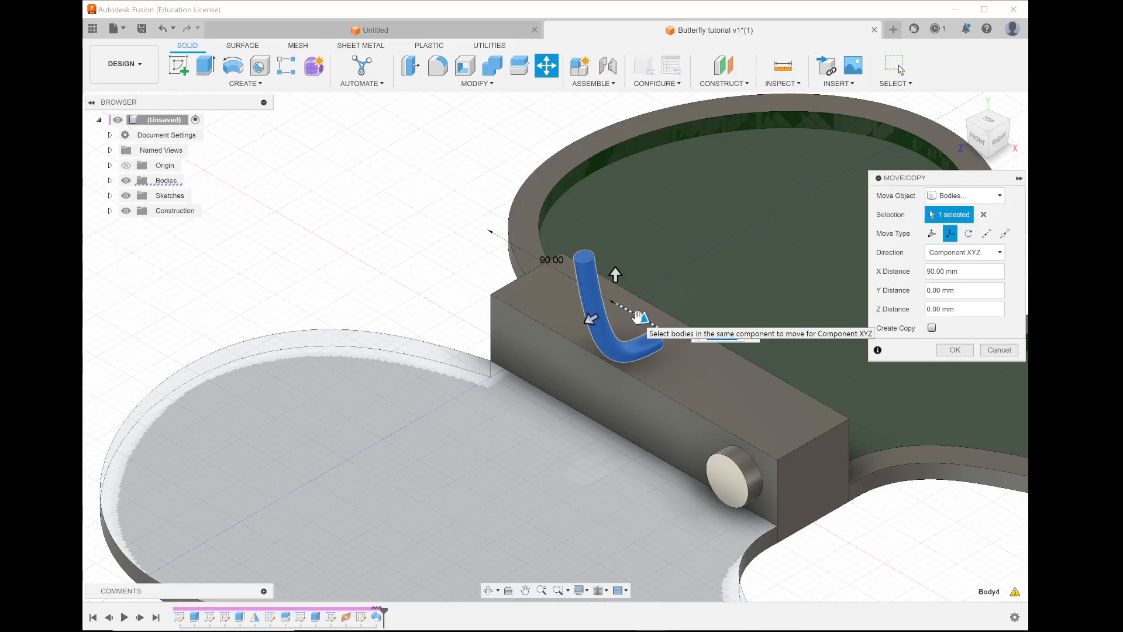
pyautogui.click(952, 351)
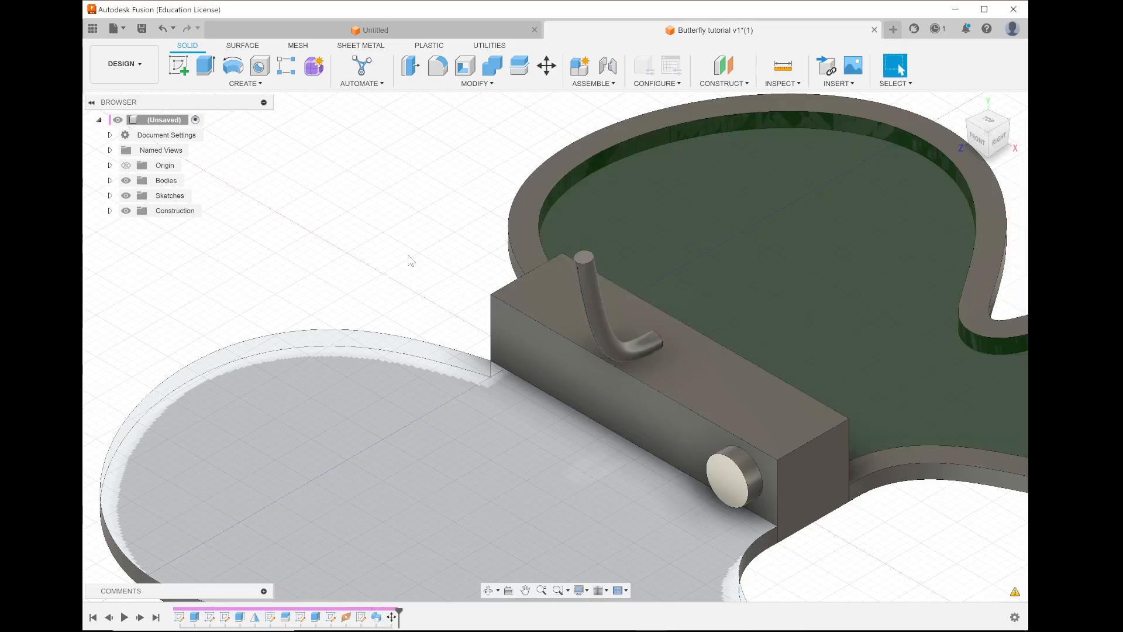
pyautogui.click(242, 85)
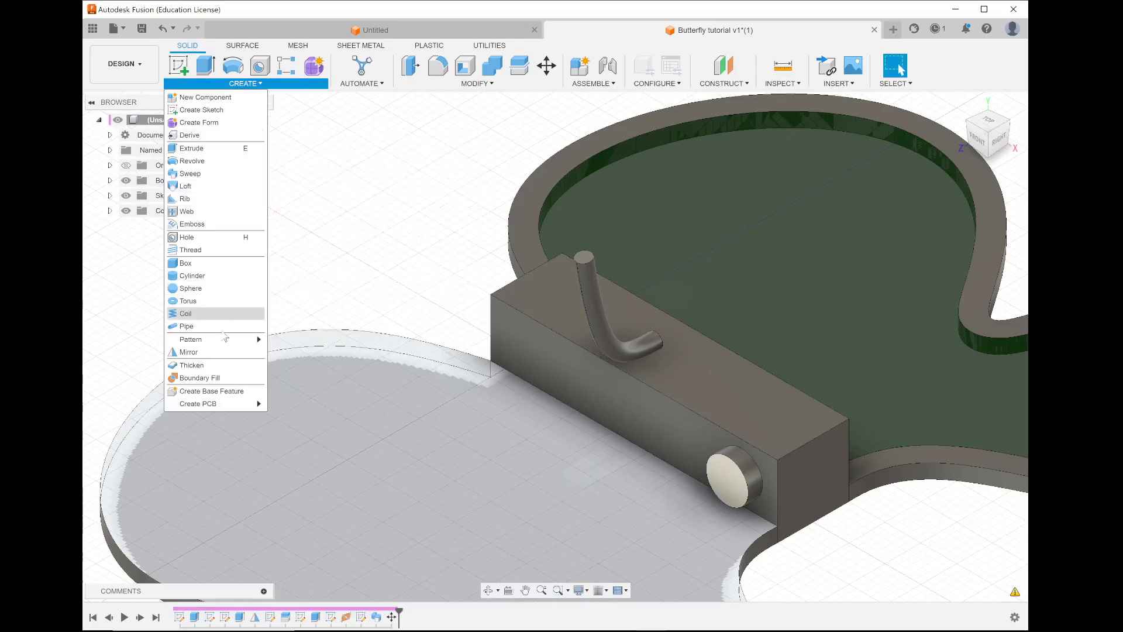
pyautogui.moveTo(221, 345)
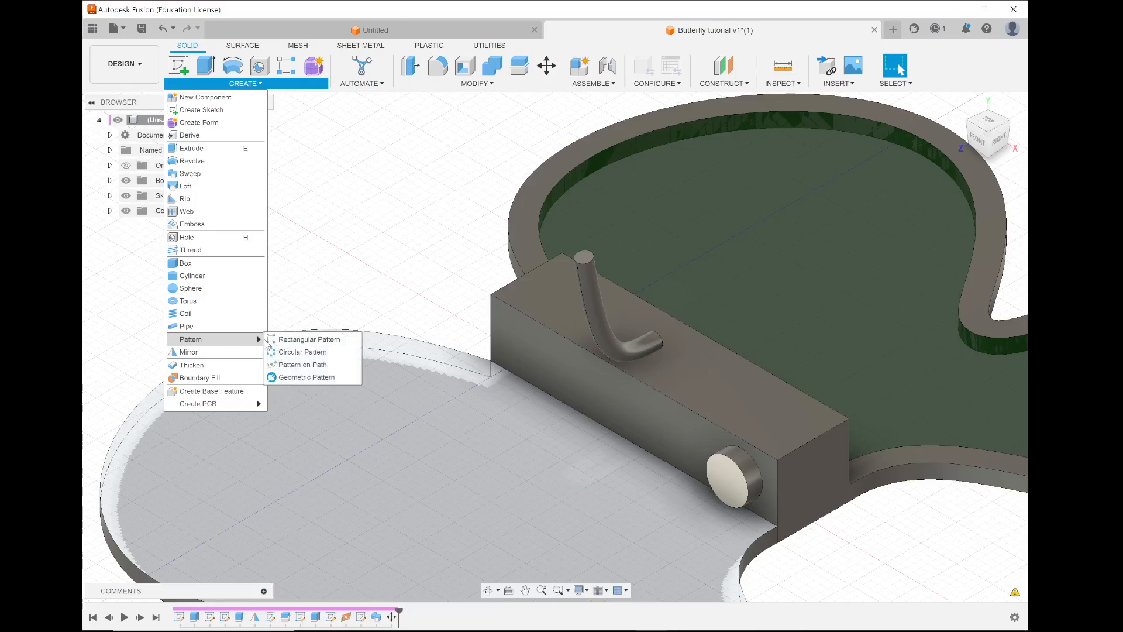
pyautogui.click(302, 340)
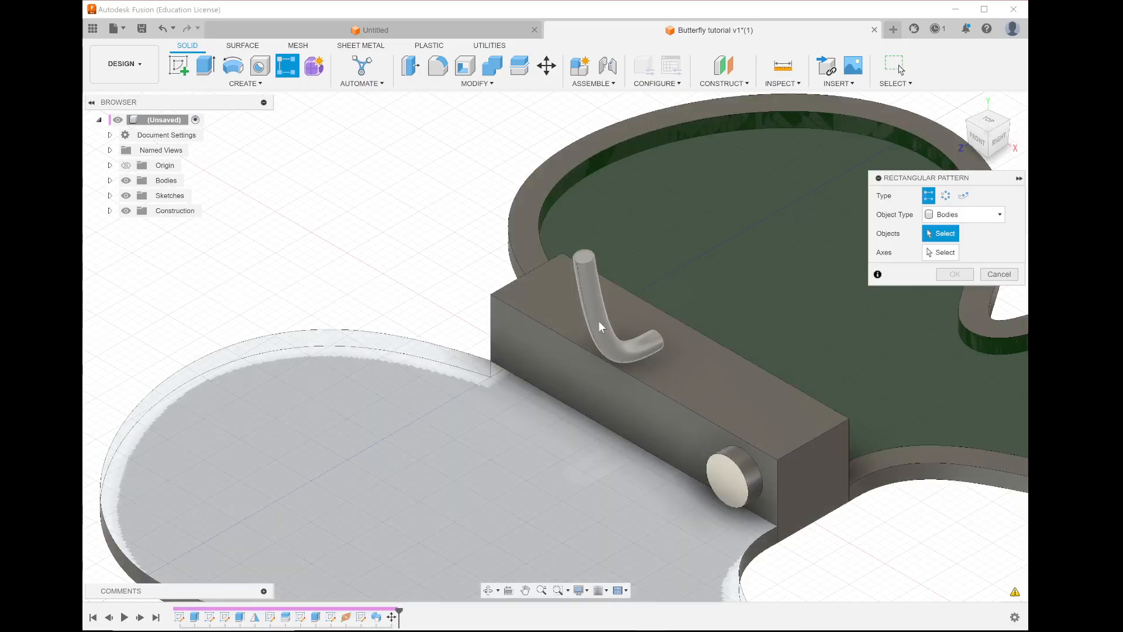
pyautogui.click(598, 321)
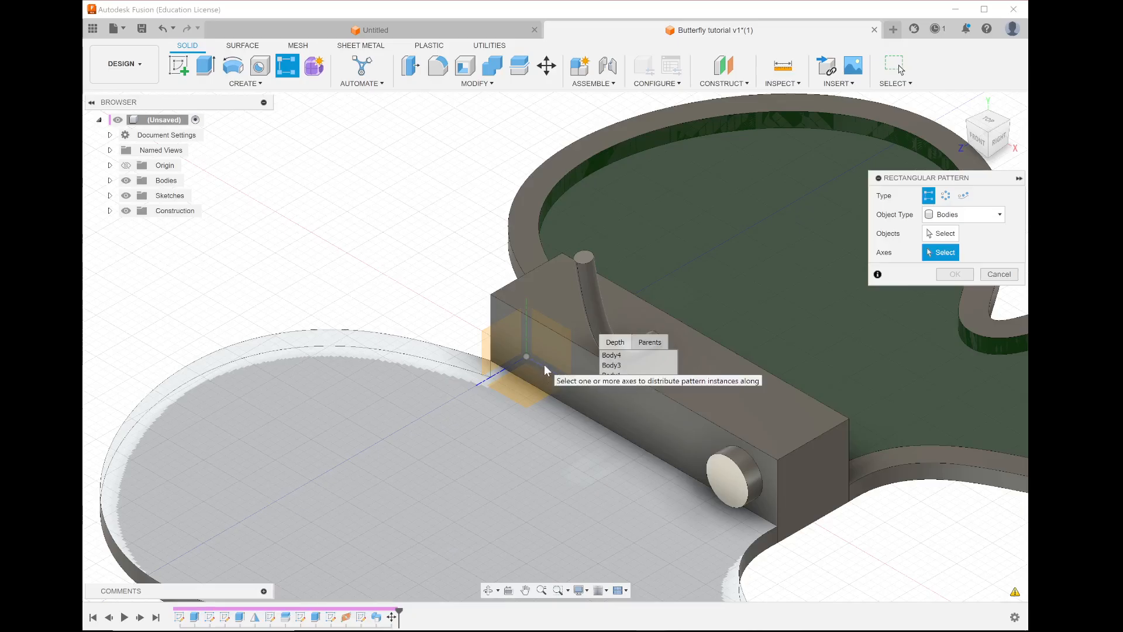
pyautogui.scroll(3, 544, 363)
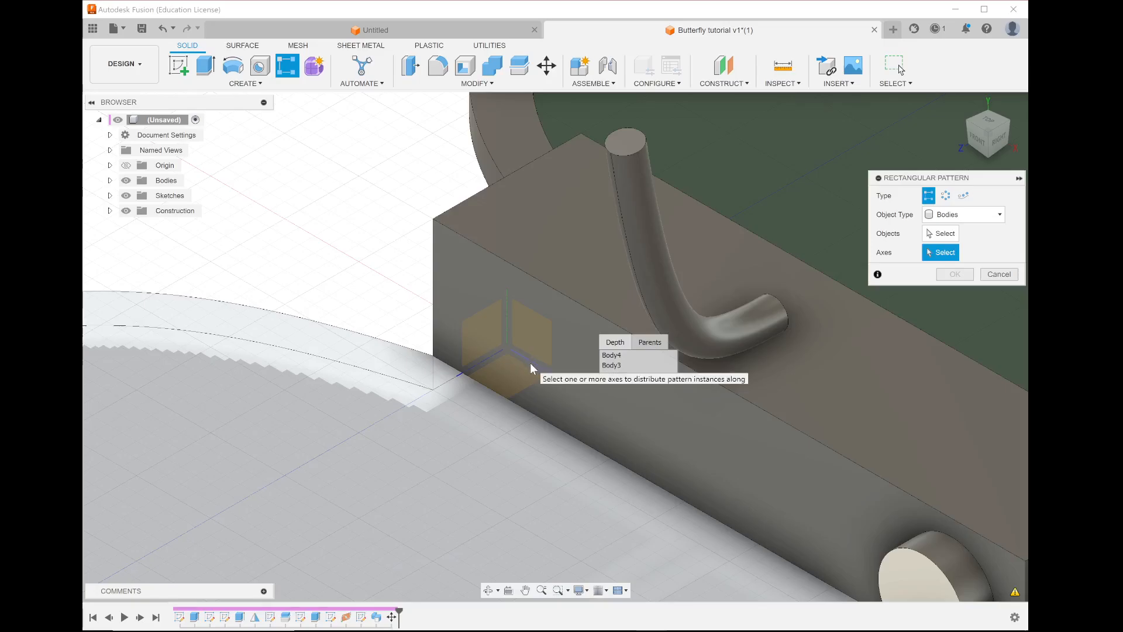
pyautogui.scroll(-3, 531, 367)
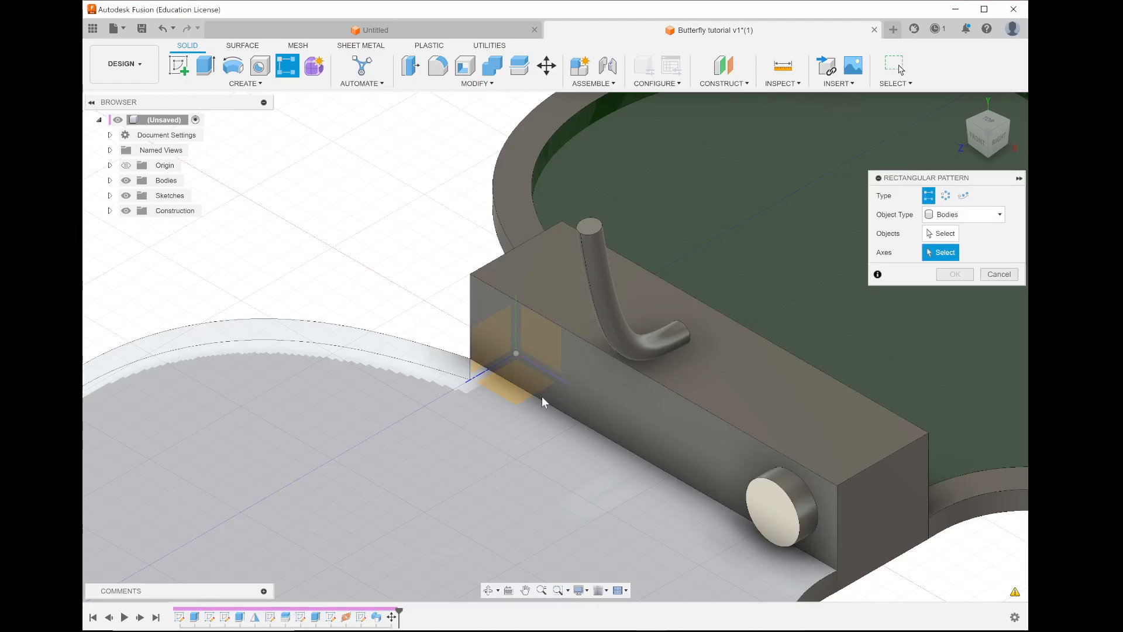
pyautogui.click(542, 395)
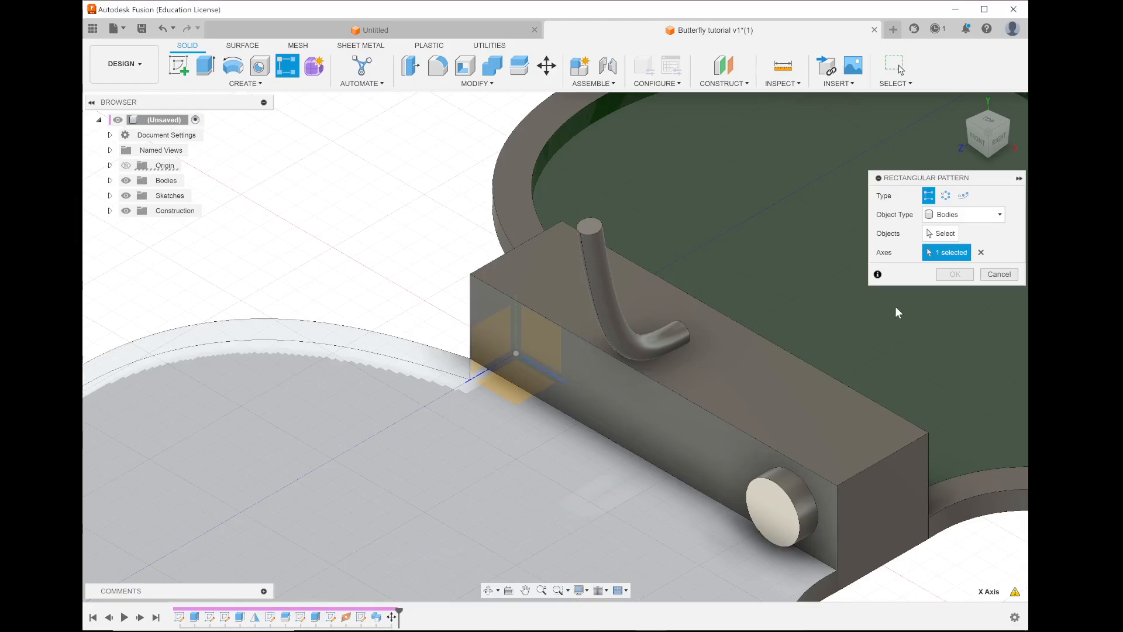
pyautogui.click(936, 234)
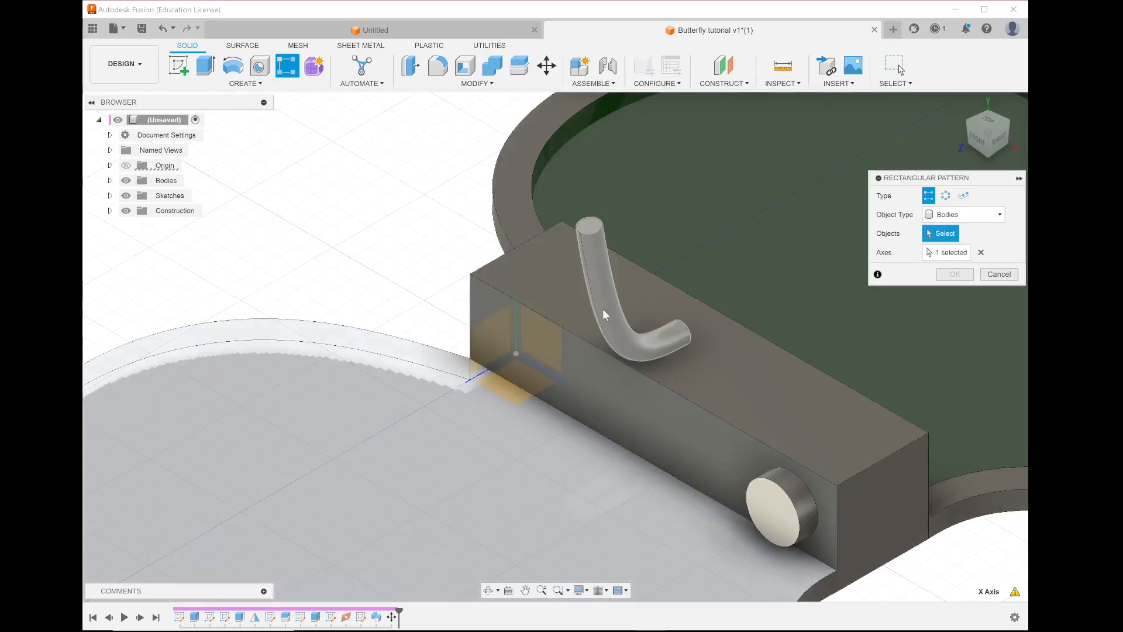
pyautogui.moveTo(607, 314); pyautogui.dragTo(619, 348)
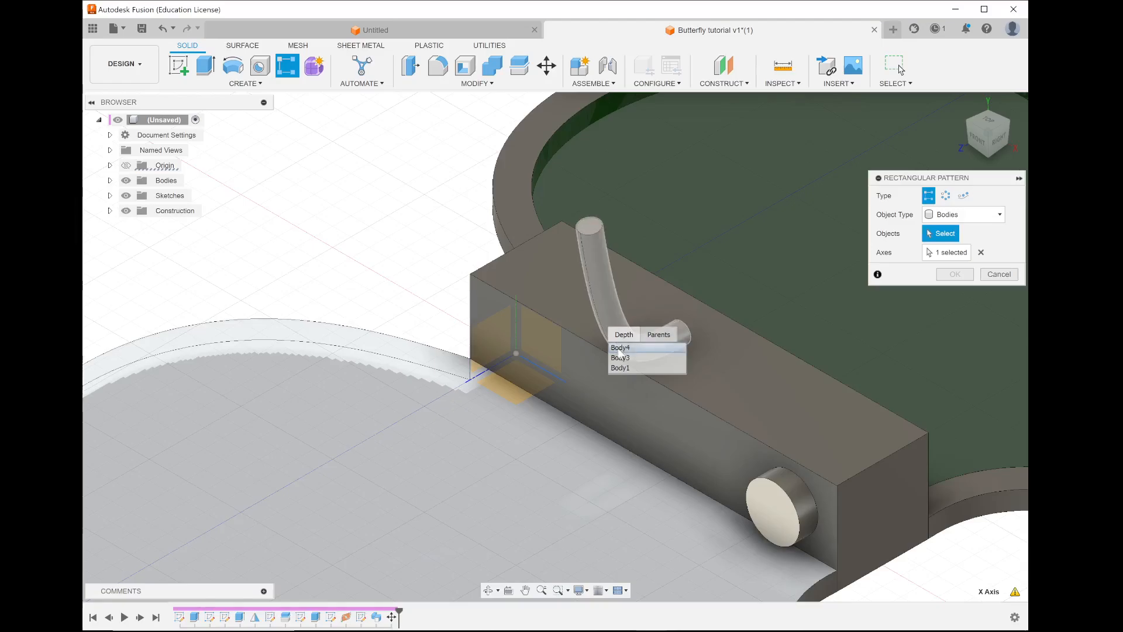
pyautogui.click(619, 349)
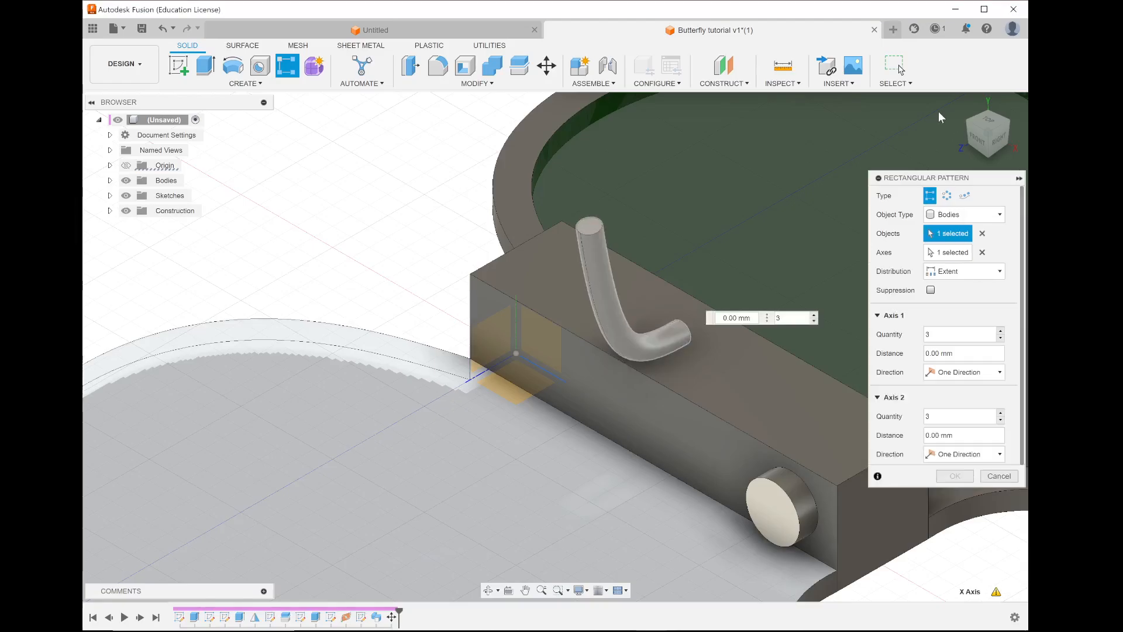
pyautogui.click(900, 69)
pyautogui.click(907, 83)
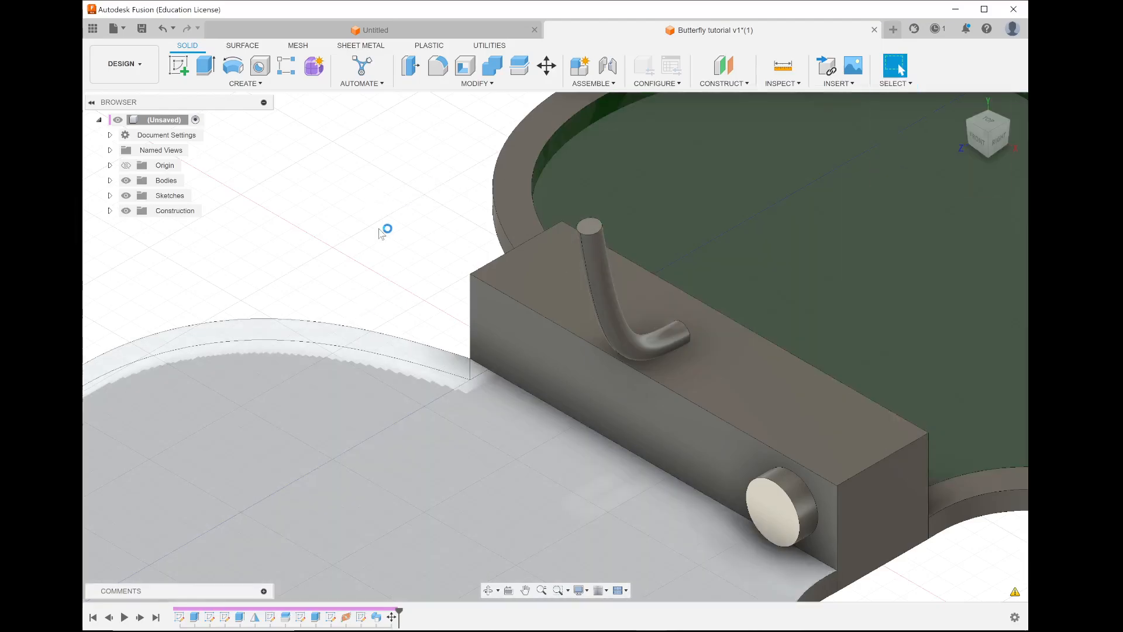
# Set up a Rectangular Pattern of the curved antenna body, using the origin X axis as the pattern direction.
pyautogui.click(491, 85)
pyautogui.click(261, 85)
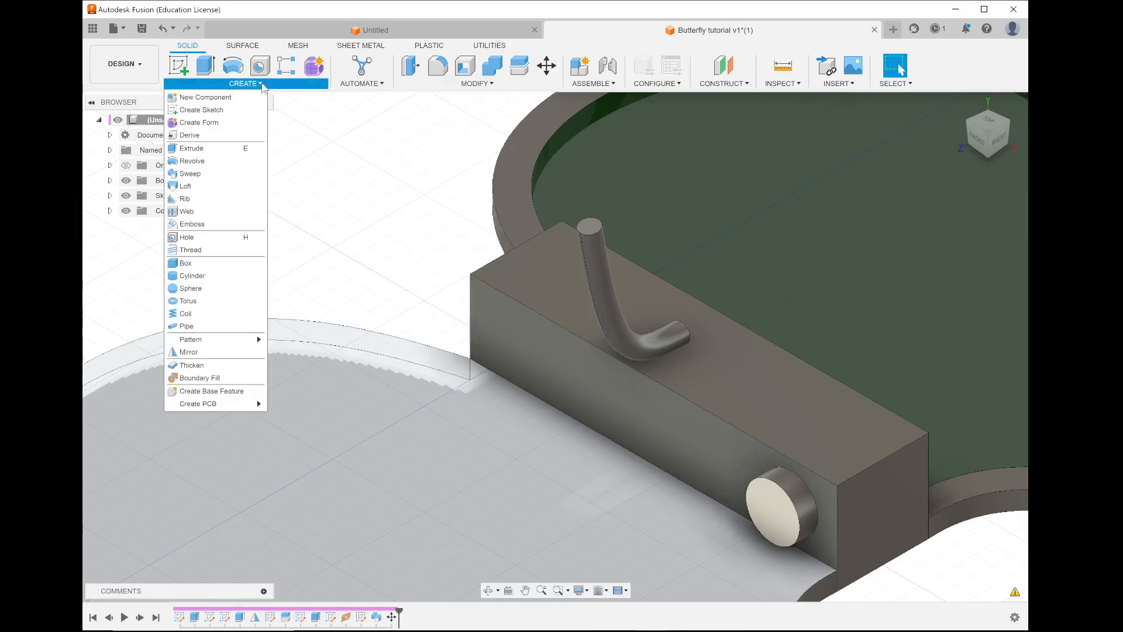
pyautogui.click(261, 85)
pyautogui.click(258, 85)
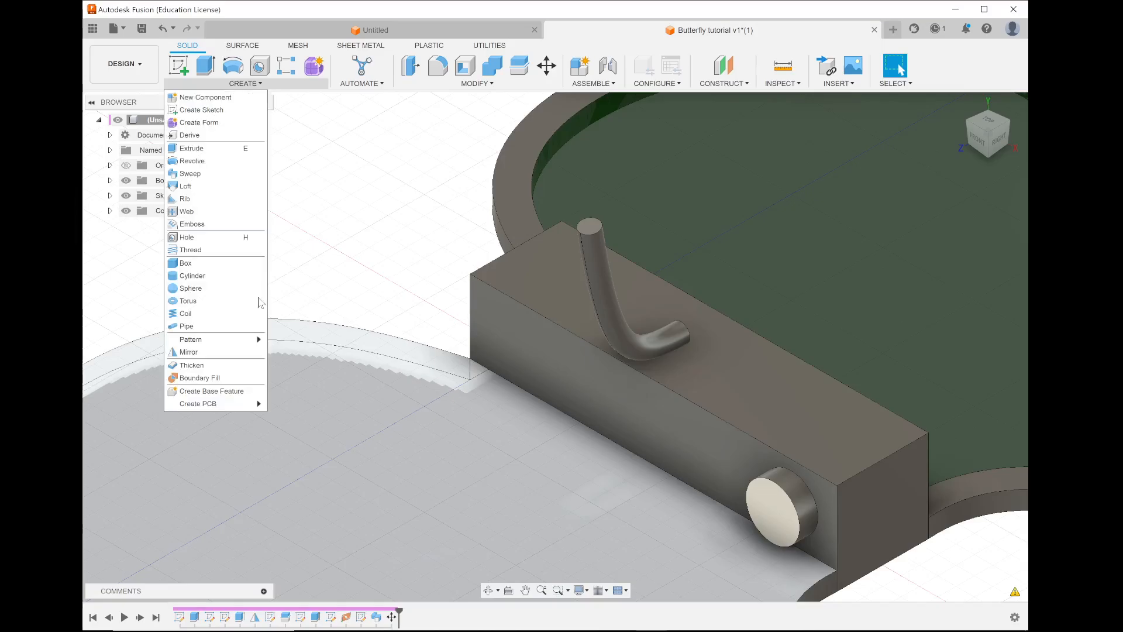
pyautogui.moveTo(258, 340)
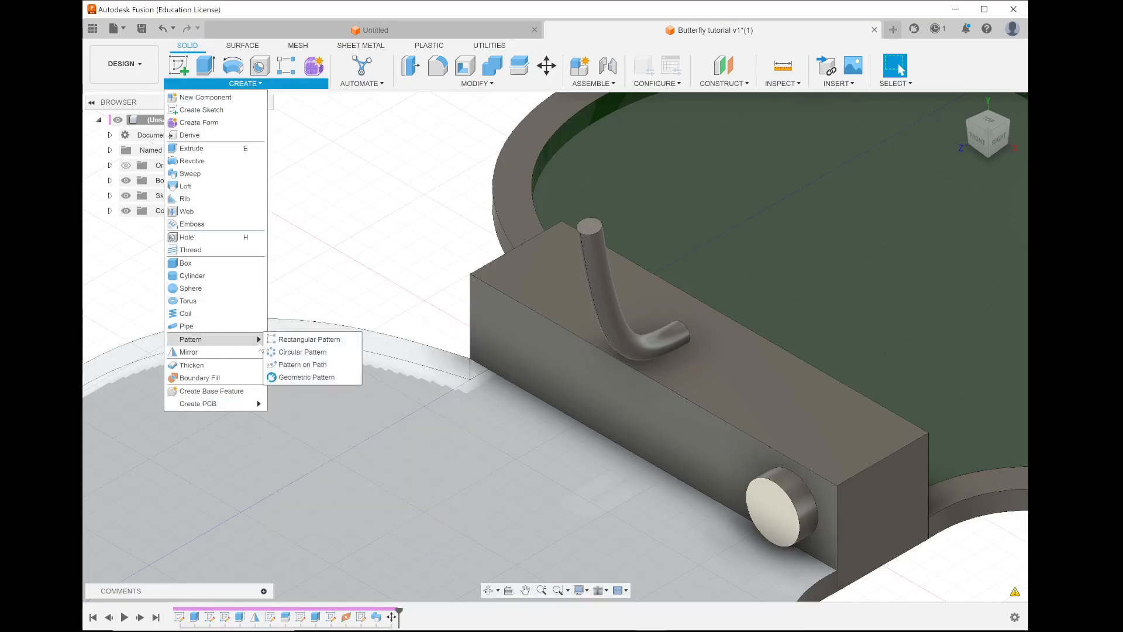
pyautogui.click(293, 344)
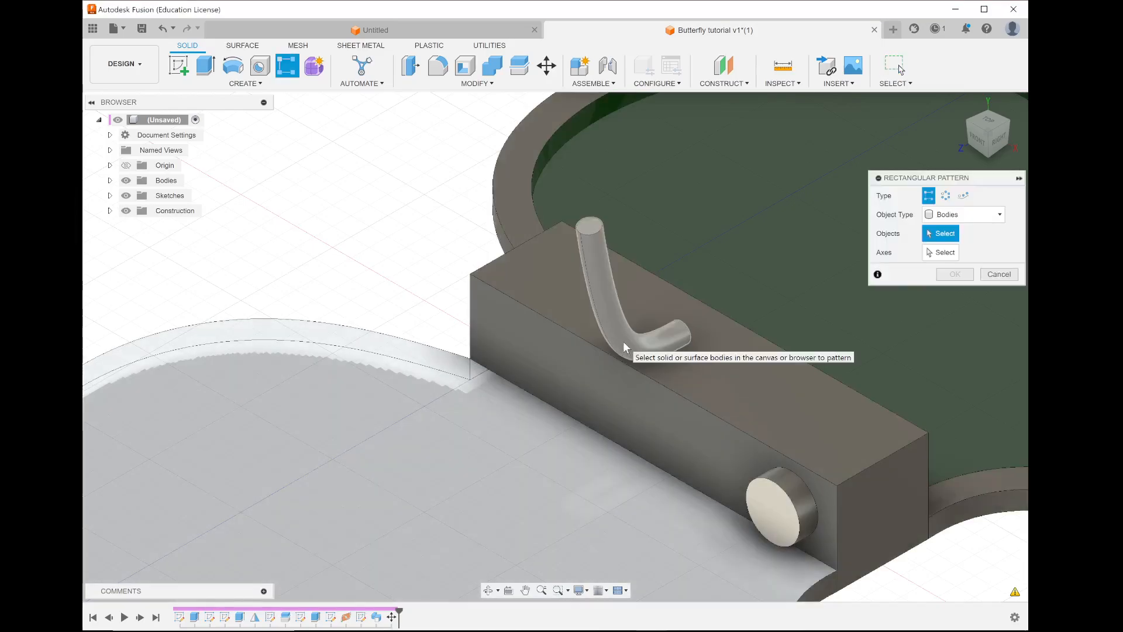
pyautogui.click(623, 342)
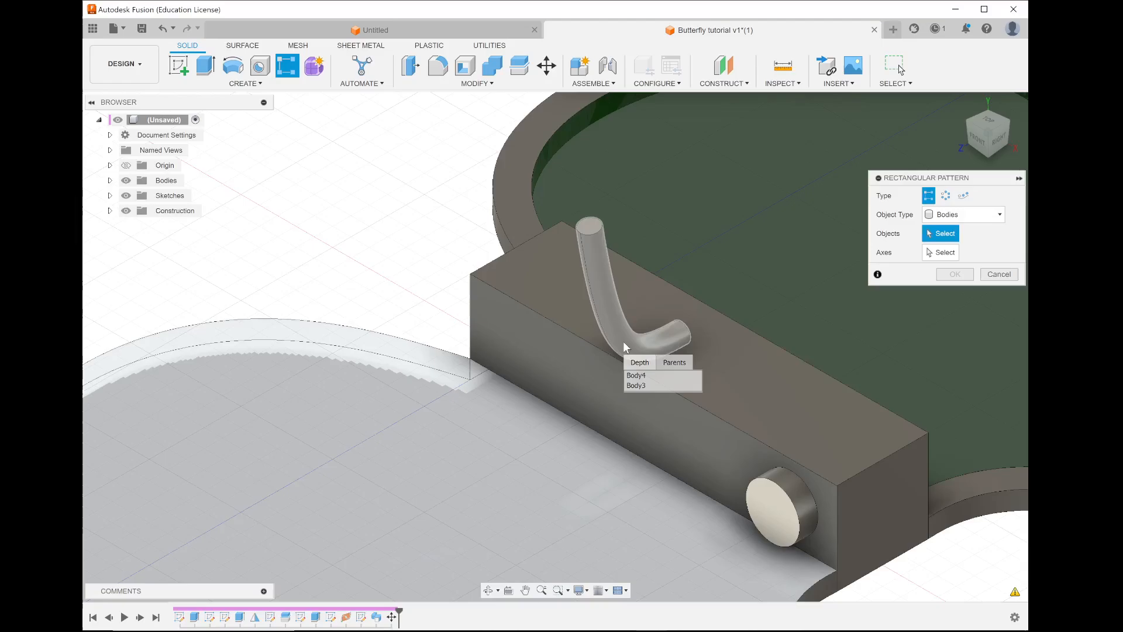
pyautogui.click(639, 376)
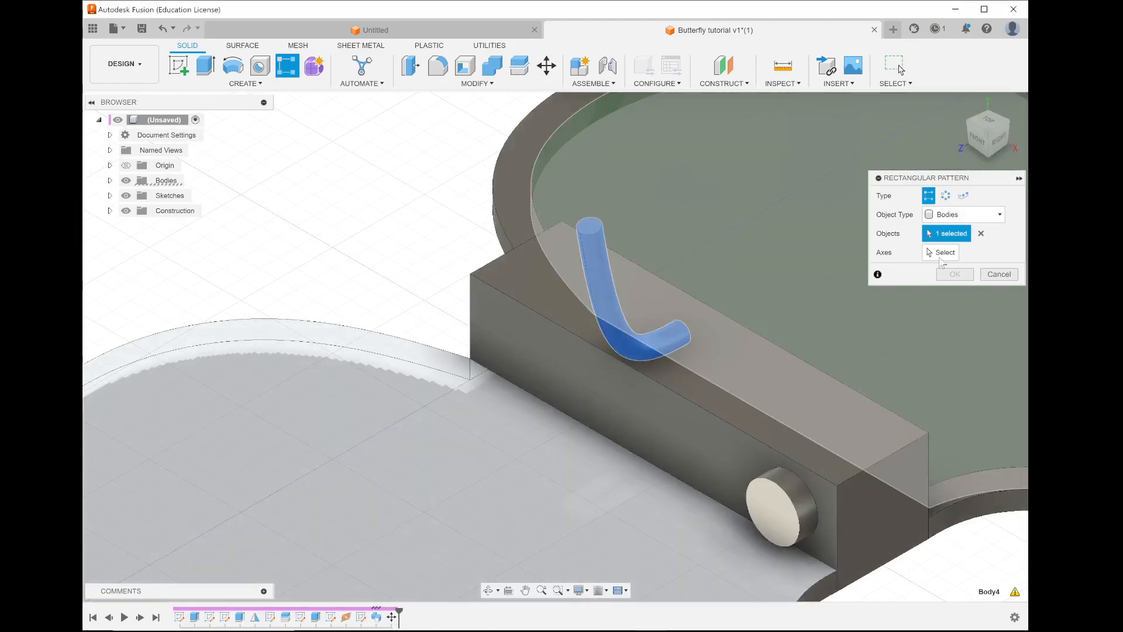
pyautogui.click(942, 257)
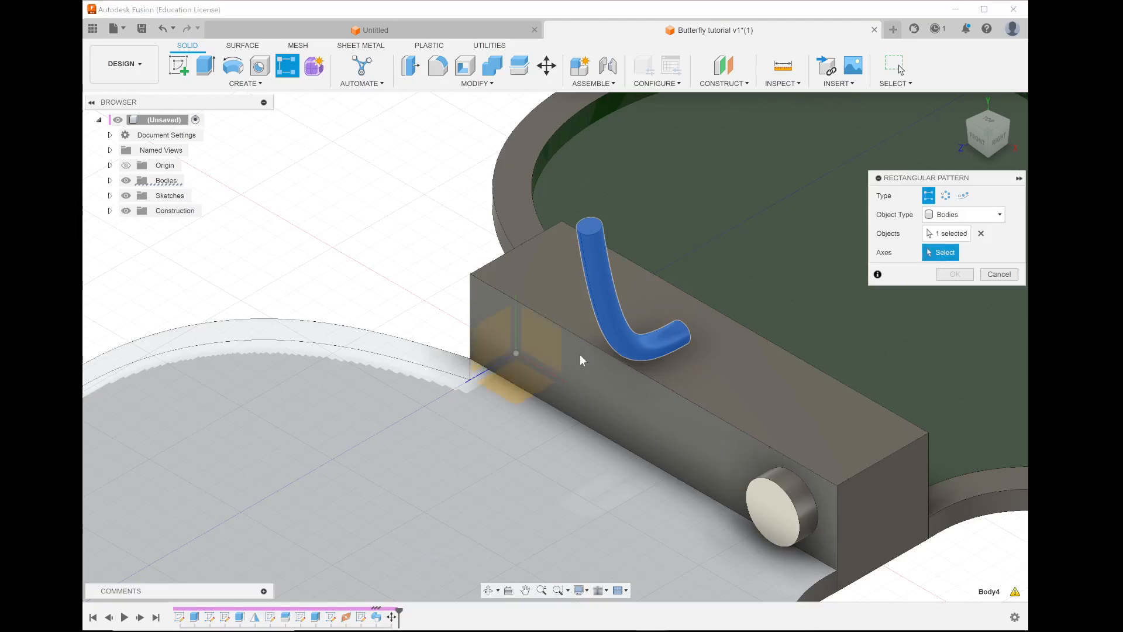
pyautogui.click(526, 360)
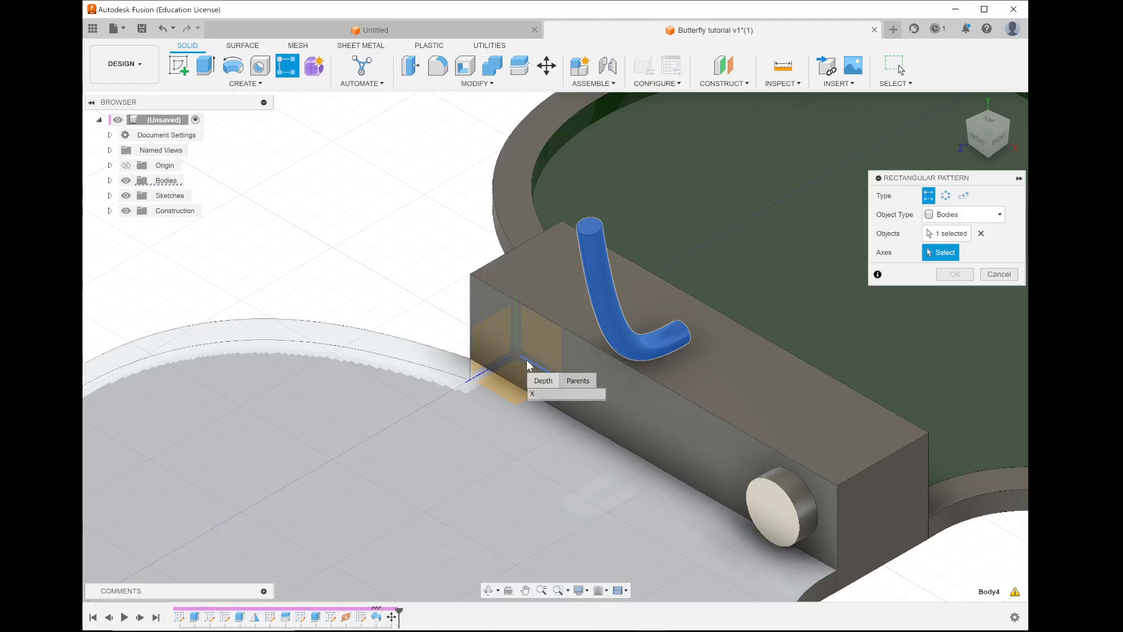
pyautogui.click(538, 393)
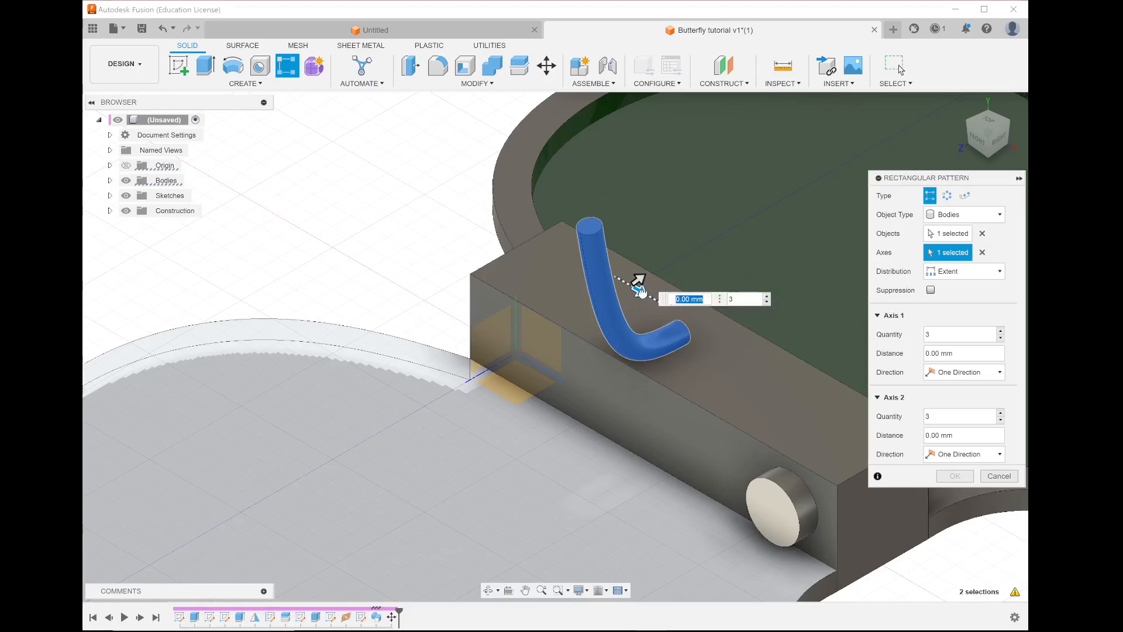
# Set the pattern's extent distance along the block to 70 mm.
pyautogui.moveTo(641, 289); pyautogui.dragTo(716, 351)
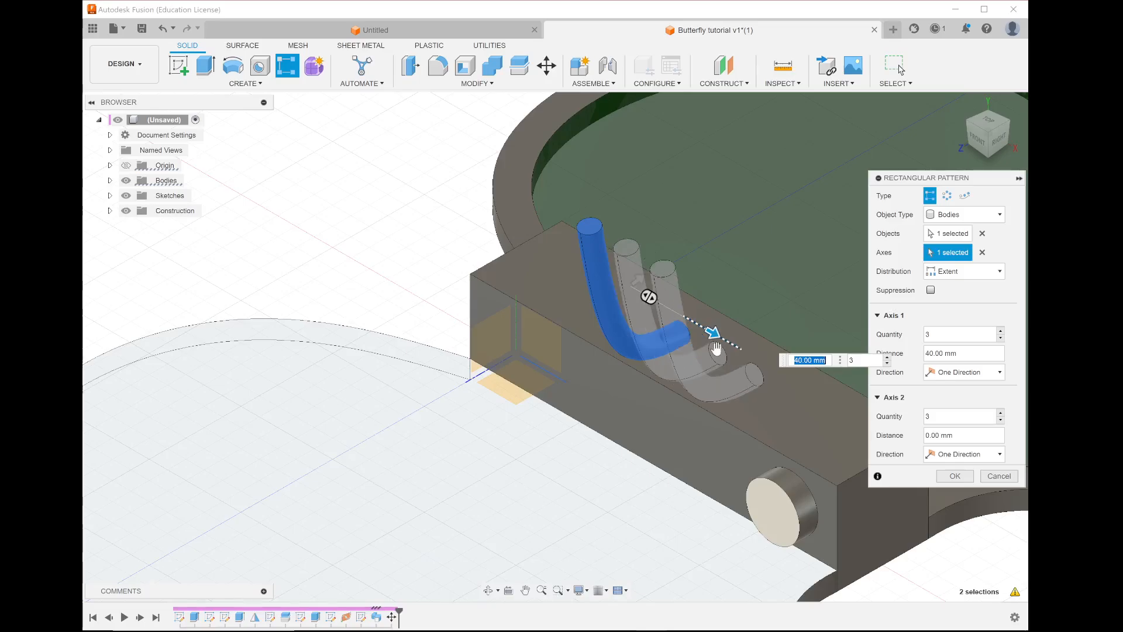
pyautogui.scroll(-3, 364, 385)
pyautogui.scroll(-1, 401, 388)
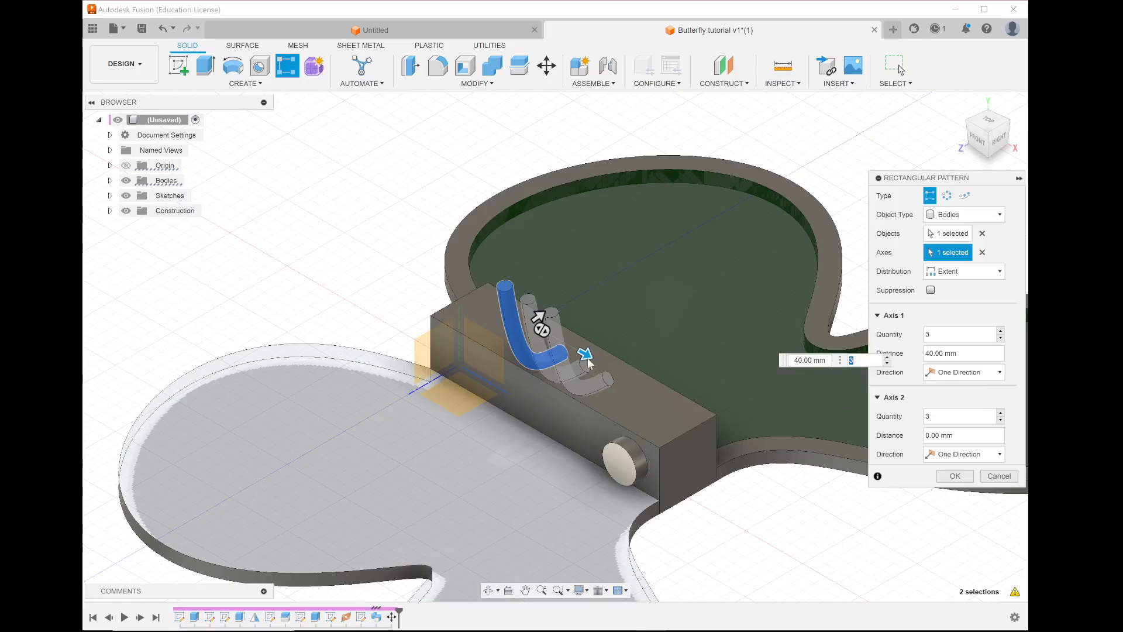
pyautogui.moveTo(588, 363); pyautogui.dragTo(625, 379)
# Preview the antenna pattern with 4 and up to 7 instances, restore the quantity to 3, and create the pattern.
pyautogui.click(792, 400)
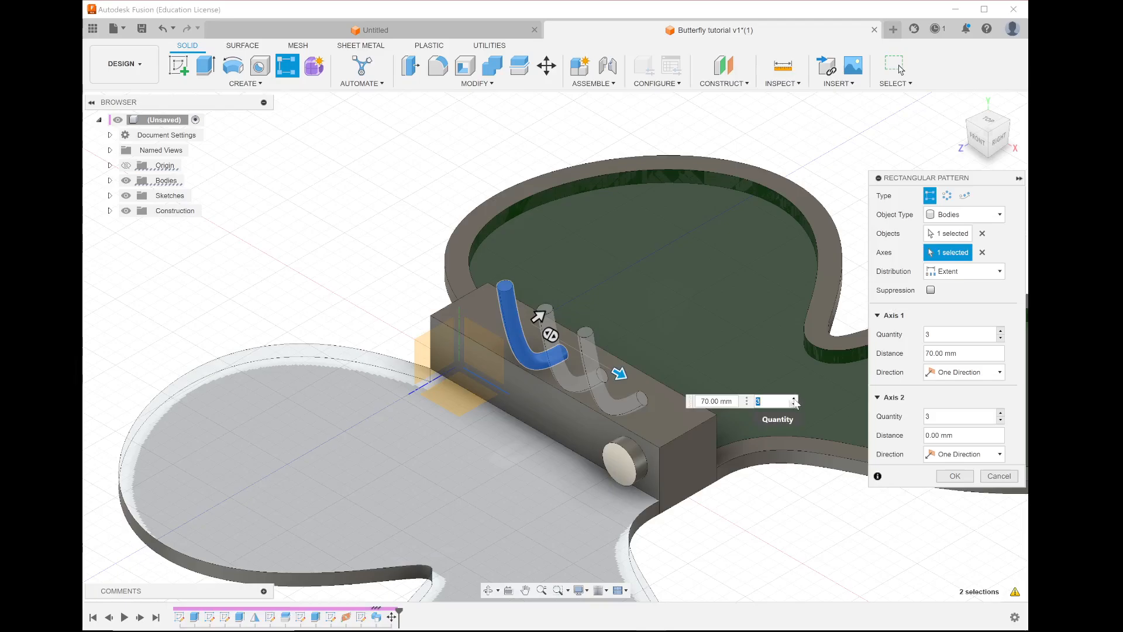
pyautogui.write('4')
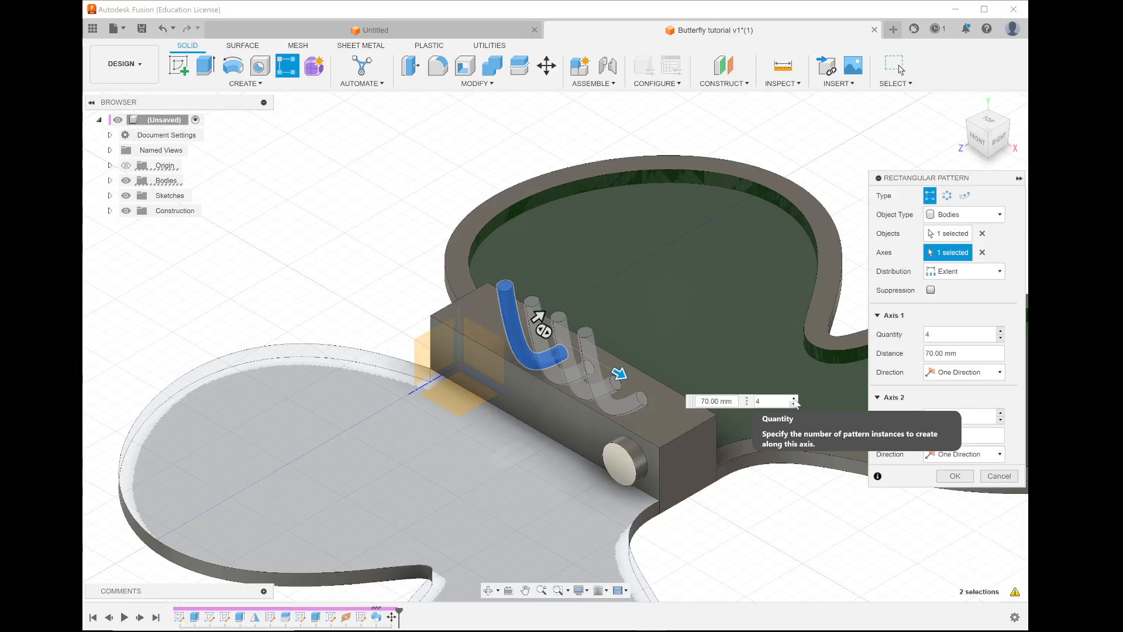
pyautogui.click(794, 399)
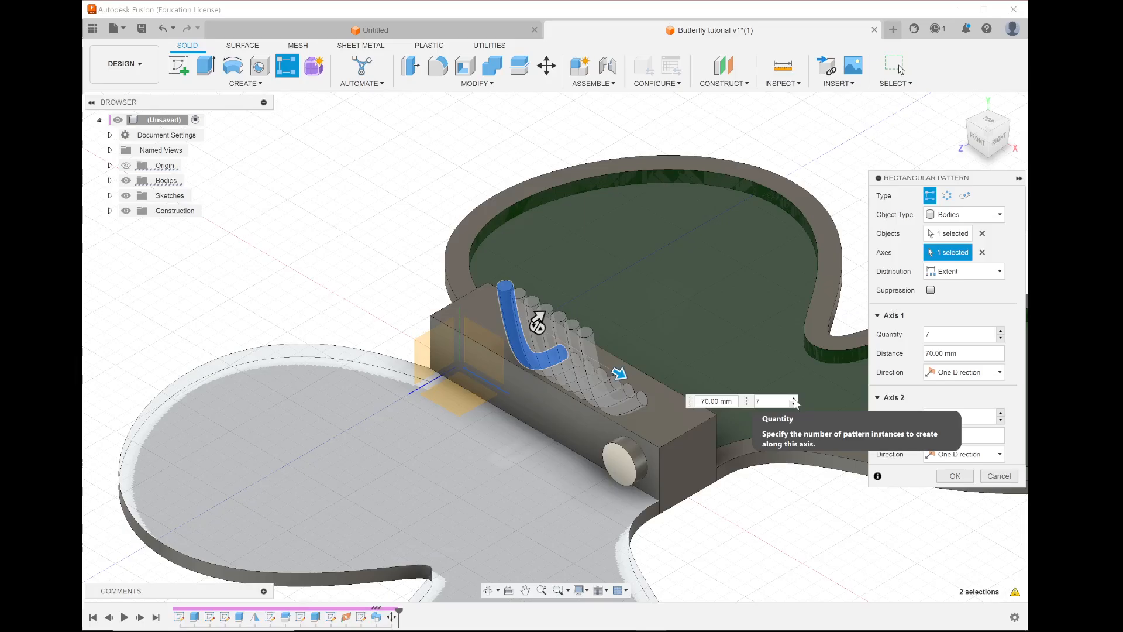
pyautogui.click(793, 404)
pyautogui.click(793, 404)
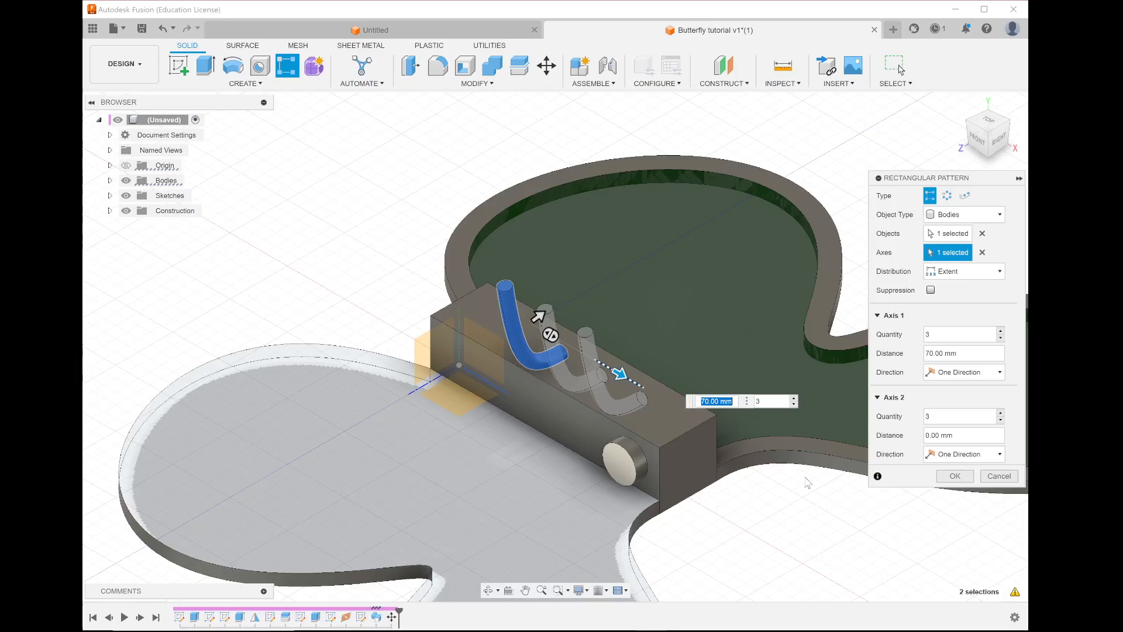
pyautogui.press('Tab')
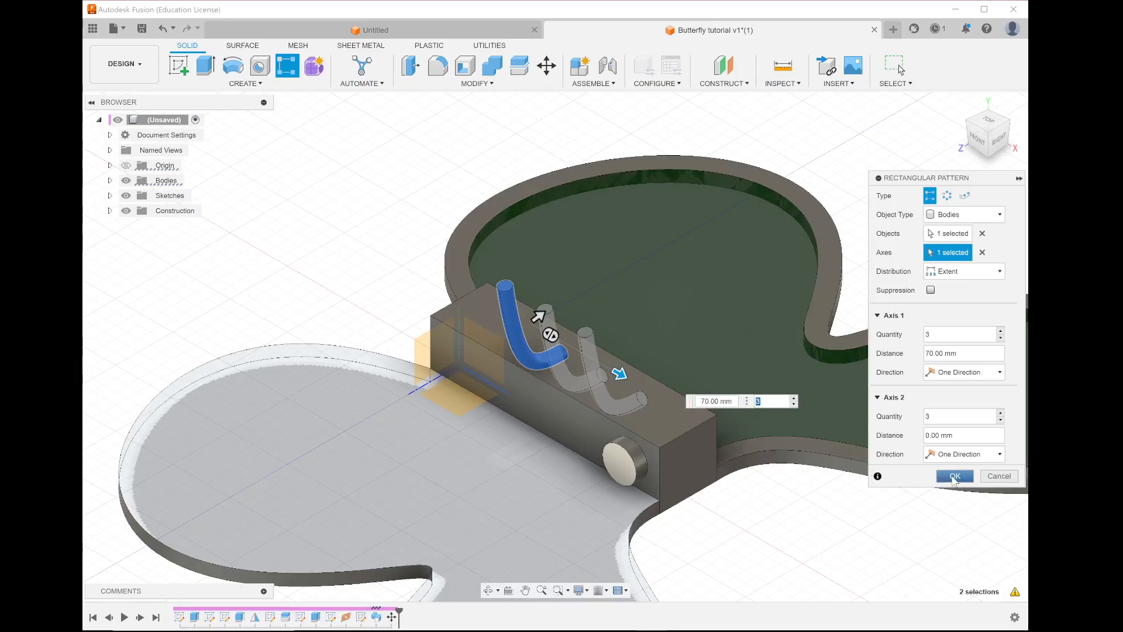
pyautogui.click(953, 476)
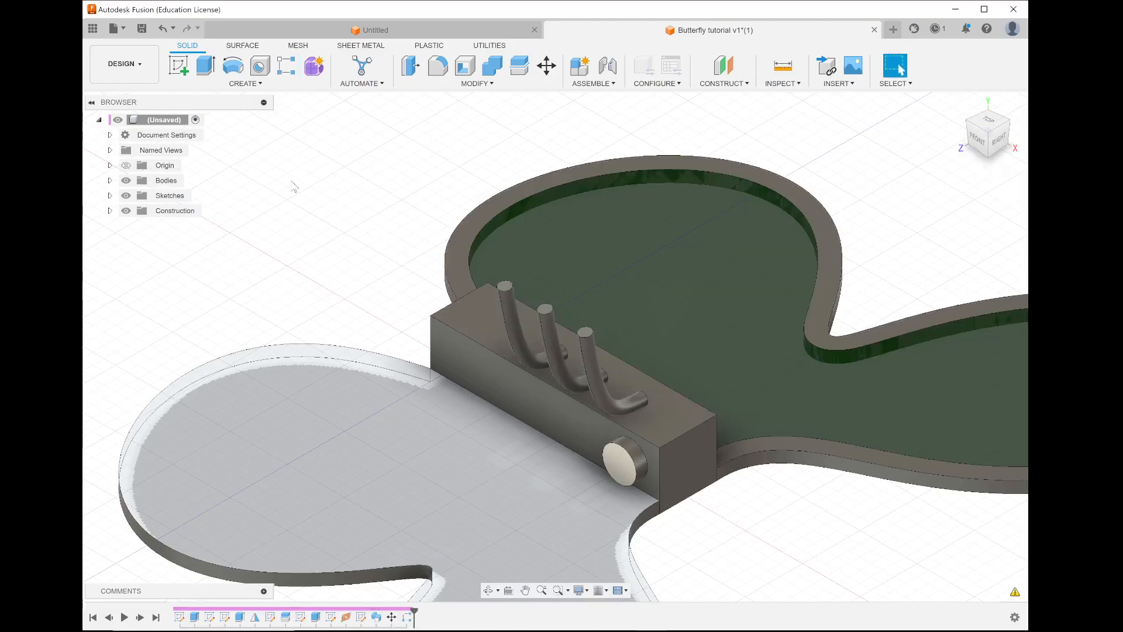
pyautogui.click(241, 84)
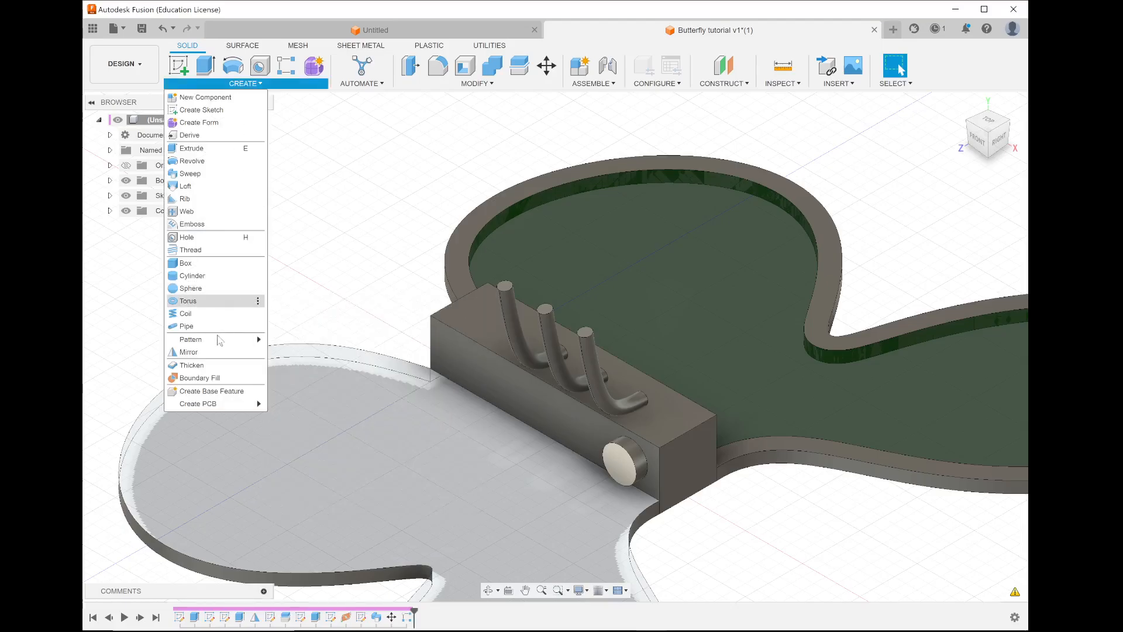
pyautogui.click(194, 353)
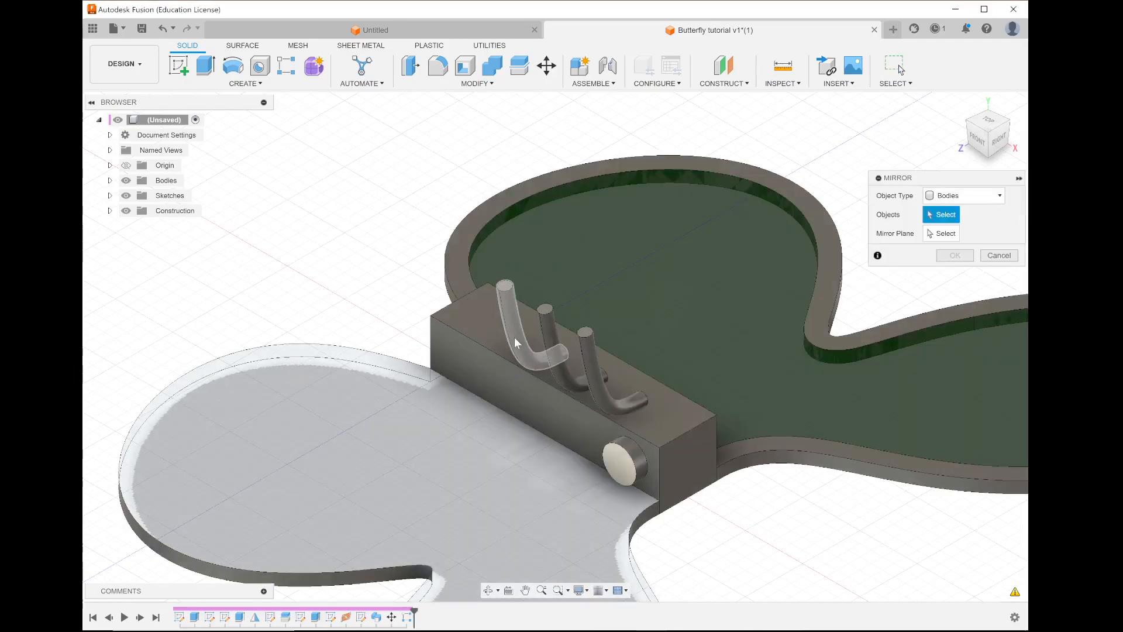
pyautogui.click(521, 346)
pyautogui.click(566, 376)
pyautogui.click(569, 380)
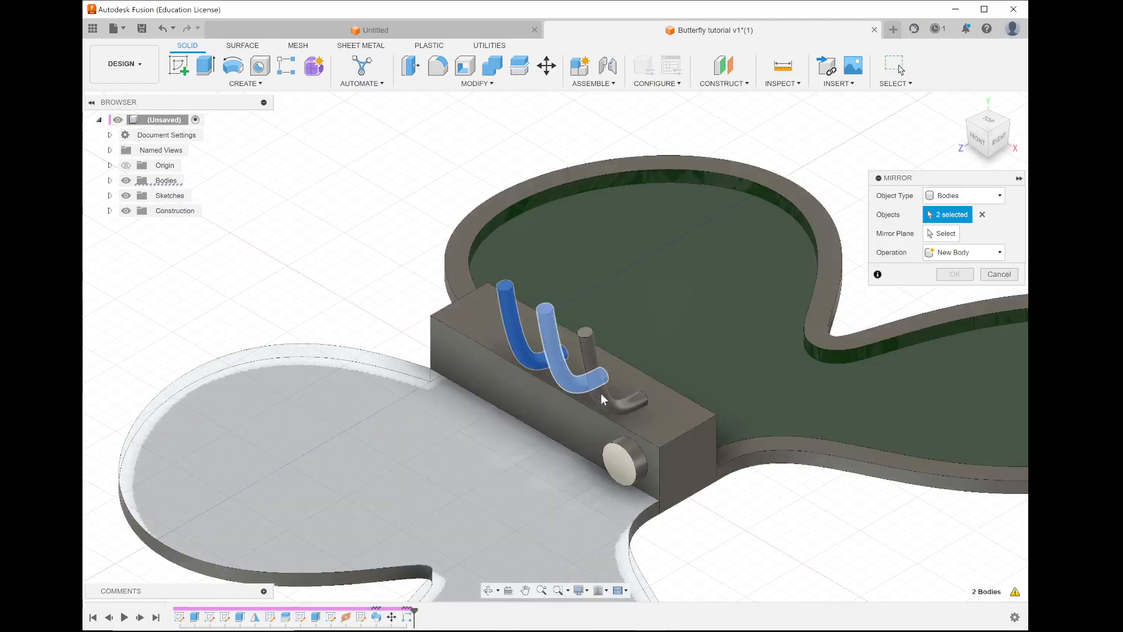
pyautogui.click(604, 397)
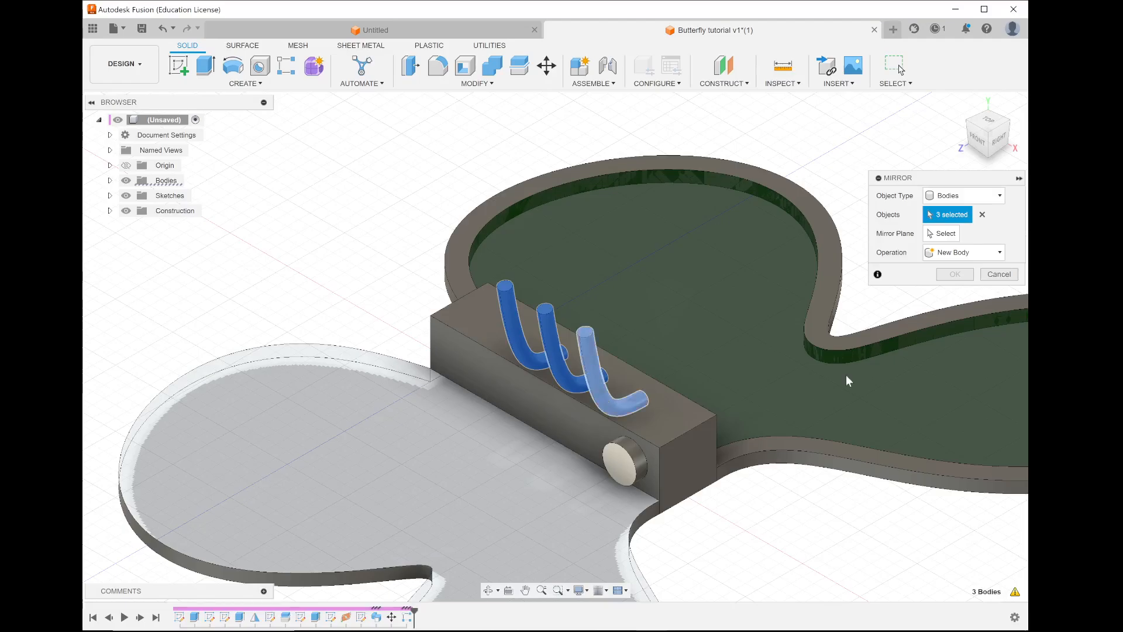
pyautogui.click(942, 234)
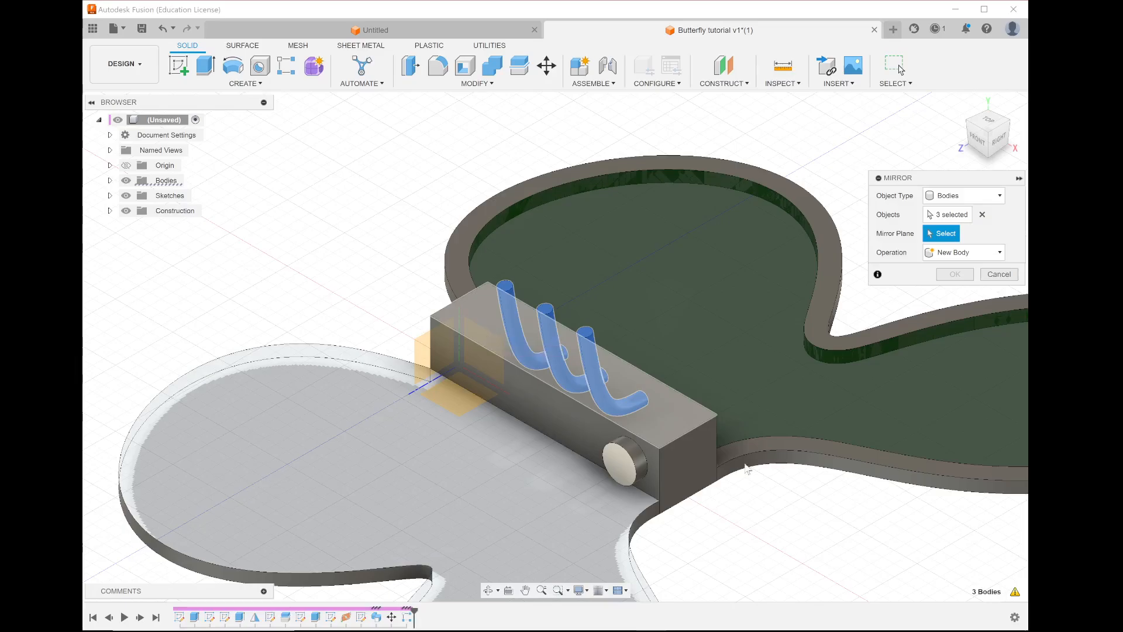
pyautogui.click(998, 275)
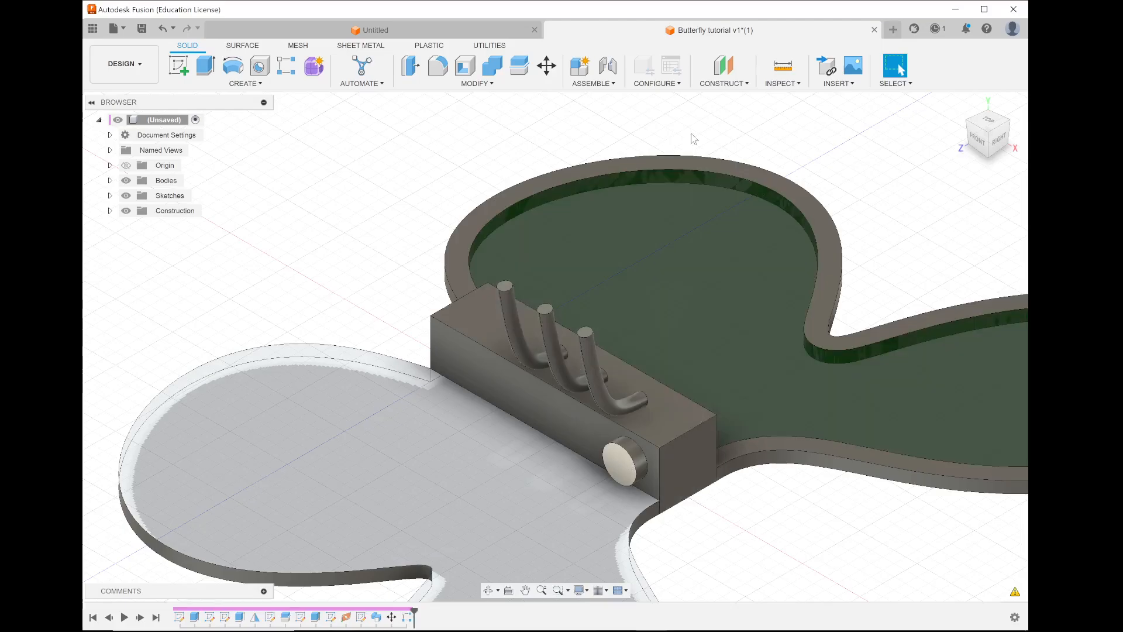
# Construct a midplane between the two opposite long side faces of the central block.
pyautogui.click(726, 84)
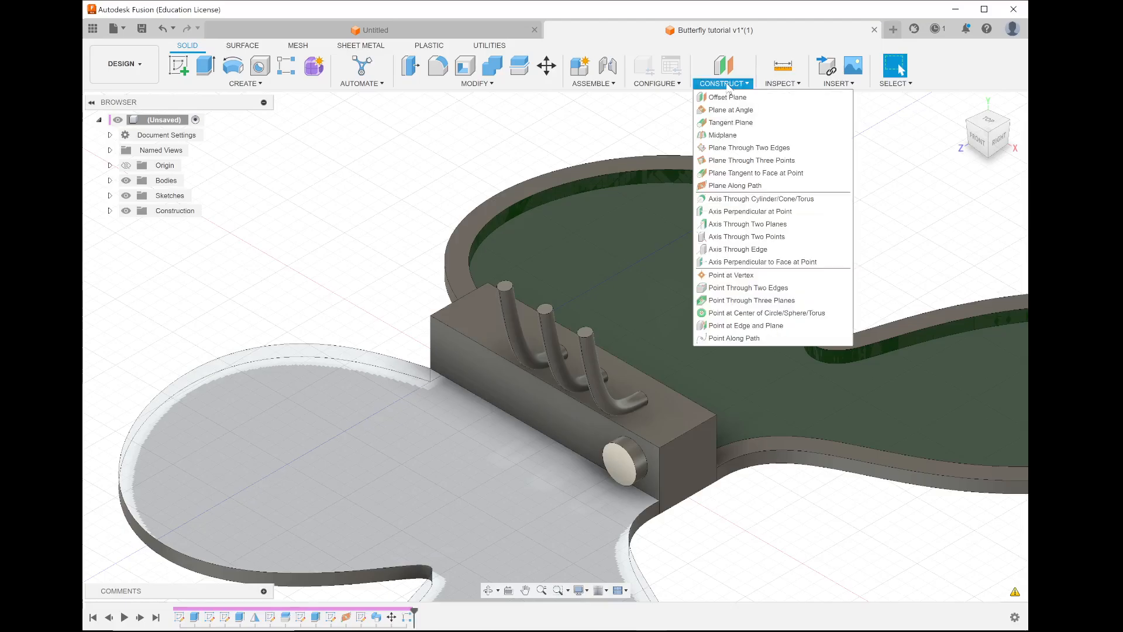
pyautogui.click(724, 136)
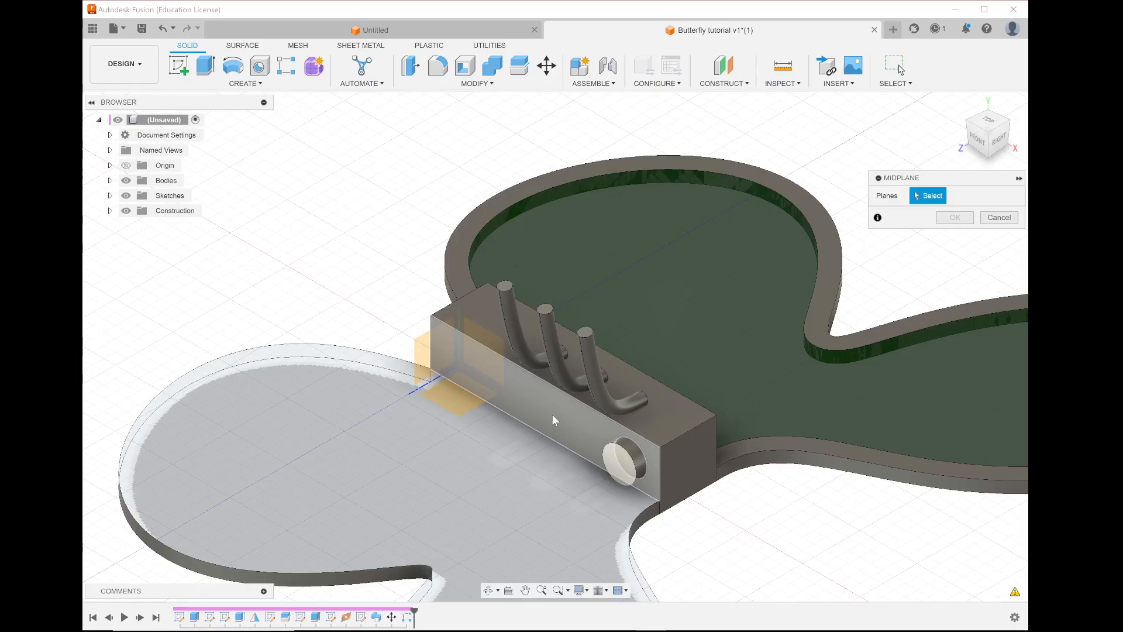
pyautogui.click(785, 356)
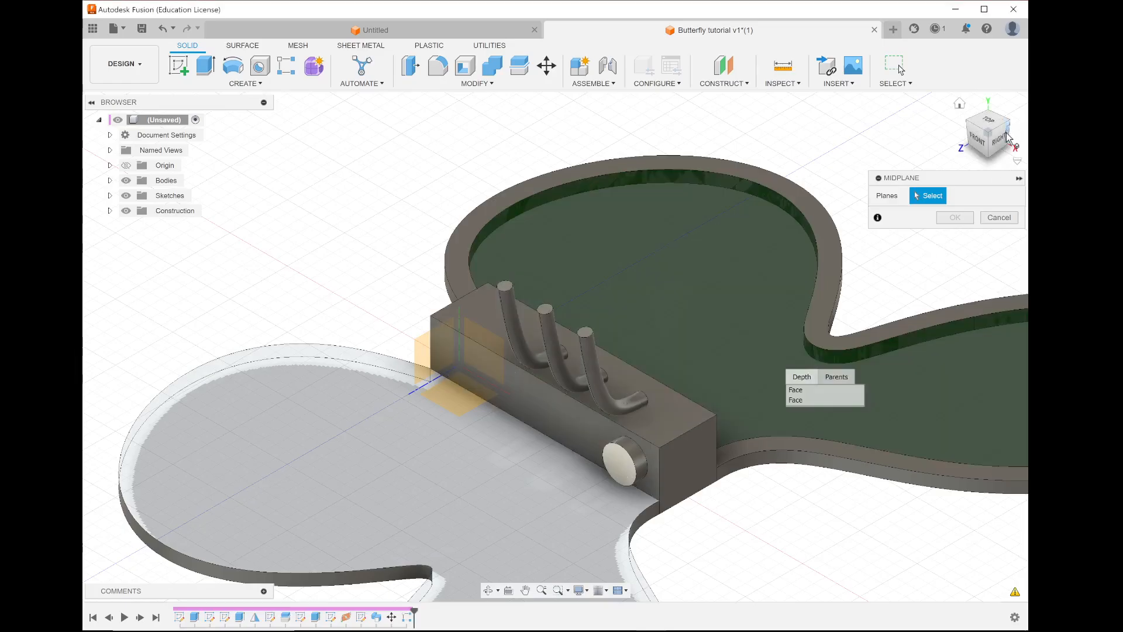
pyautogui.click(1007, 139)
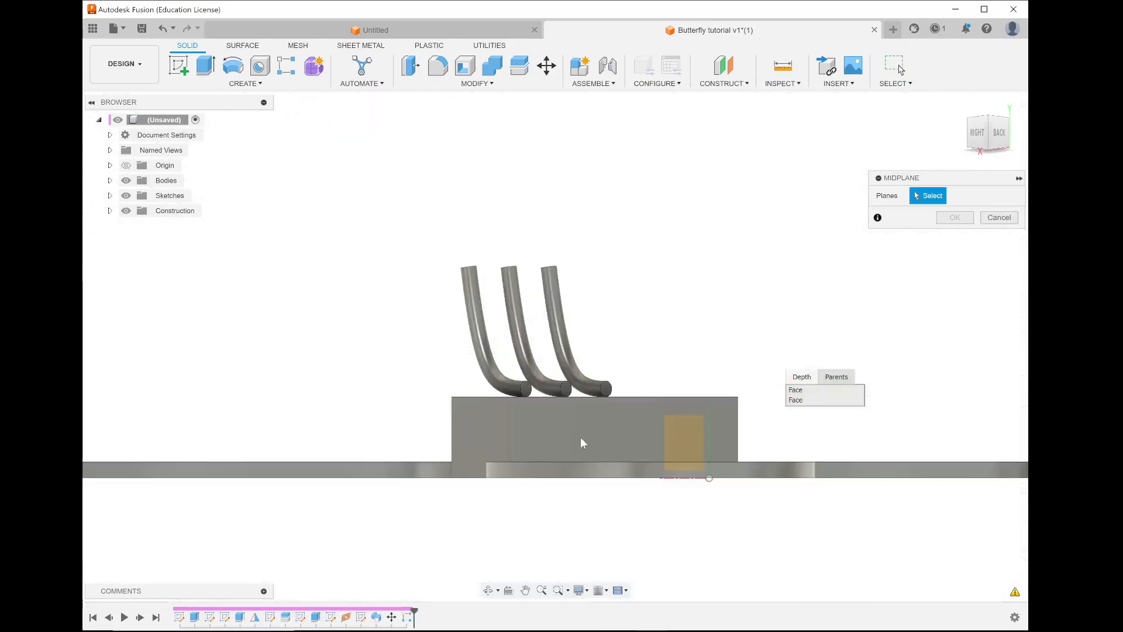
pyautogui.click(566, 439)
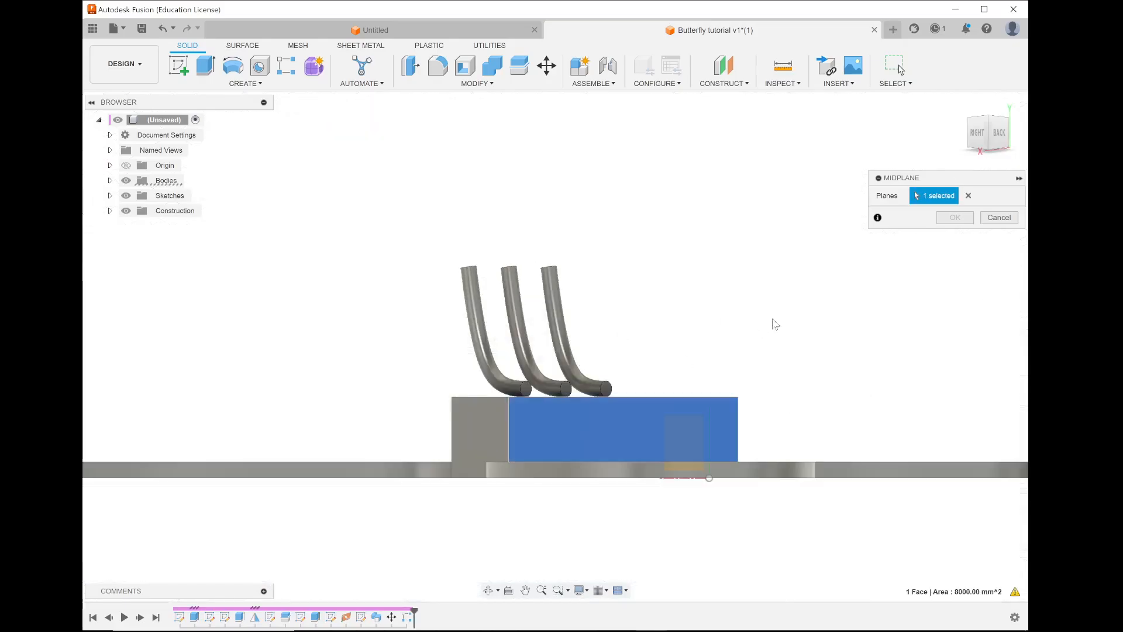
pyautogui.click(969, 135)
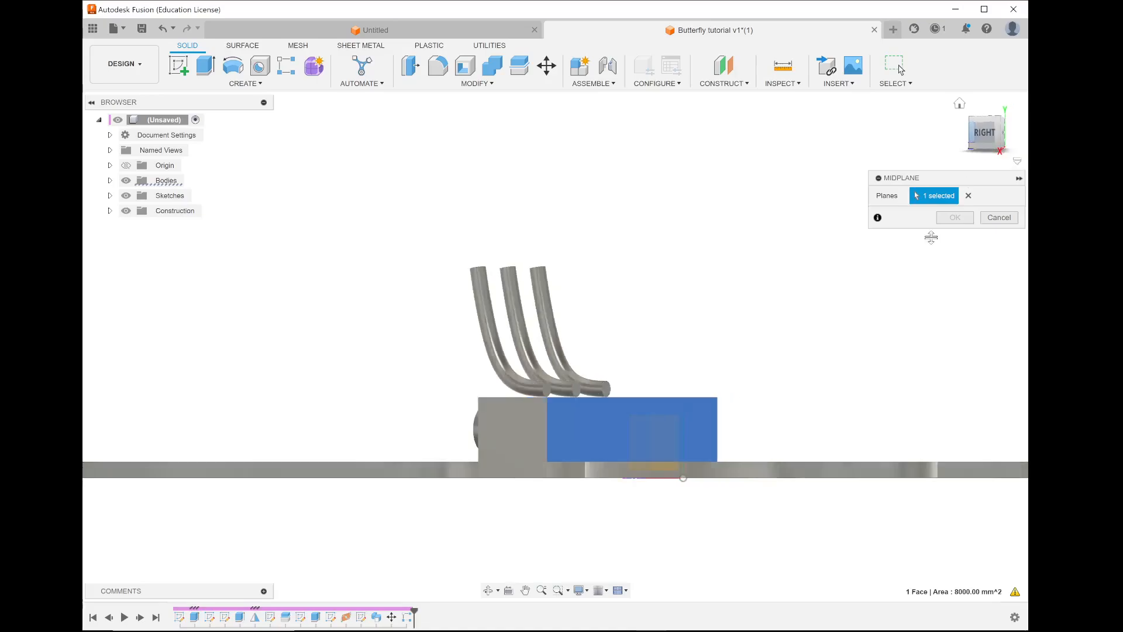
pyautogui.click(577, 420)
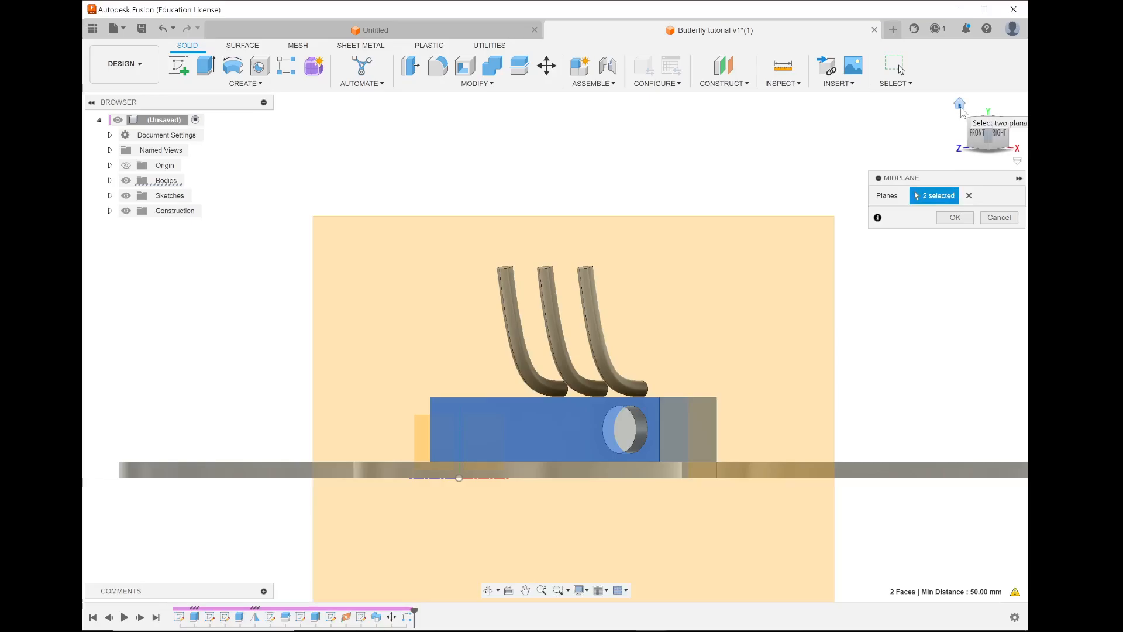
pyautogui.click(959, 105)
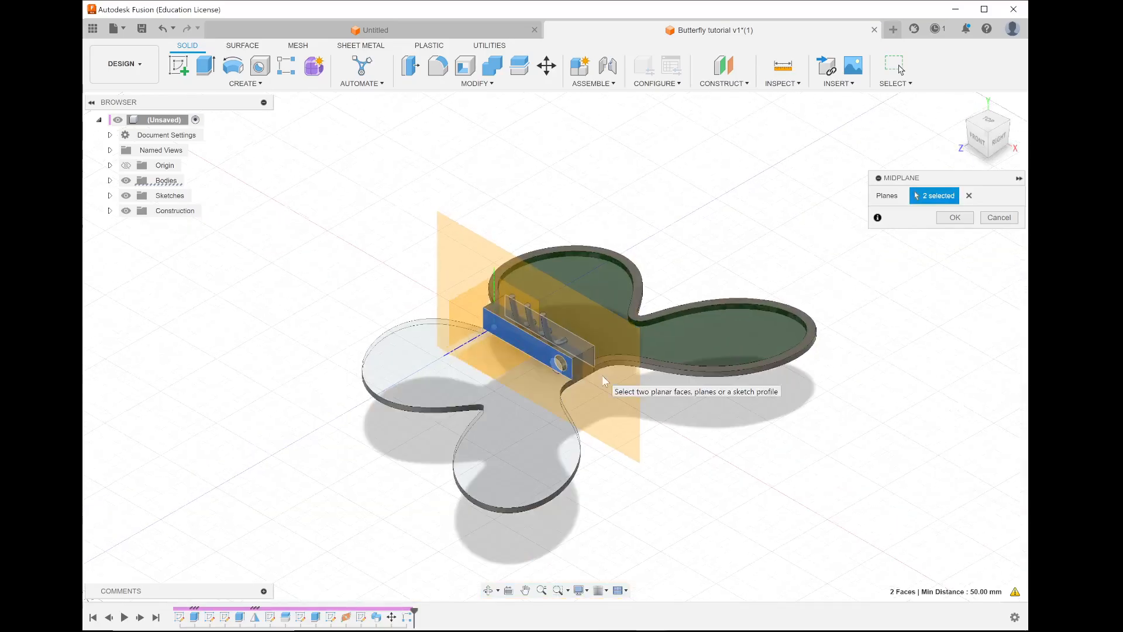
pyautogui.scroll(10, 605, 383)
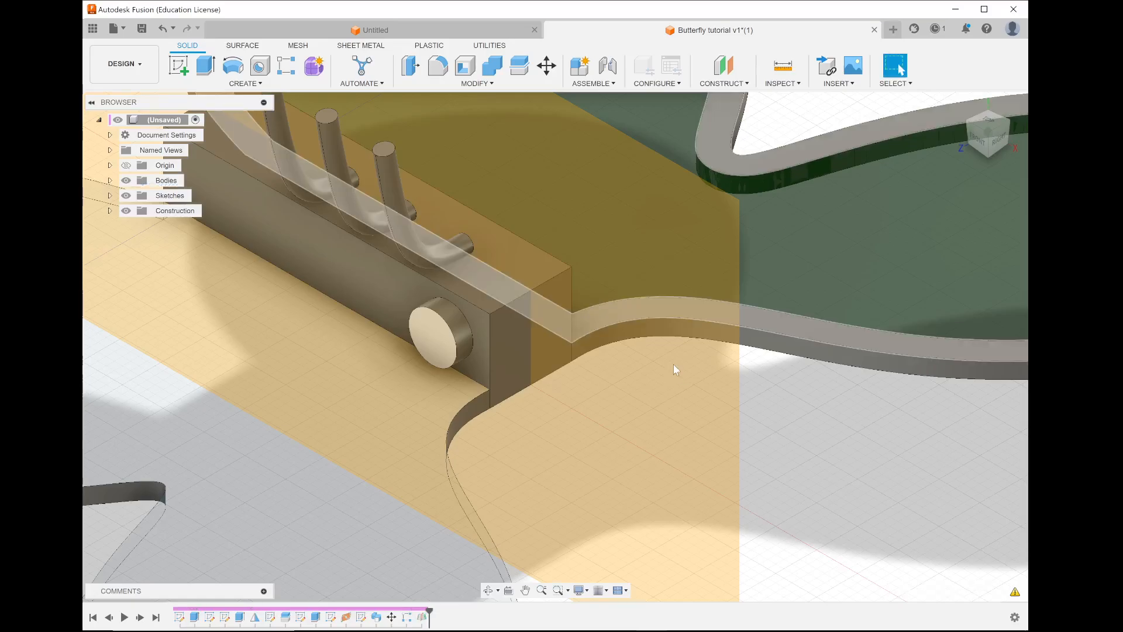
# Mirror the three curved antenna bodies across the central block's midplane using the Join operation.
pyautogui.scroll(-3, 674, 369)
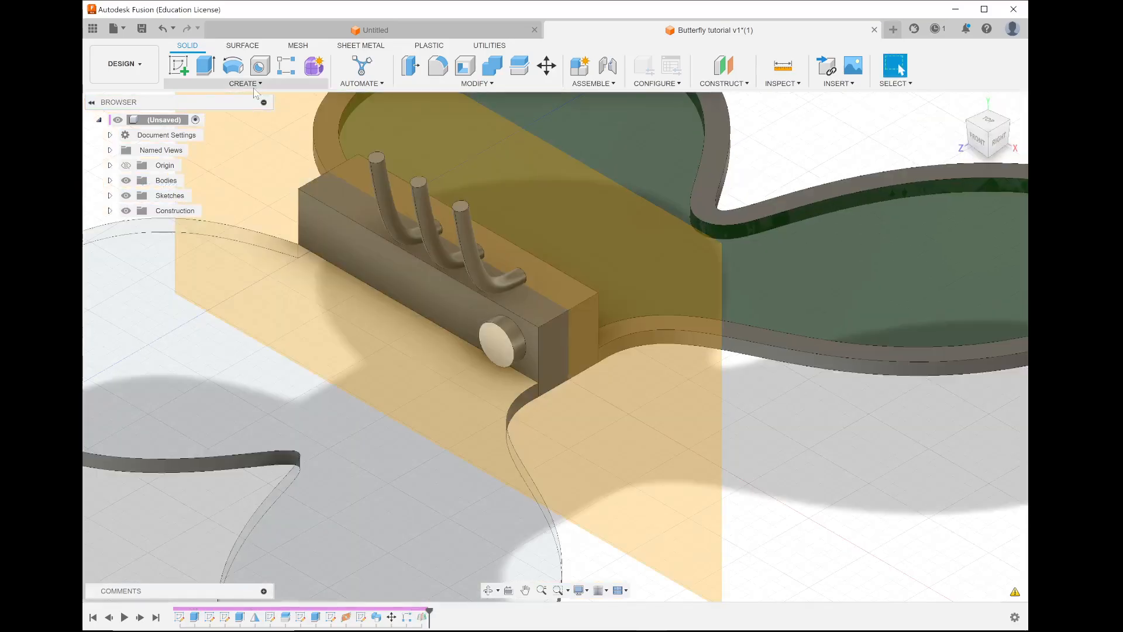
pyautogui.click(253, 85)
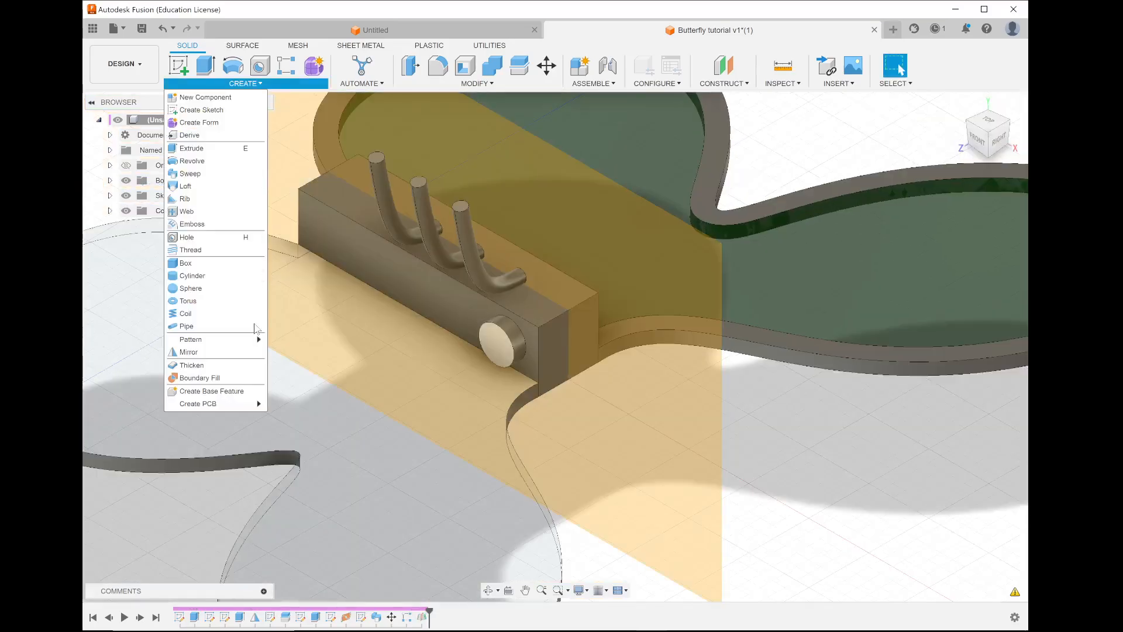
pyautogui.click(198, 355)
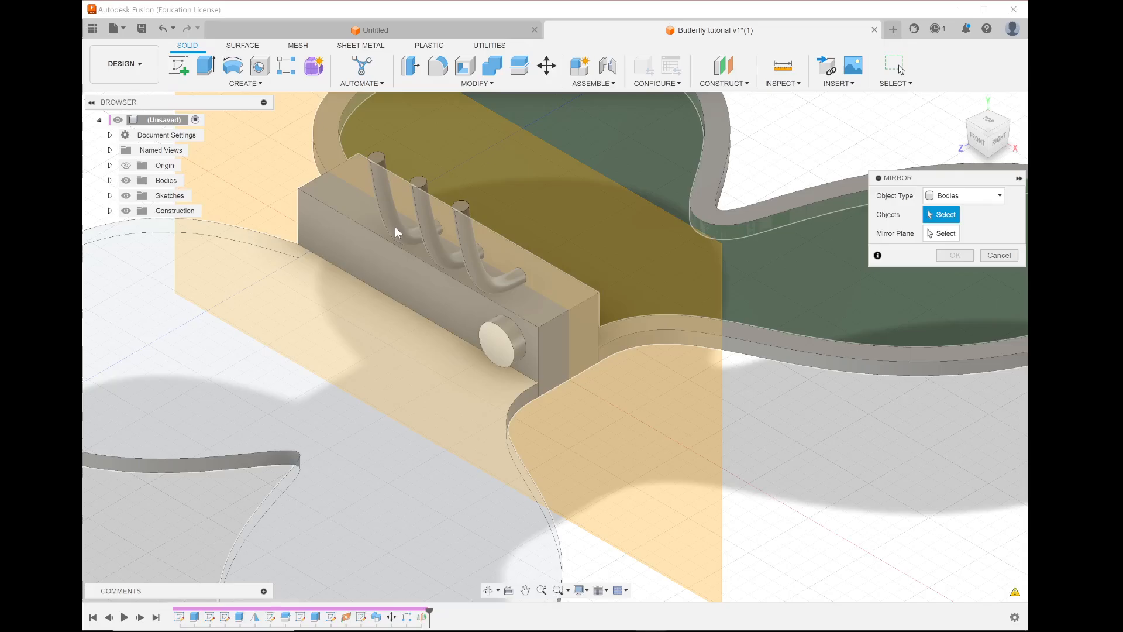
pyautogui.click(395, 208)
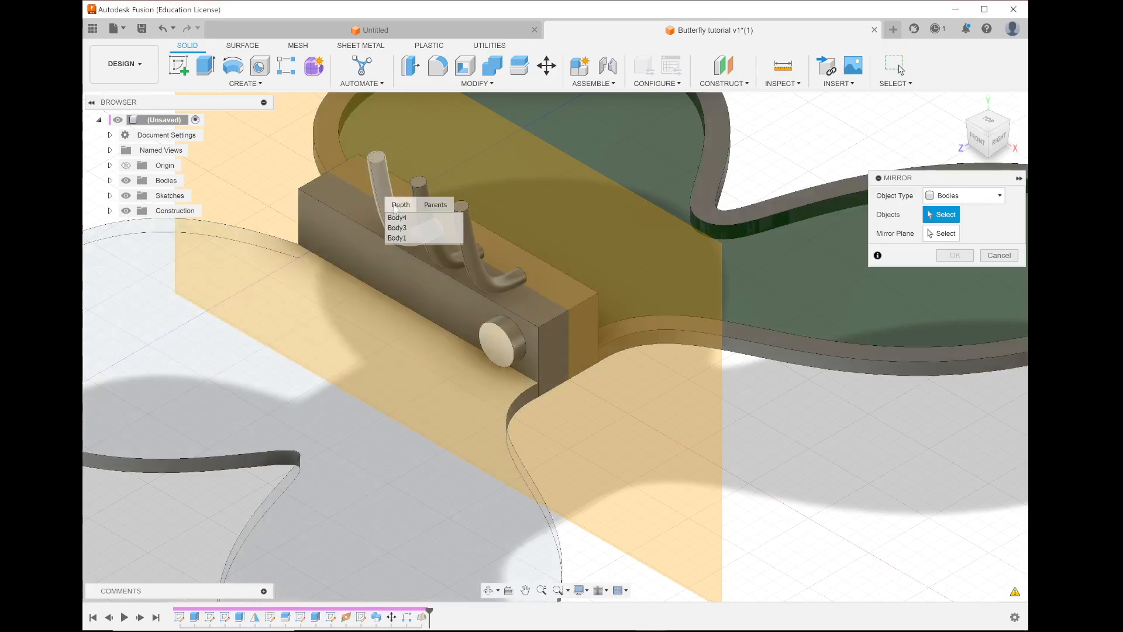
pyautogui.click(440, 254)
pyautogui.click(438, 254)
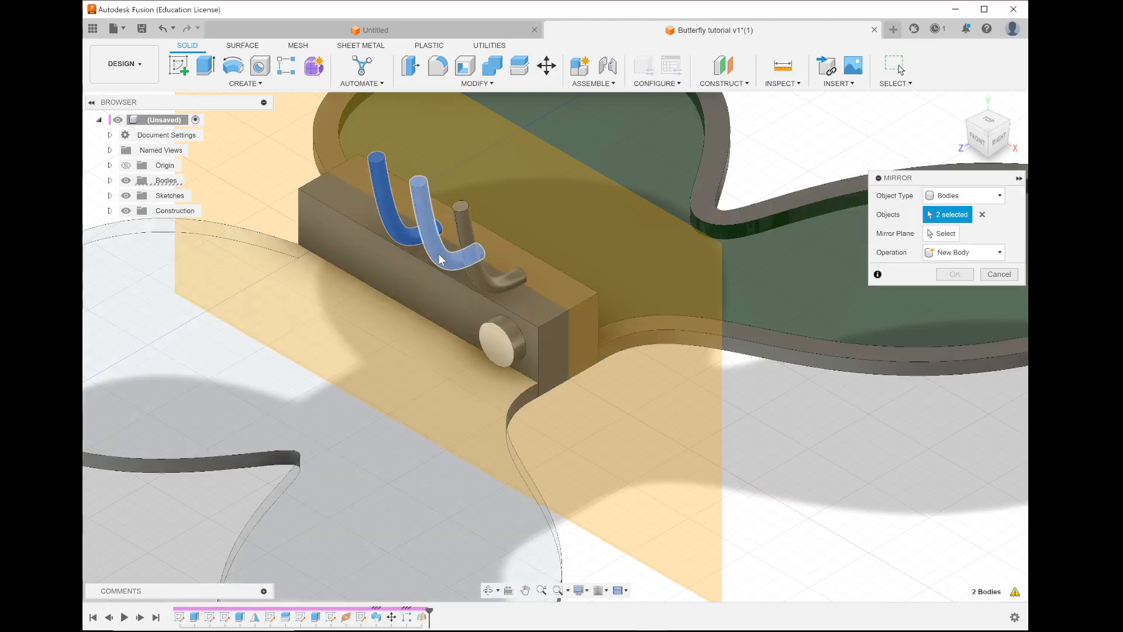
pyautogui.click(480, 275)
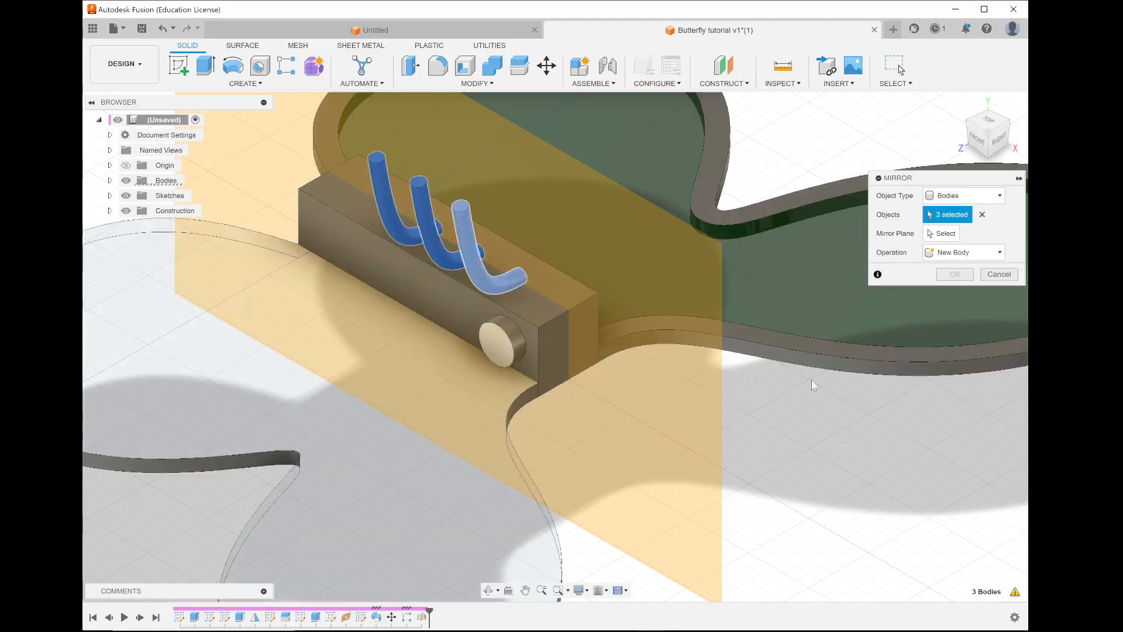
pyautogui.click(940, 234)
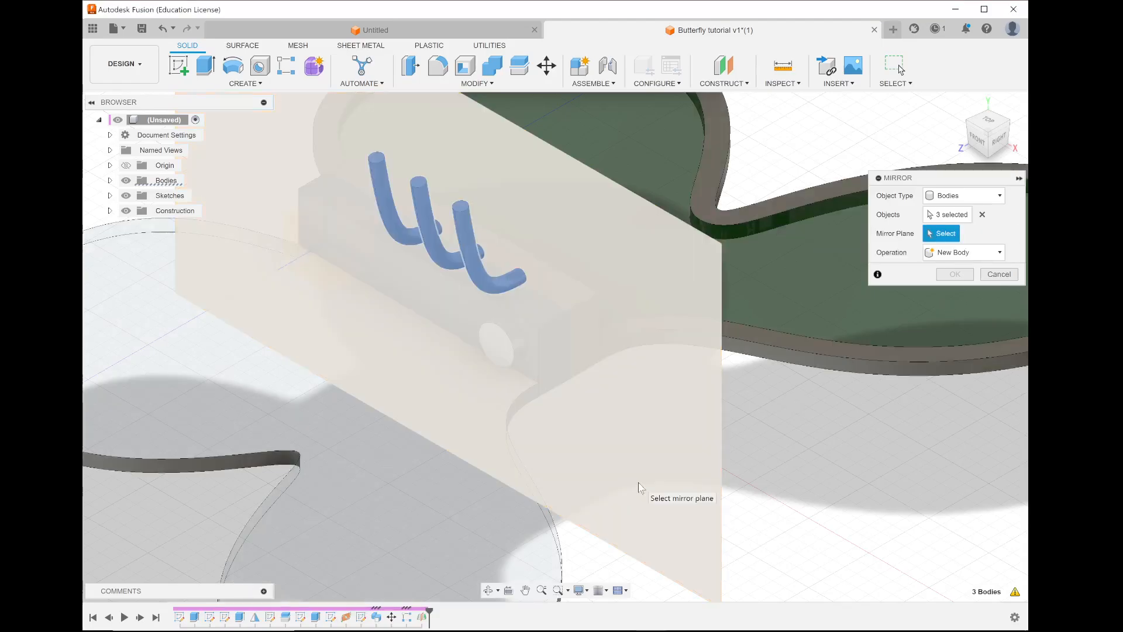
pyautogui.click(641, 488)
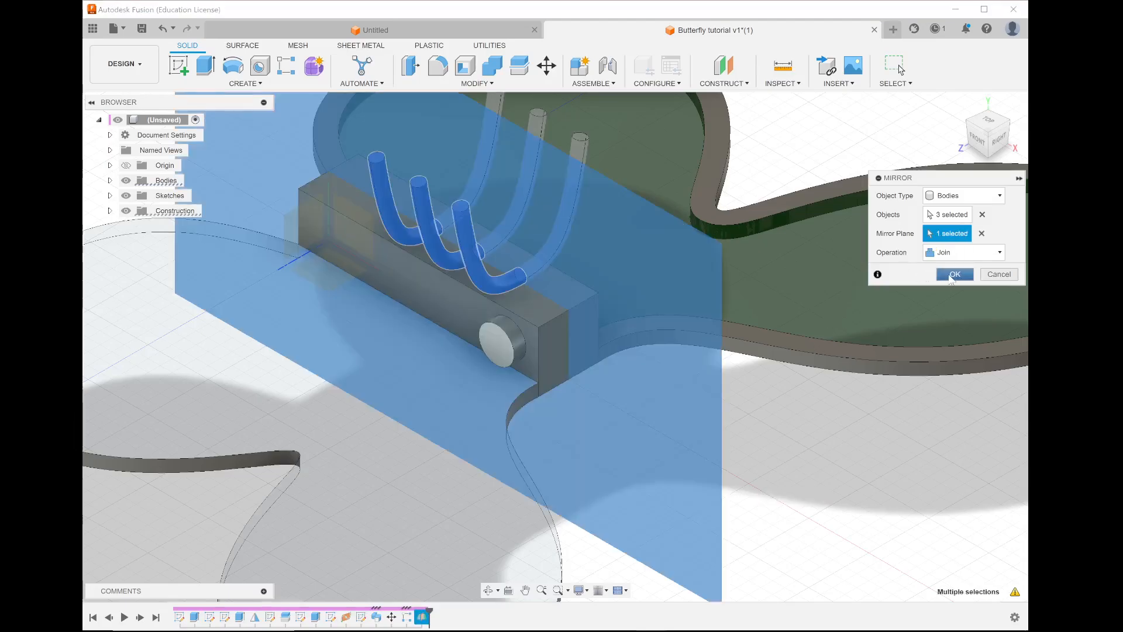
pyautogui.click(952, 275)
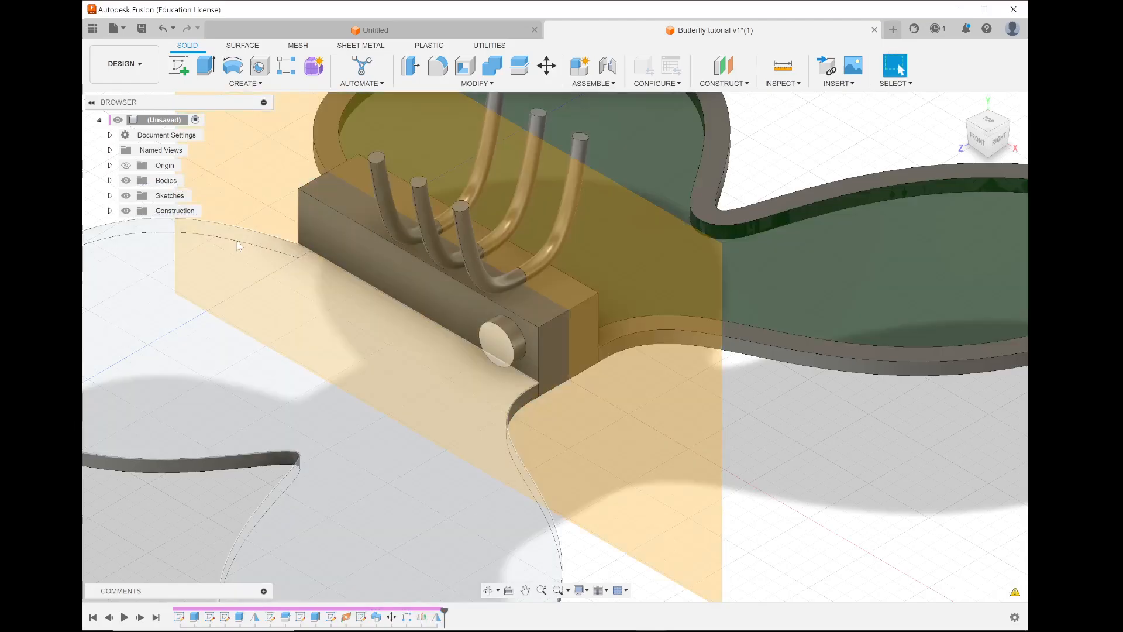
# Hide construction plane Plane2, the midplane of the central block.
pyautogui.click(110, 211)
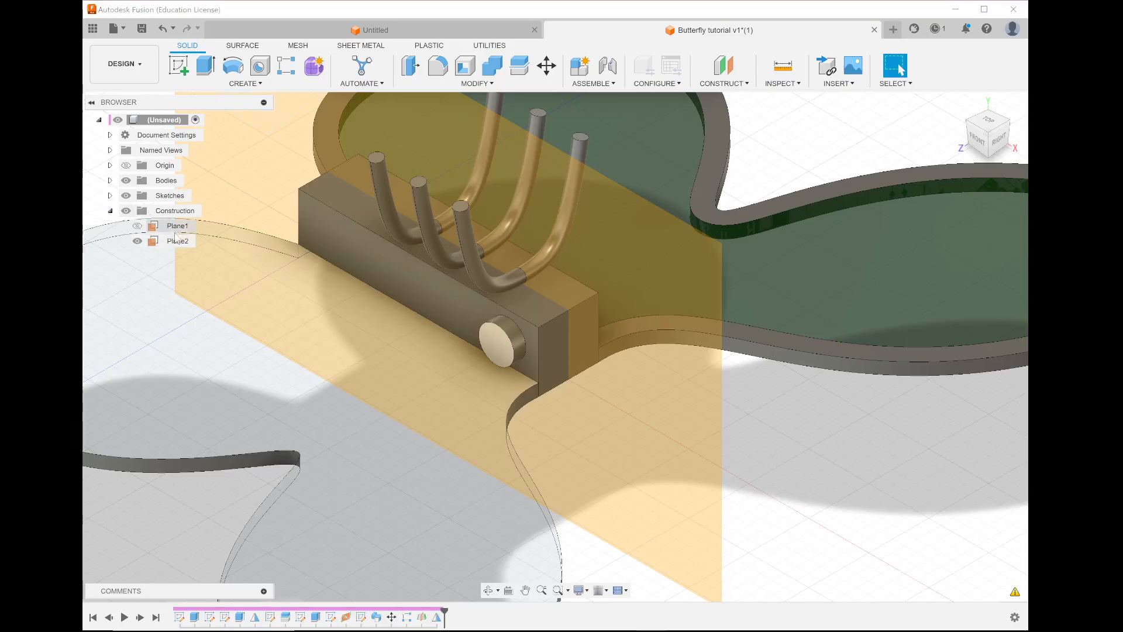
pyautogui.click(137, 241)
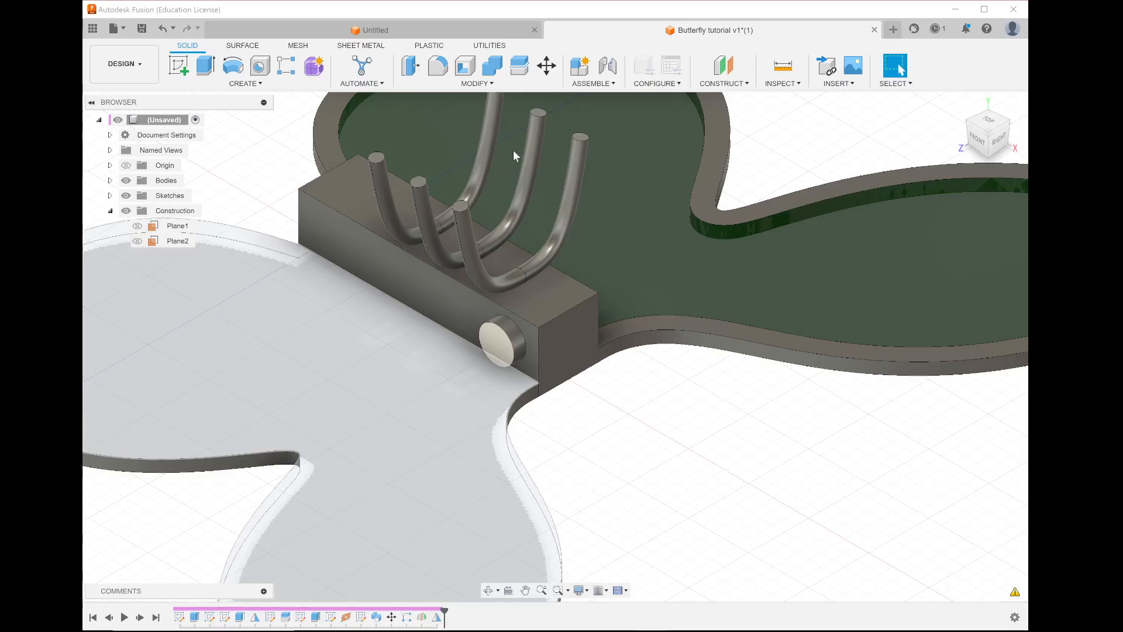
pyautogui.scroll(-5, 659, 289)
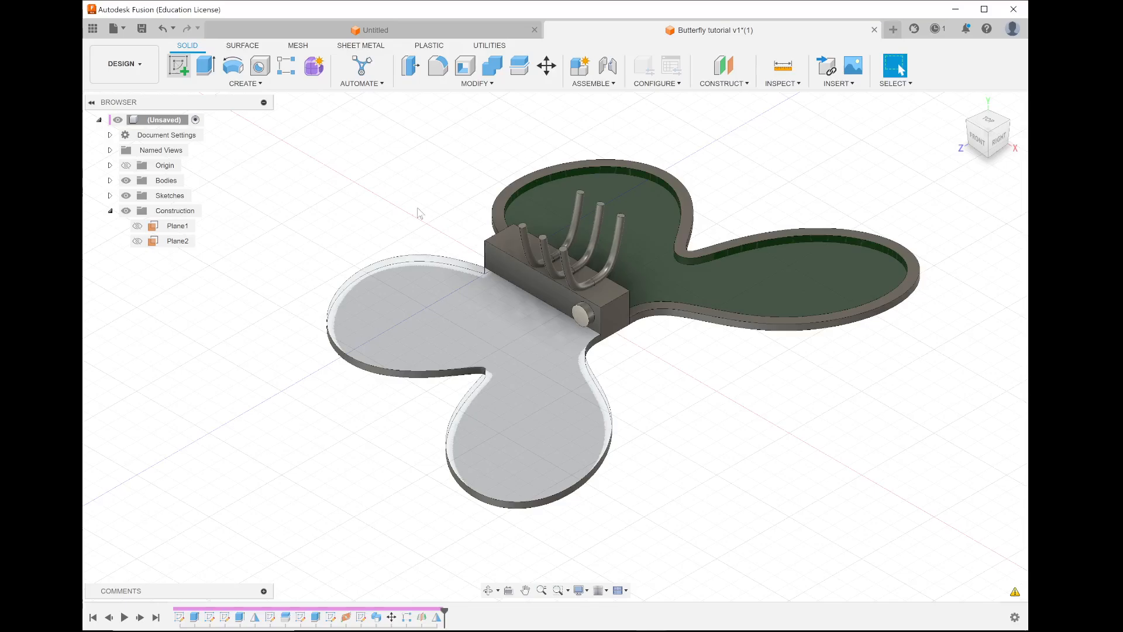
# On the XY origin plane, sketch a three-point fit spline from the central block's lower corner near the round peg, curving outward and down below the wings.
pyautogui.click(514, 235)
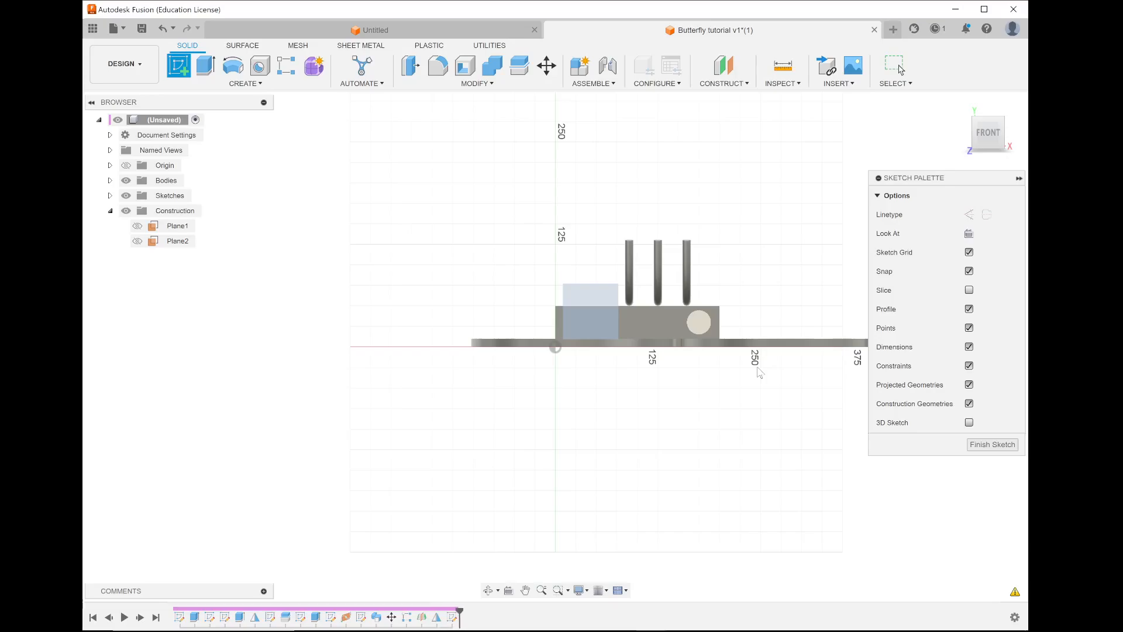
pyautogui.scroll(4, 759, 372)
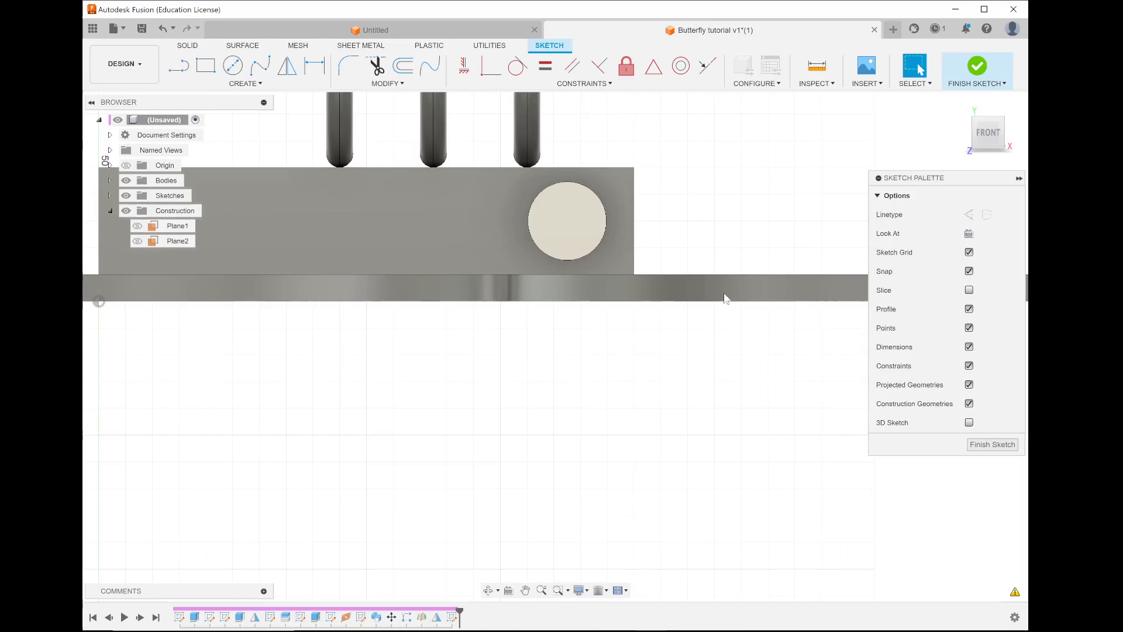
pyautogui.click(260, 65)
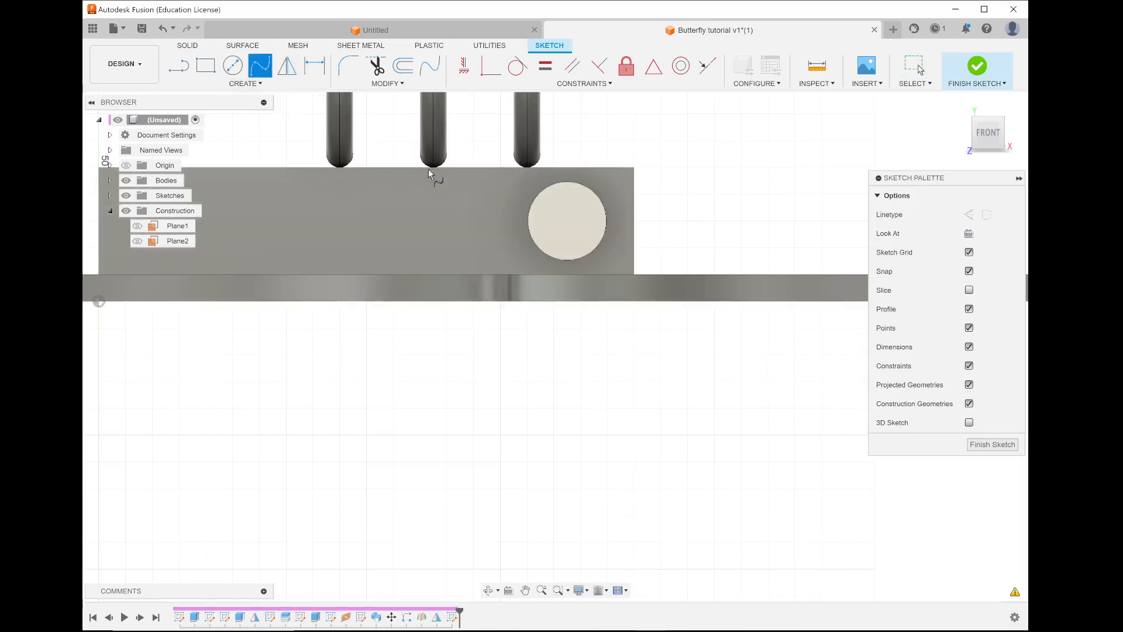
pyautogui.click(615, 262)
pyautogui.scroll(-3, 616, 373)
pyautogui.scroll(-2, 615, 373)
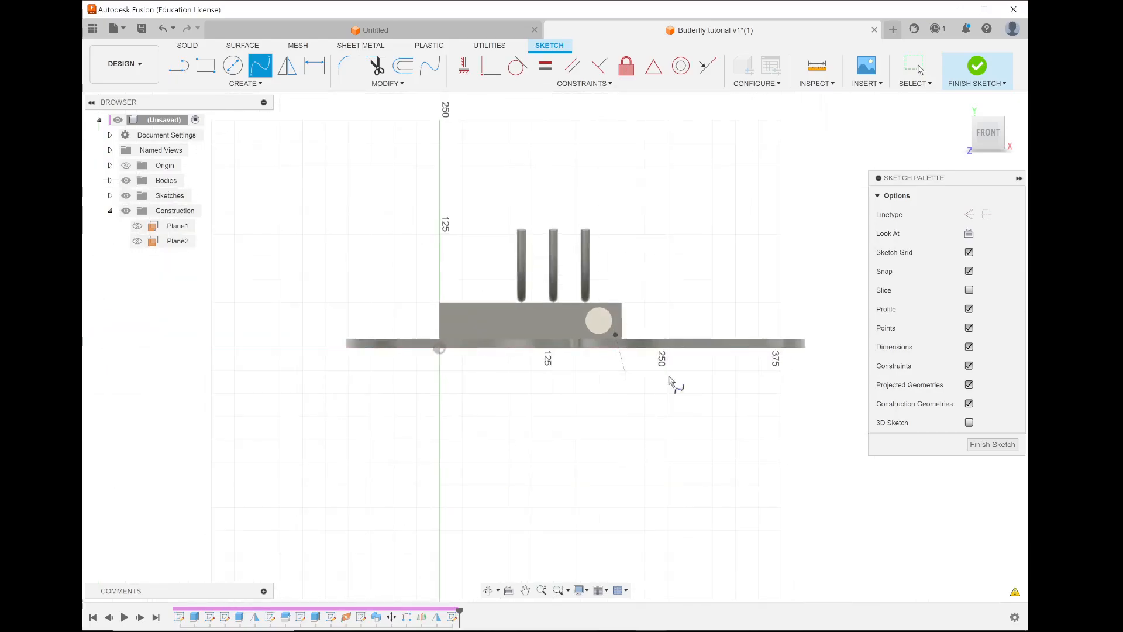
pyautogui.click(712, 370)
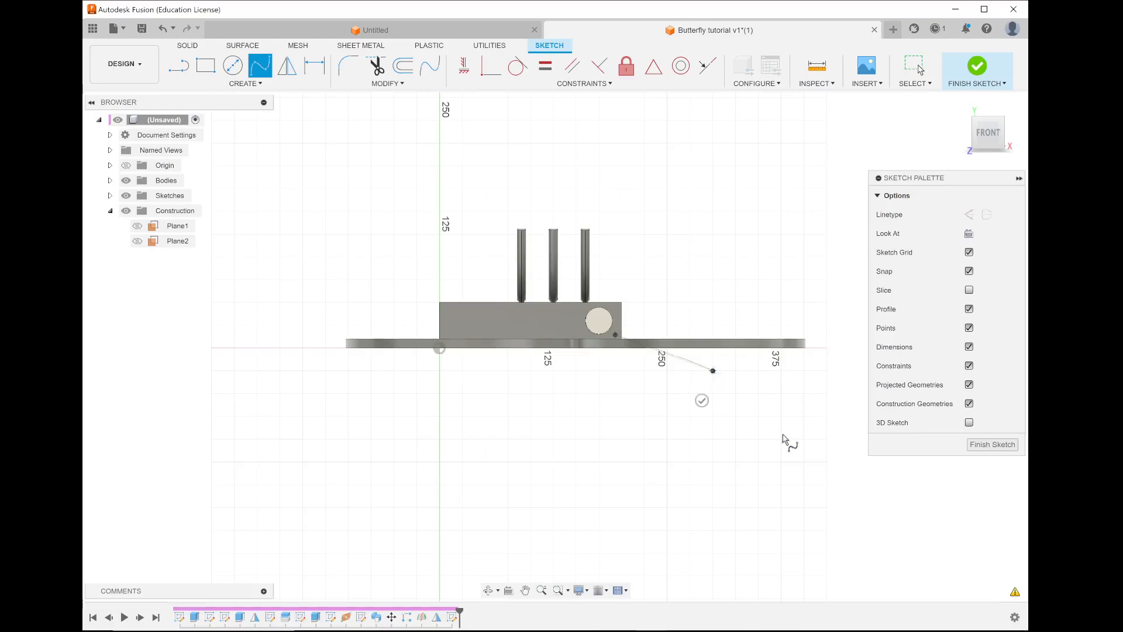
pyautogui.click(737, 427)
pyautogui.click(706, 428)
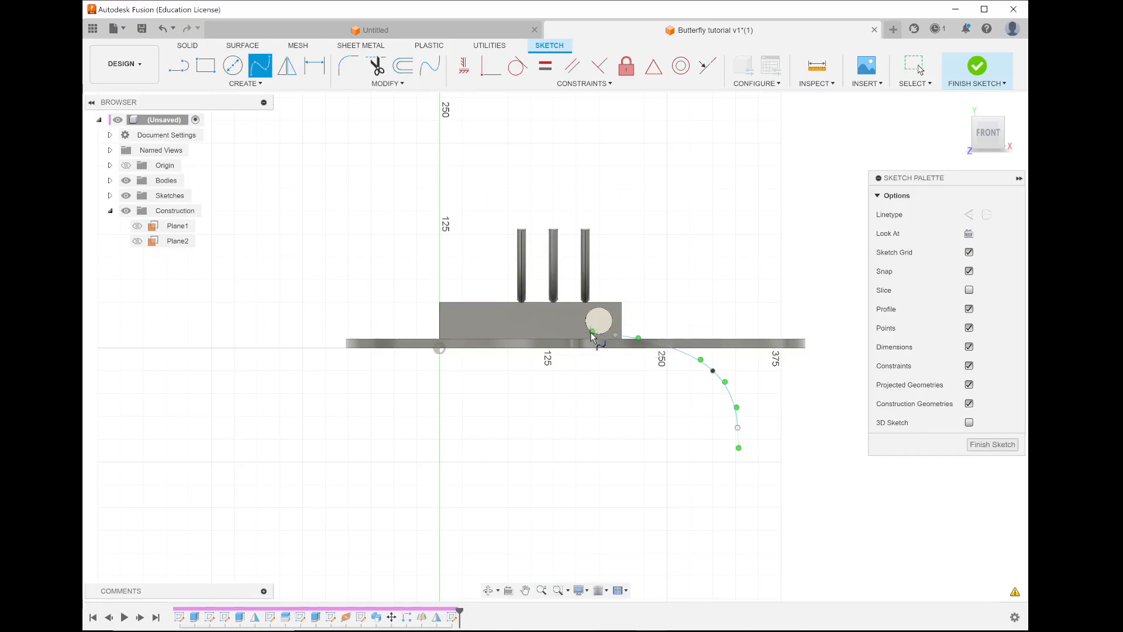
# Pull down the tangent handle at the spline's start to arch the curve, about 195 mm long, and finish the sketch.
pyautogui.press('Escape')
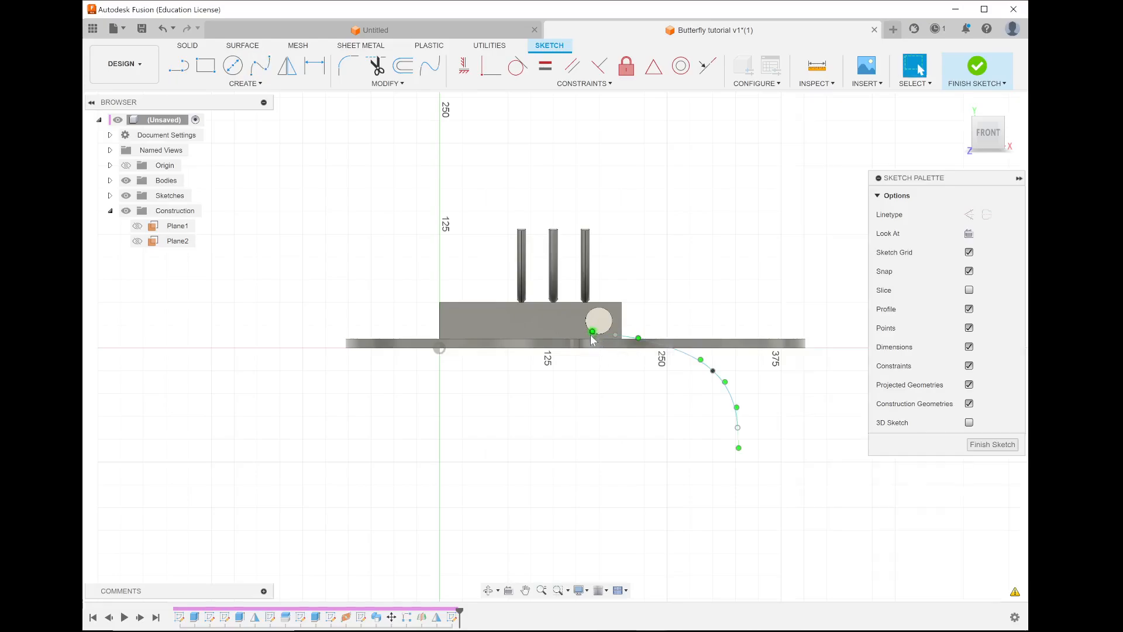
pyautogui.click(592, 341)
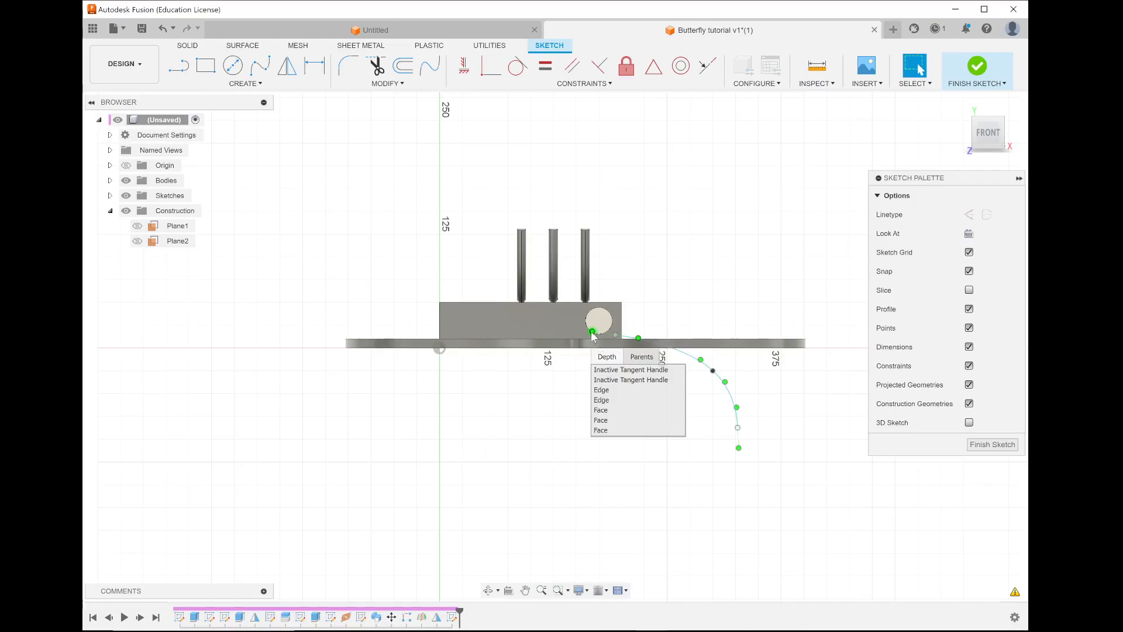
pyautogui.click(593, 337)
pyautogui.moveTo(592, 332); pyautogui.dragTo(592, 344)
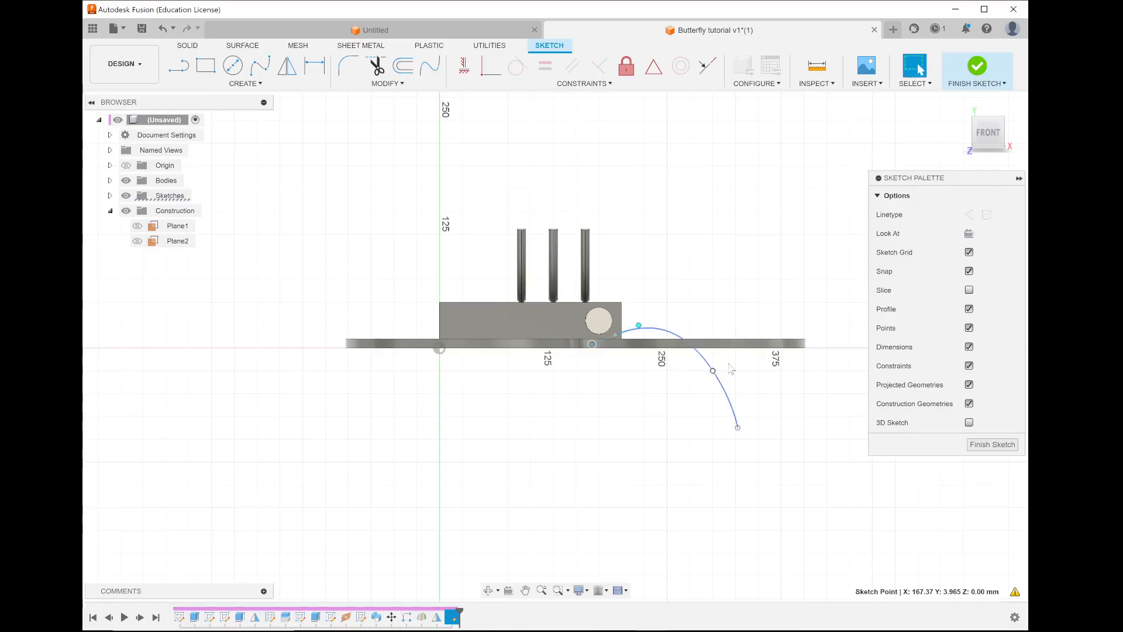
pyautogui.click(986, 72)
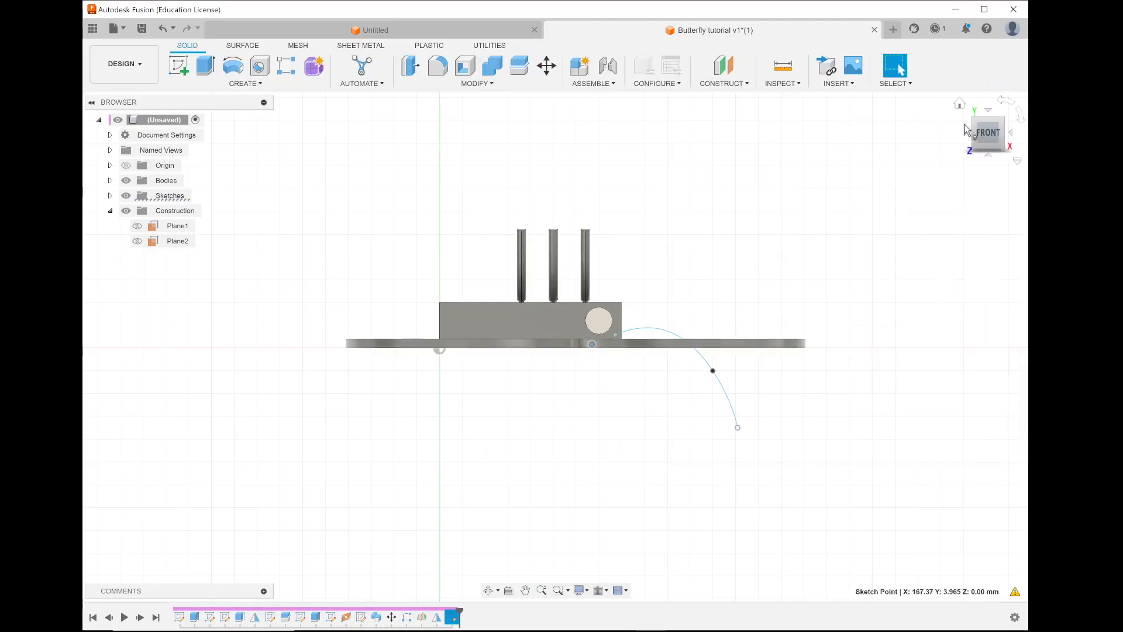
# Construct a Plane Along Path on the spline at proportional distance 1.00, at its free lower end.
pyautogui.click(959, 104)
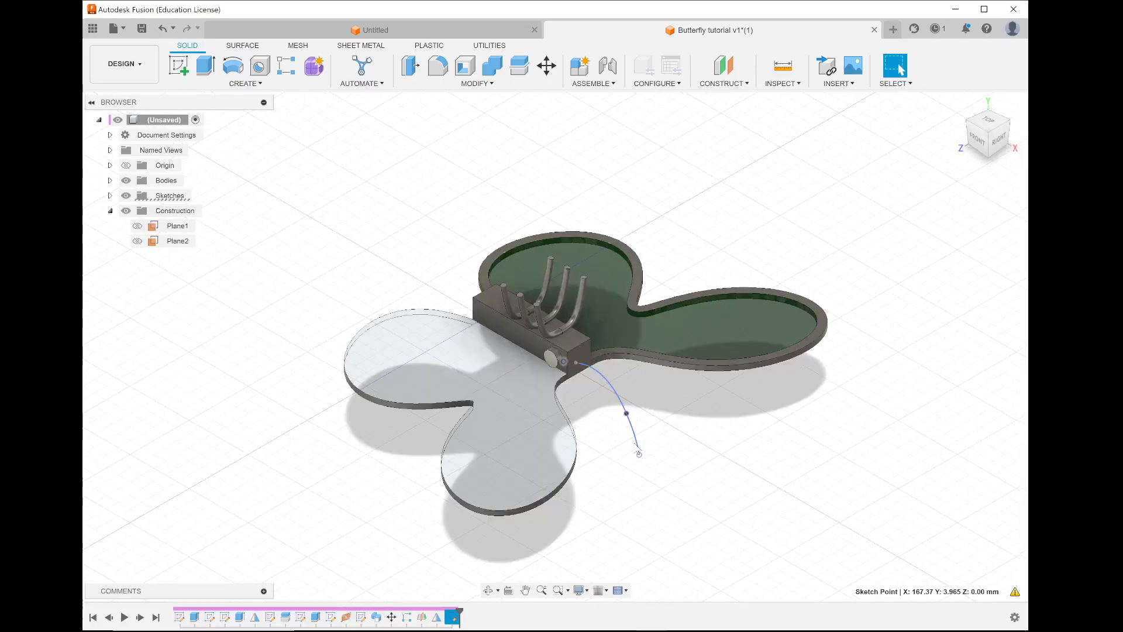
pyautogui.scroll(5, 639, 453)
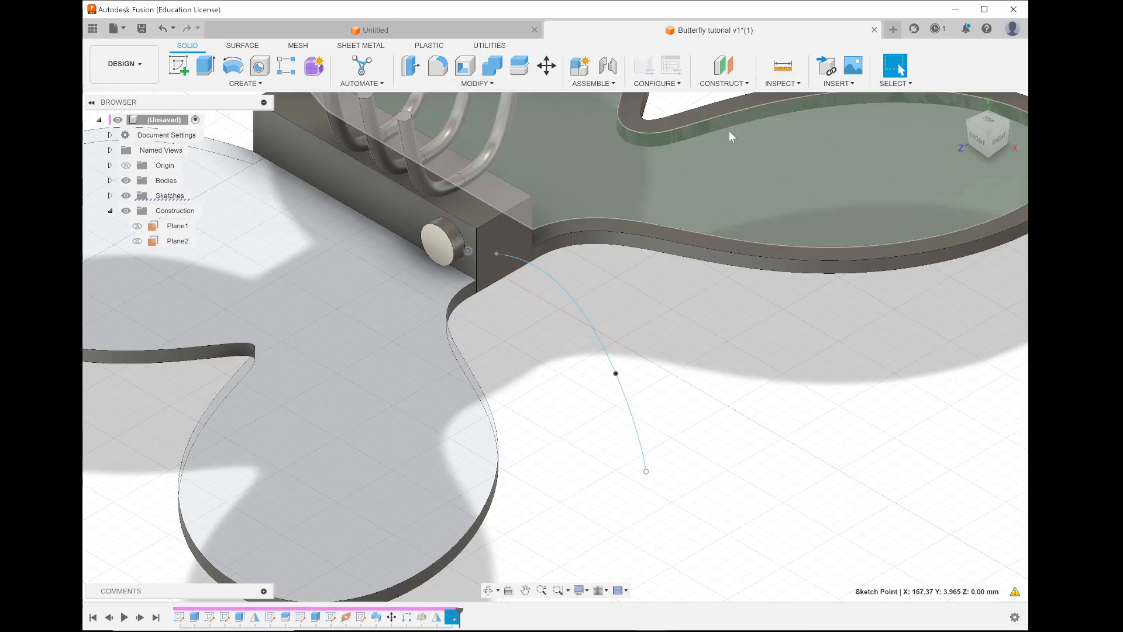
pyautogui.click(736, 84)
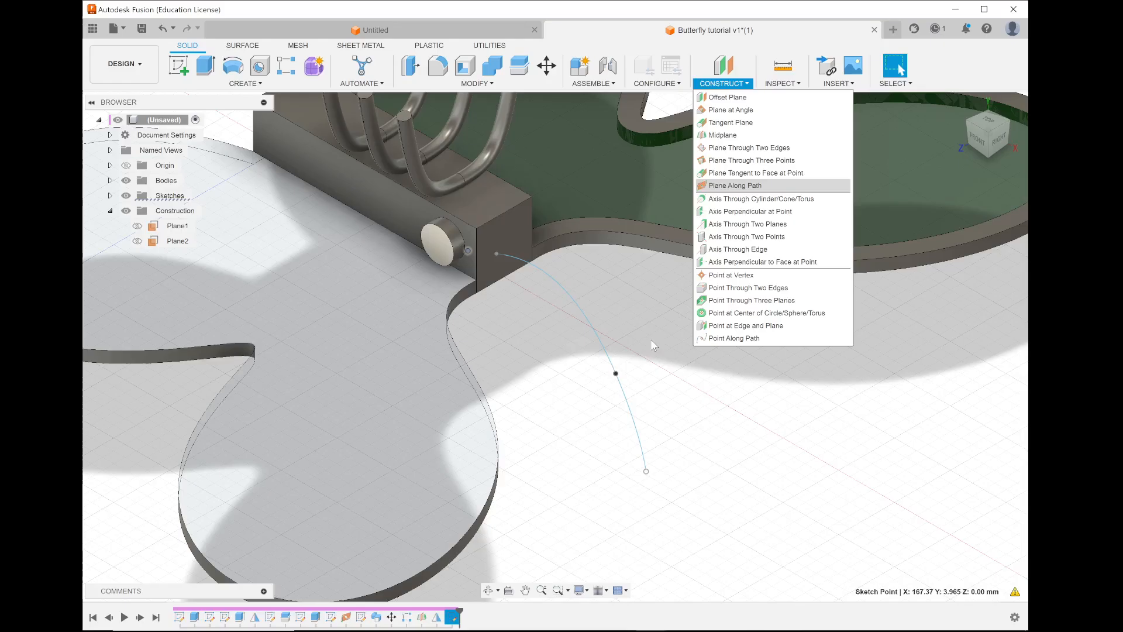
pyautogui.click(584, 319)
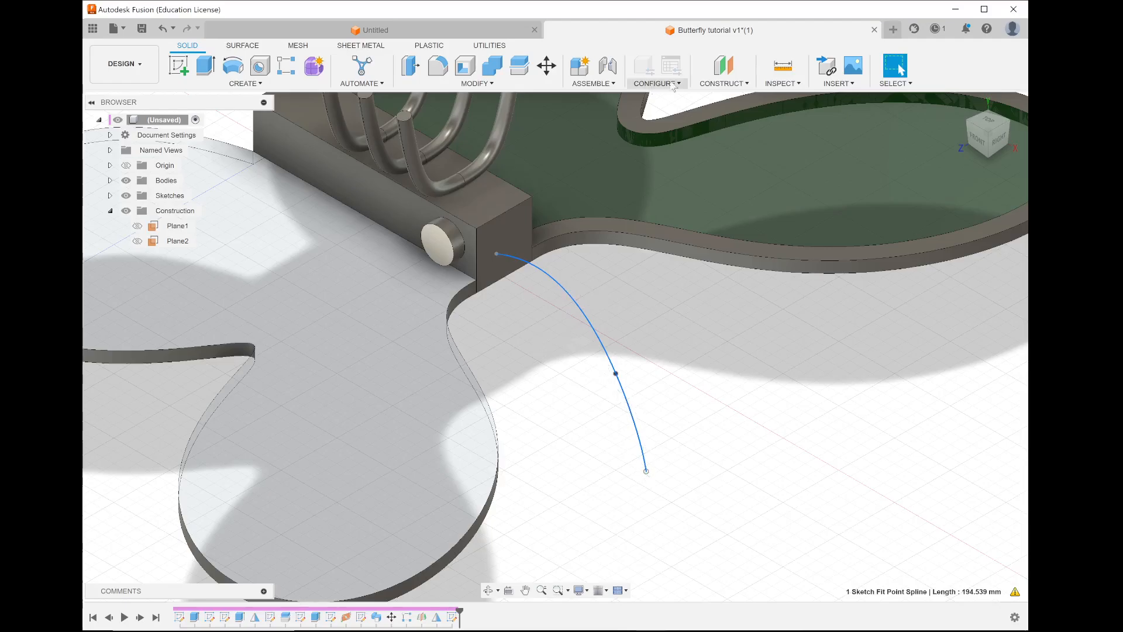
pyautogui.click(722, 83)
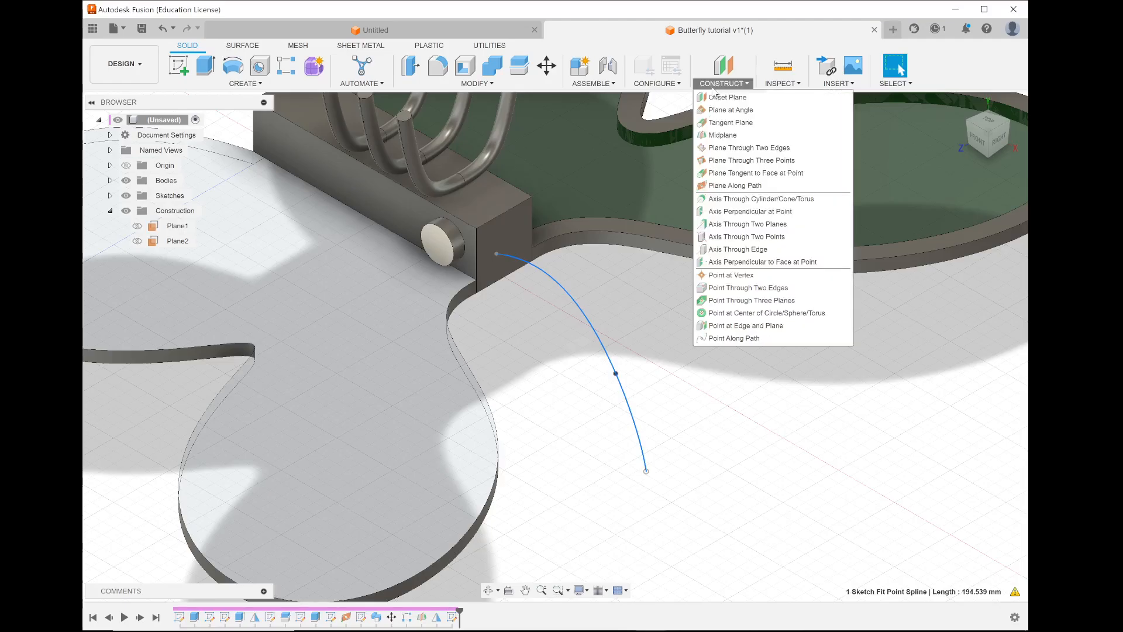
pyautogui.click(771, 186)
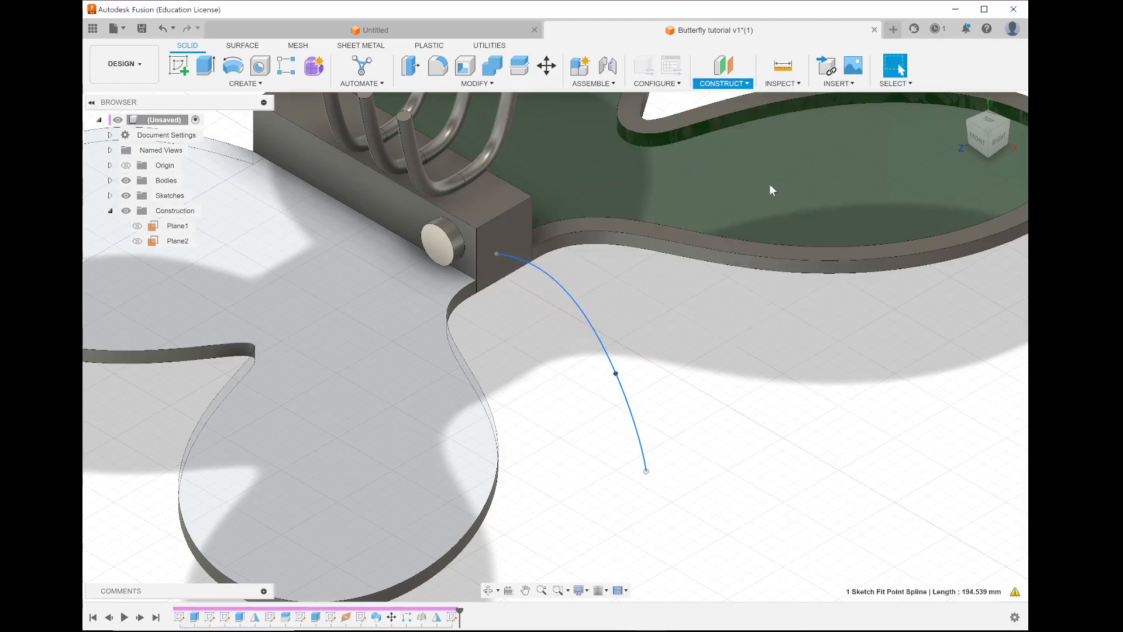
pyautogui.click(605, 351)
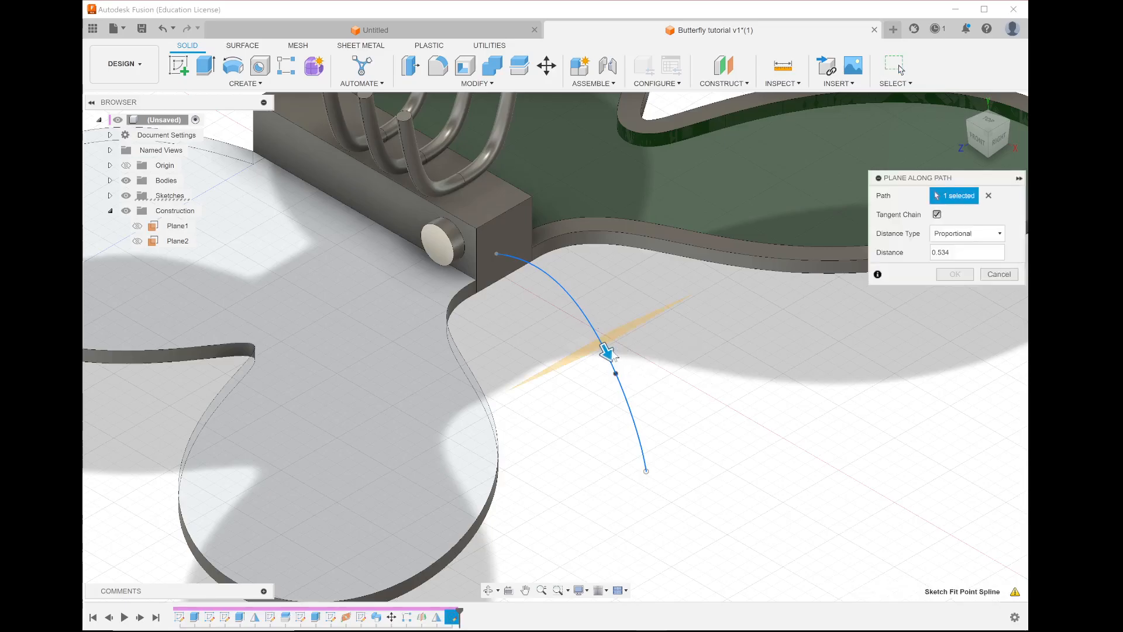
pyautogui.moveTo(609, 350); pyautogui.dragTo(658, 549)
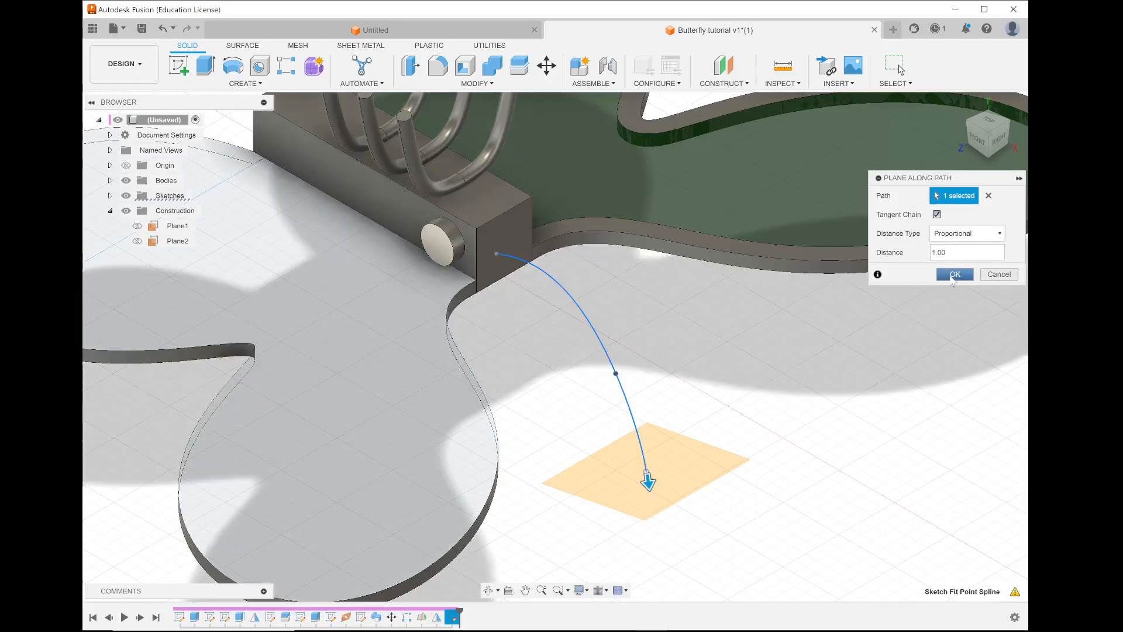
pyautogui.click(953, 275)
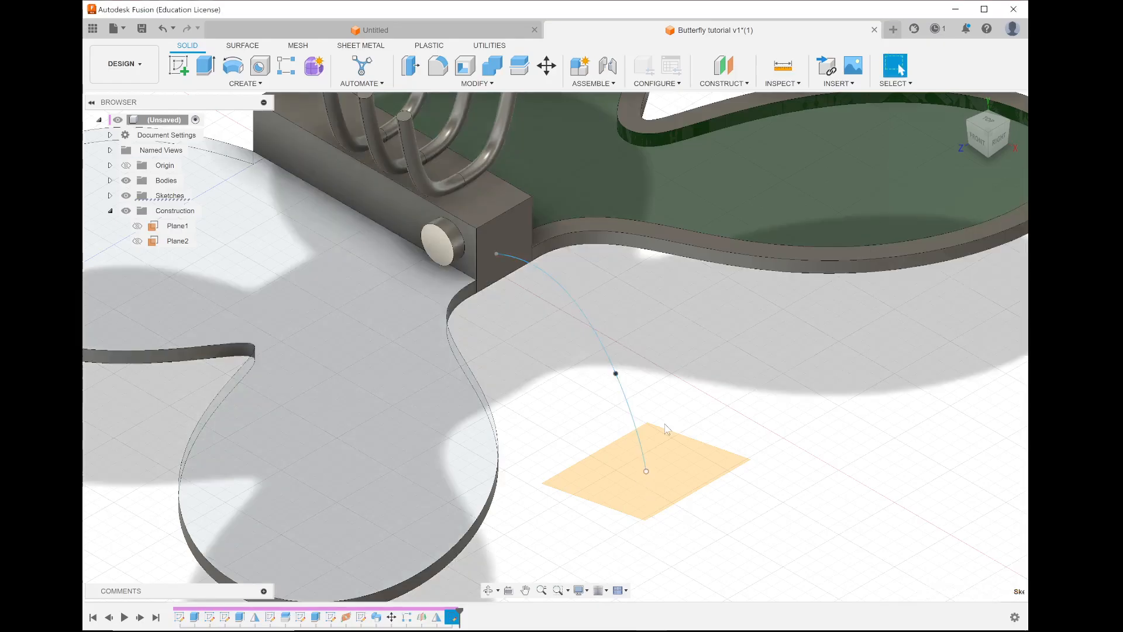
# Sketch a 7.5 mm diameter circle on the plane at the spline's lower end, centred on the spline's endpoint, and finish the sketch.
pyautogui.click(179, 66)
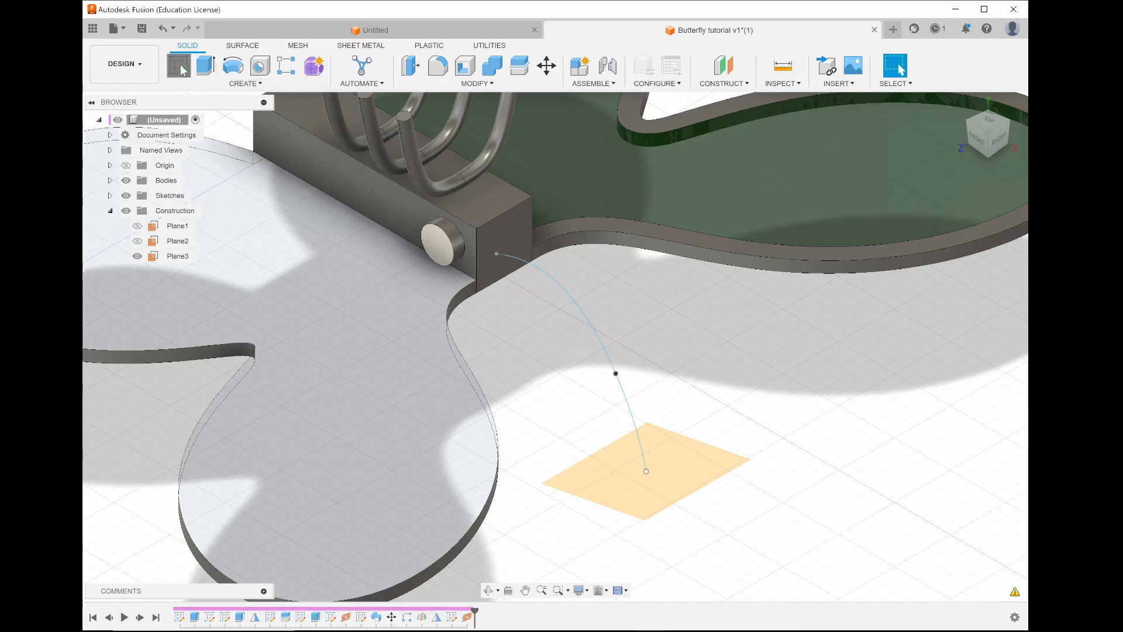
pyautogui.click(684, 473)
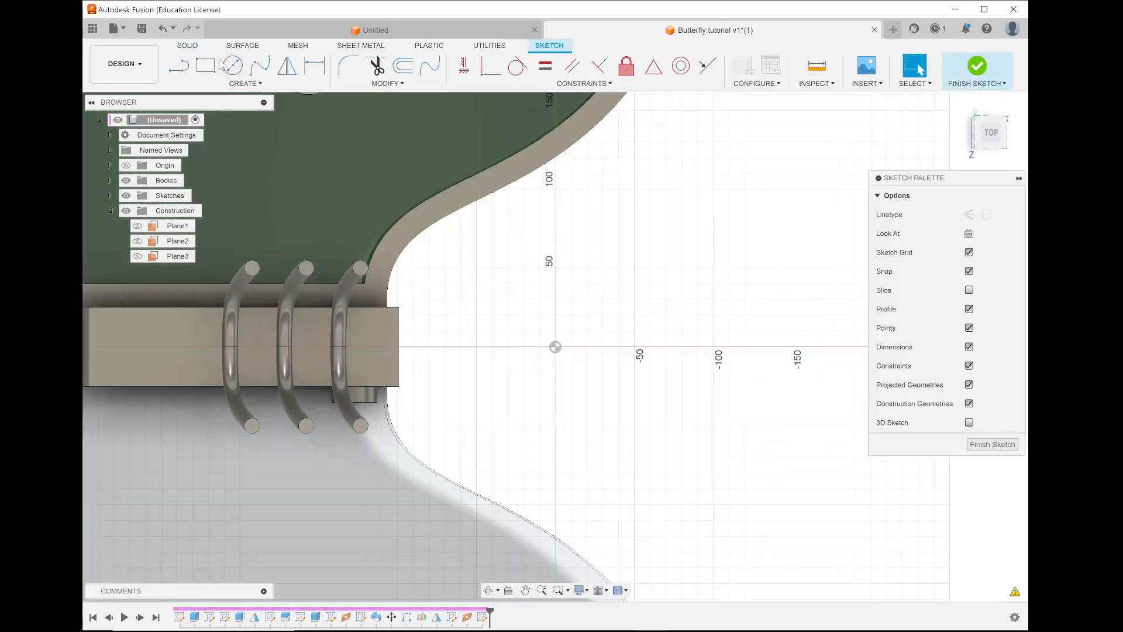
pyautogui.click(232, 66)
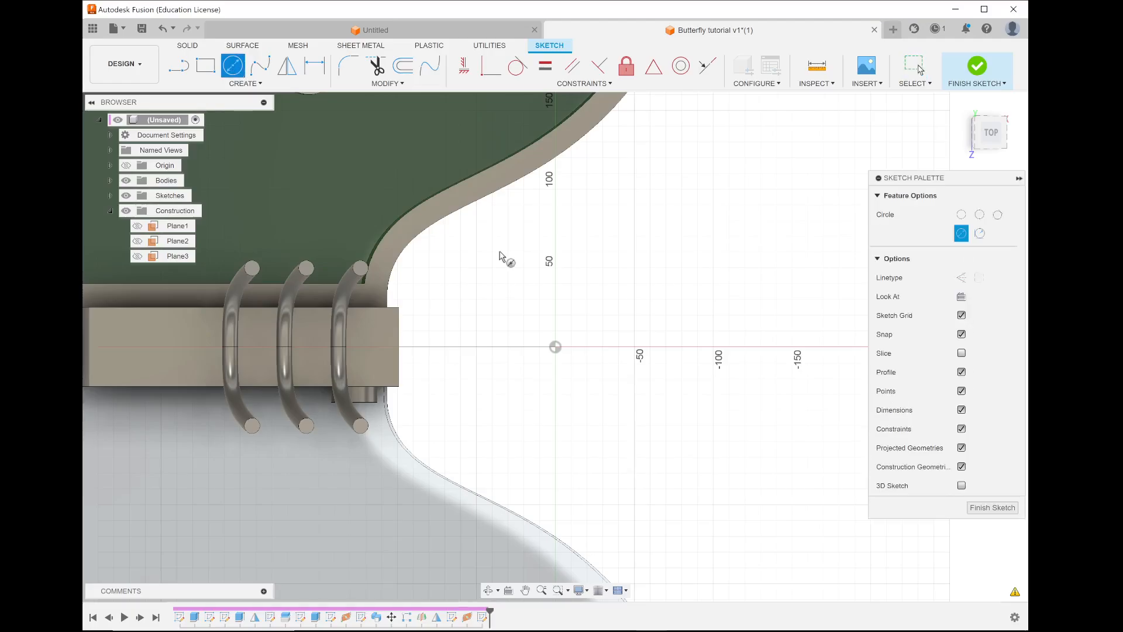
pyautogui.click(557, 337)
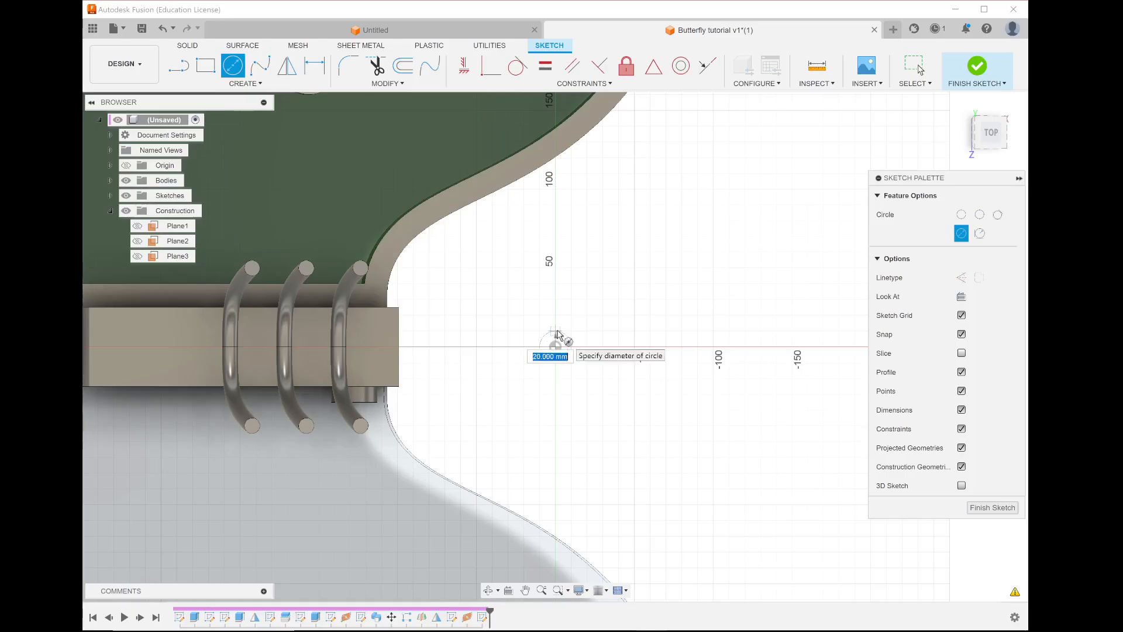
pyautogui.write('7.5')
pyautogui.press('Return')
pyautogui.press('Escape')
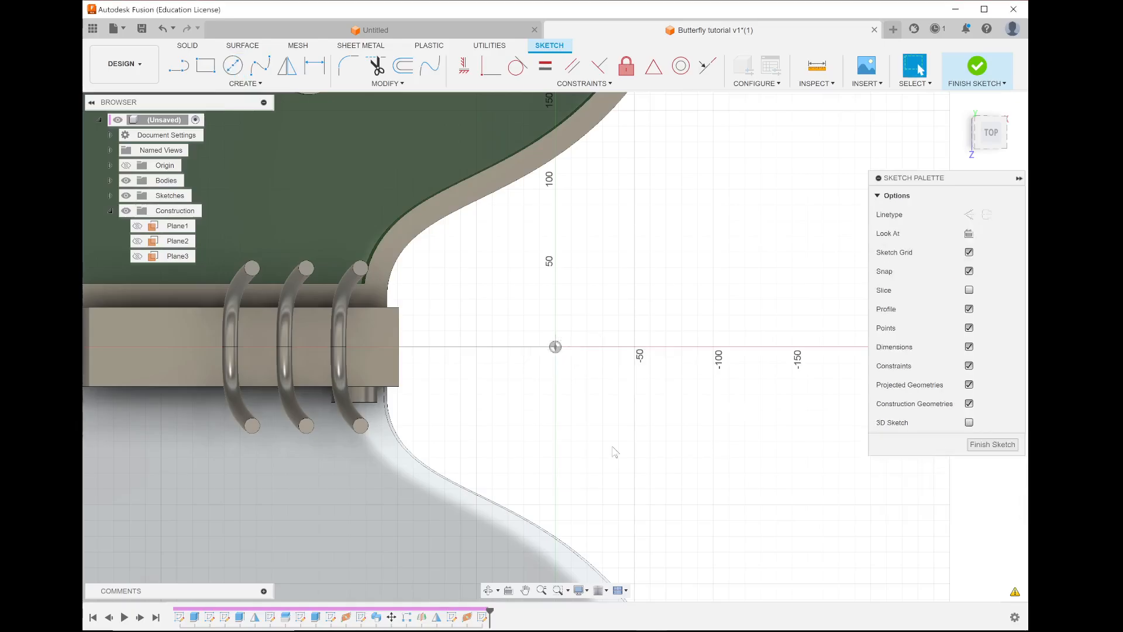
pyautogui.click(977, 65)
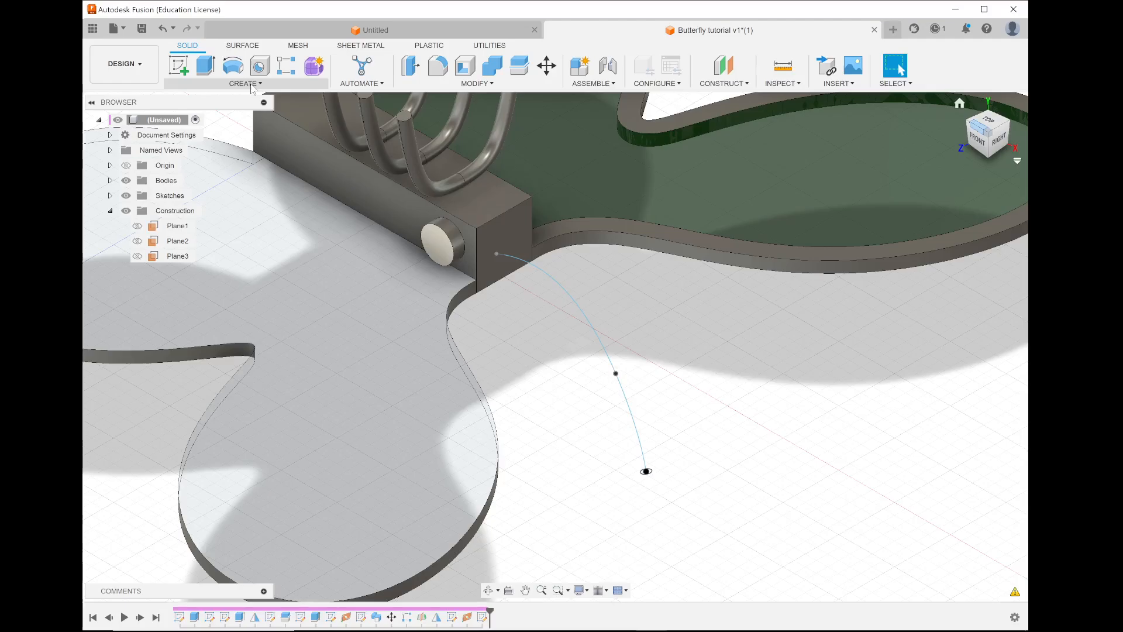
# Sweep the 7.5 mm circle along the curved spline with perpendicular orientation and distance 1.00, as a New Body.
pyautogui.click(244, 84)
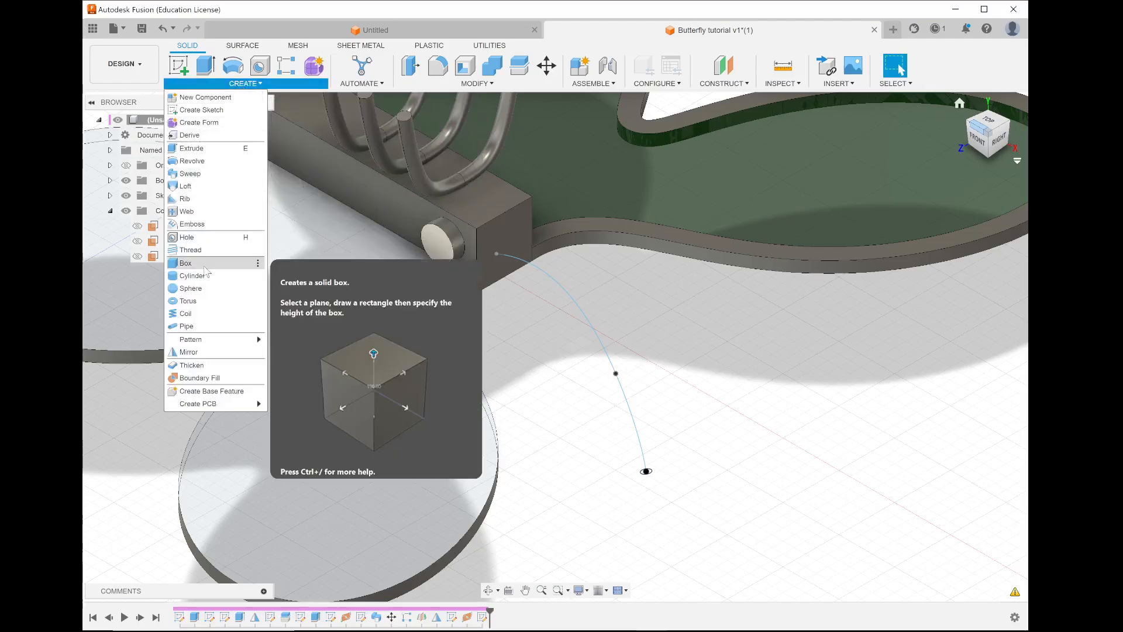
pyautogui.click(226, 175)
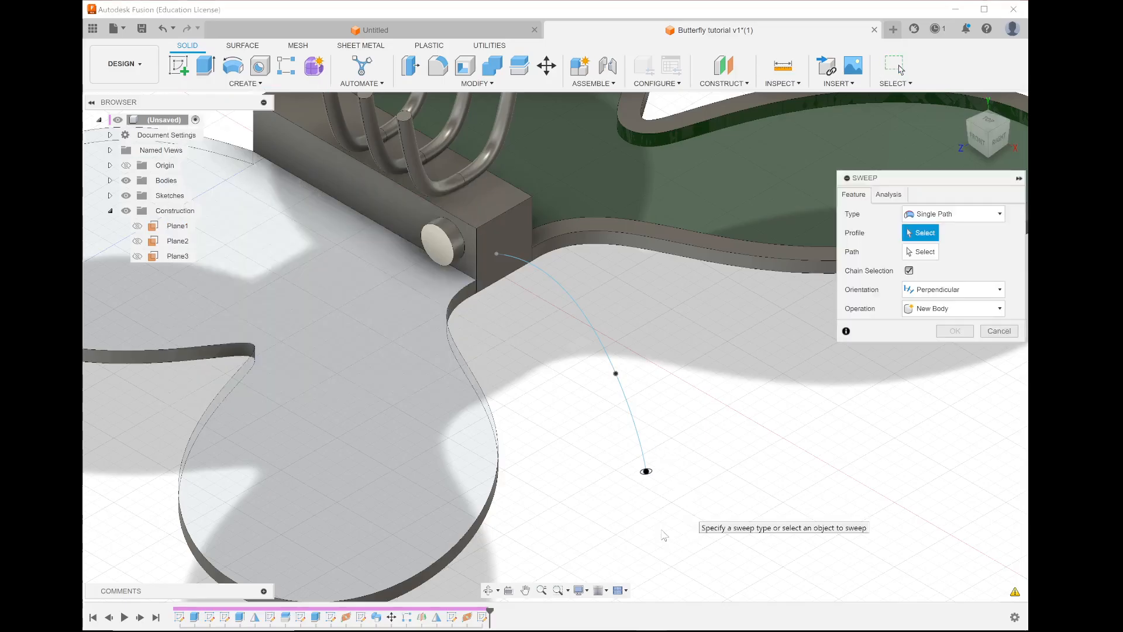
pyautogui.scroll(5, 664, 535)
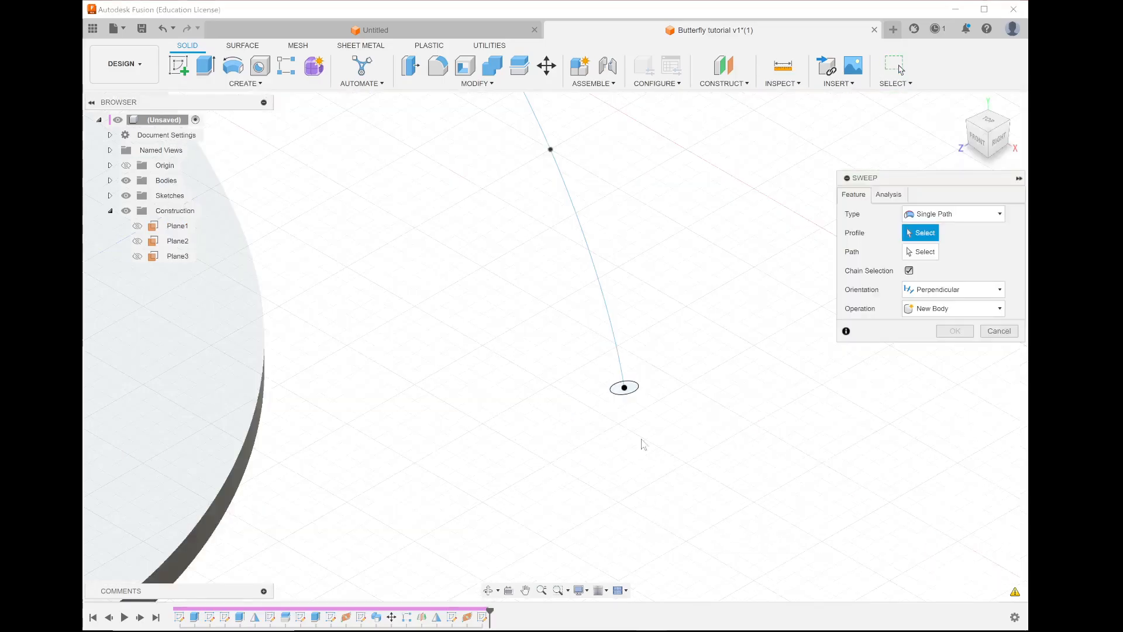
pyautogui.click(633, 391)
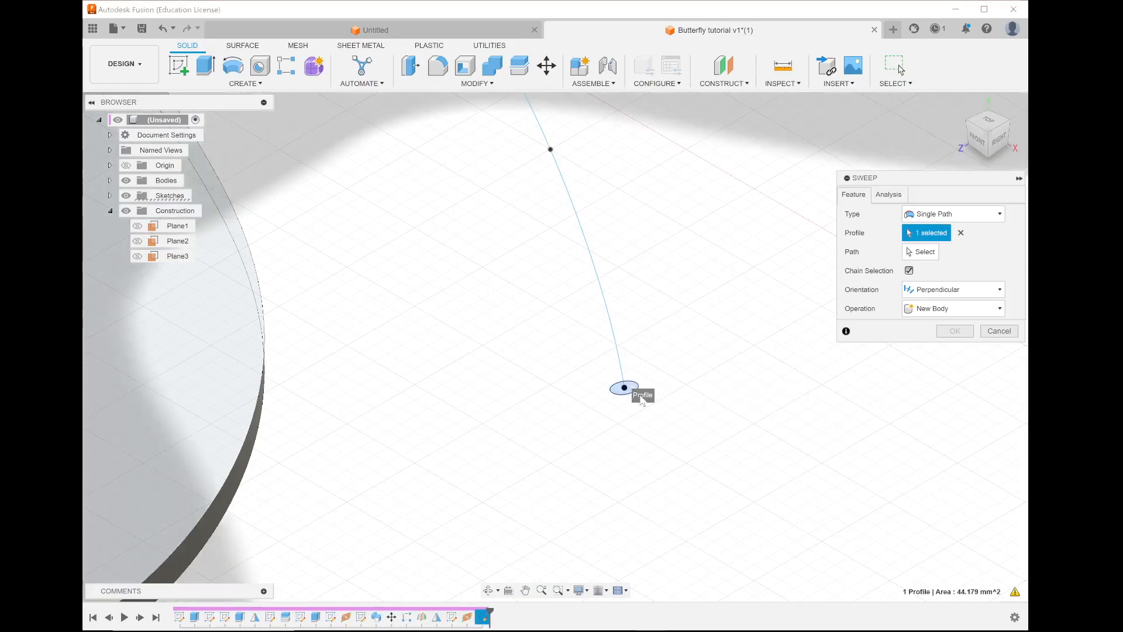
pyautogui.click(921, 253)
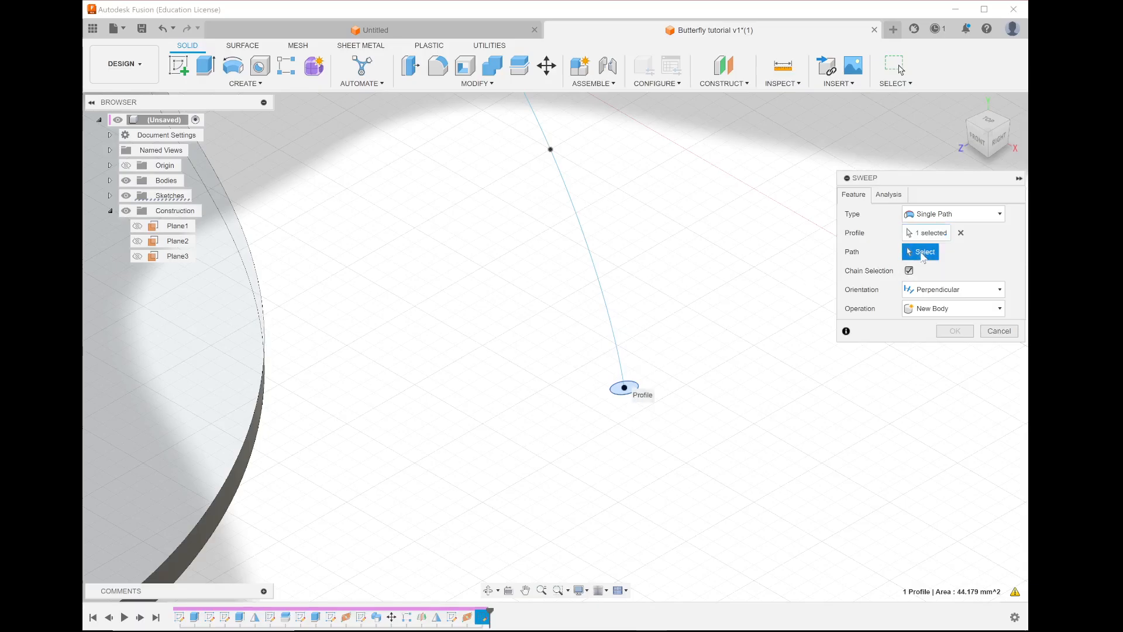
pyautogui.click(600, 285)
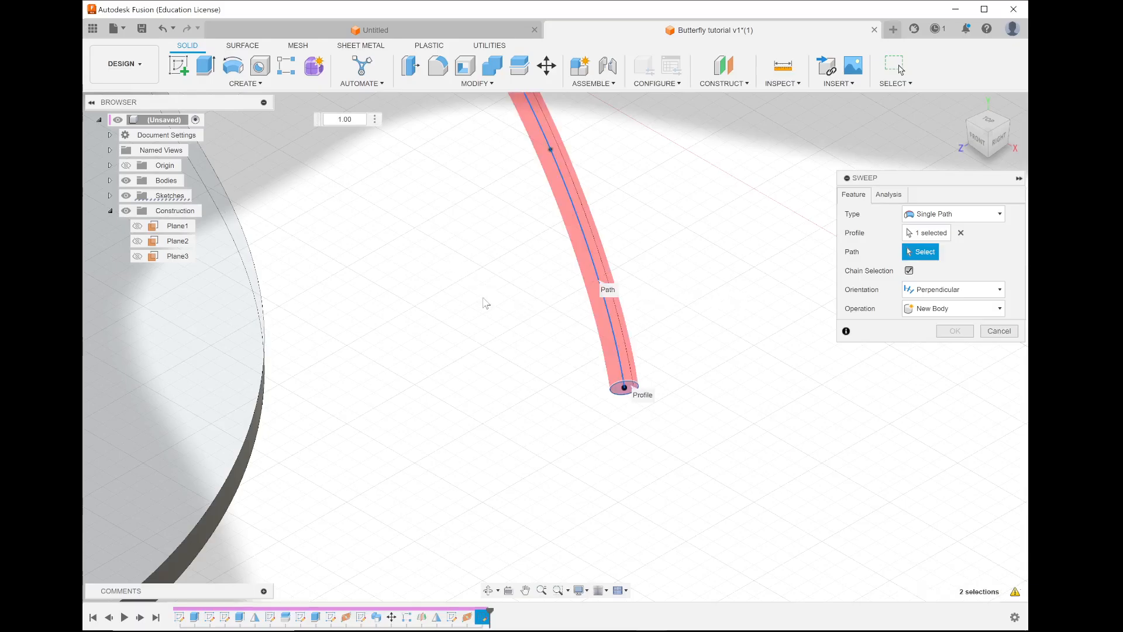
pyautogui.scroll(-6, 485, 302)
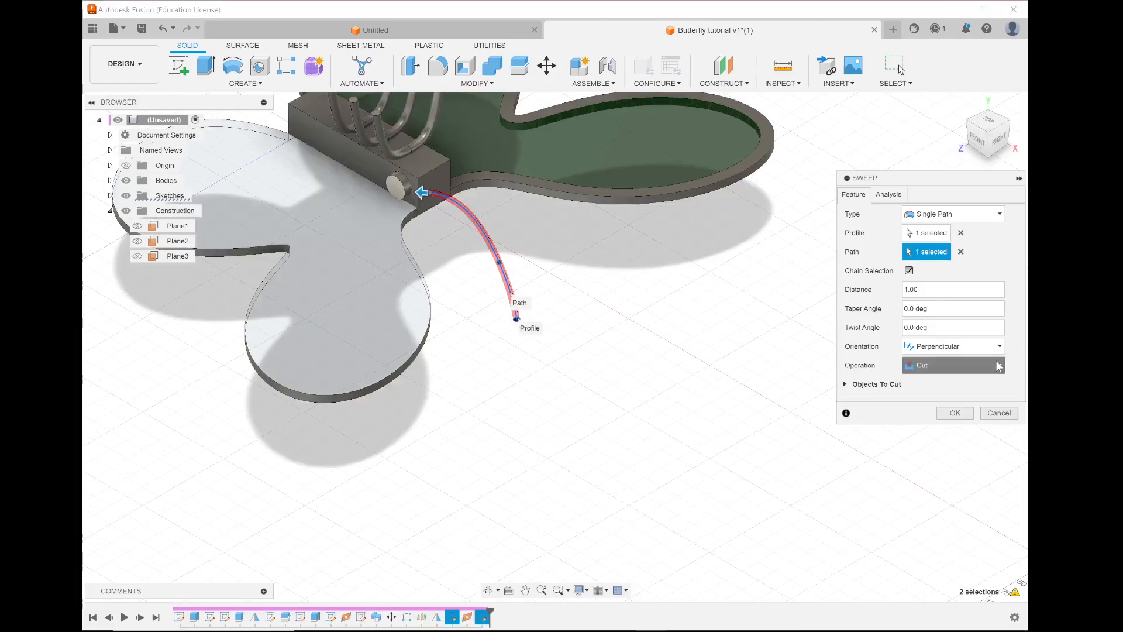
pyautogui.click(988, 377)
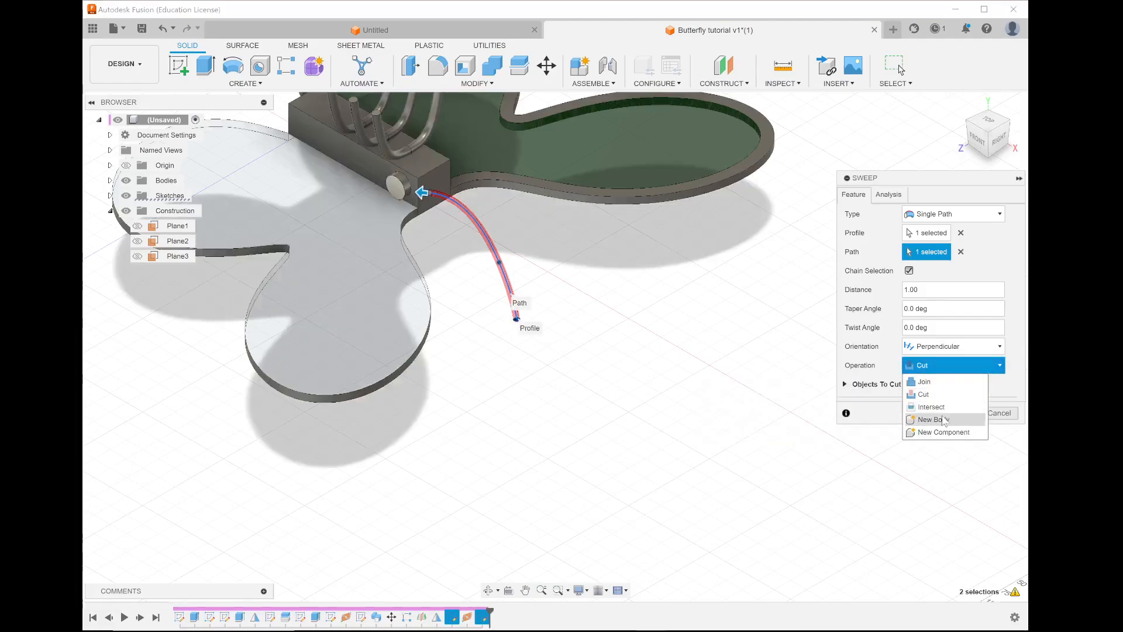
pyautogui.press('Escape')
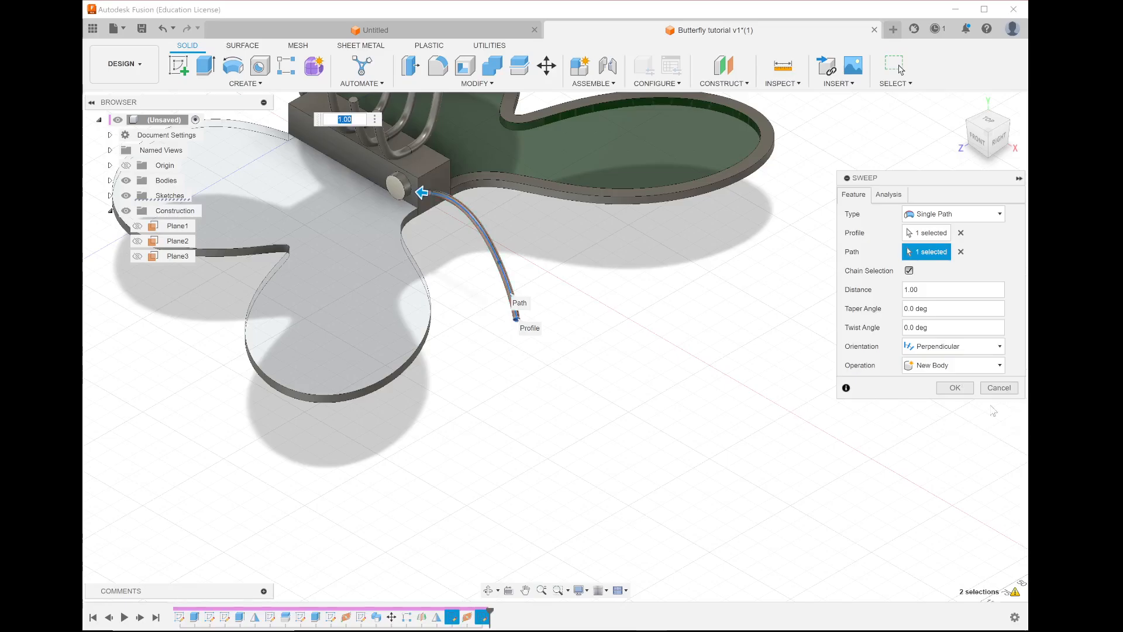
pyautogui.click(959, 391)
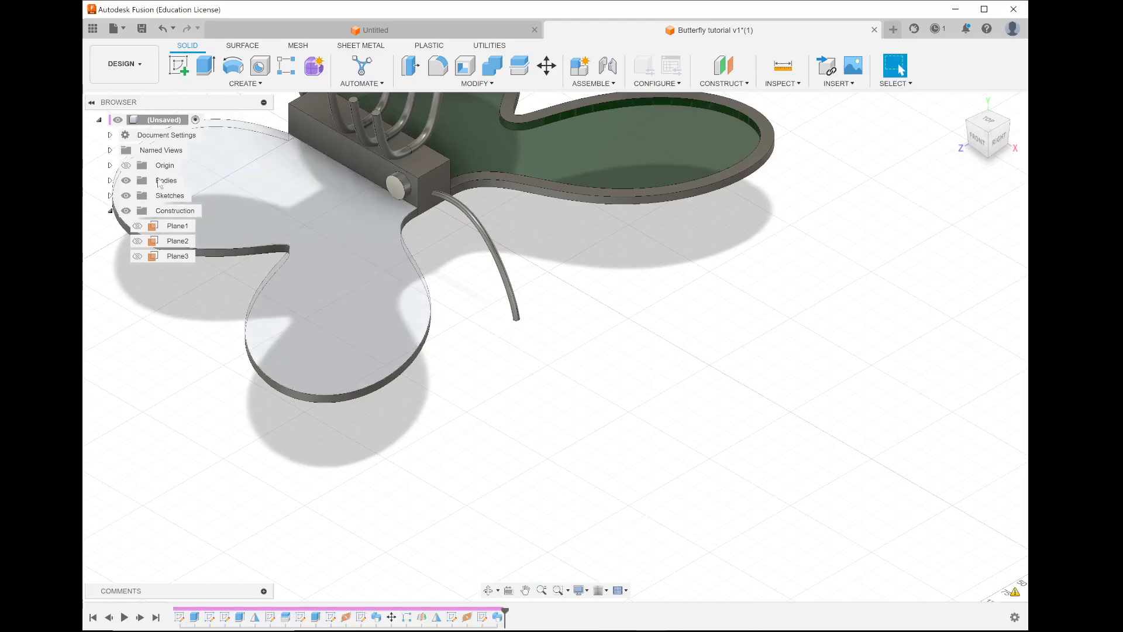
pyautogui.click(232, 86)
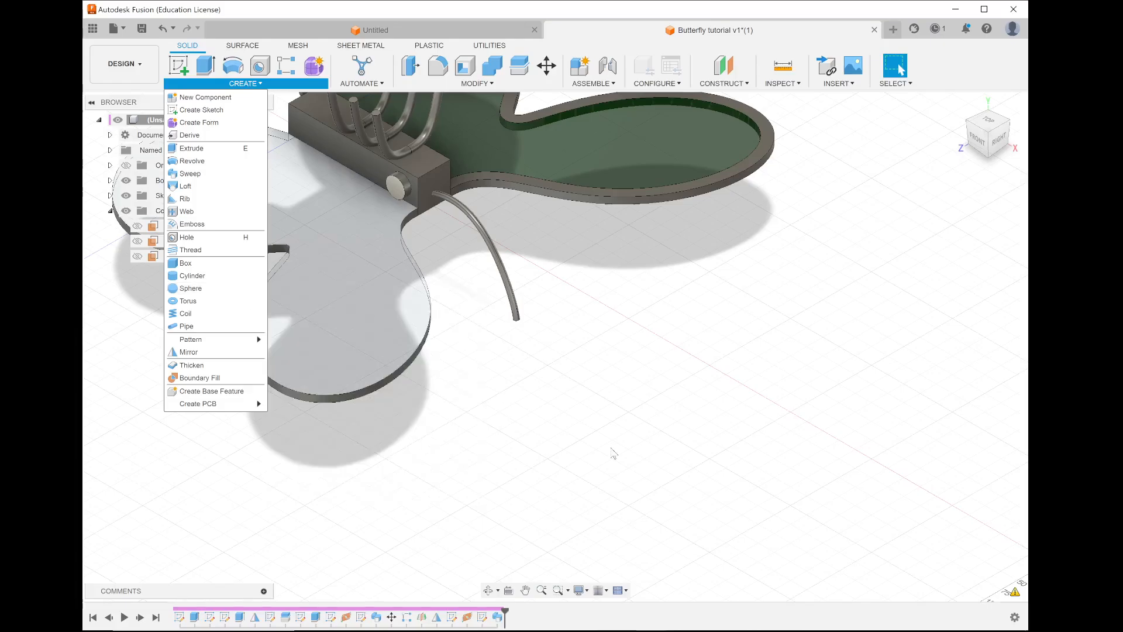
pyautogui.scroll(3, 562, 427)
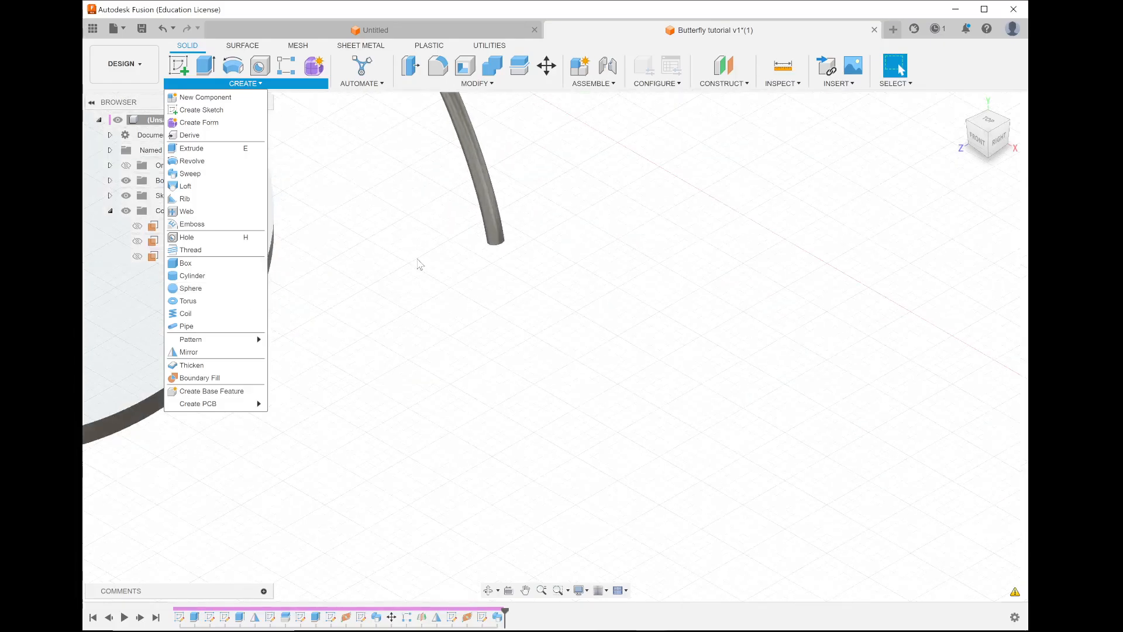
pyautogui.scroll(2, 417, 260)
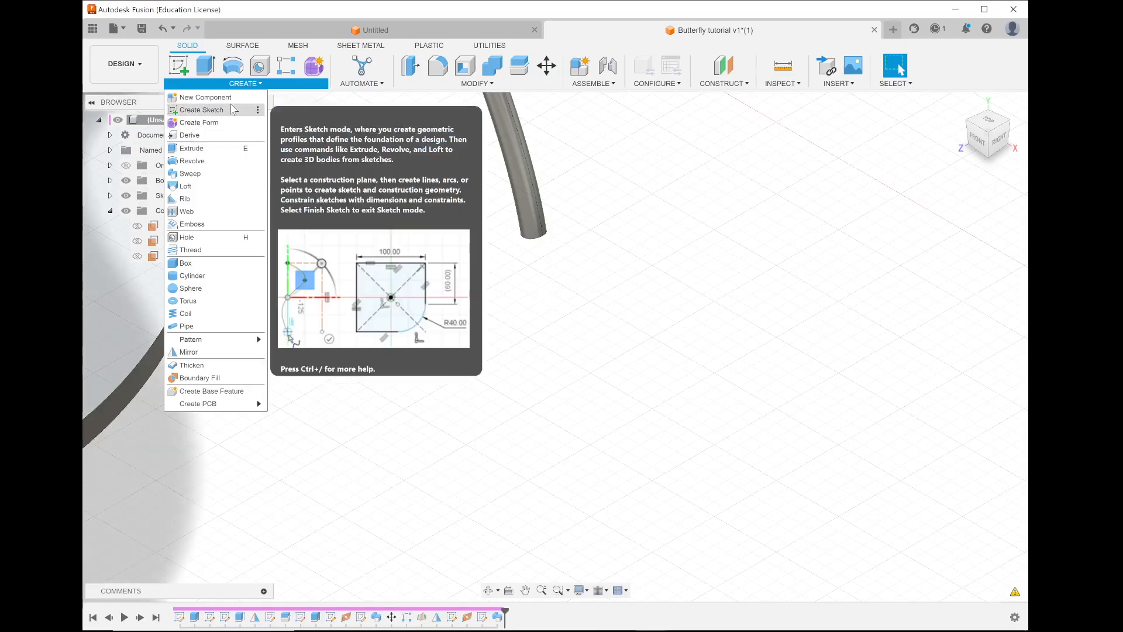
pyautogui.click(714, 86)
pyautogui.click(717, 92)
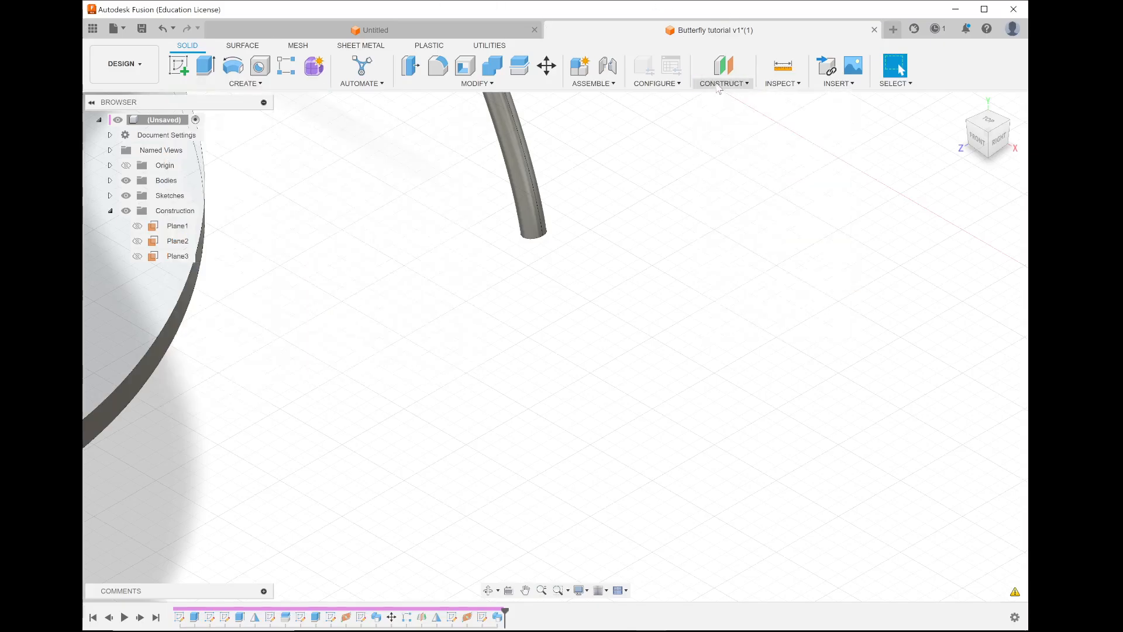
pyautogui.click(719, 87)
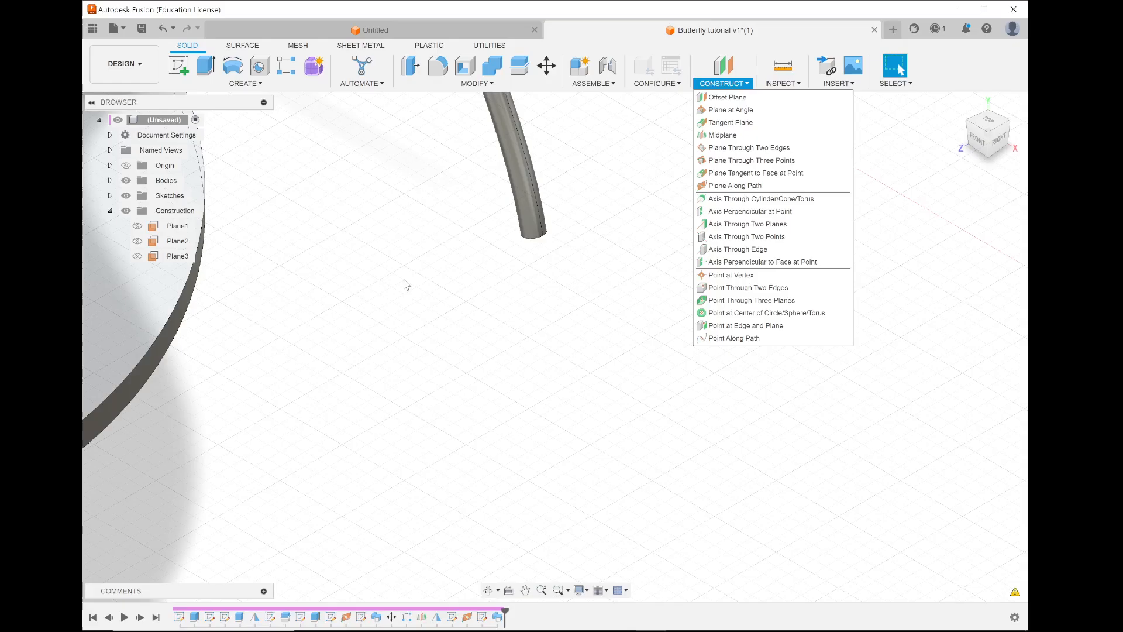
# On the swept tube's free end face, sketch a 20 mm diameter circle concentric with the tube and finish the sketch.
pyautogui.click(176, 62)
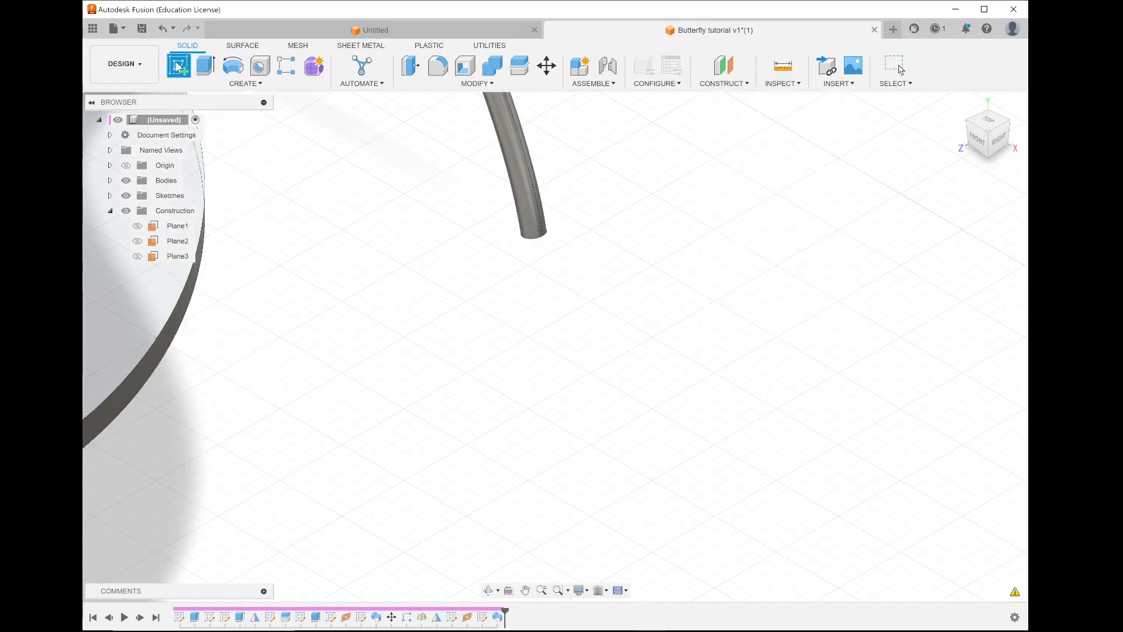
pyautogui.click(999, 150)
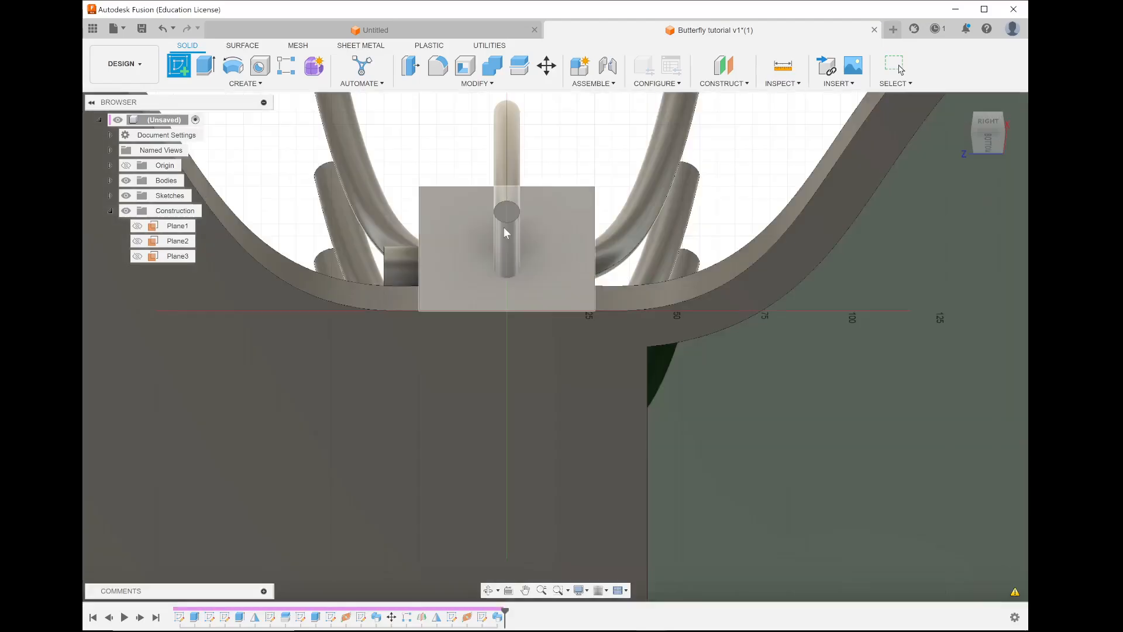
pyautogui.click(506, 215)
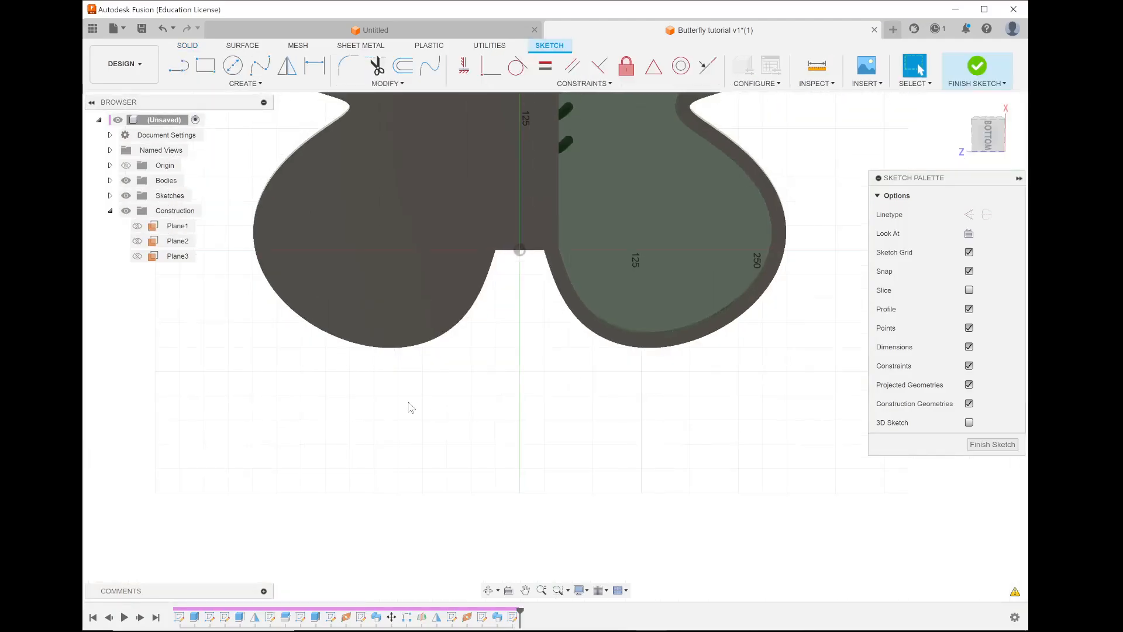
pyautogui.scroll(-4, 409, 406)
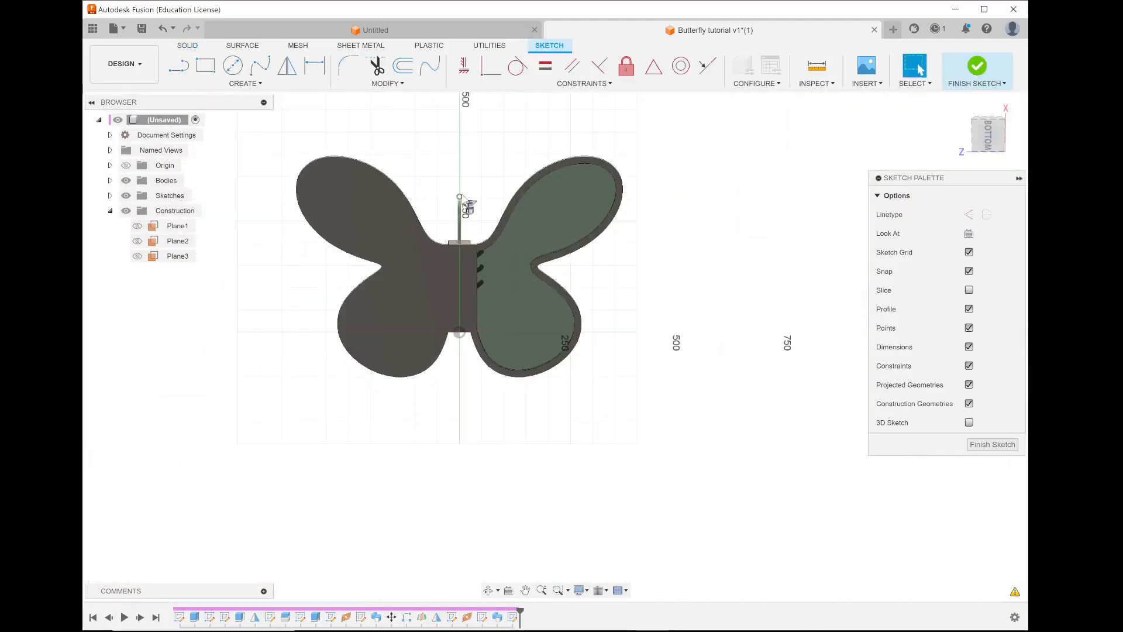
pyautogui.scroll(5, 461, 199)
pyautogui.scroll(5, 462, 199)
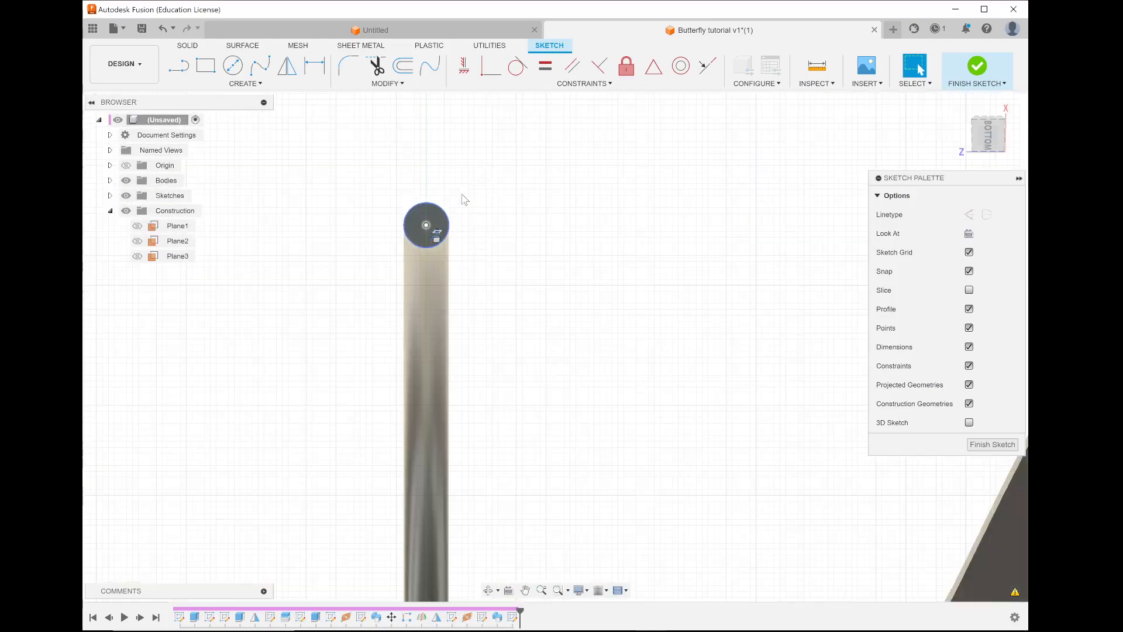
pyautogui.click(236, 68)
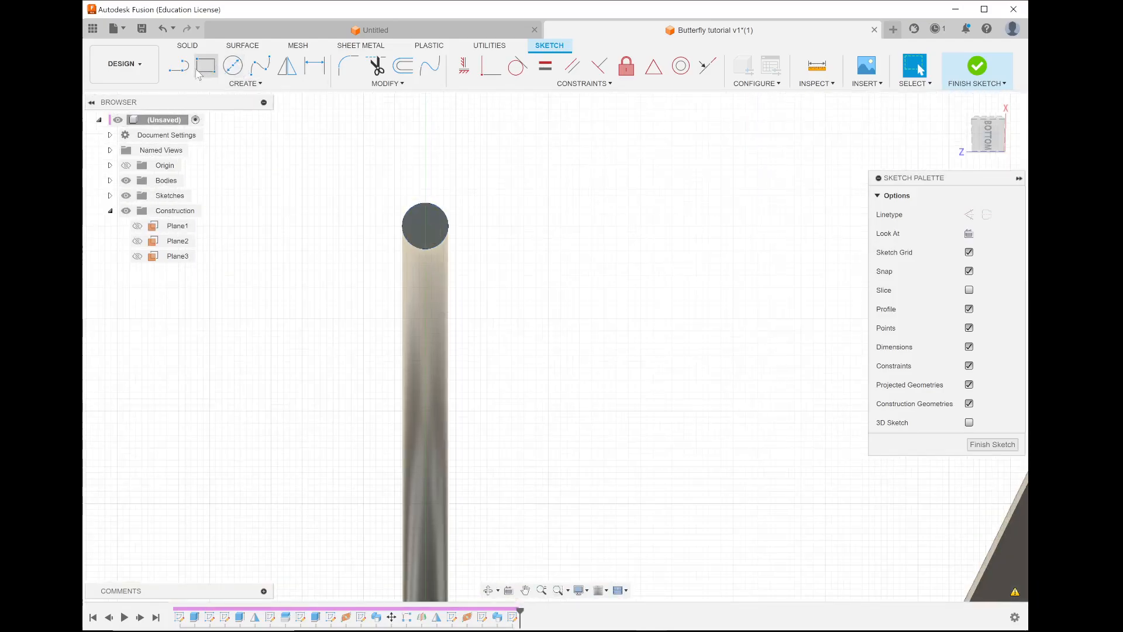
pyautogui.click(237, 69)
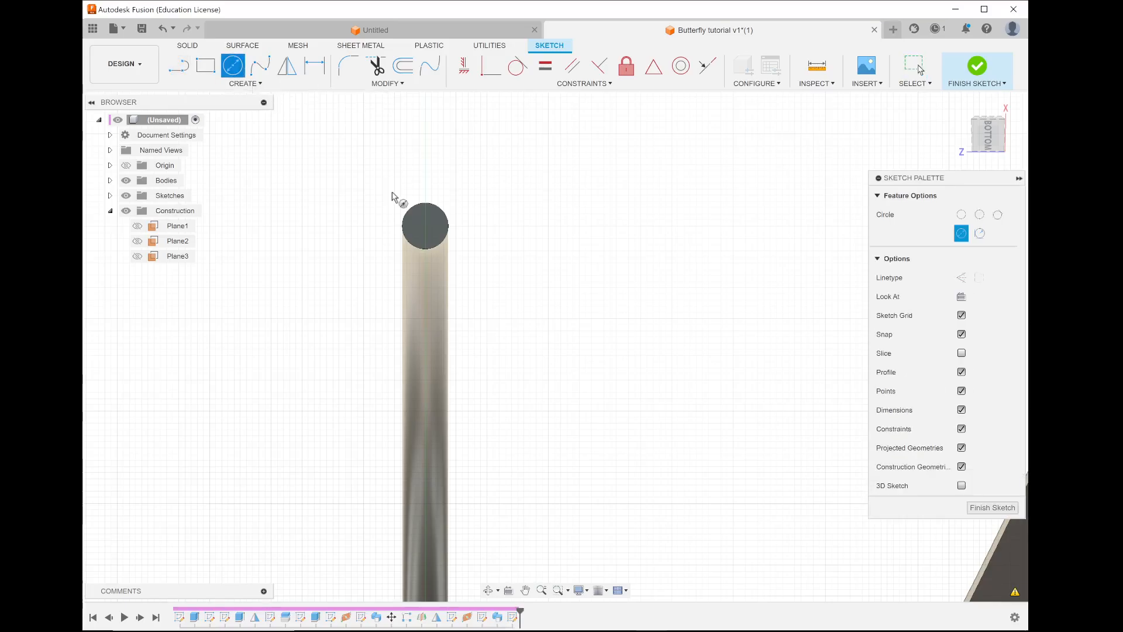
pyautogui.click(426, 227)
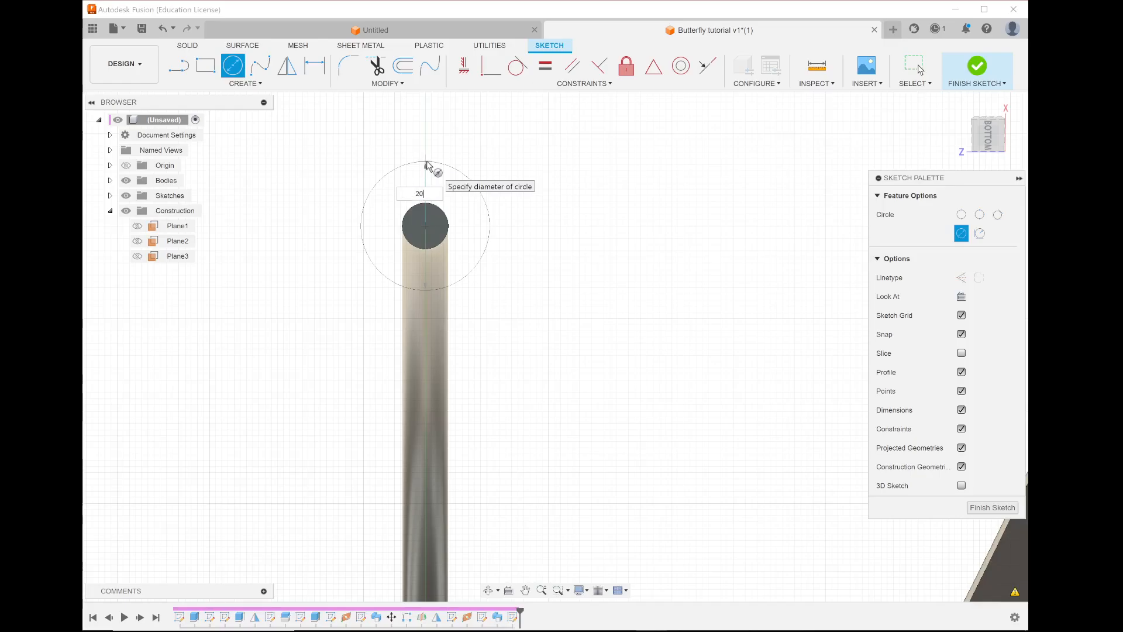
pyautogui.click(426, 166)
pyautogui.press('Escape')
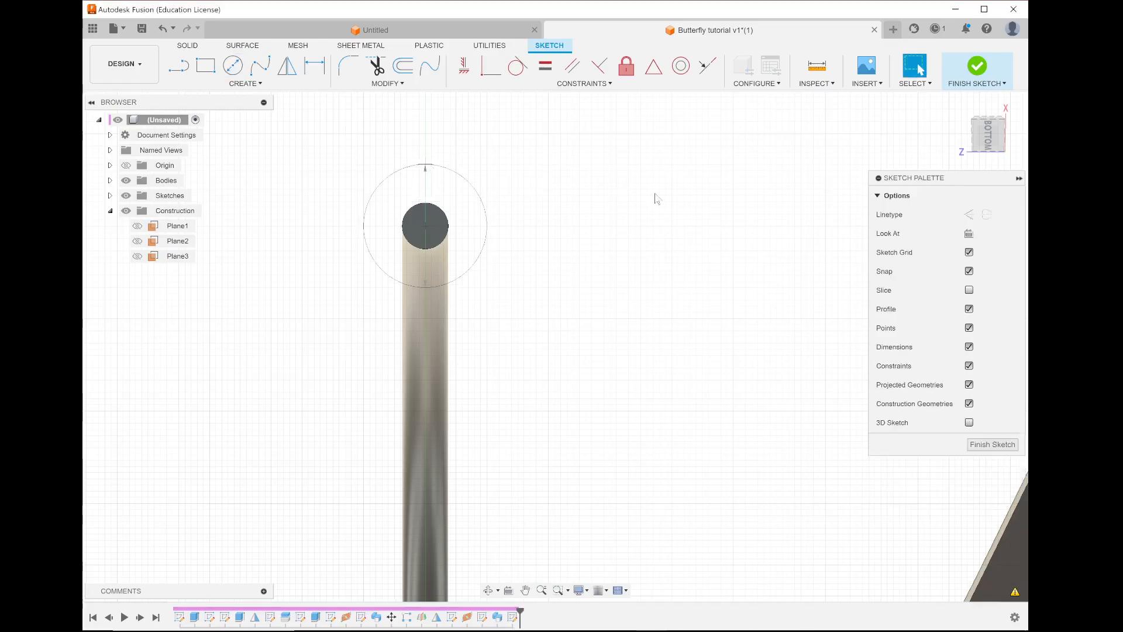
pyautogui.click(979, 66)
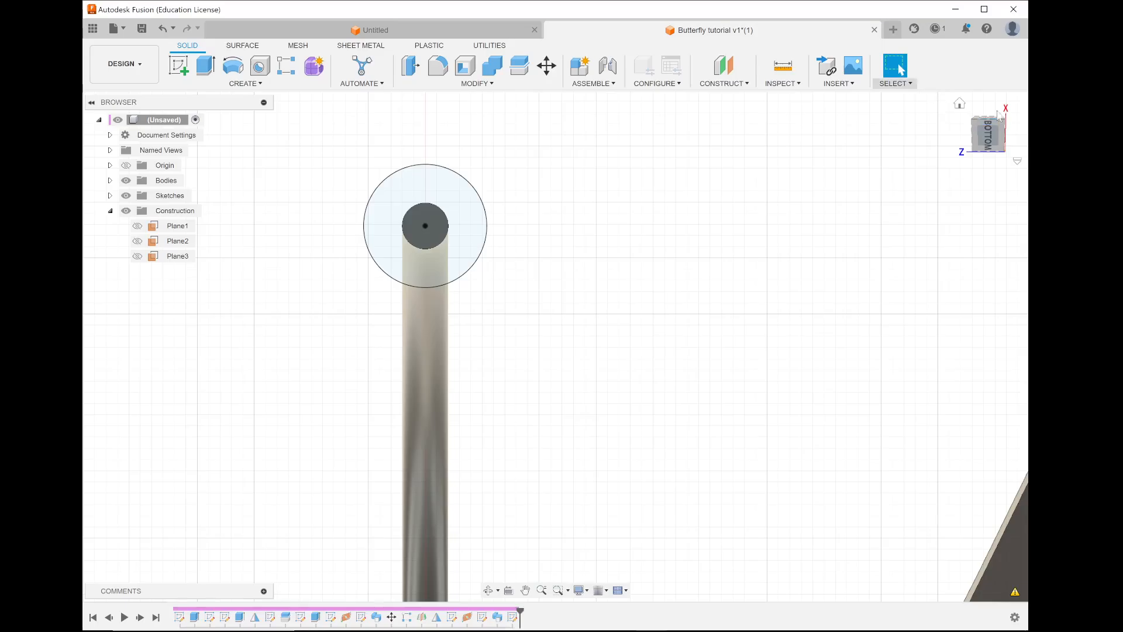
# Construct an Axis Perpendicular at Point at the centre of the swept tube's free end face.
pyautogui.click(959, 104)
pyautogui.scroll(10, 664, 495)
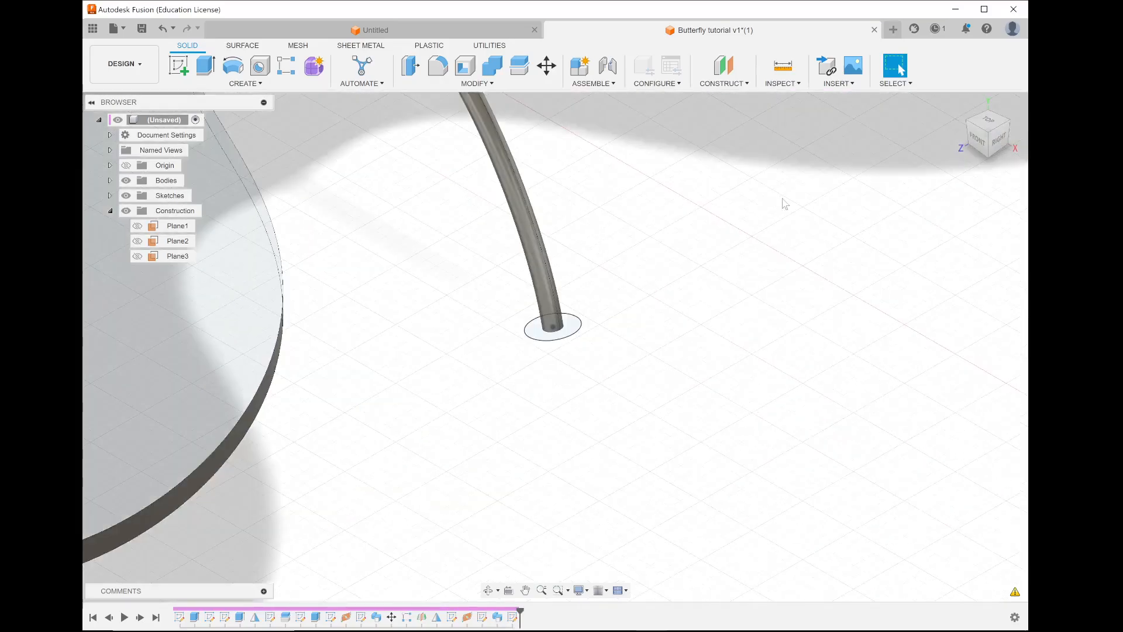
pyautogui.click(720, 85)
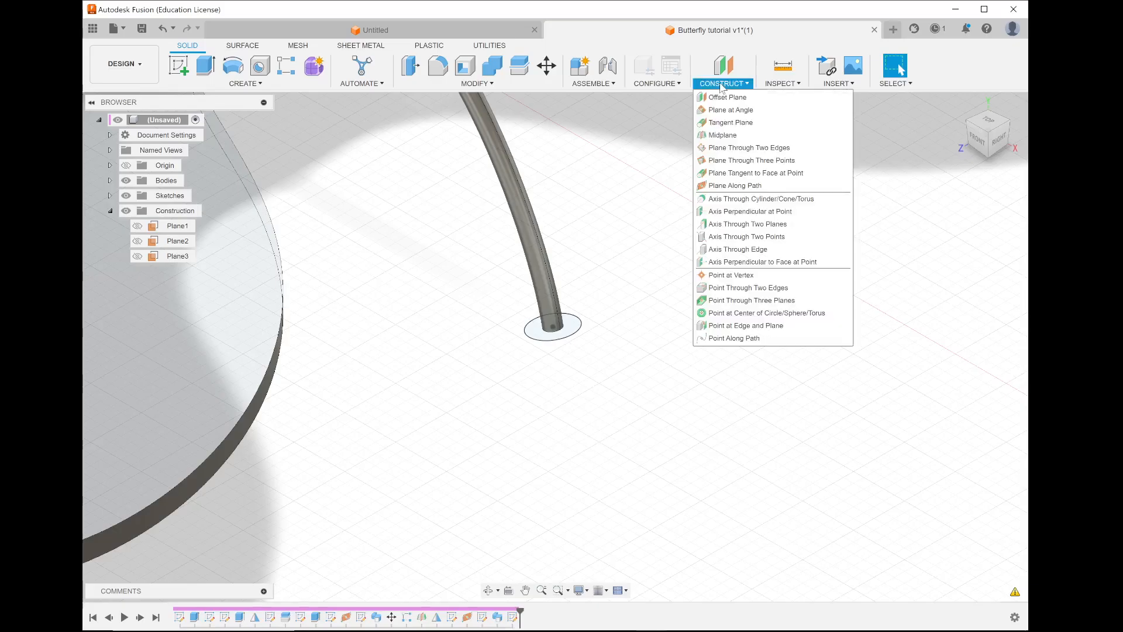
pyautogui.click(788, 215)
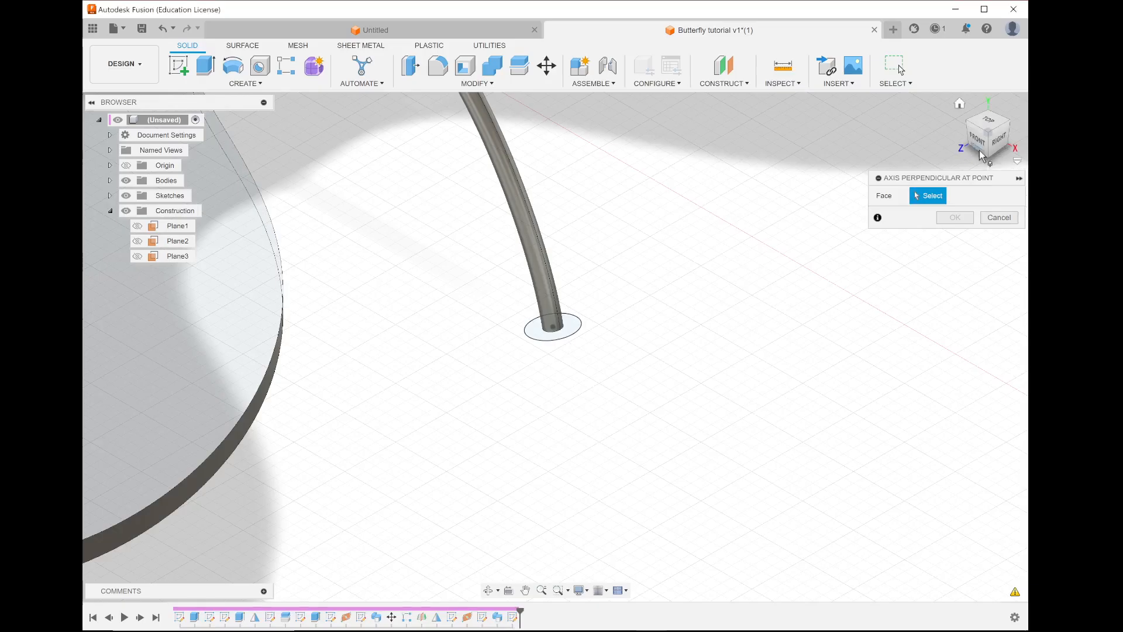
pyautogui.keyDown('shift'); pyautogui.moveTo(422, 456); pyautogui.dragTo(475, 351, button='middle'); pyautogui.keyUp('shift')
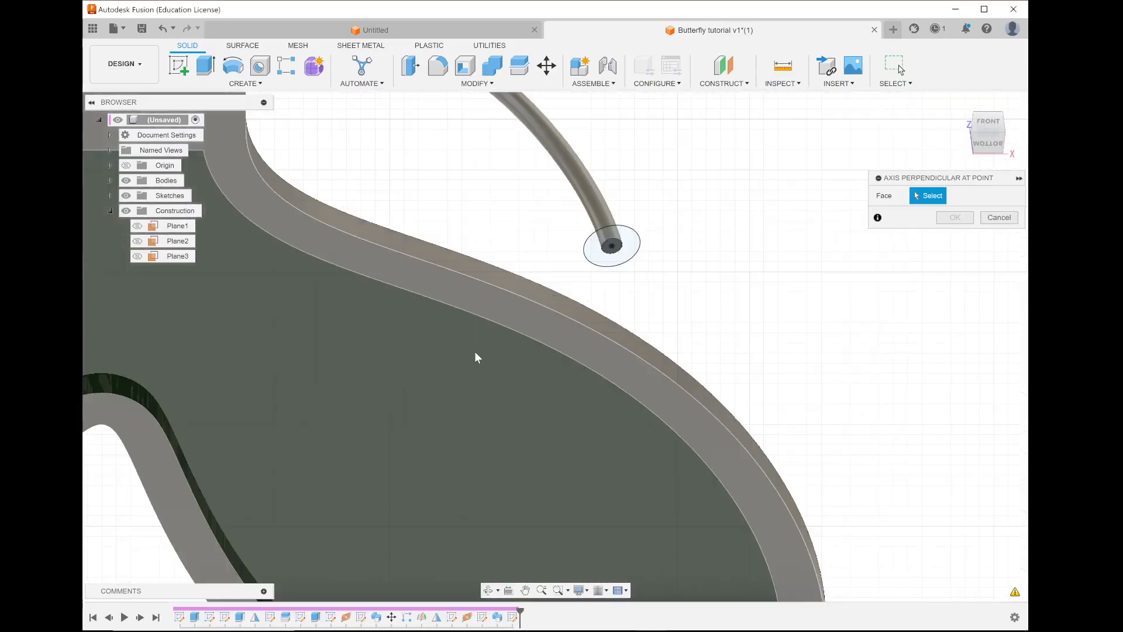
pyautogui.scroll(2, 627, 274)
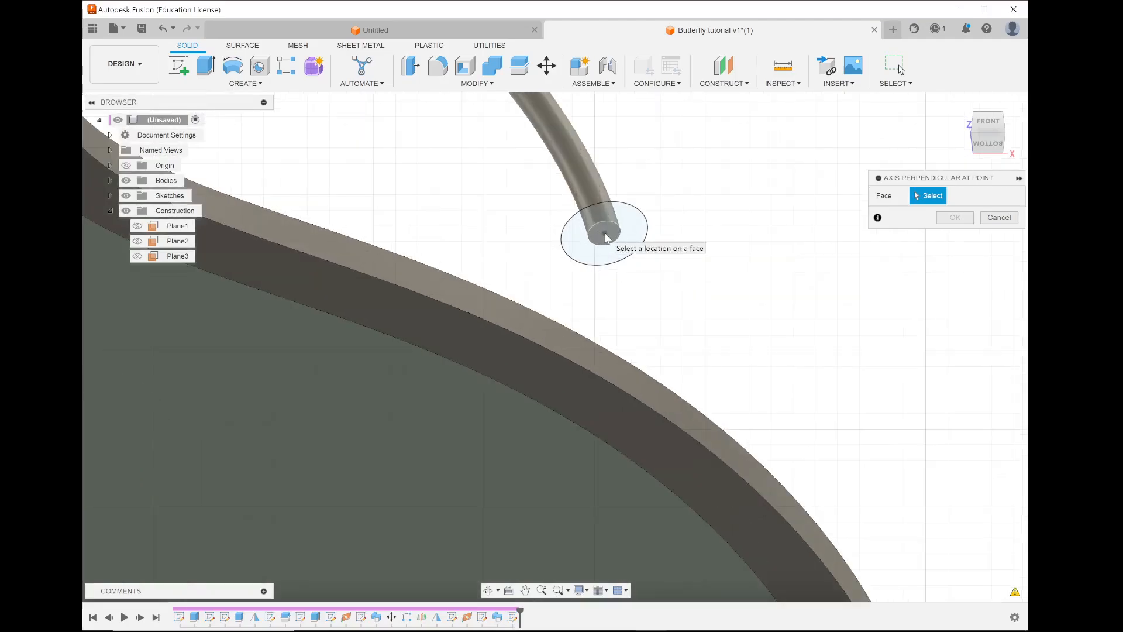
pyautogui.scroll(3, 607, 225)
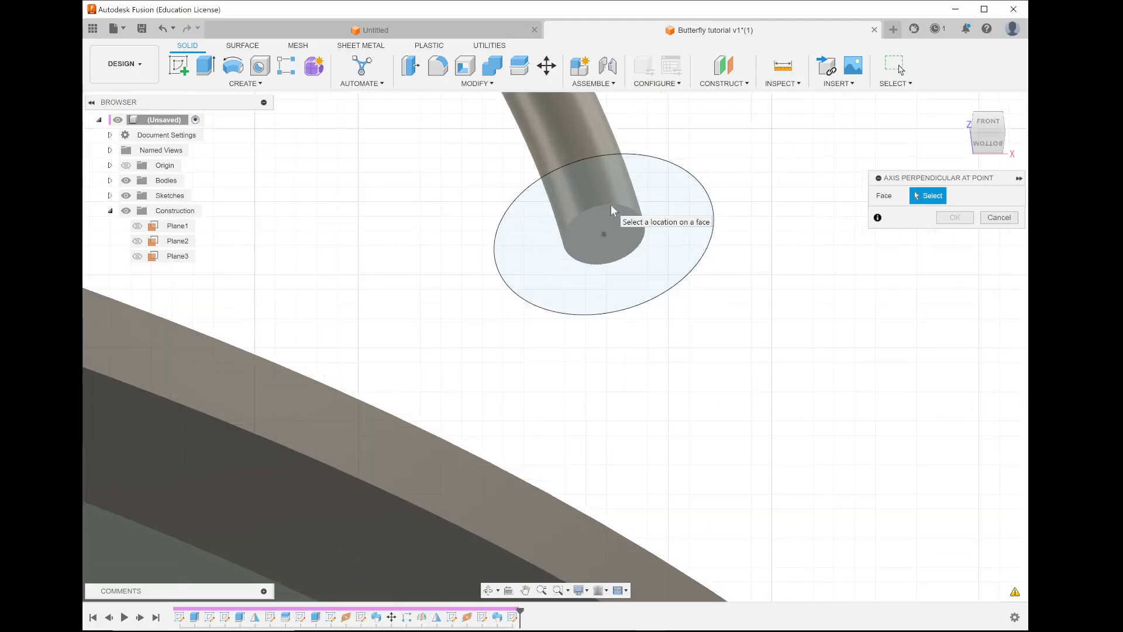
pyautogui.click(611, 205)
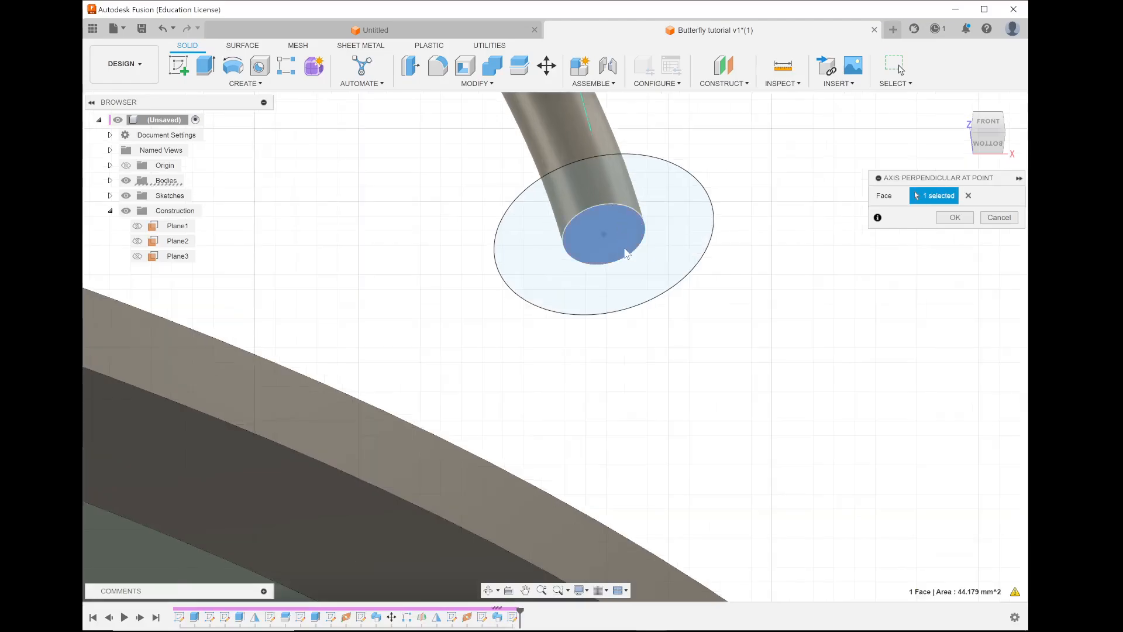
pyautogui.scroll(-2, 597, 230)
pyautogui.scroll(-2, 597, 230)
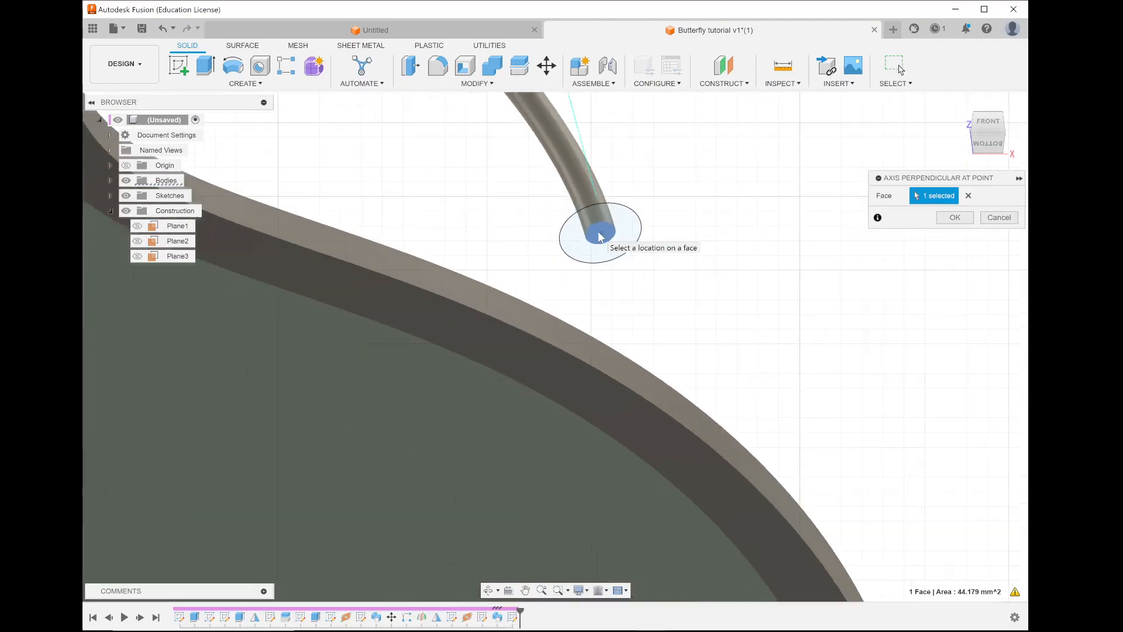
pyautogui.click(956, 218)
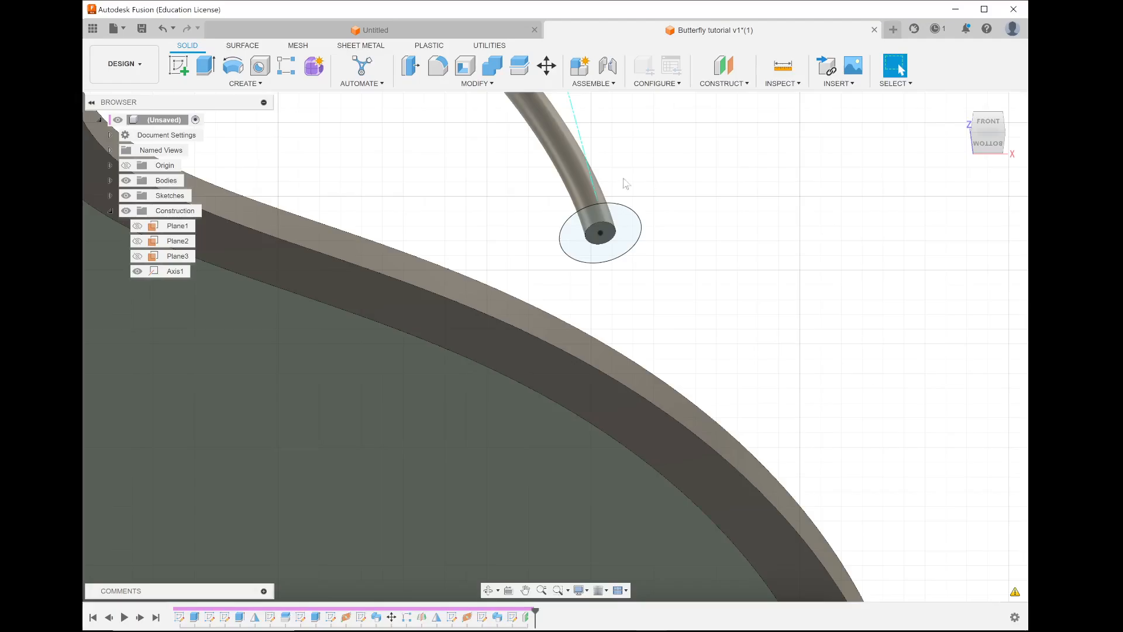
pyautogui.click(580, 139)
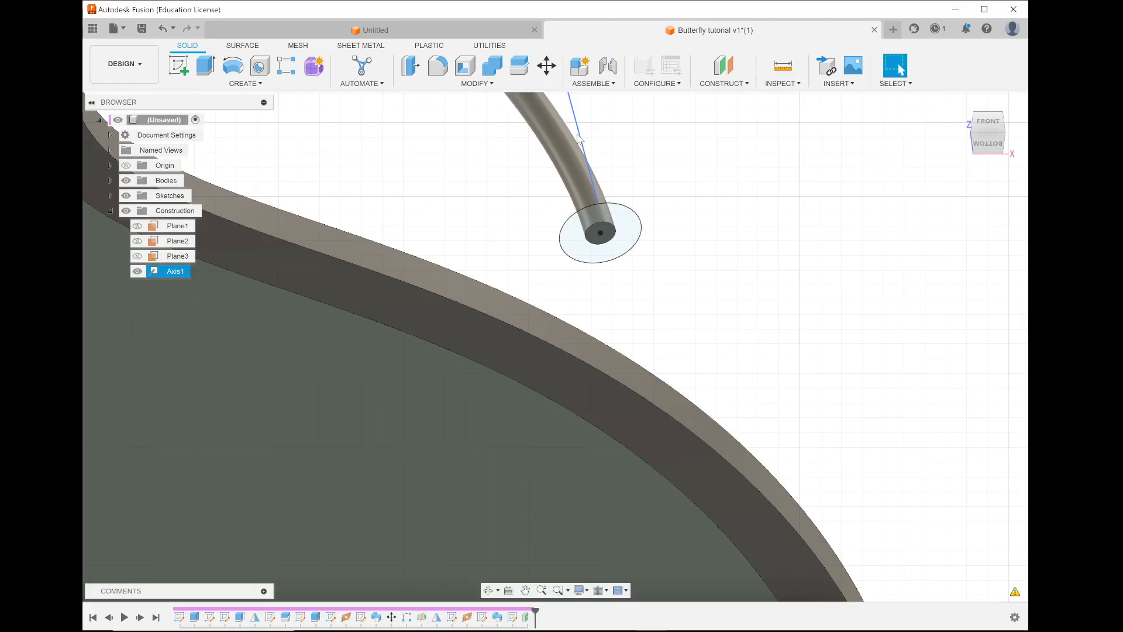
pyautogui.click(525, 241)
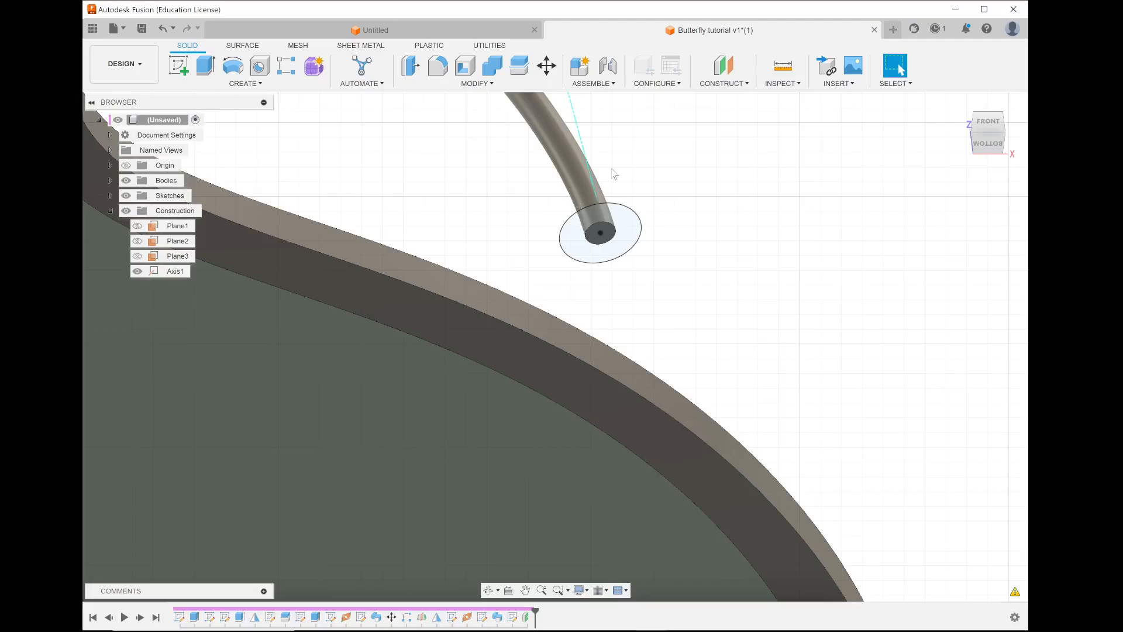
# Use Move/Copy on Sketch Objects with Free Move to rotate the 20 mm circle at the tube's free end to an X Angle of 90 degrees.
pyautogui.click(545, 74)
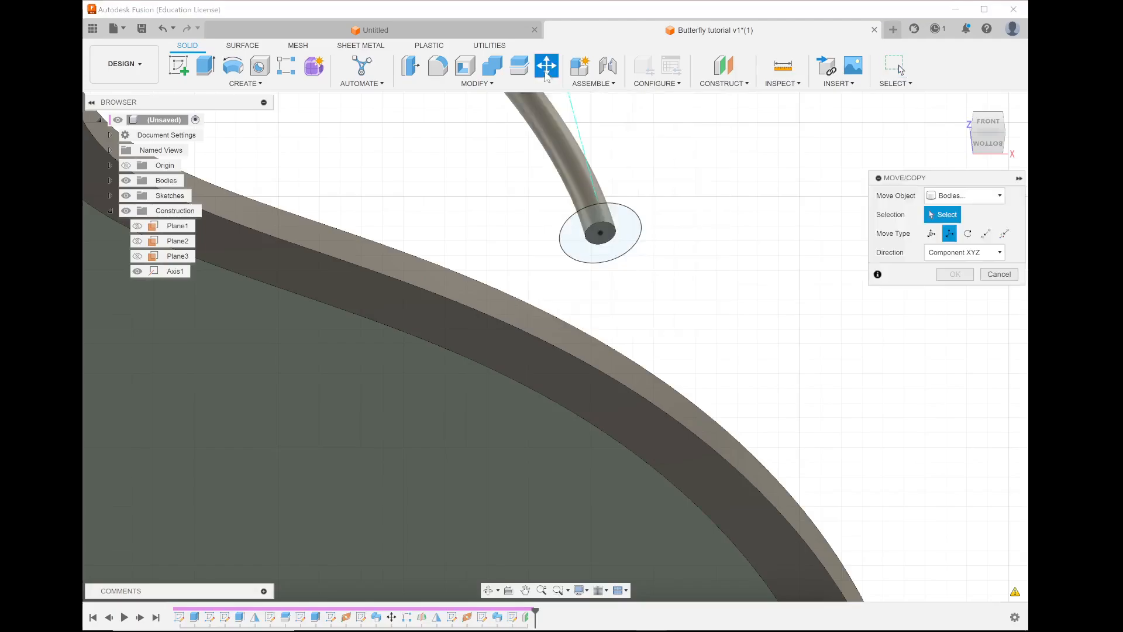
pyautogui.click(993, 199)
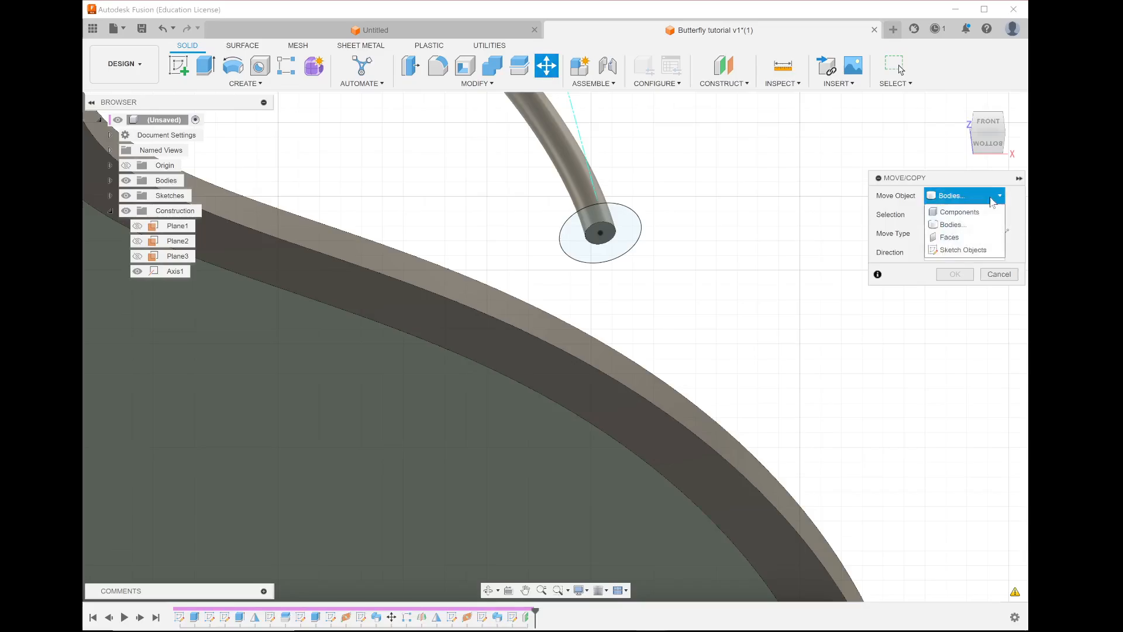
pyautogui.click(975, 250)
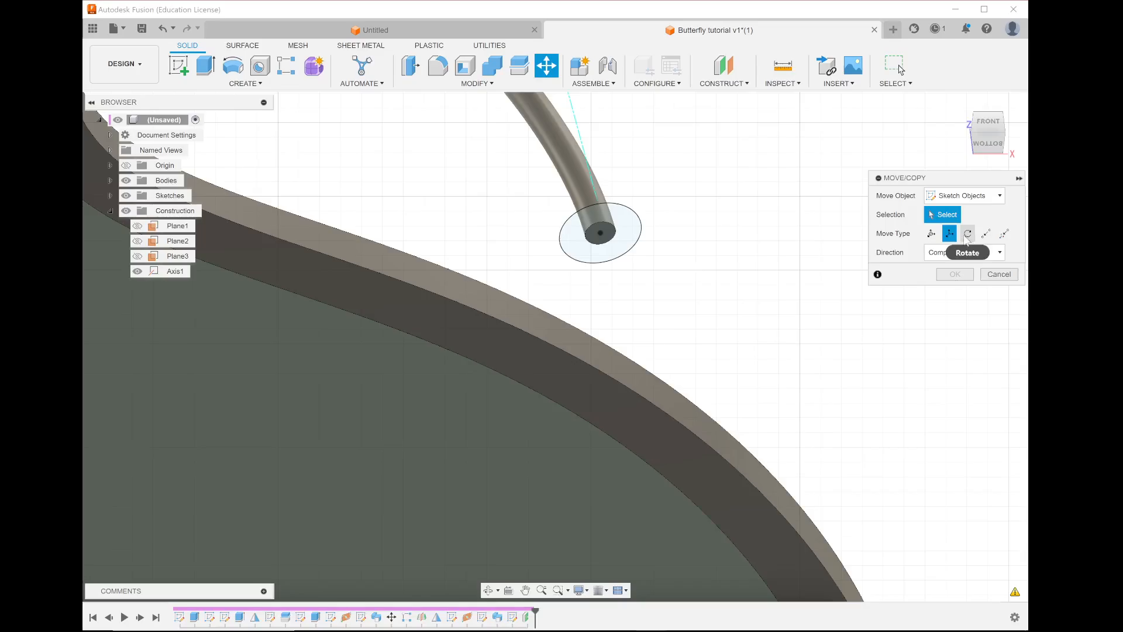
pyautogui.click(967, 234)
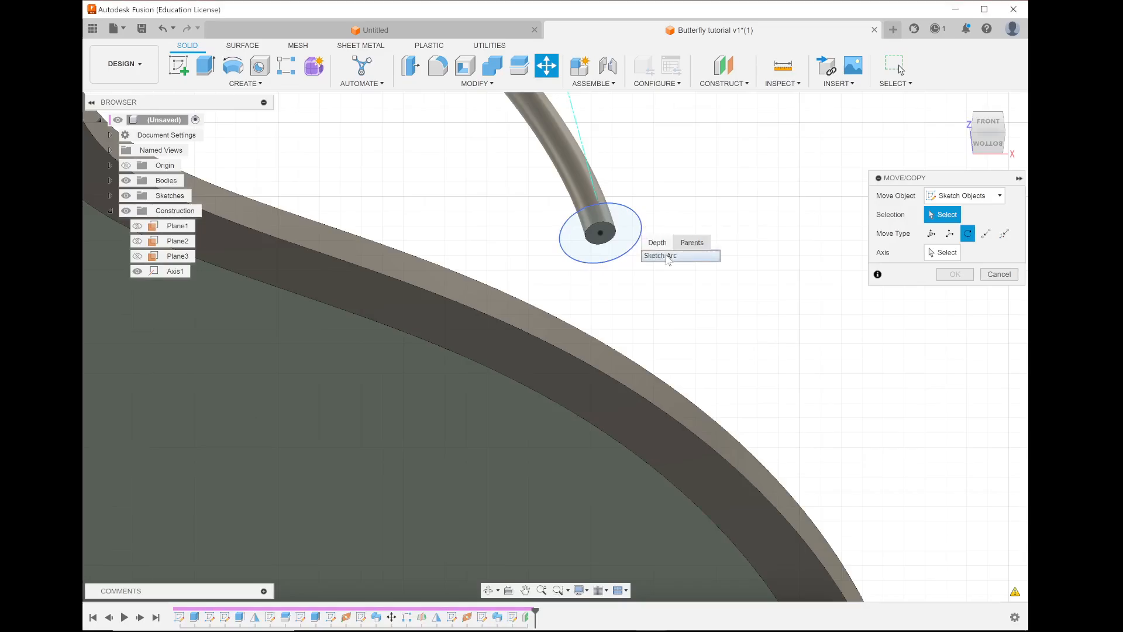
pyautogui.click(639, 226)
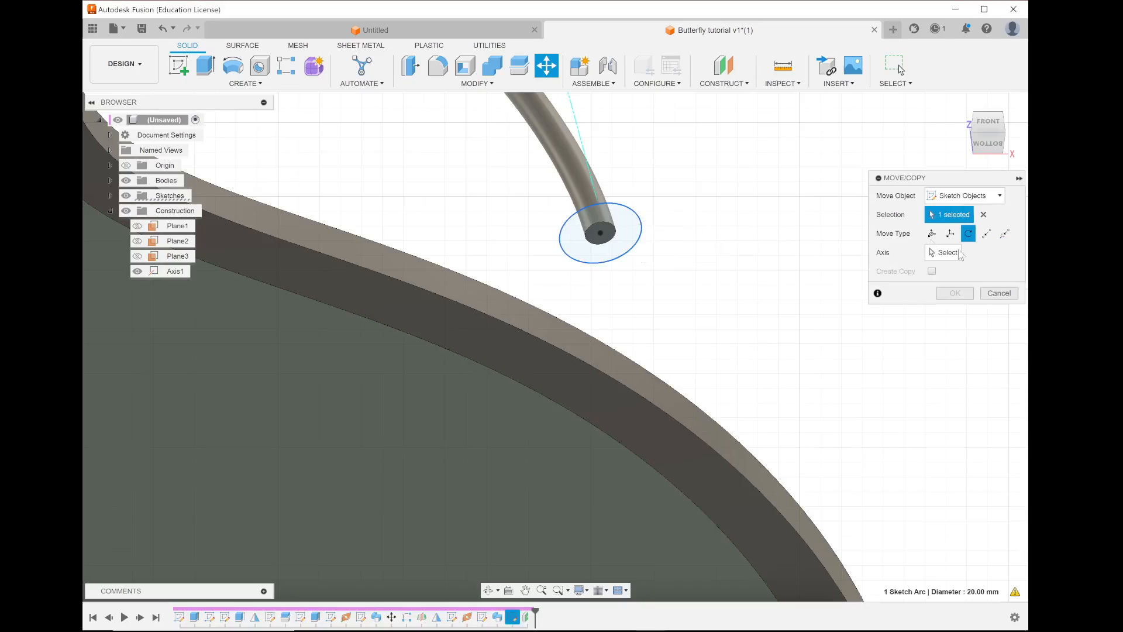
pyautogui.click(948, 252)
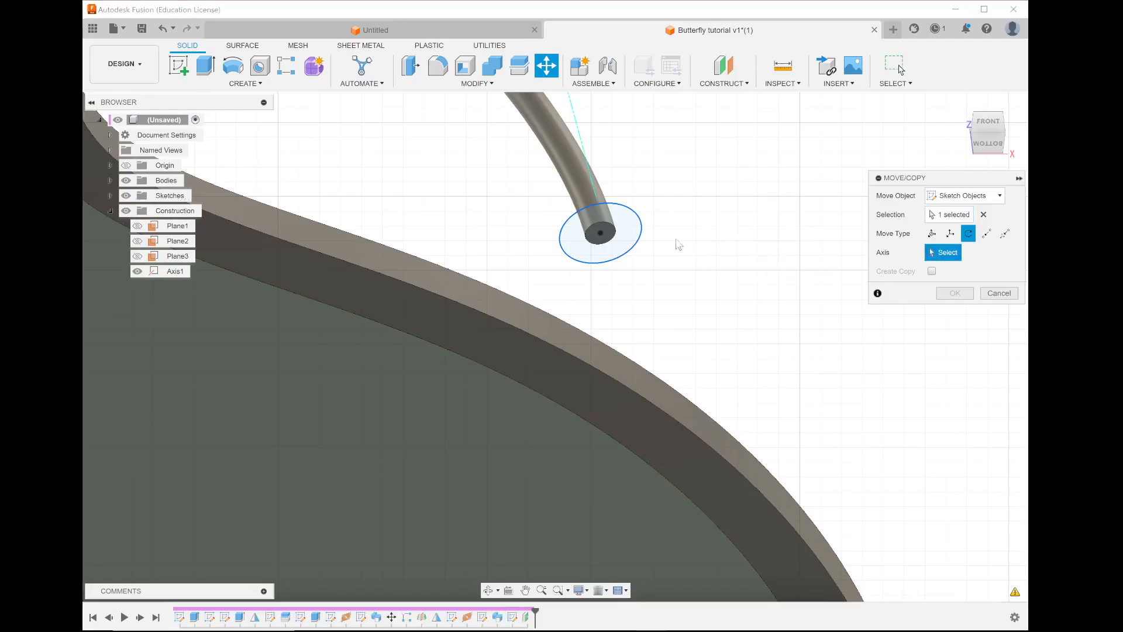
pyautogui.click(933, 235)
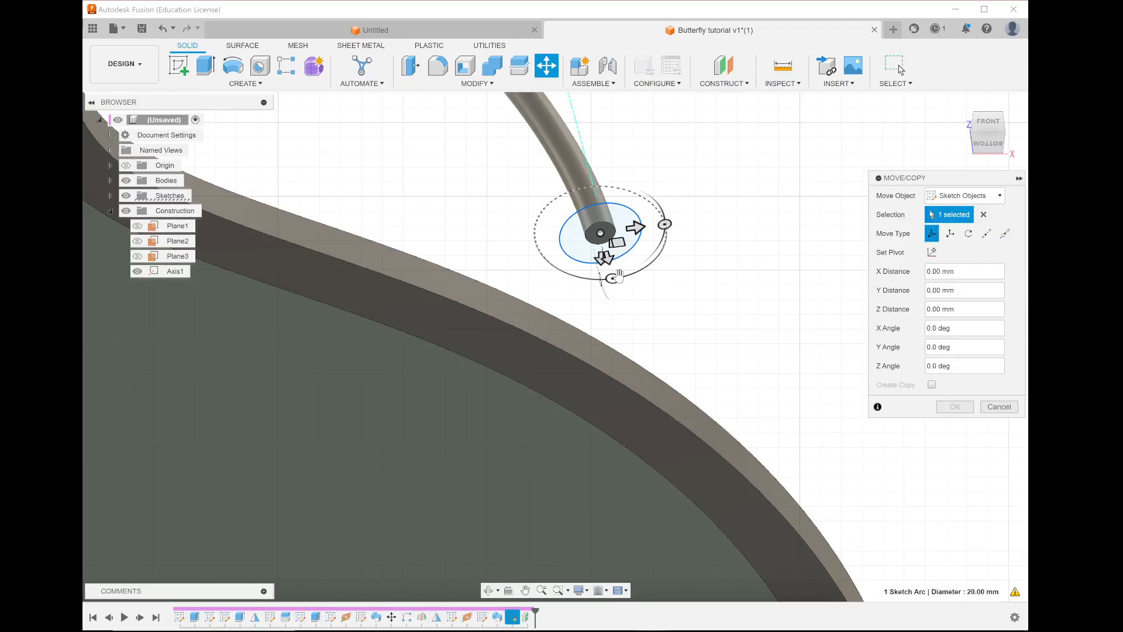
pyautogui.moveTo(613, 279)
pyautogui.mouseDown()
pyautogui.moveTo(572, 283)
pyautogui.moveTo(526, 237)
pyautogui.mouseUp()
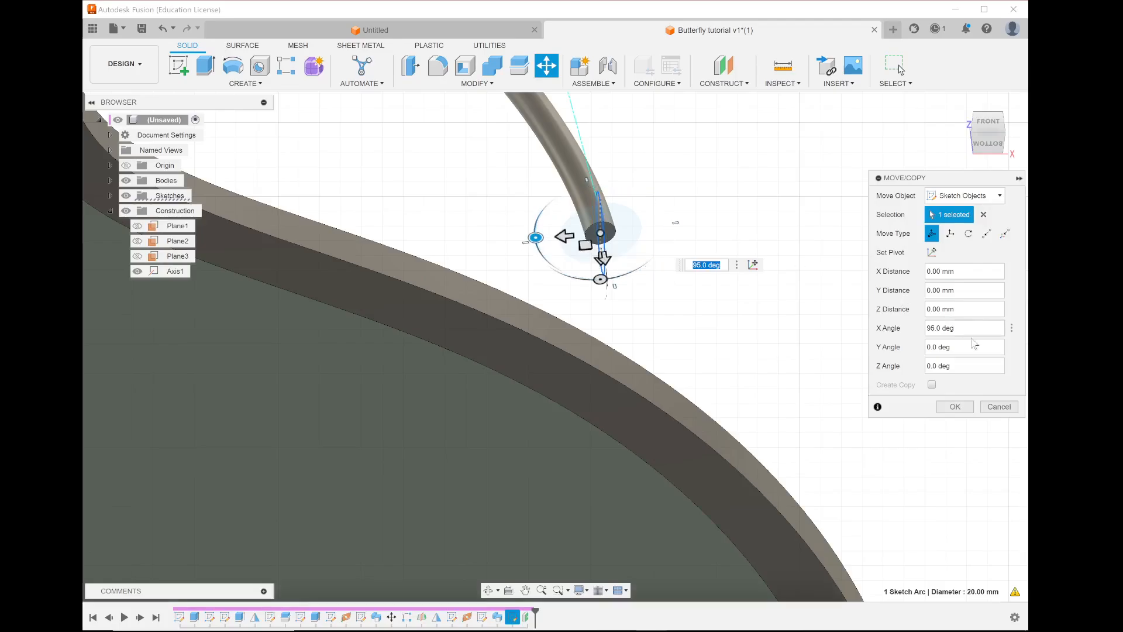
pyautogui.write('90')
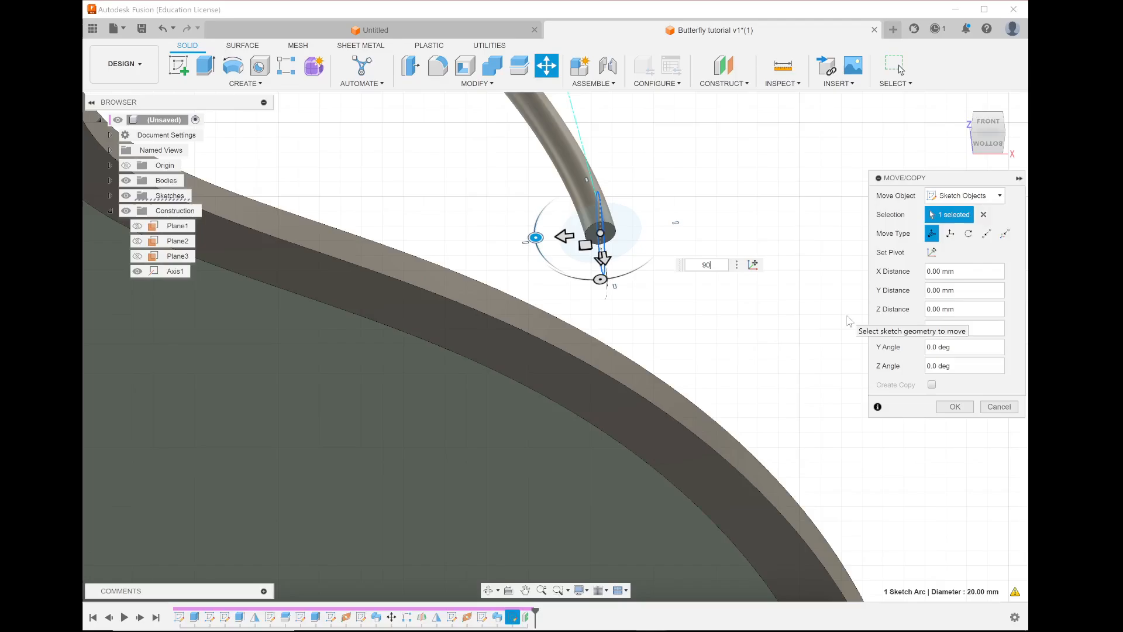
pyautogui.click(951, 408)
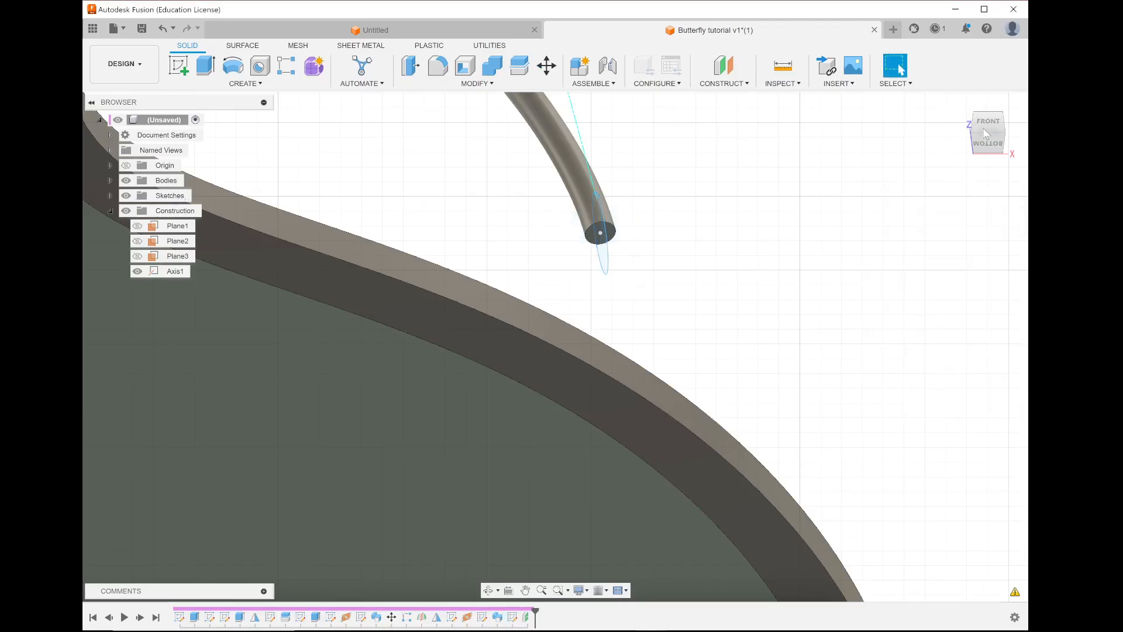
pyautogui.moveTo(984, 129)
pyautogui.click(959, 110)
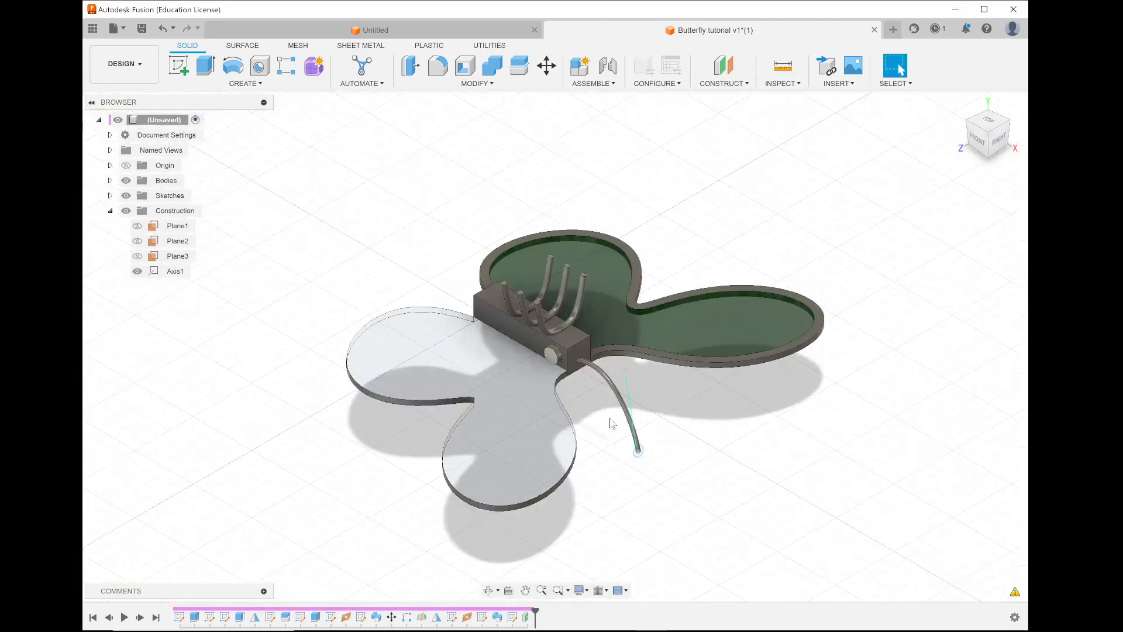
pyautogui.scroll(5, 636, 501)
pyautogui.scroll(3, 639, 500)
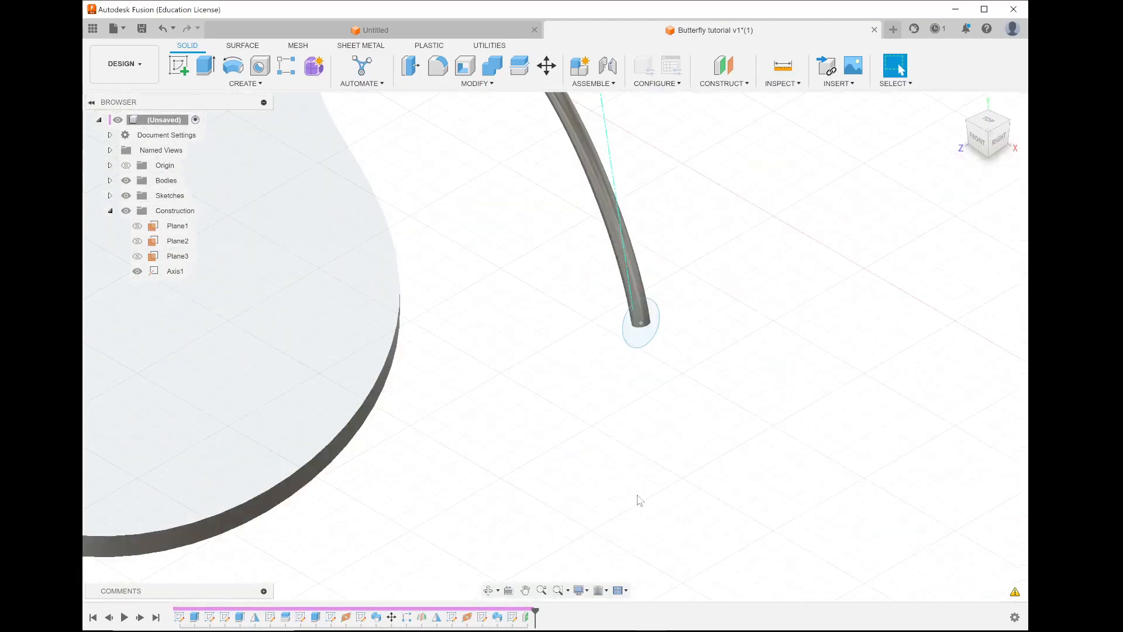
# Delete the existing construction axis that runs along the free end of the antenna.
pyautogui.scroll(3, 640, 500)
pyautogui.scroll(4, 638, 237)
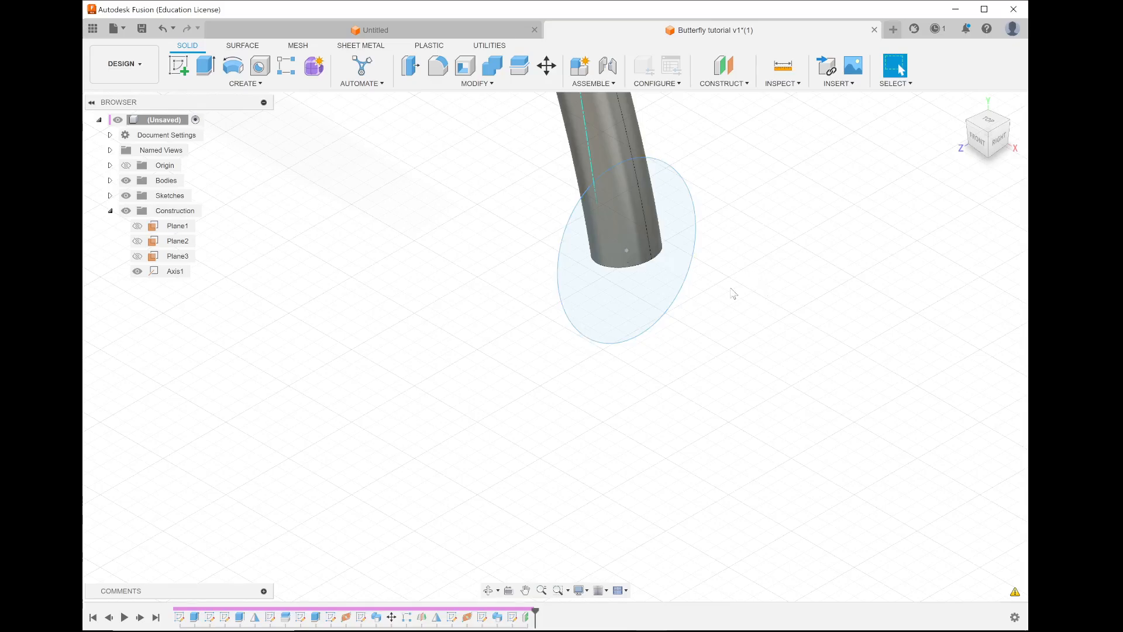
pyautogui.click(592, 178)
pyautogui.click(591, 154)
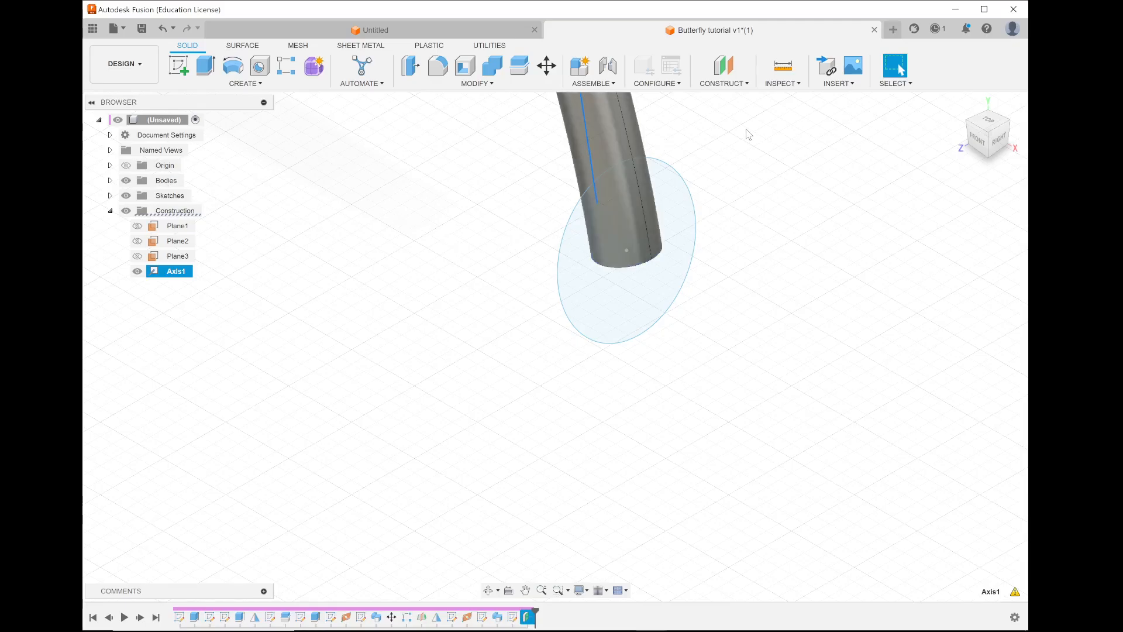
pyautogui.click(737, 85)
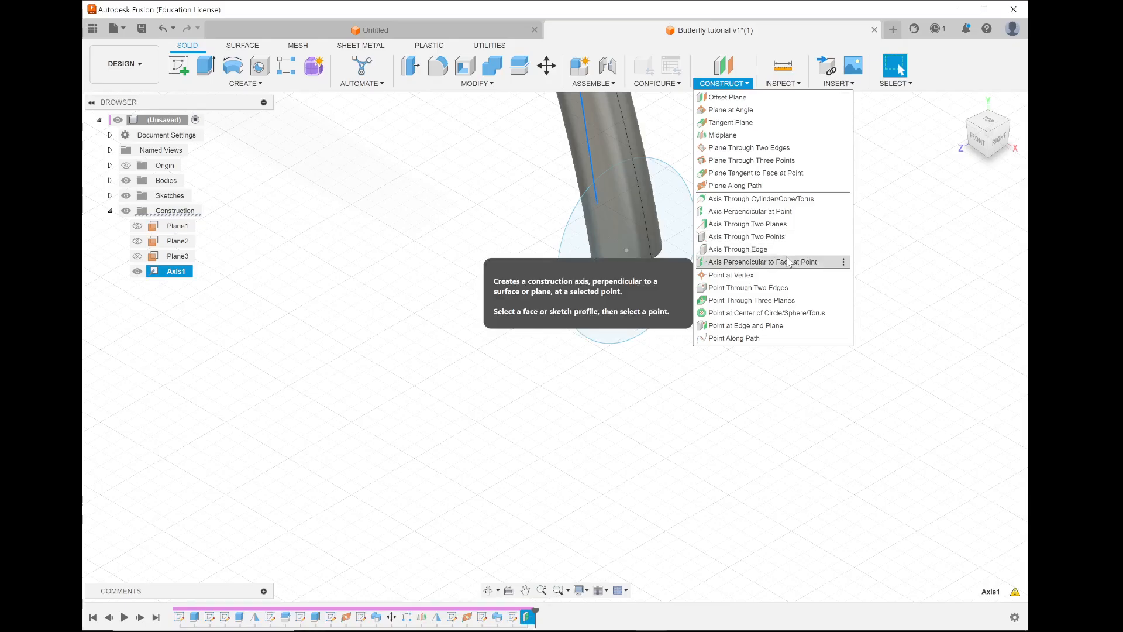
pyautogui.click(164, 276)
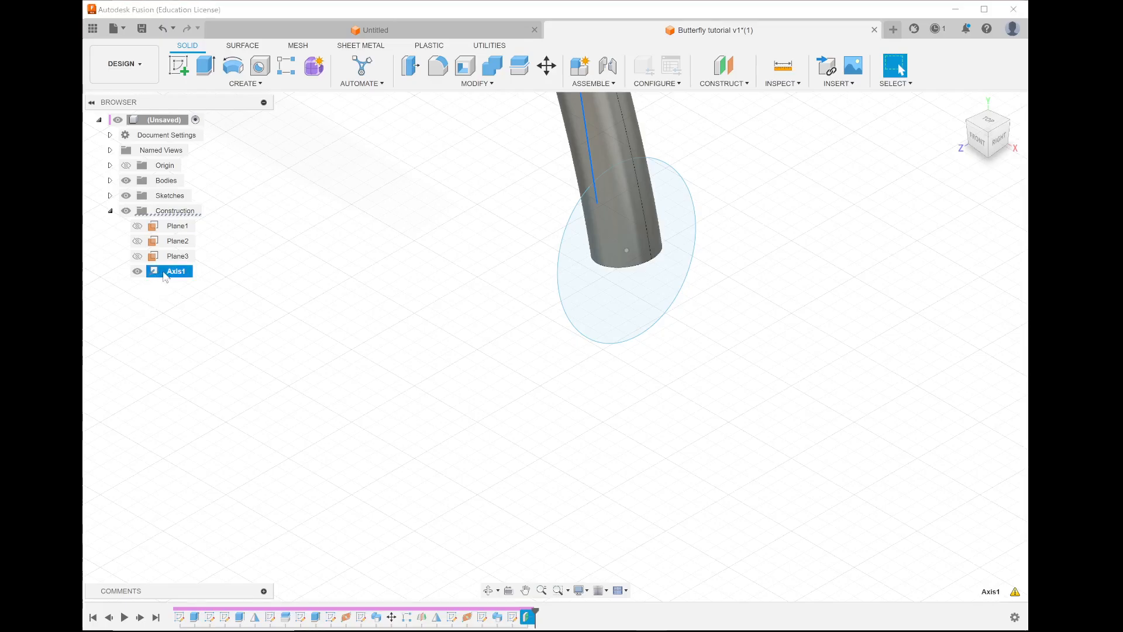
pyautogui.rightClick(163, 276)
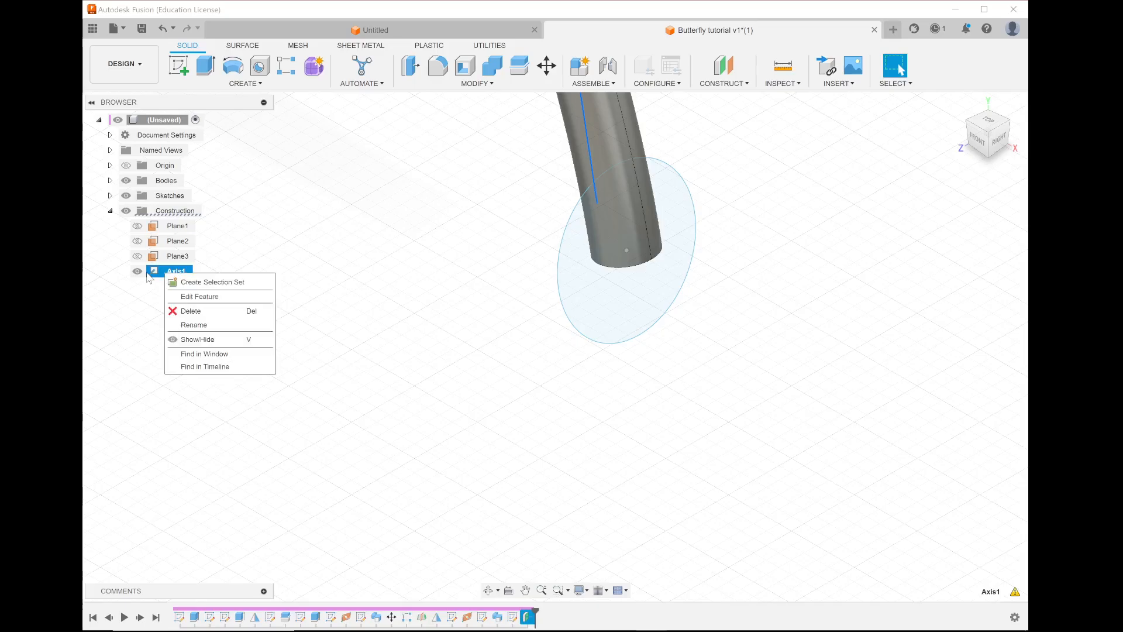
pyautogui.click(183, 310)
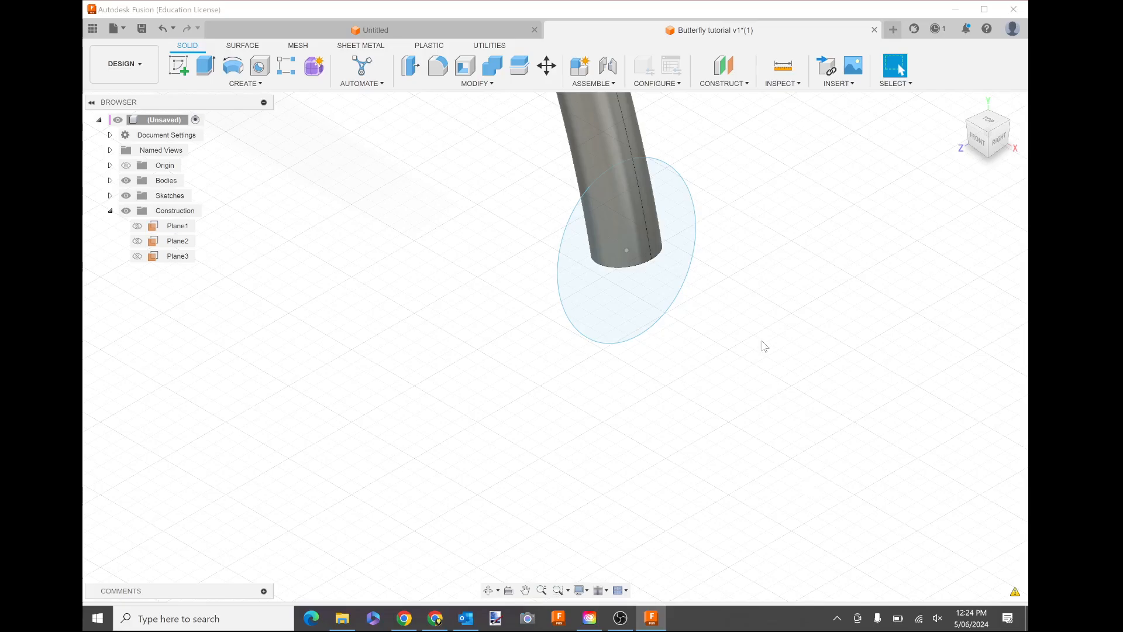
# Create a construction axis perpendicular to the circular end of the antenna's free tip, passing through its centre point.
pyautogui.click(716, 83)
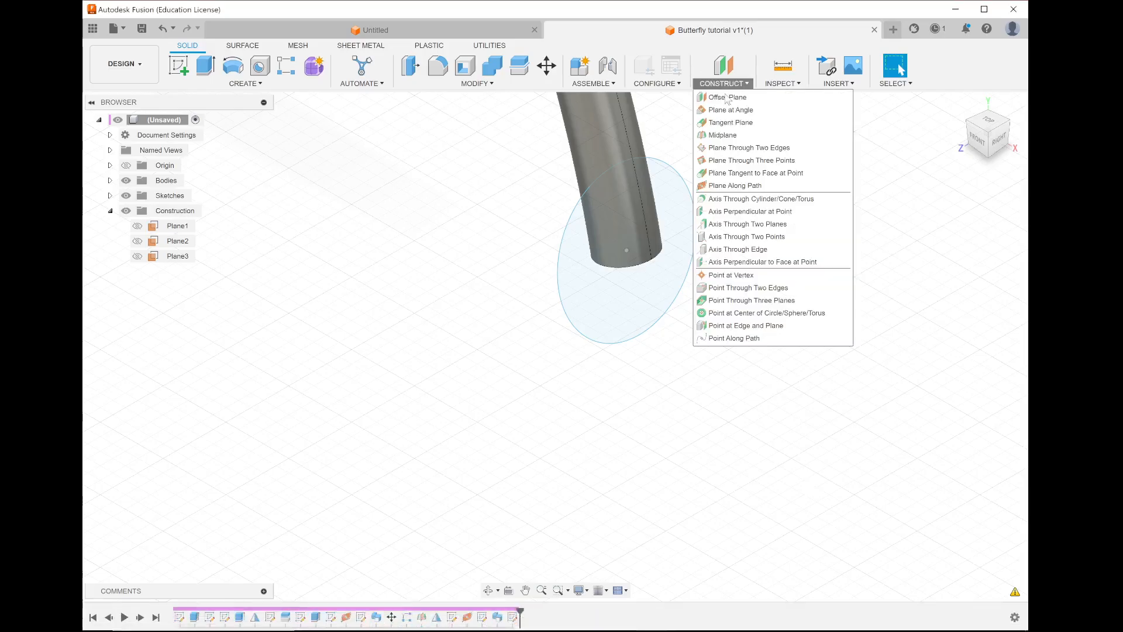
pyautogui.click(772, 264)
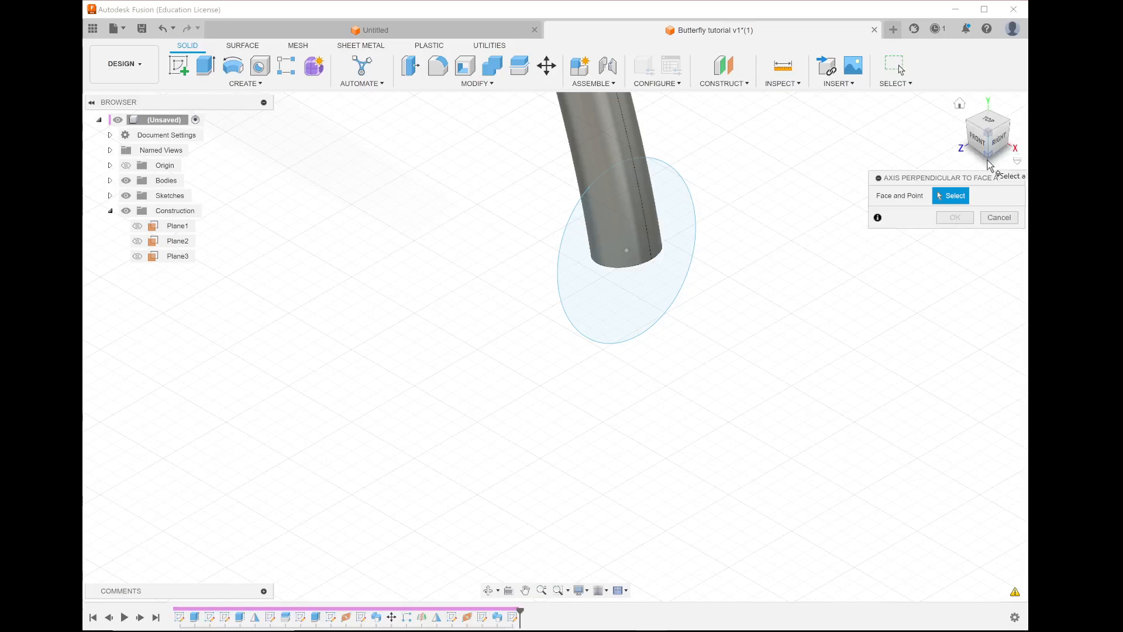
pyautogui.keyDown('shift'); pyautogui.moveTo(590, 252); pyautogui.dragTo(575, 245, button='middle'); pyautogui.keyUp('shift')
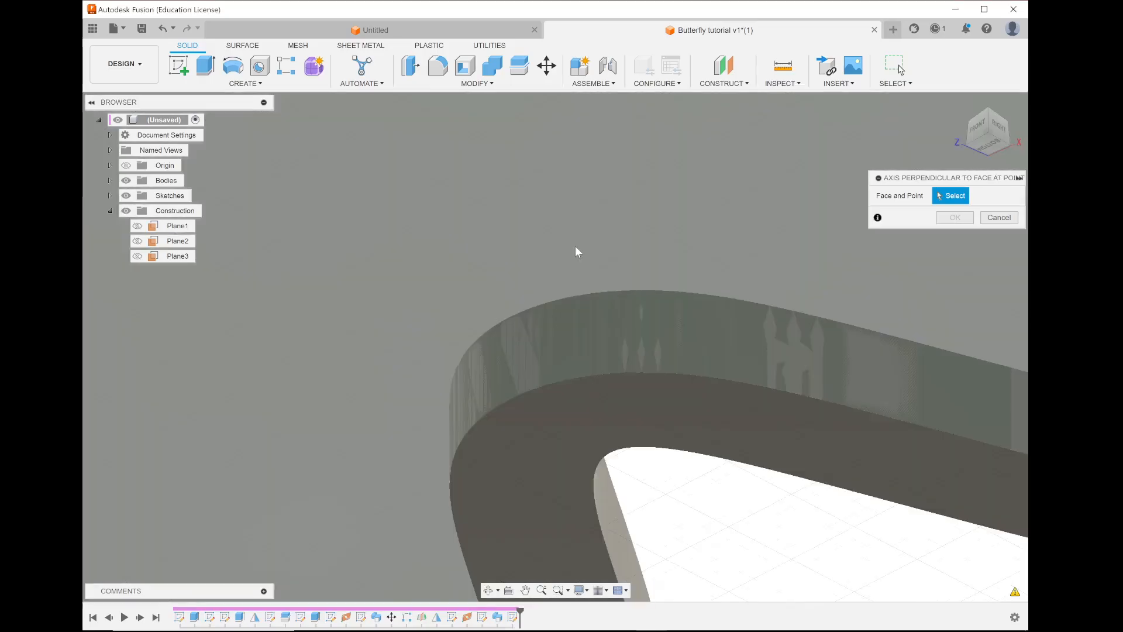
pyautogui.scroll(-3, 434, 331)
pyautogui.scroll(-5, 433, 331)
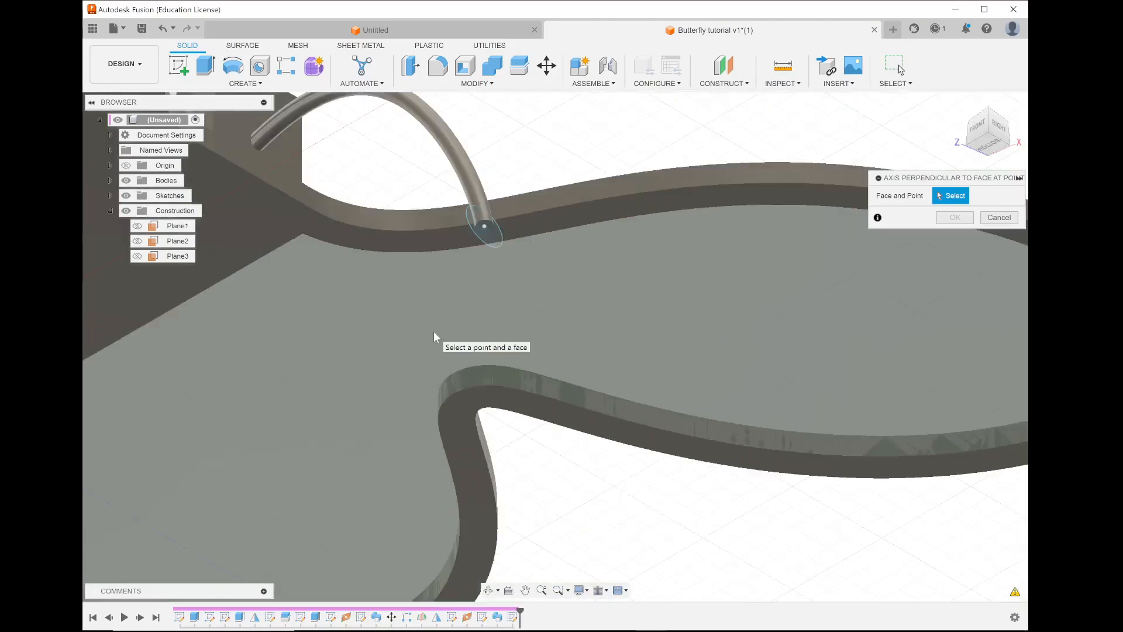
pyautogui.scroll(5, 420, 256)
pyautogui.scroll(2, 420, 256)
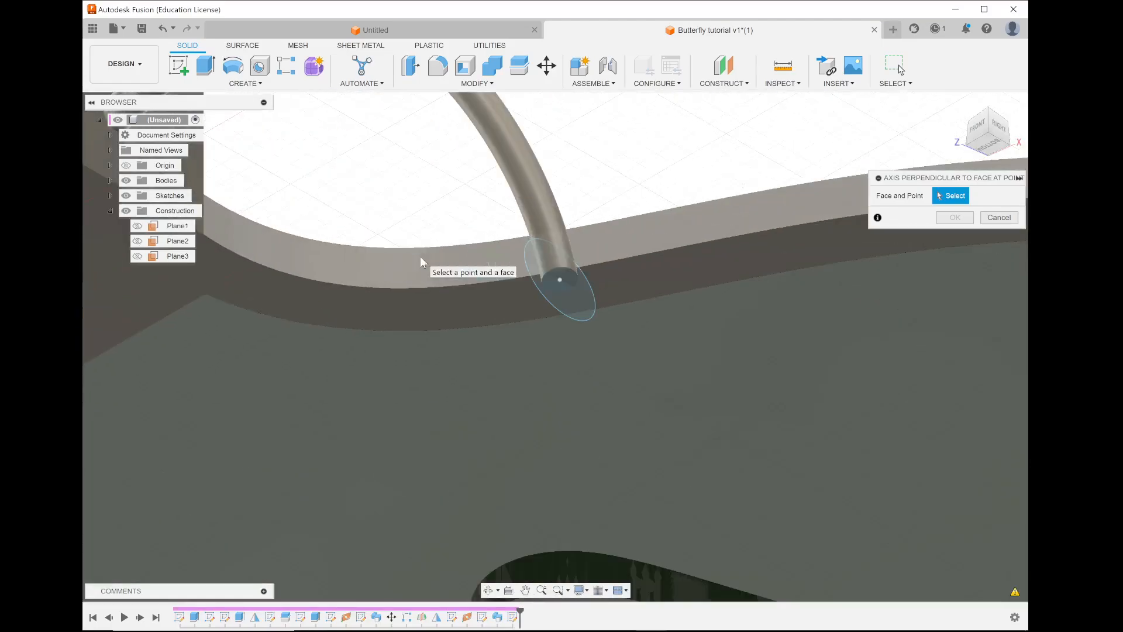
pyautogui.scroll(4, 700, 285)
pyautogui.scroll(3, 699, 286)
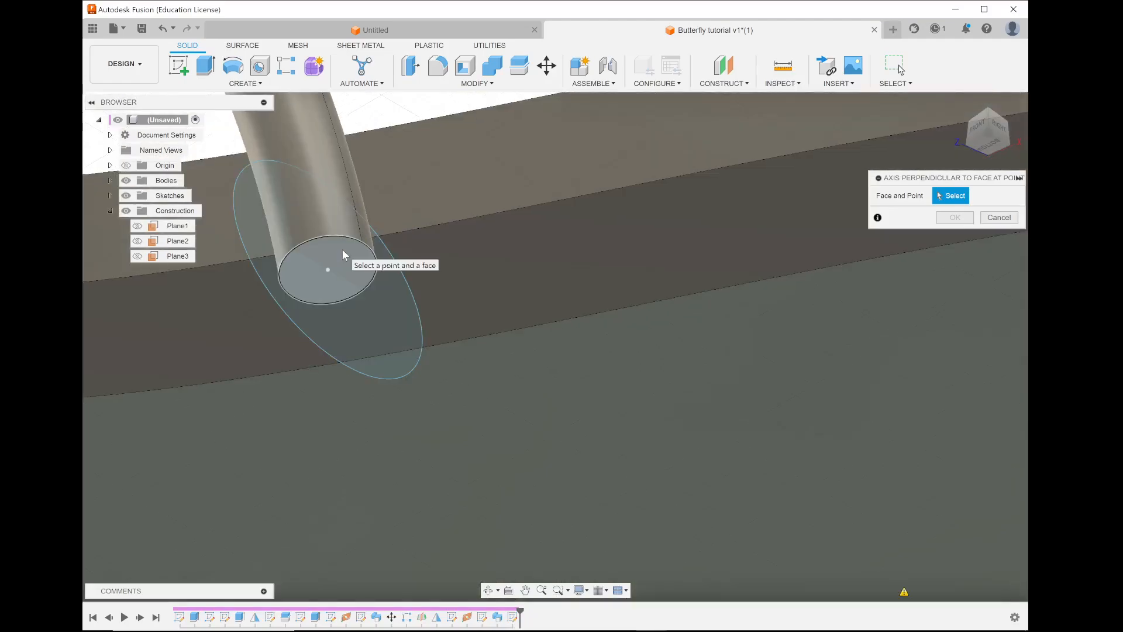
pyautogui.click(343, 254)
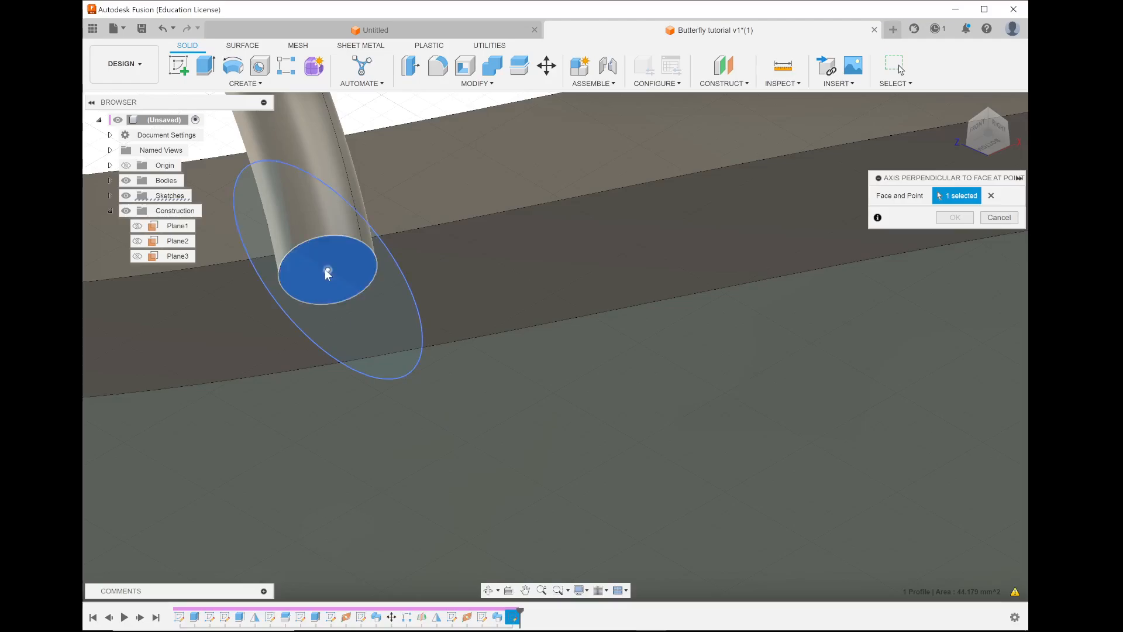
pyautogui.click(327, 271)
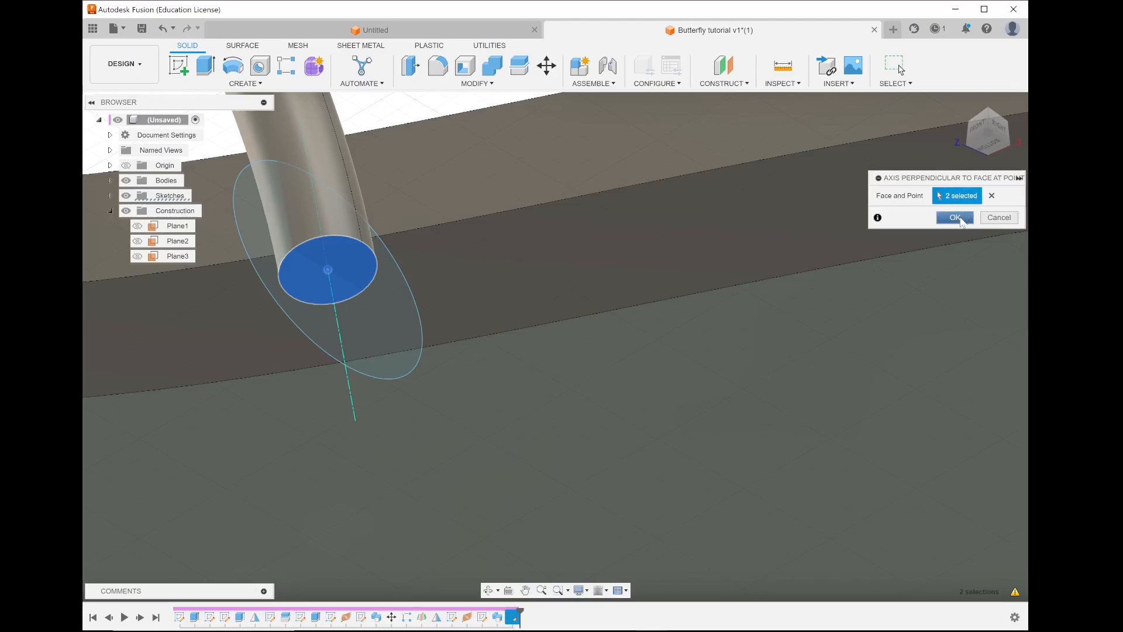
pyautogui.click(958, 218)
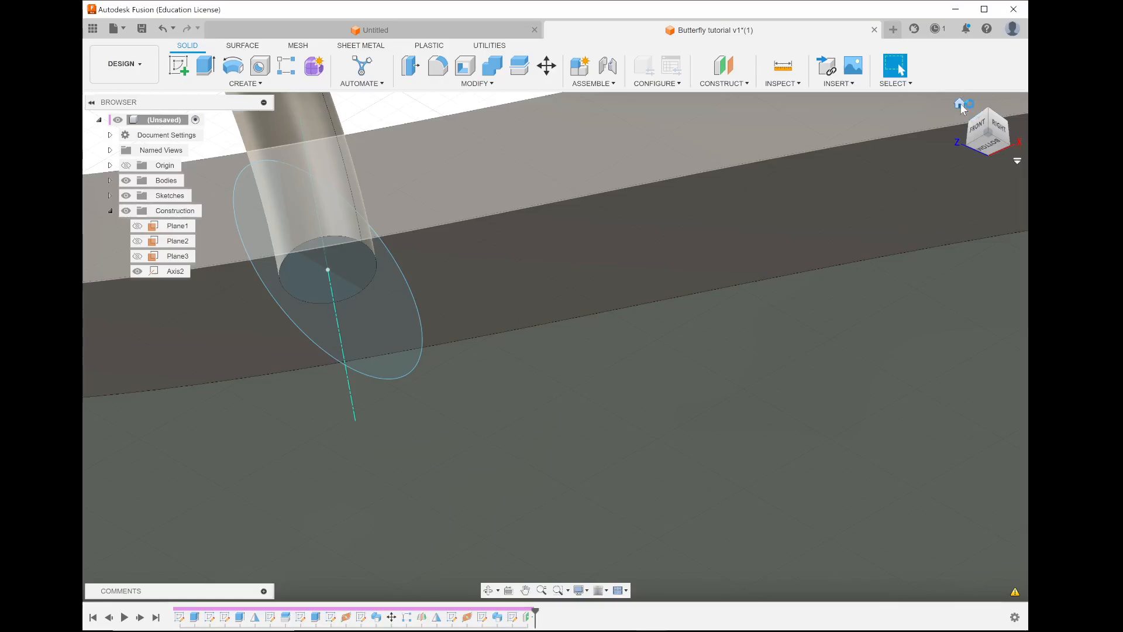
# Try to revolve the circle at the antenna tip about the new perpendicular axis as a new body.
pyautogui.click(960, 104)
pyautogui.scroll(5, 631, 519)
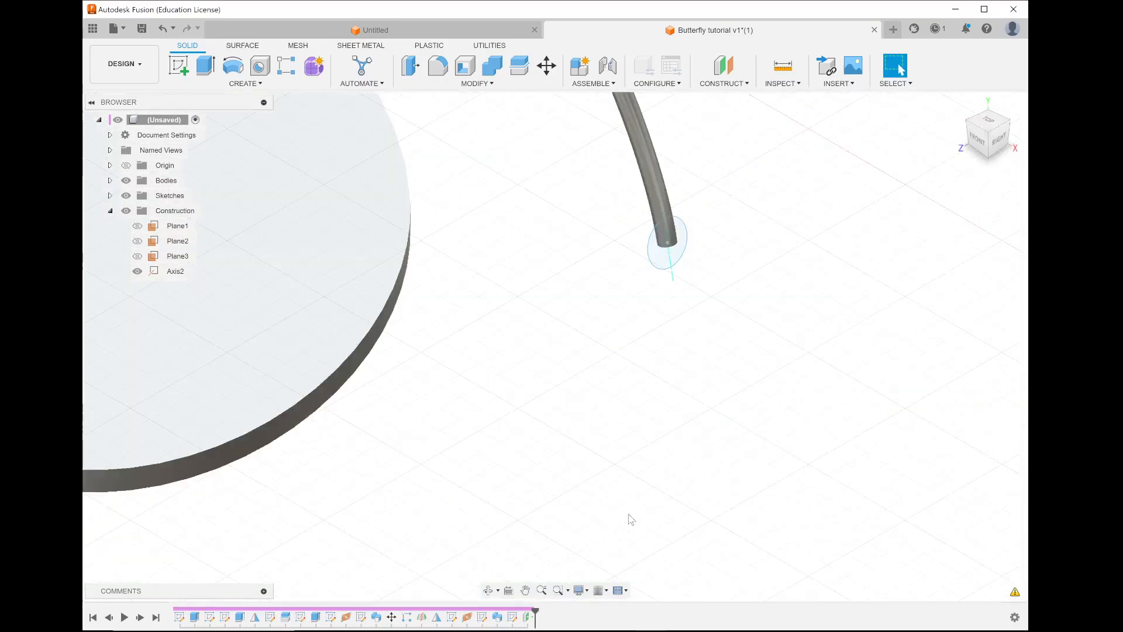
pyautogui.scroll(4, 631, 520)
pyautogui.scroll(-5, 631, 519)
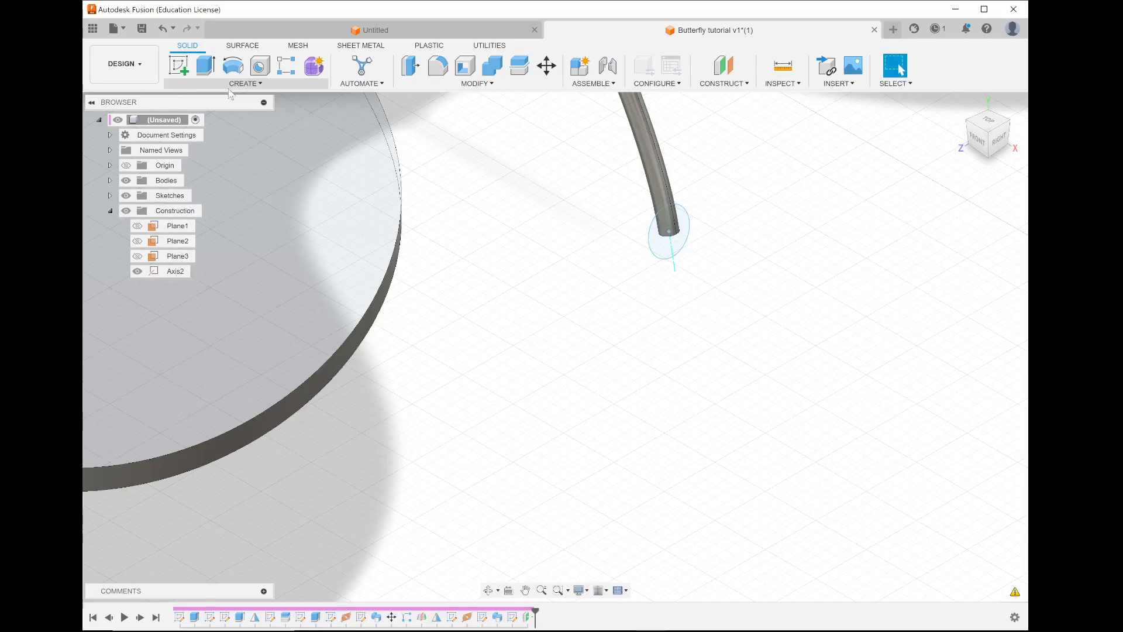
pyautogui.click(230, 89)
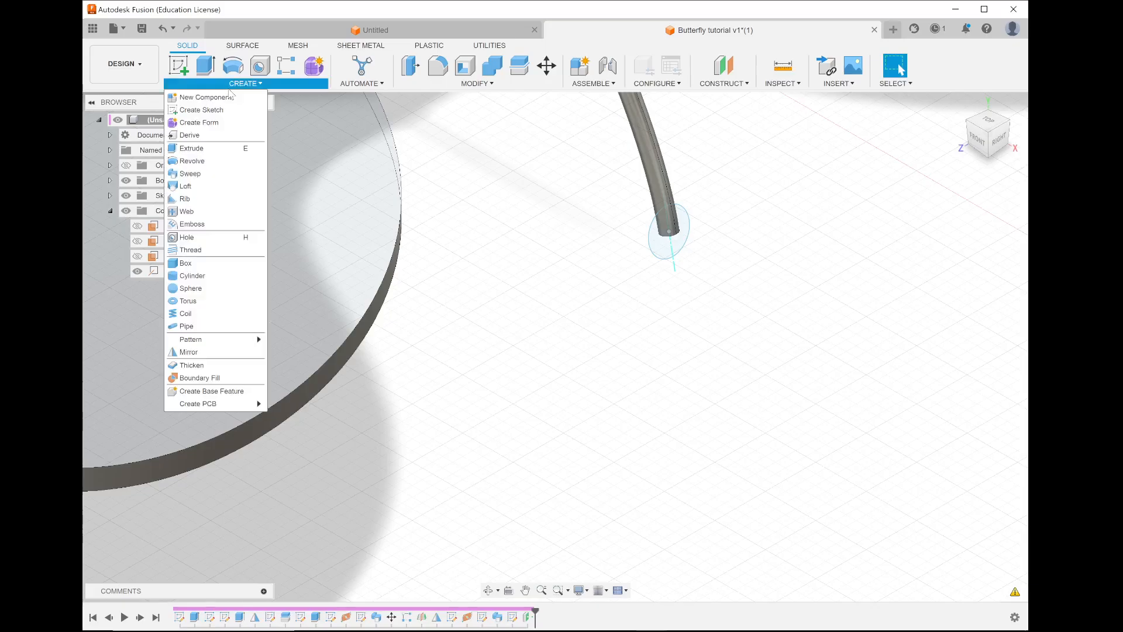
pyautogui.click(214, 167)
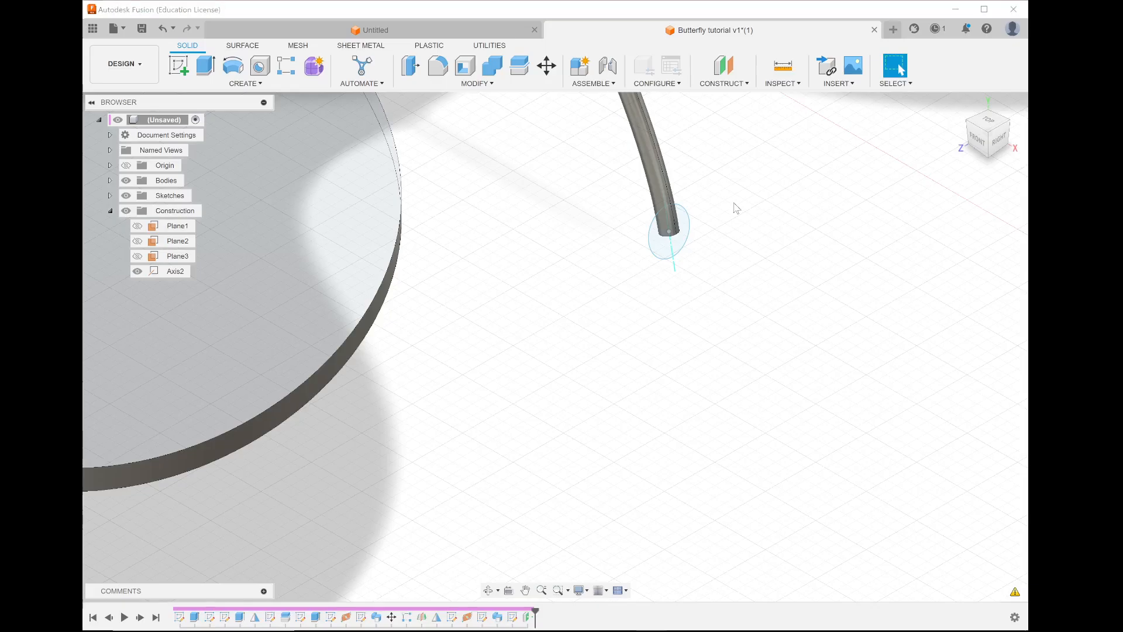
pyautogui.scroll(1, 714, 216)
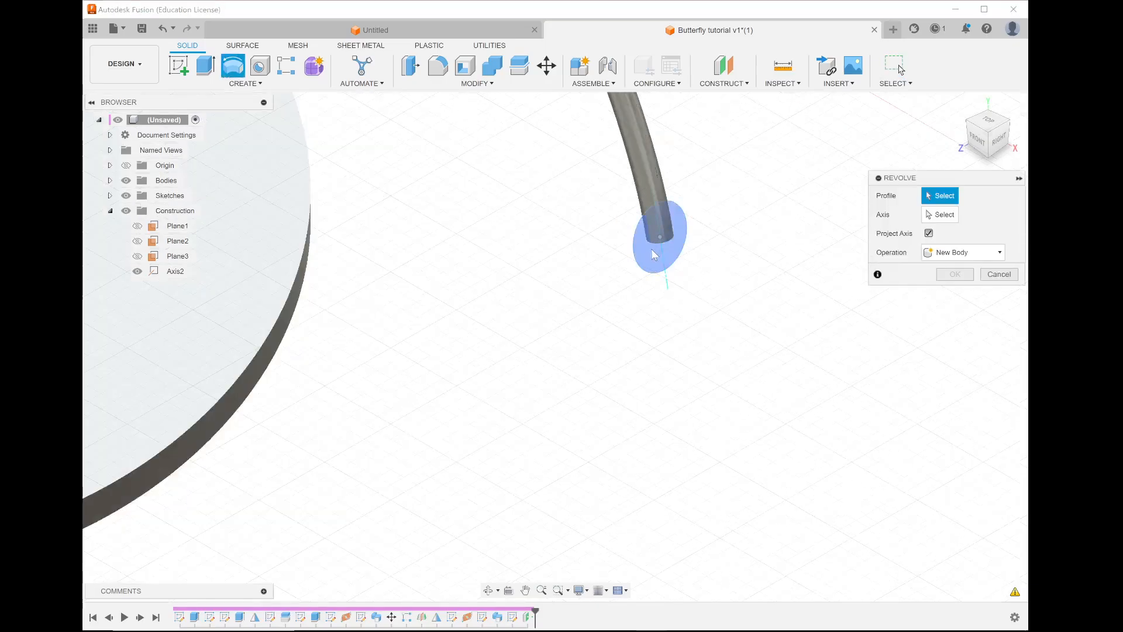
pyautogui.click(656, 264)
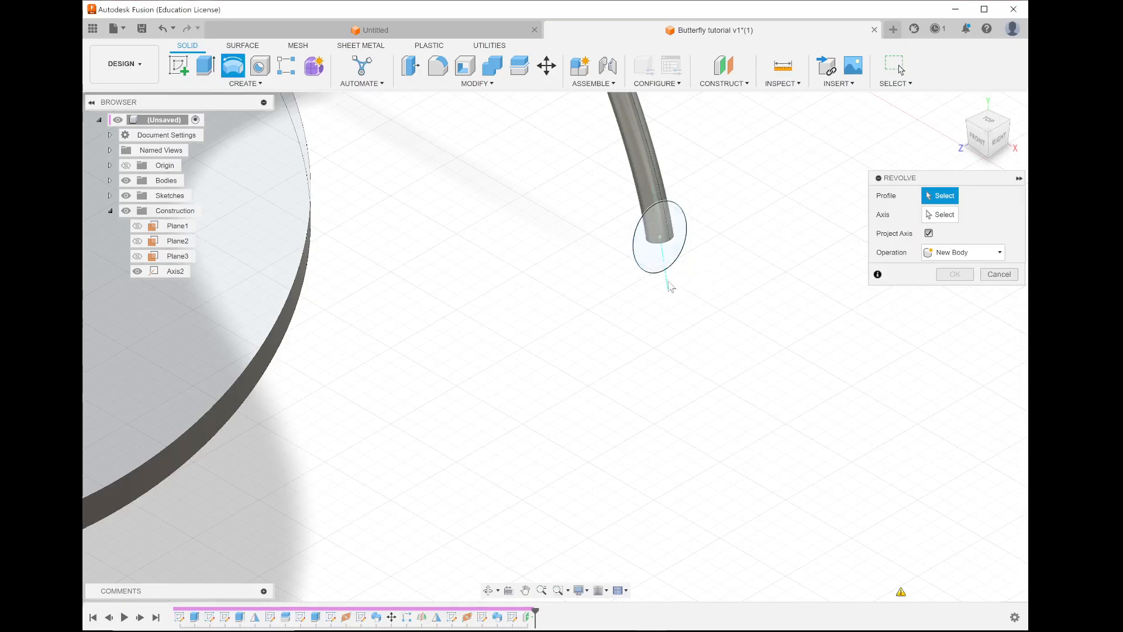
pyautogui.click(941, 213)
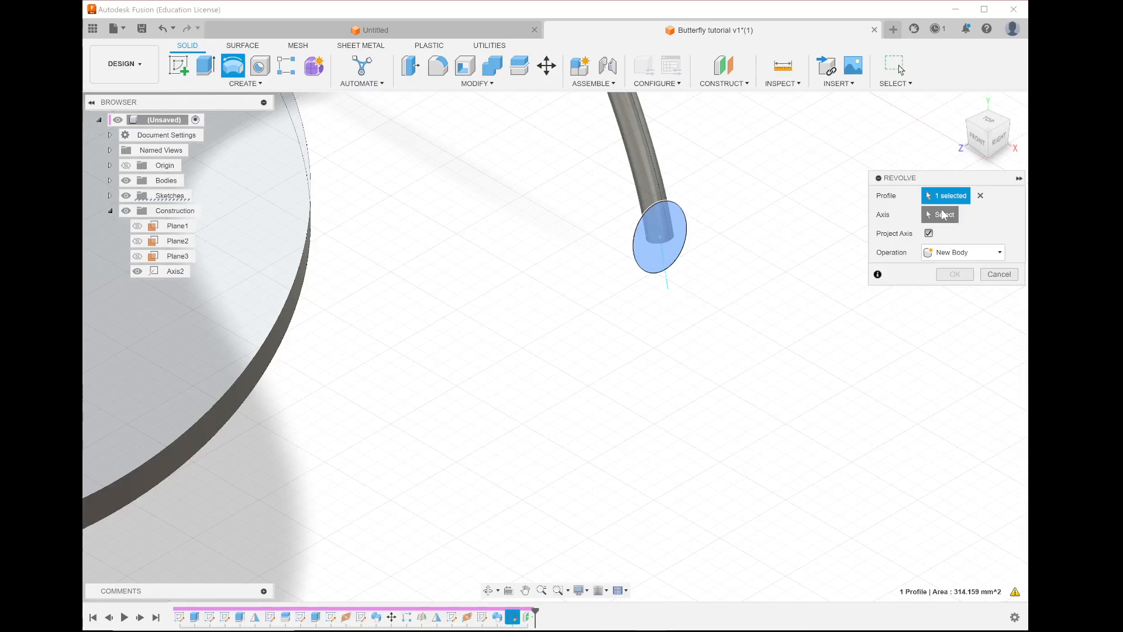
pyautogui.click(671, 285)
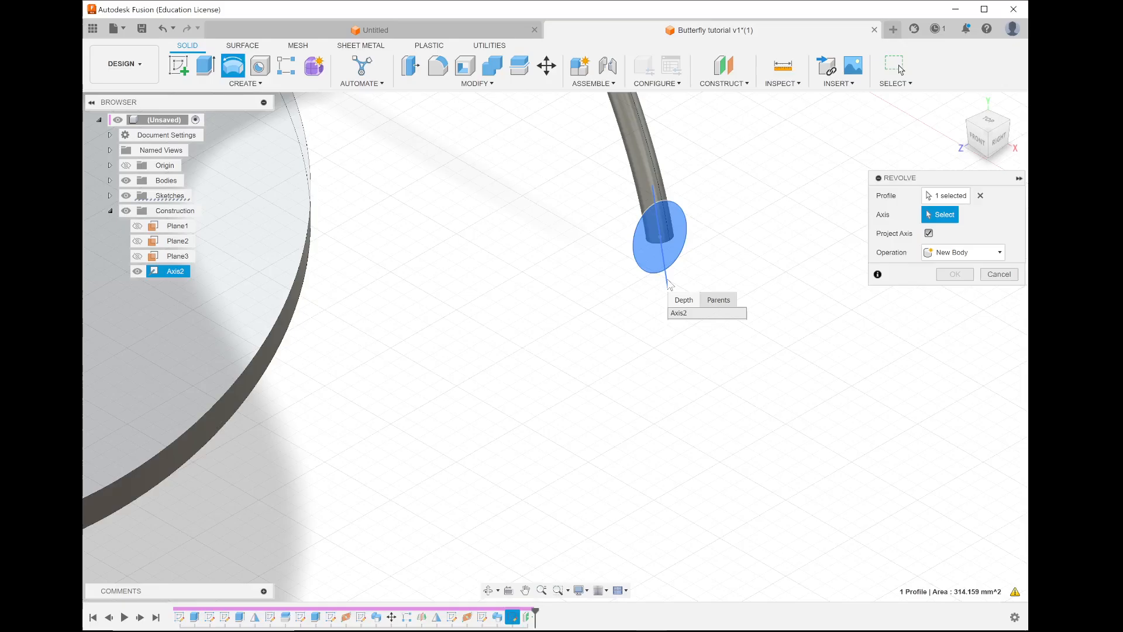
pyautogui.click(685, 314)
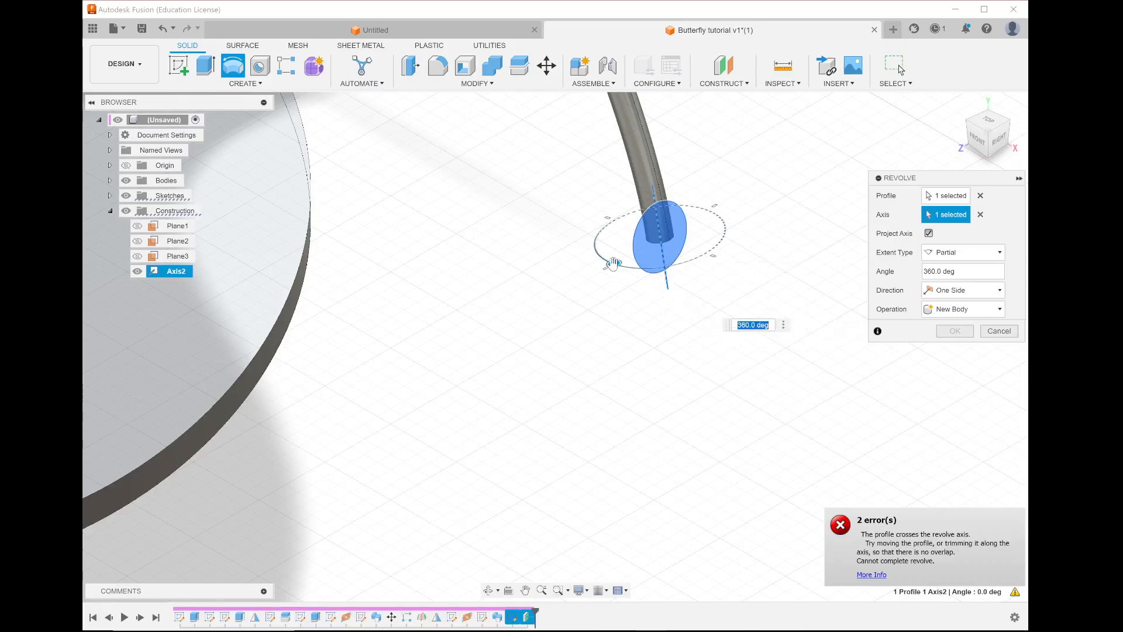
# Try the revolve with a 295° angle and the Join operation, and cancel it.
pyautogui.moveTo(612, 263); pyautogui.dragTo(683, 258)
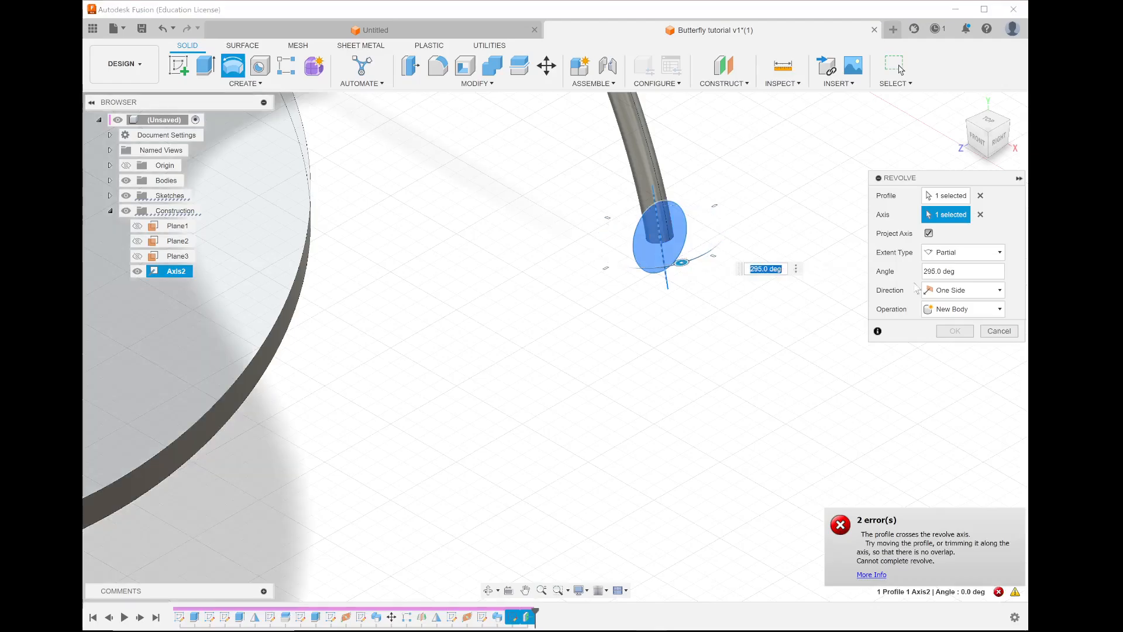
pyautogui.click(962, 309)
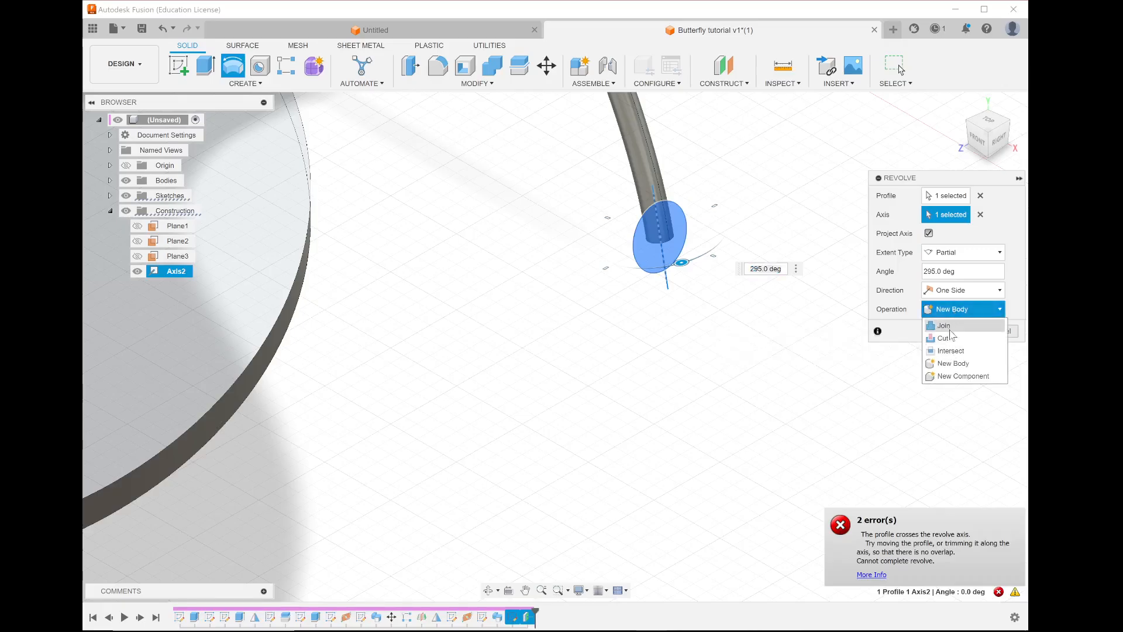
pyautogui.click(946, 326)
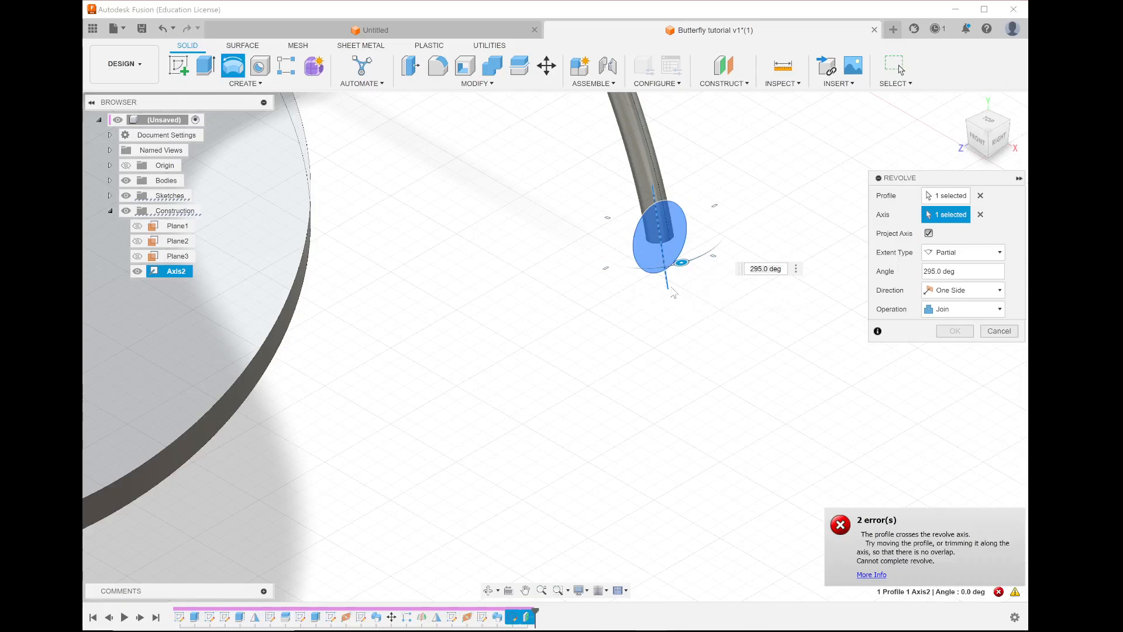
pyautogui.moveTo(682, 263); pyautogui.dragTo(714, 272)
pyautogui.click(998, 331)
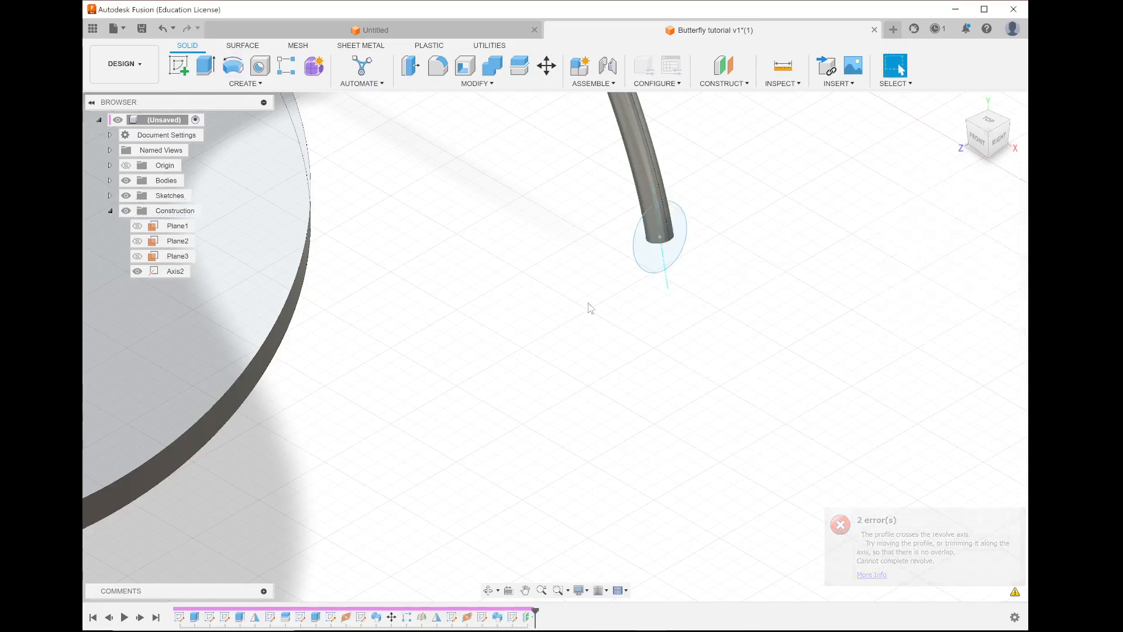
pyautogui.rightClick(512, 618)
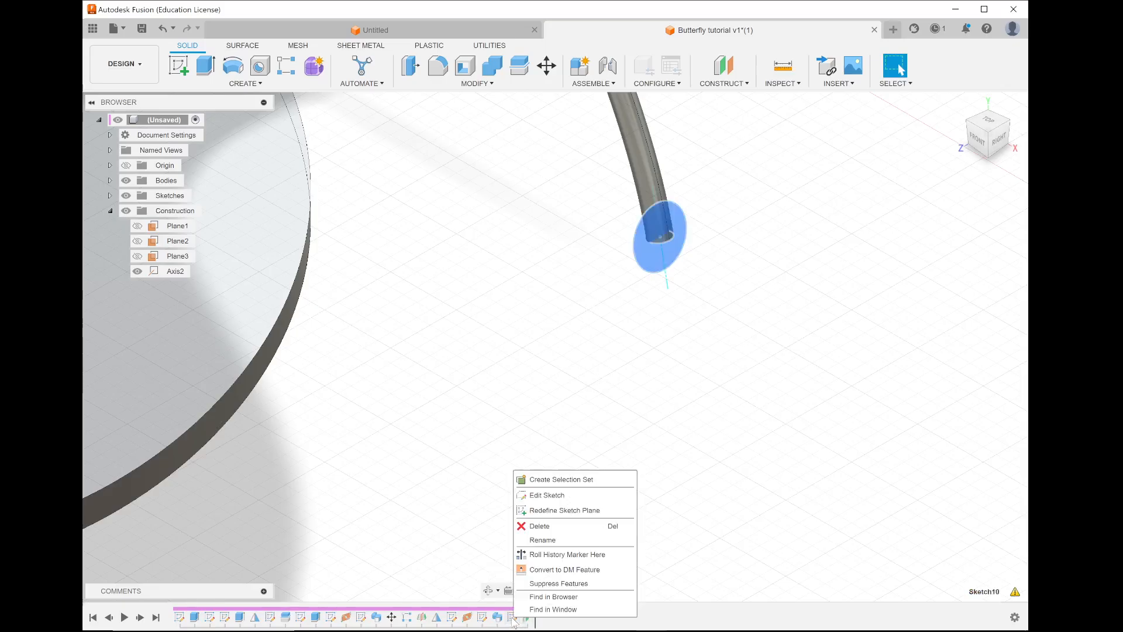
pyautogui.click(549, 501)
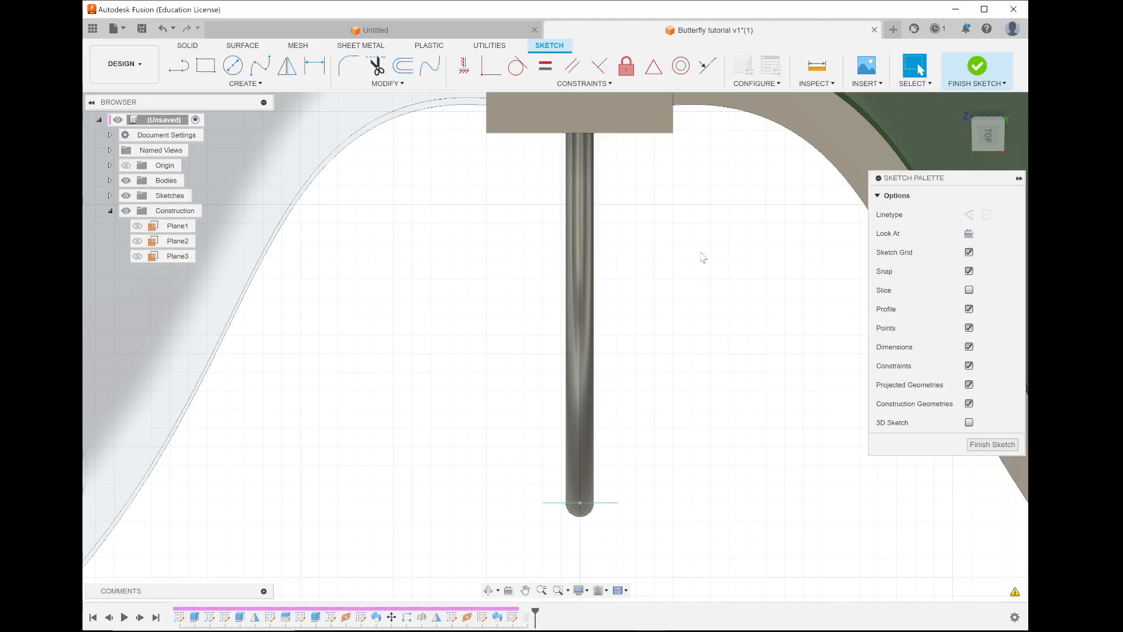
pyautogui.scroll(5, 615, 436)
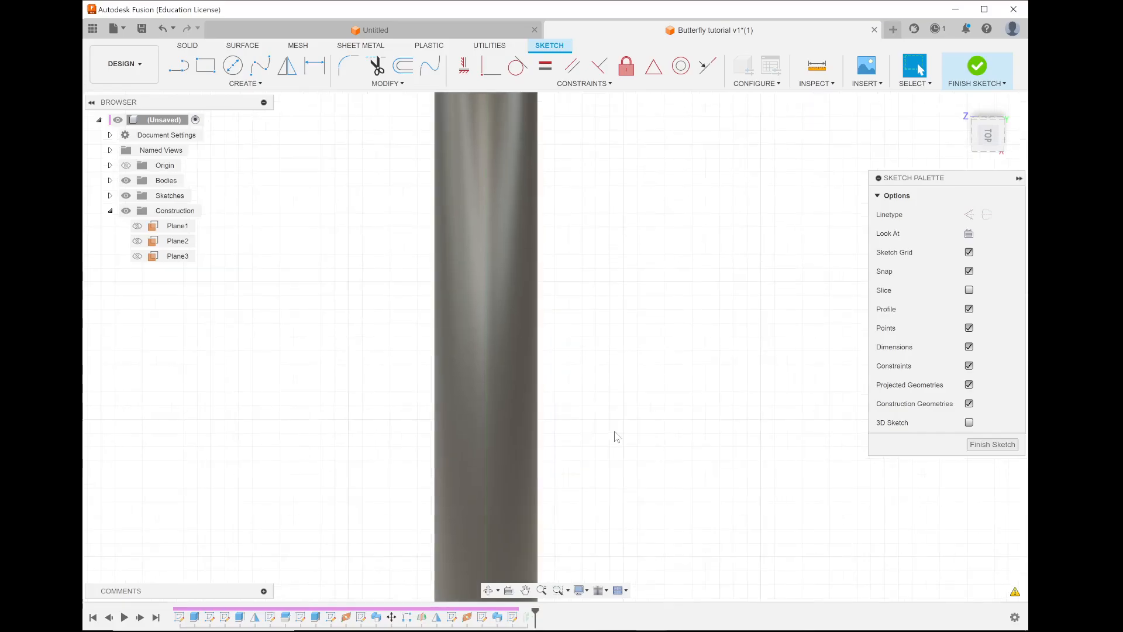
pyautogui.scroll(-5, 615, 436)
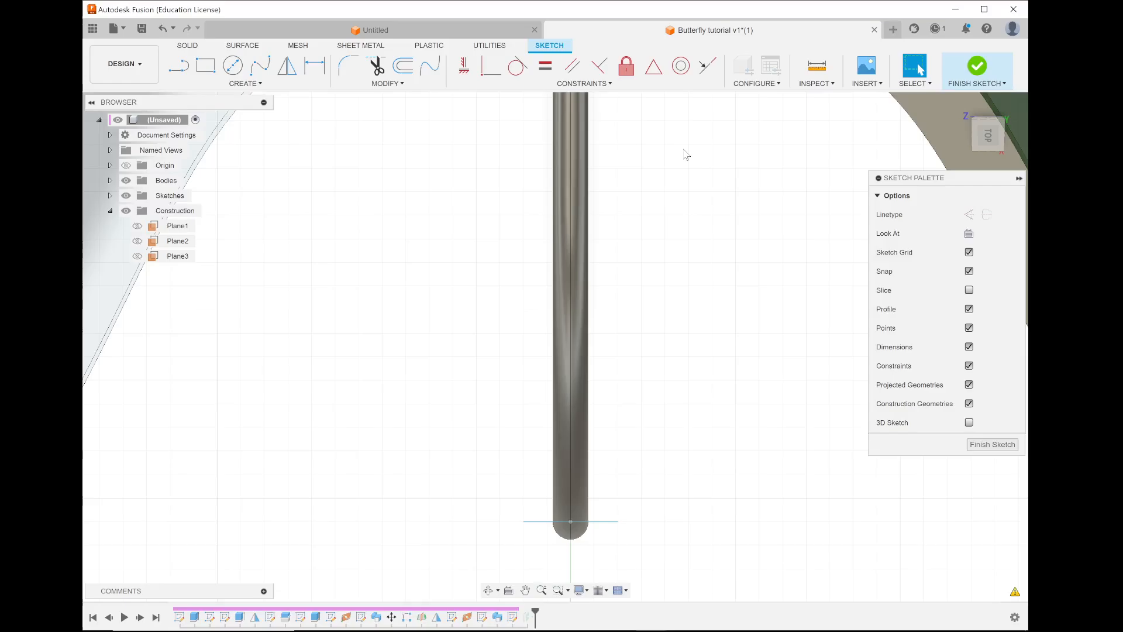
pyautogui.press('l')
pyautogui.click(997, 58)
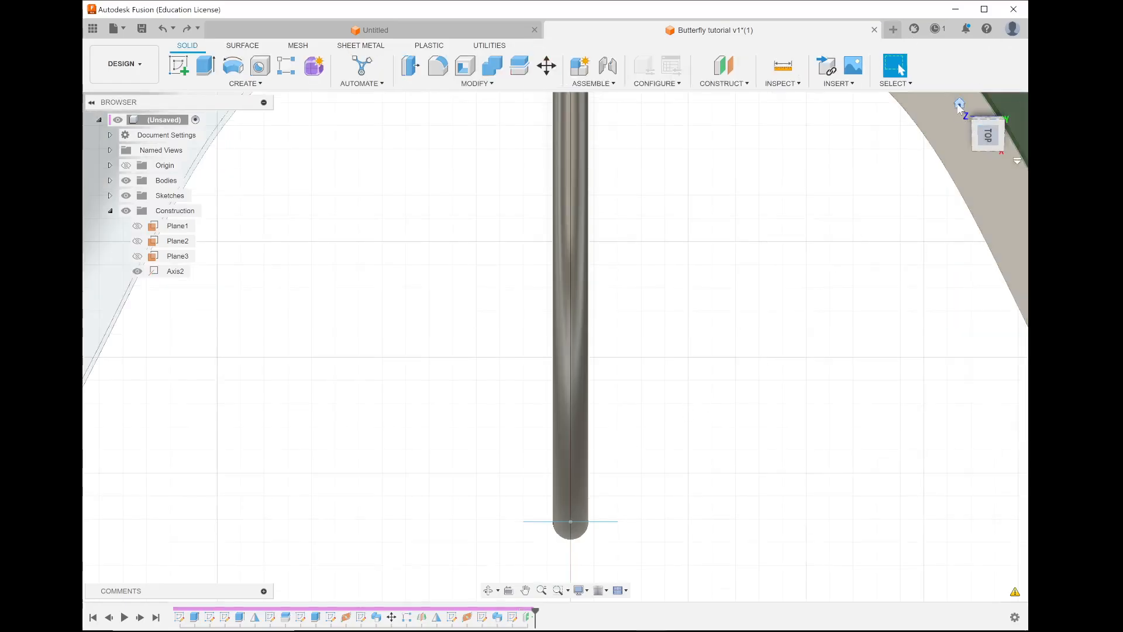
pyautogui.click(960, 105)
pyautogui.scroll(6, 706, 548)
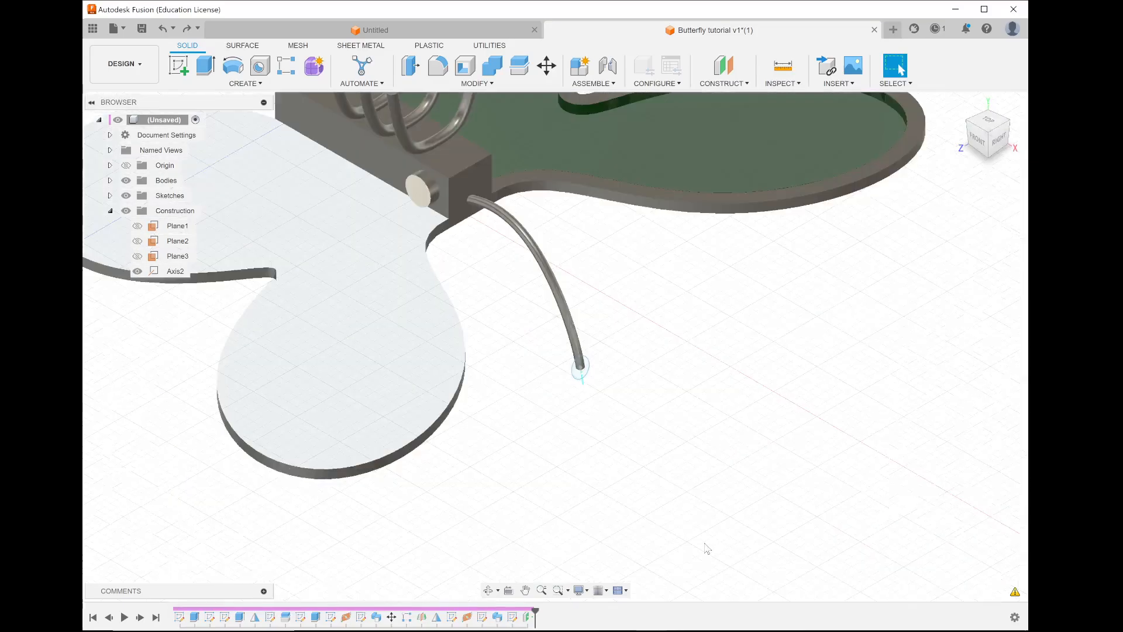
pyautogui.scroll(4, 361, 131)
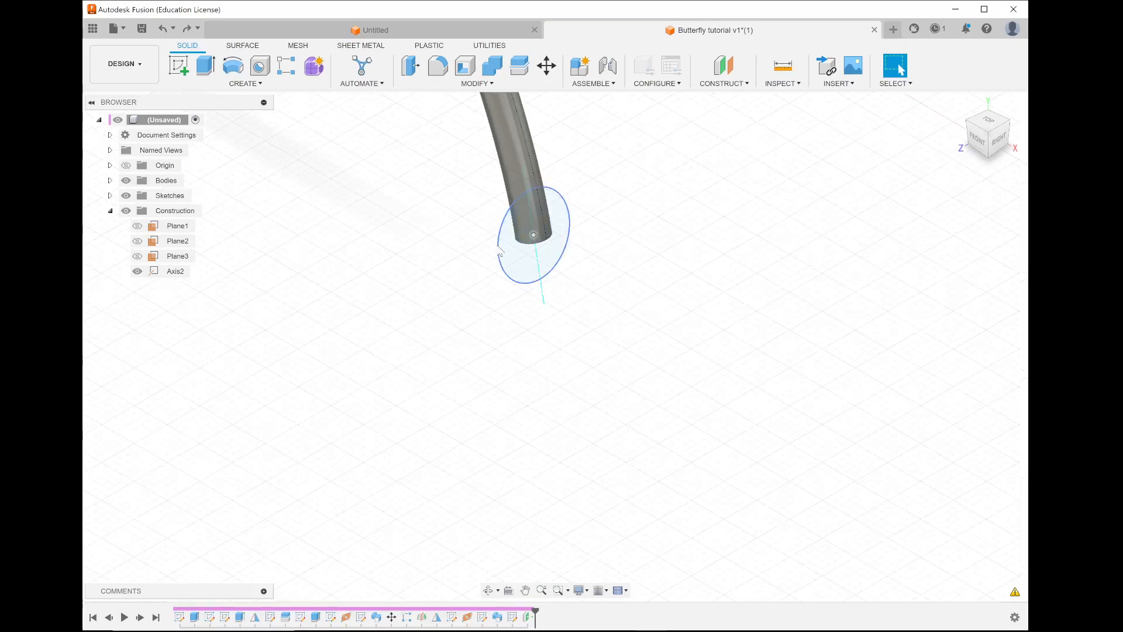
pyautogui.click(509, 249)
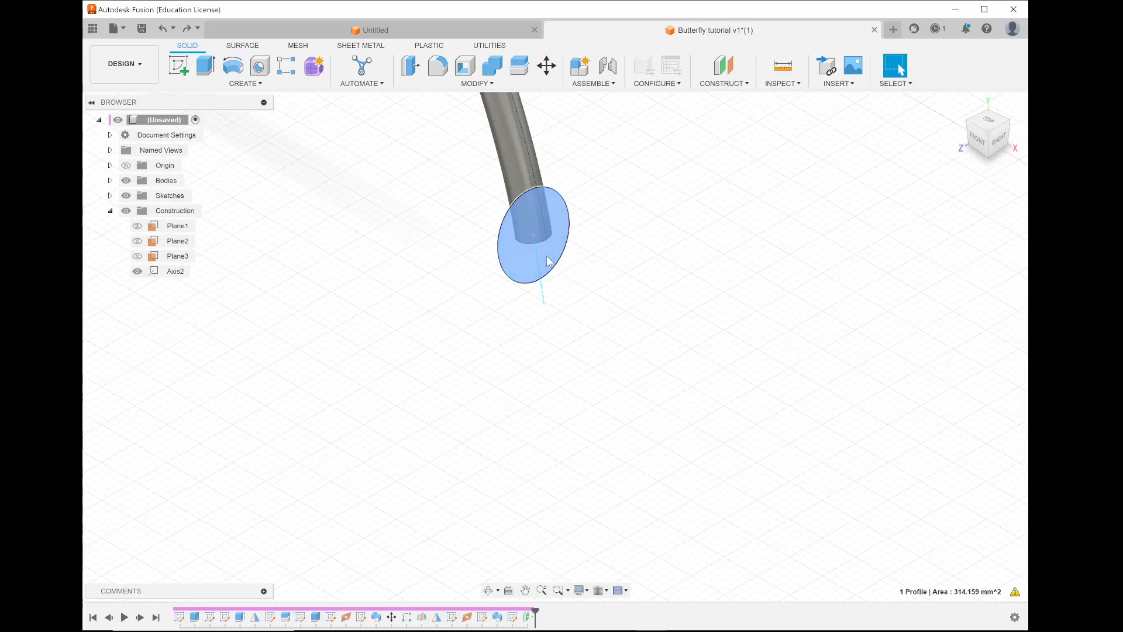
pyautogui.moveTo(562, 272); pyautogui.dragTo(565, 277)
pyautogui.moveTo(657, 626)
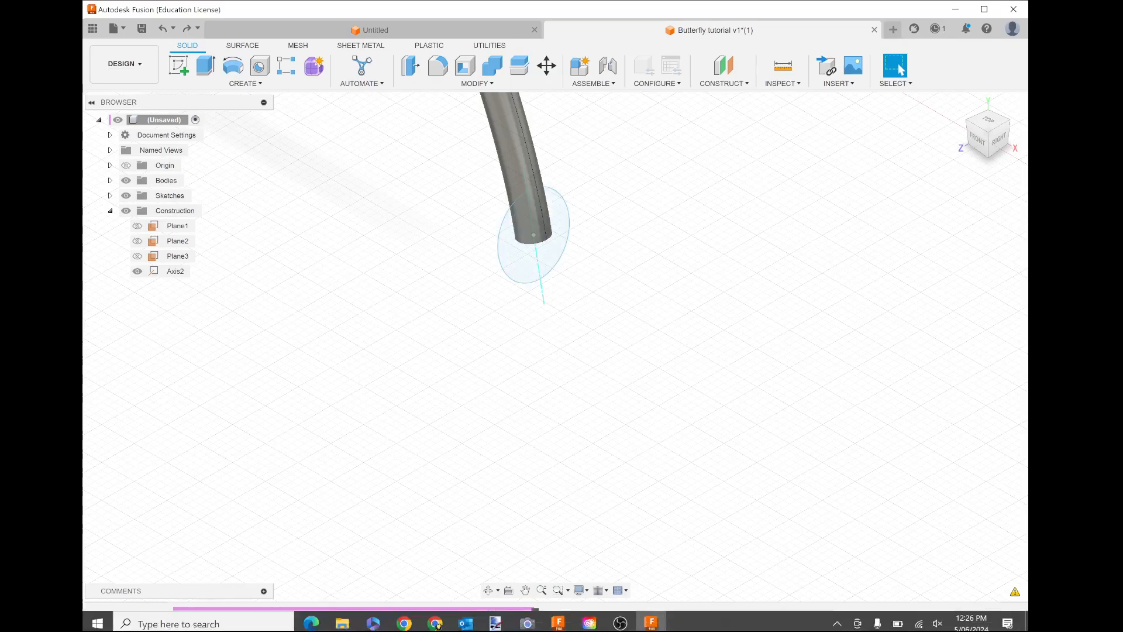
pyautogui.click(620, 618)
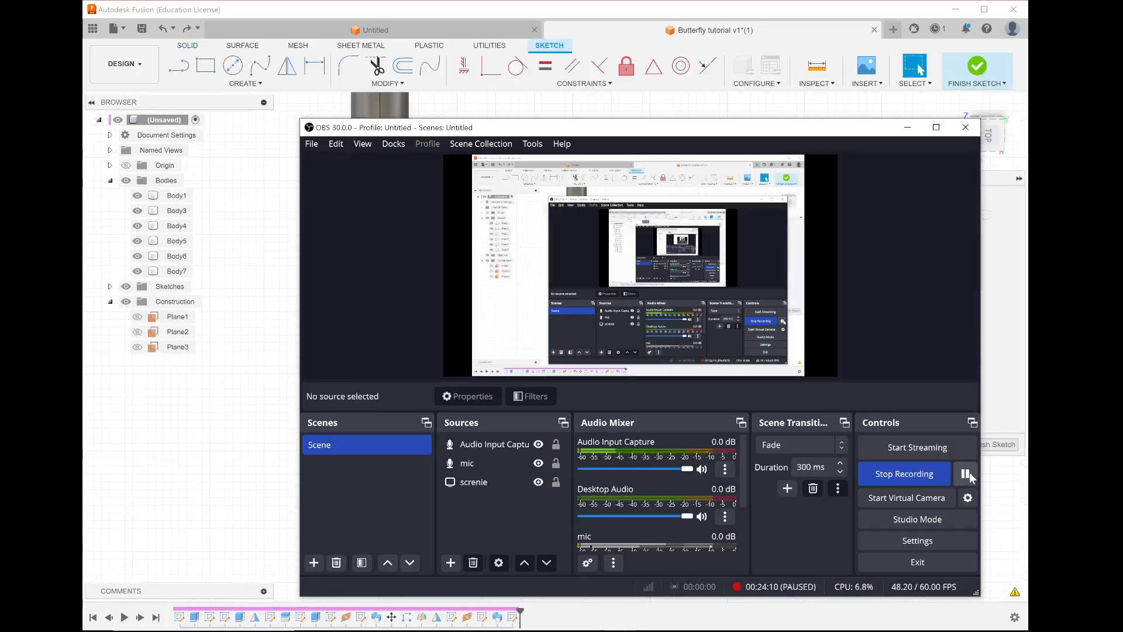
pyautogui.click(907, 127)
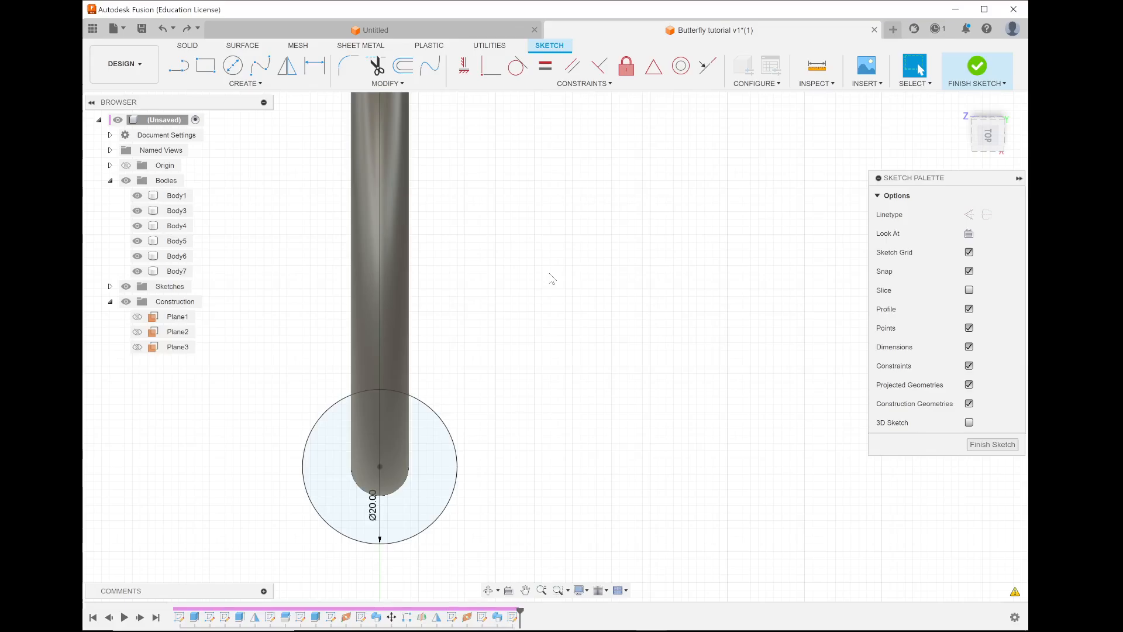
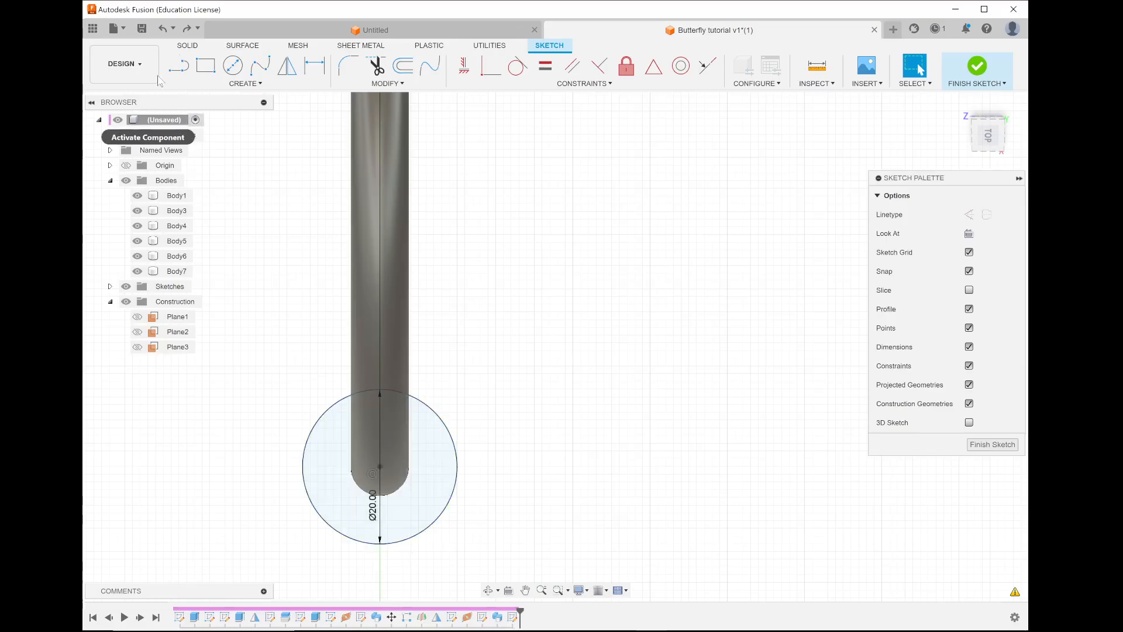
# Sketch a line along the vertical diameter of the circle at the antenna tip, splitting it in half, and finish the sketch.
pyautogui.click(179, 65)
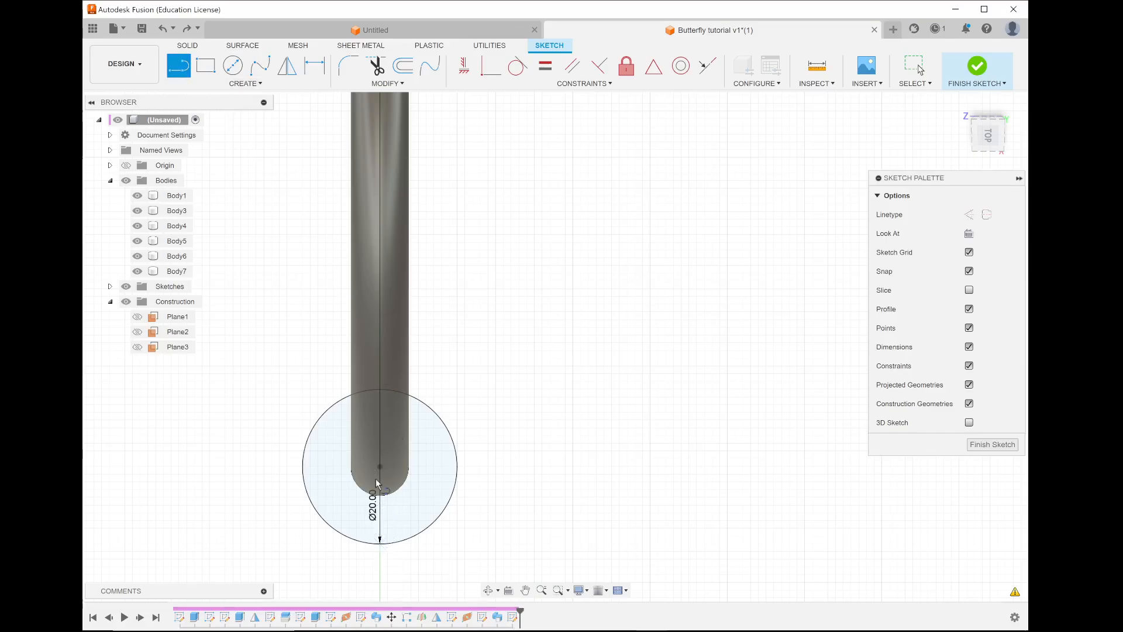
pyautogui.click(380, 542)
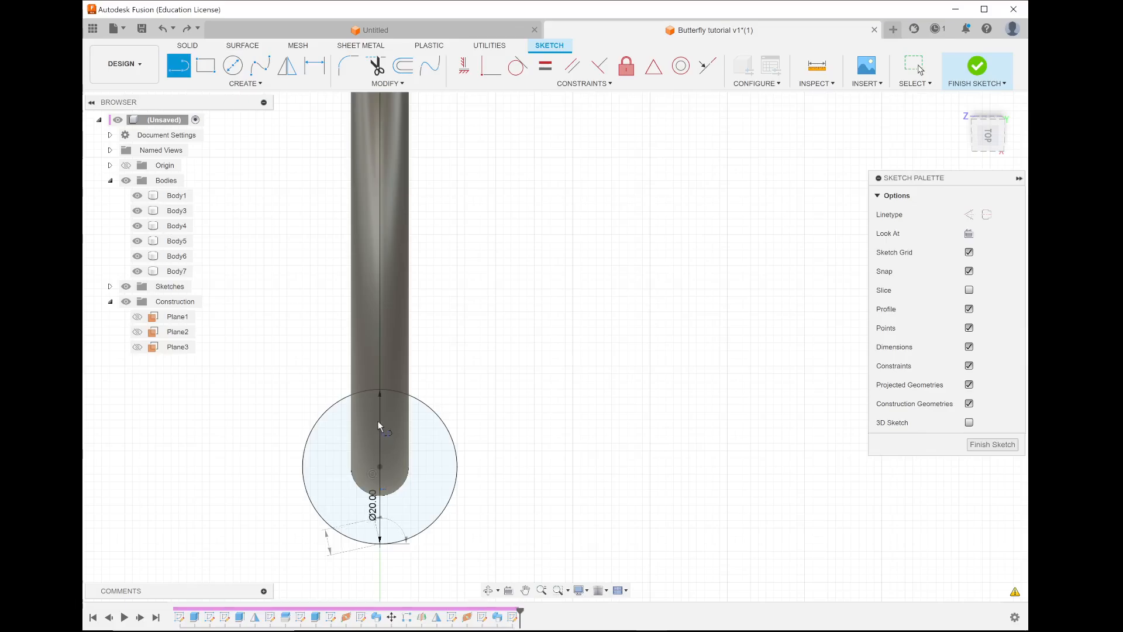
pyautogui.doubleClick(380, 391)
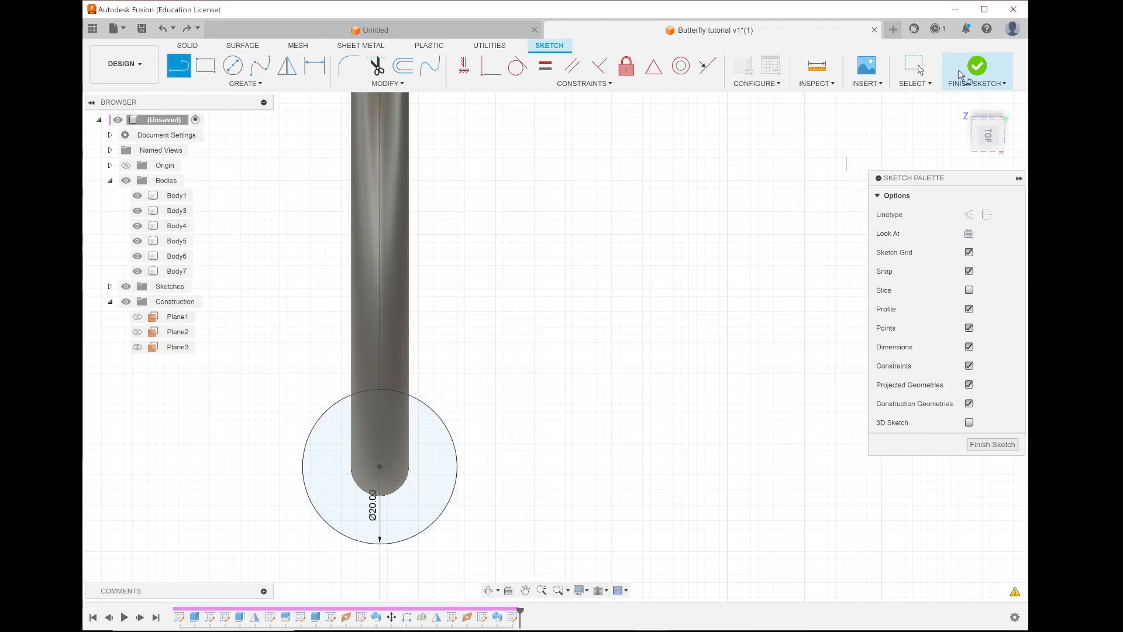
pyautogui.click(977, 67)
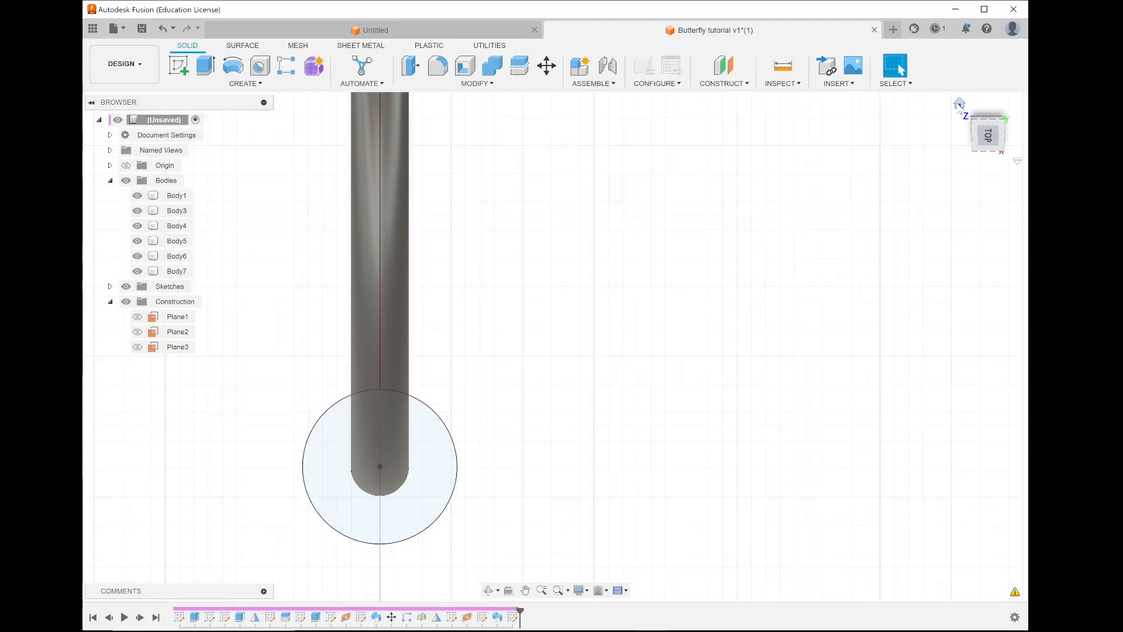
# Start a Revolve using both profile regions in one half of the antenna-tip circle, including the part inside the antenna's end.
pyautogui.click(959, 104)
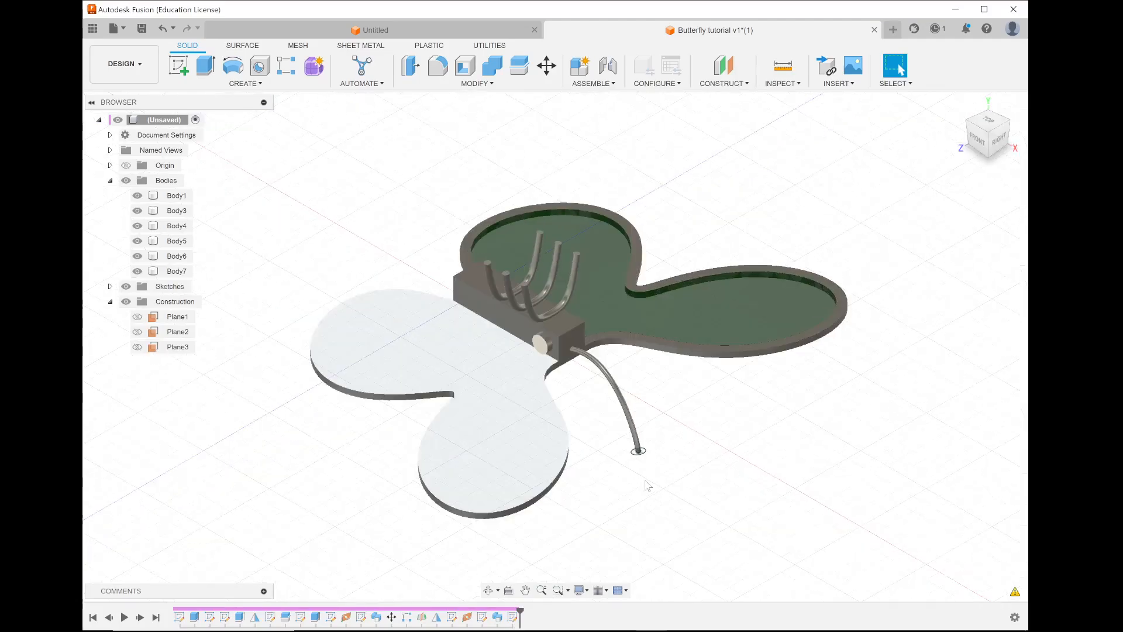
pyautogui.scroll(5, 647, 485)
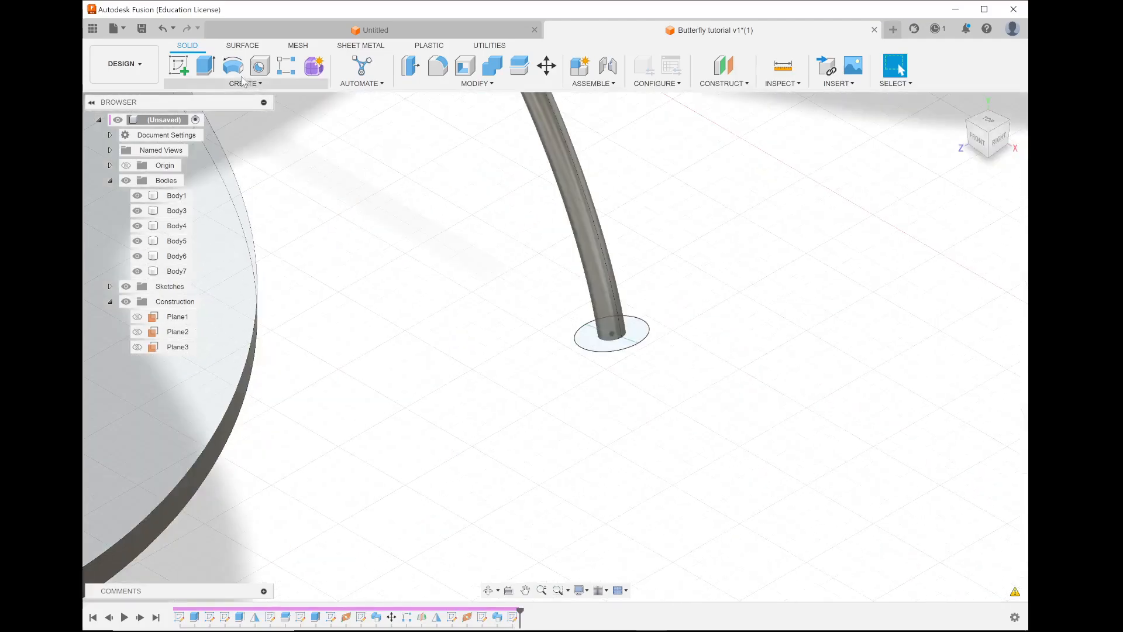
pyautogui.click(235, 84)
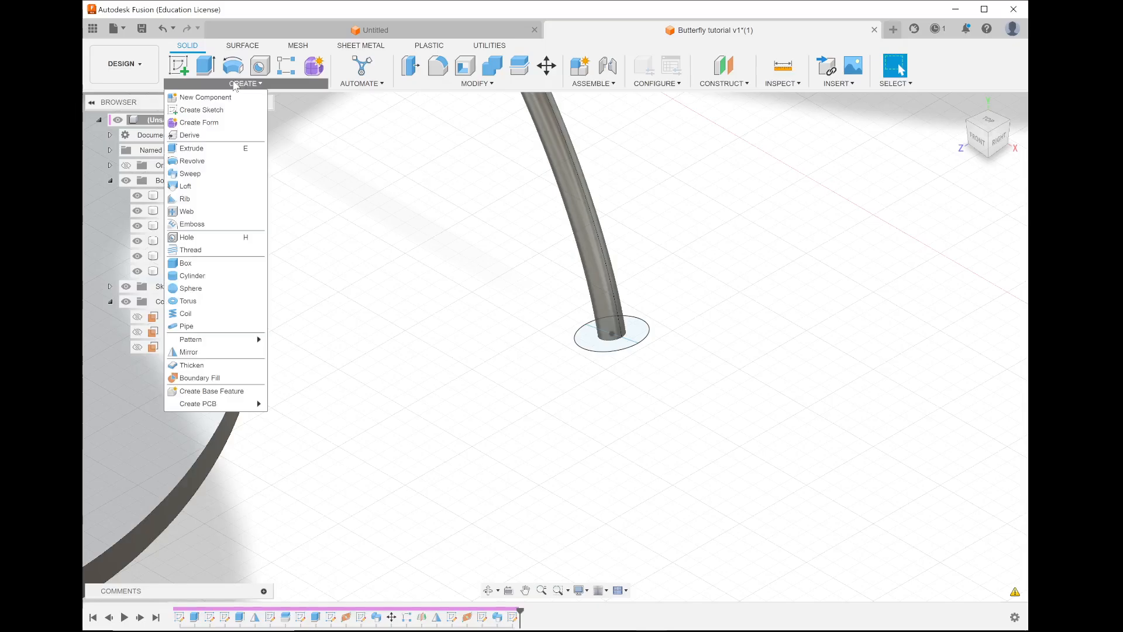
pyautogui.click(201, 164)
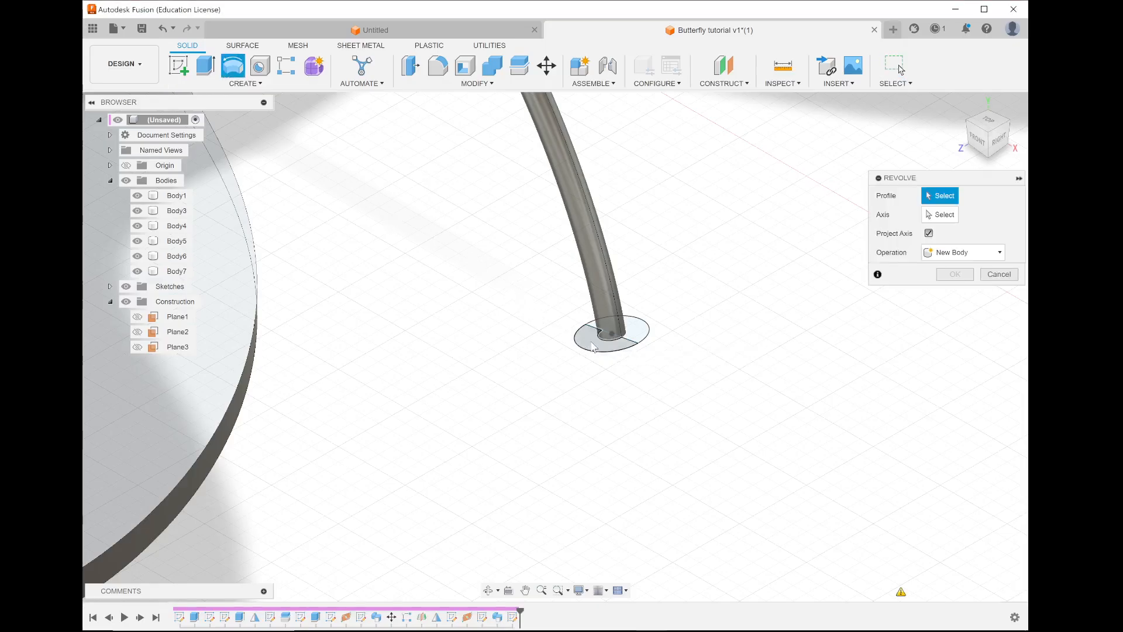
pyautogui.click(592, 346)
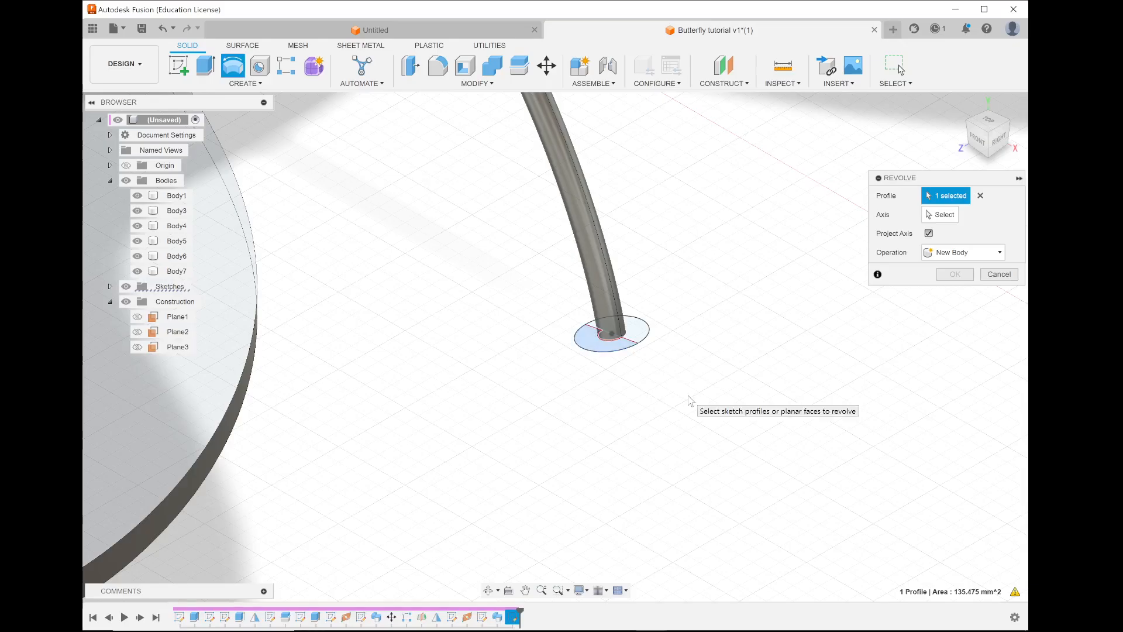
pyautogui.scroll(1, 690, 401)
pyautogui.scroll(5, 691, 401)
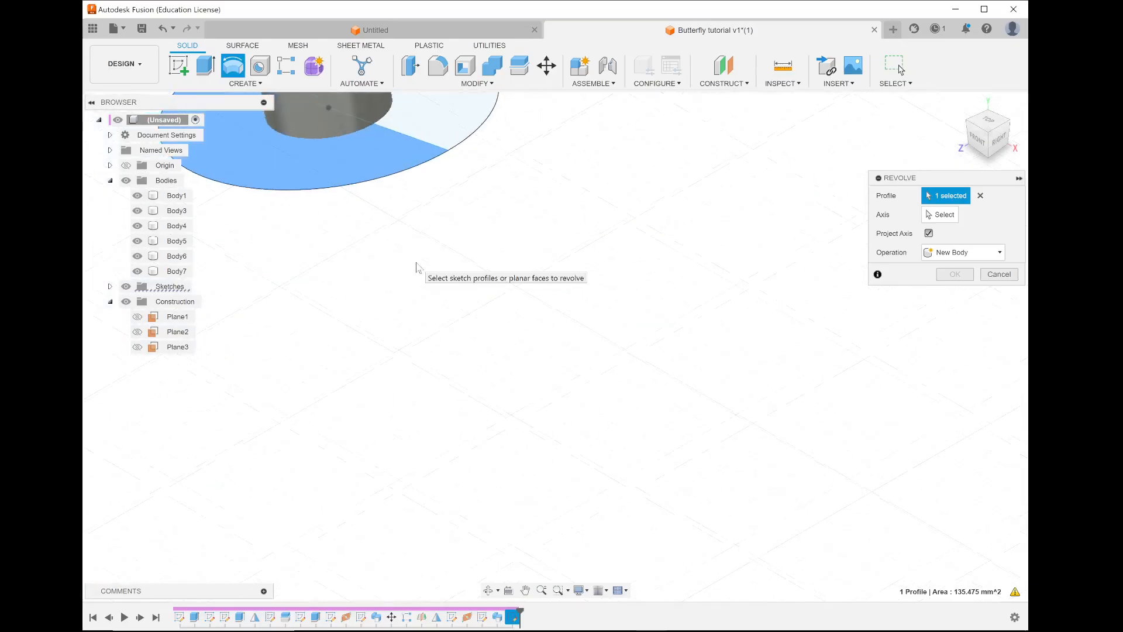
pyautogui.click(987, 158)
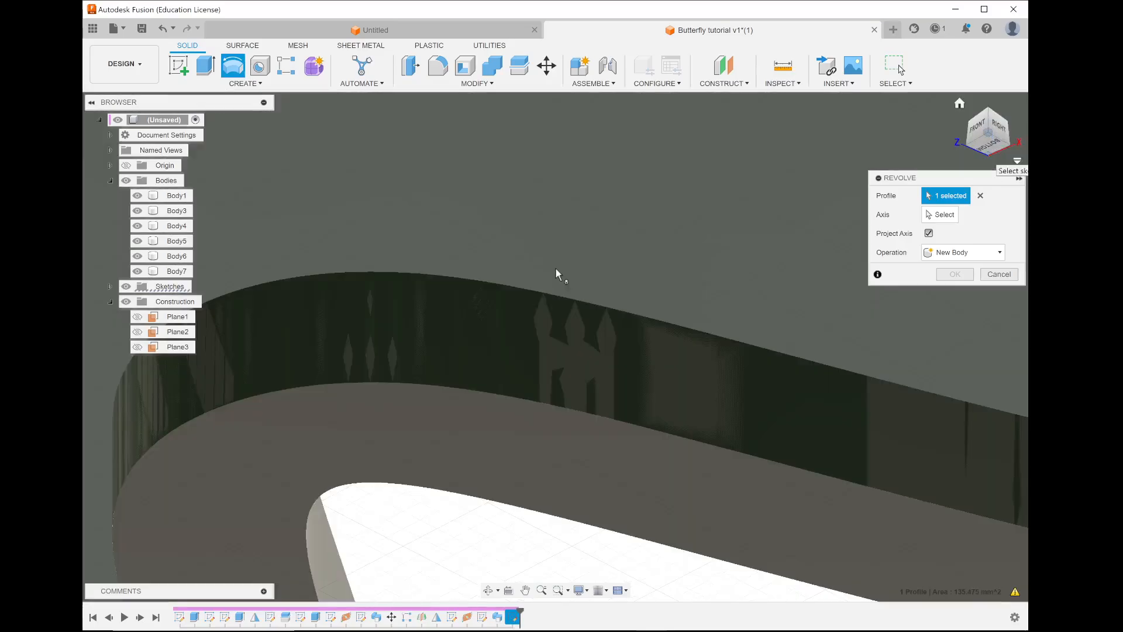
pyautogui.scroll(-5, 555, 268)
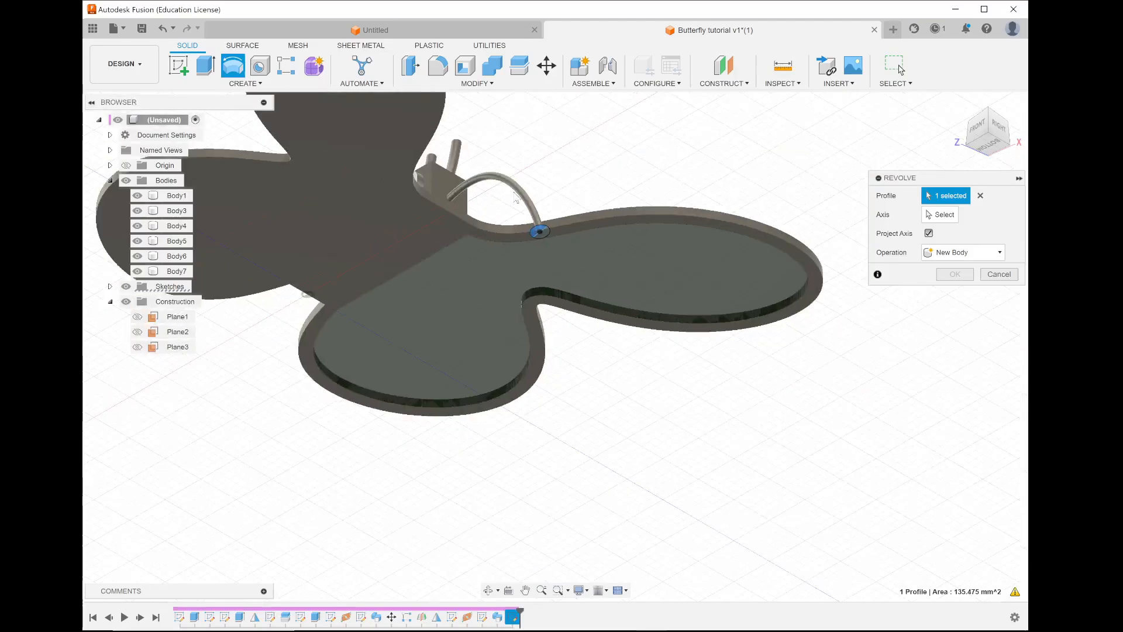
pyautogui.scroll(8, 527, 202)
pyautogui.scroll(4, 514, 197)
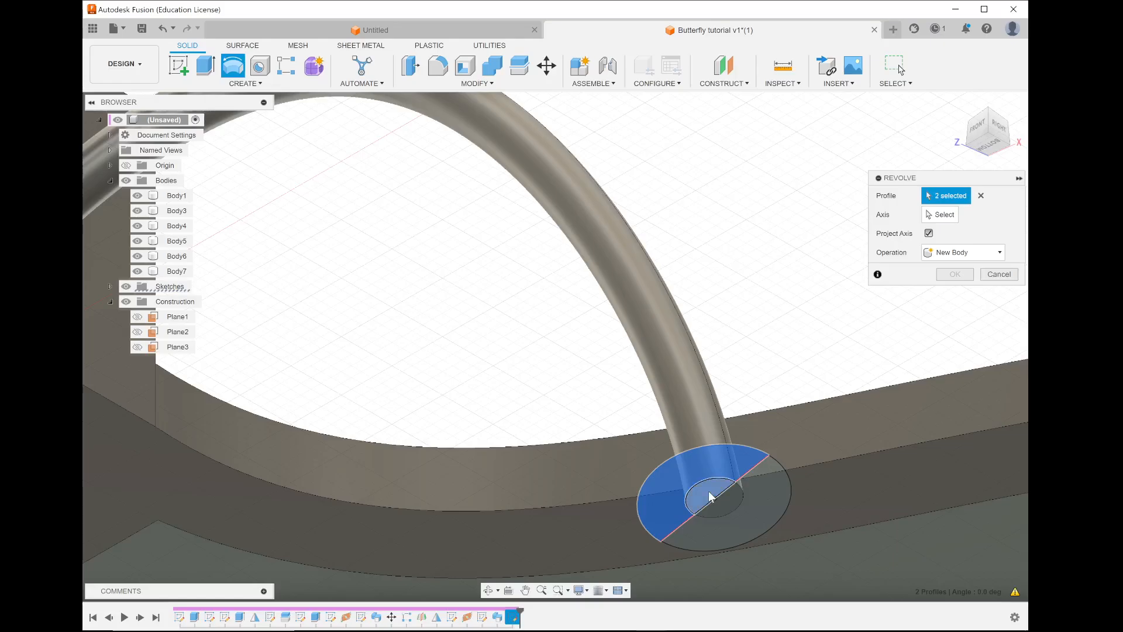
# Use the circle's diameter line as the revolve axis and set the operation to Join.
pyautogui.click(940, 217)
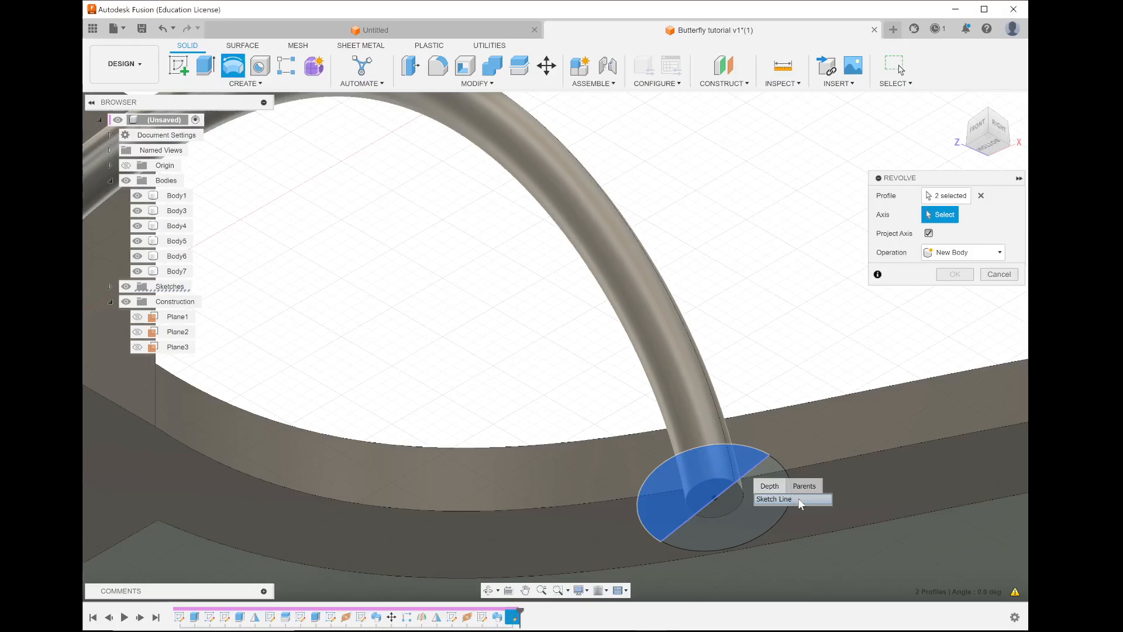
pyautogui.click(608, 384)
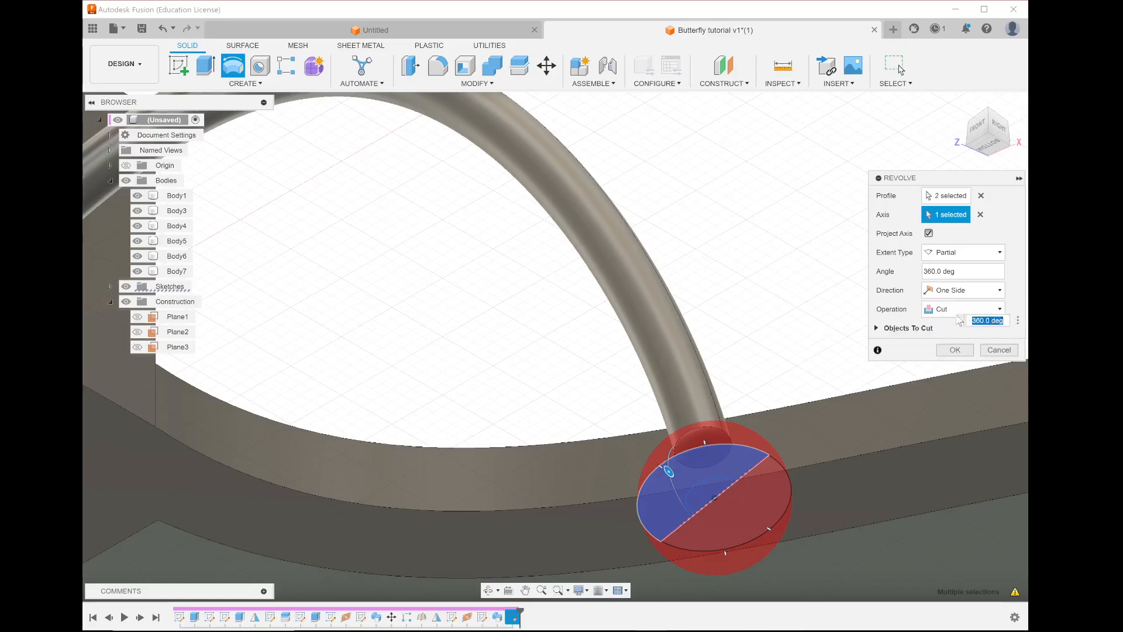
pyautogui.click(956, 309)
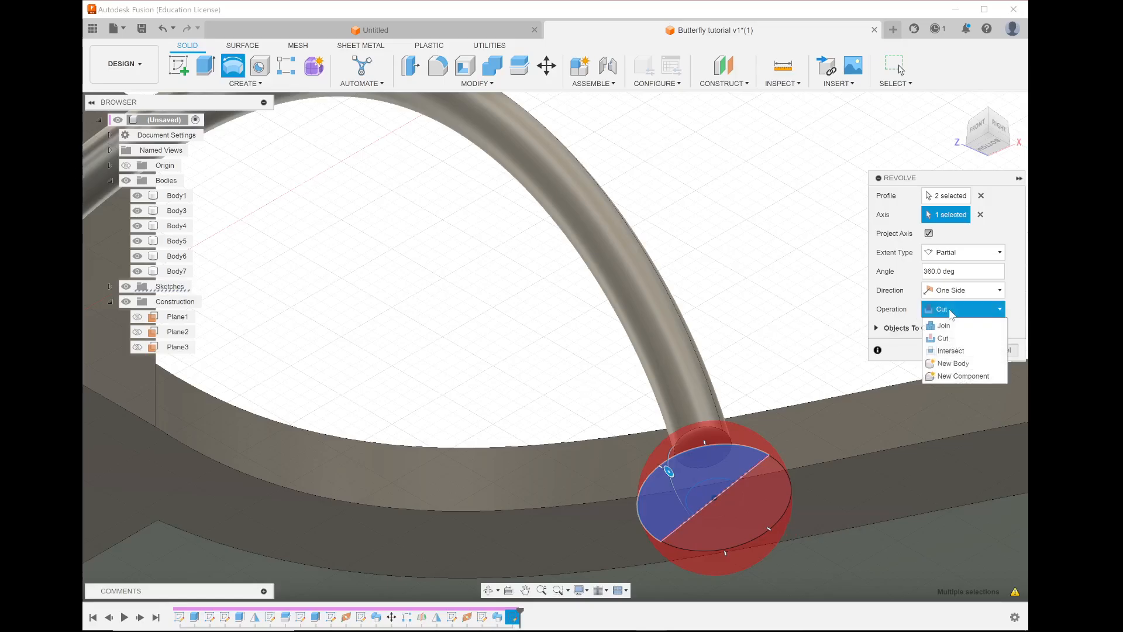
pyautogui.click(952, 326)
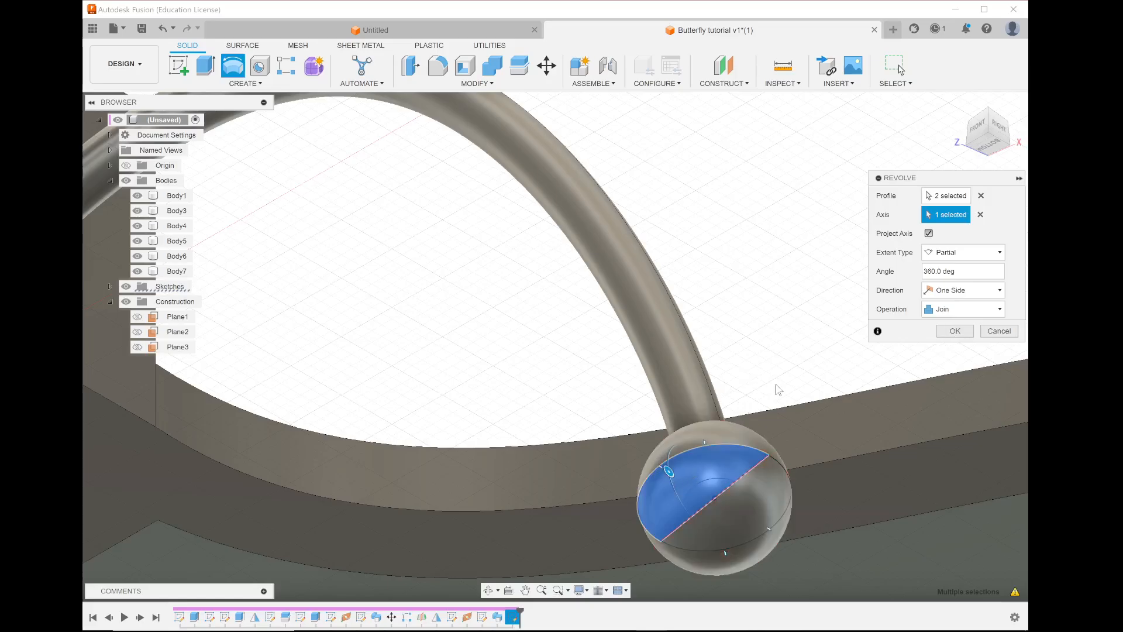
# Set the revolve's extent type to Full and complete the ball at the antenna tip.
pyautogui.scroll(-3, 545, 387)
pyautogui.scroll(-2, 544, 387)
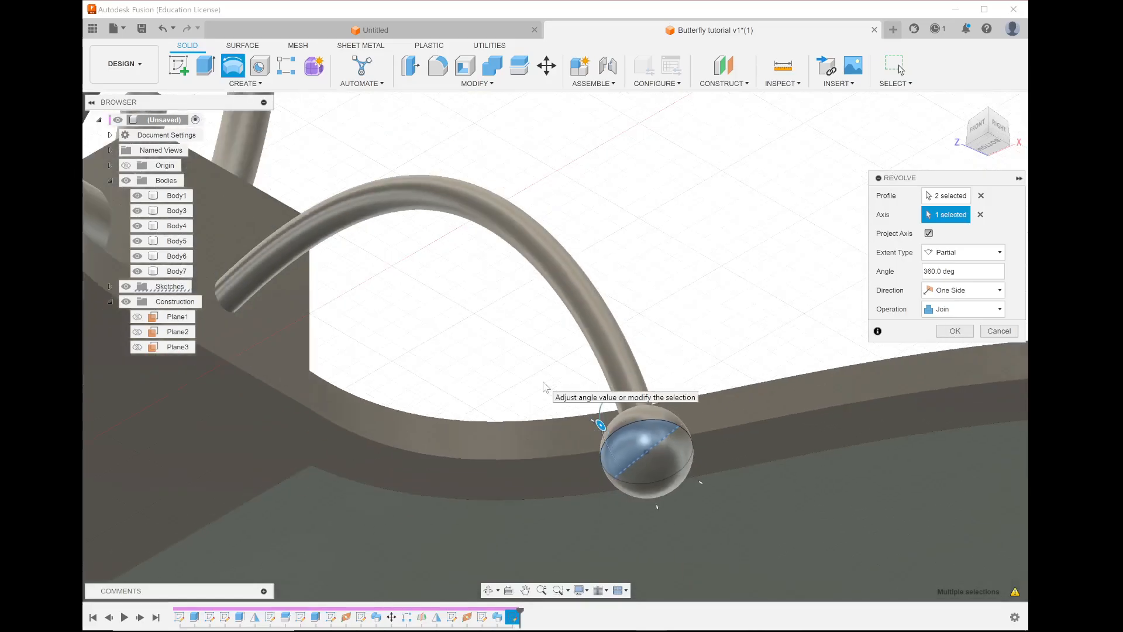
pyautogui.scroll(-2, 659, 316)
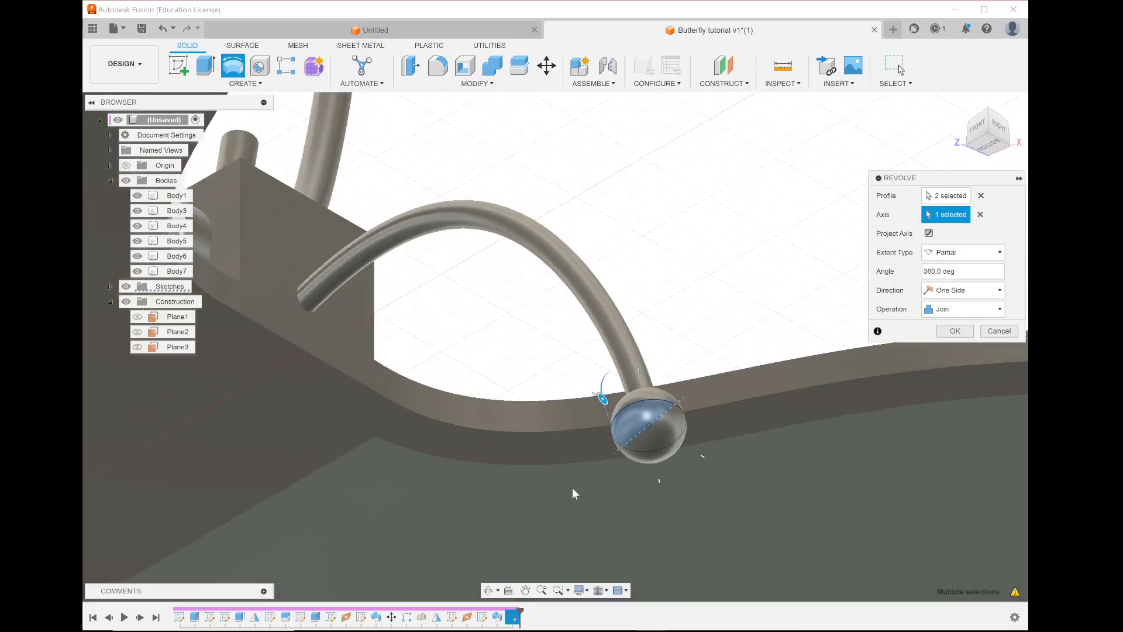
pyautogui.scroll(2, 554, 517)
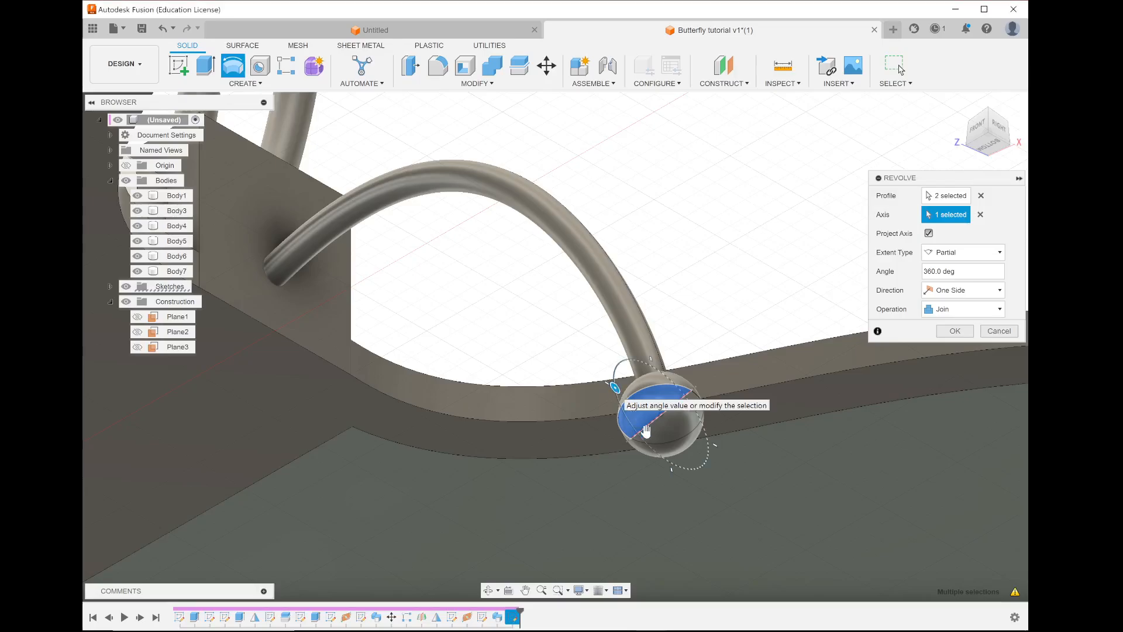
pyautogui.moveTo(646, 432); pyautogui.dragTo(609, 378)
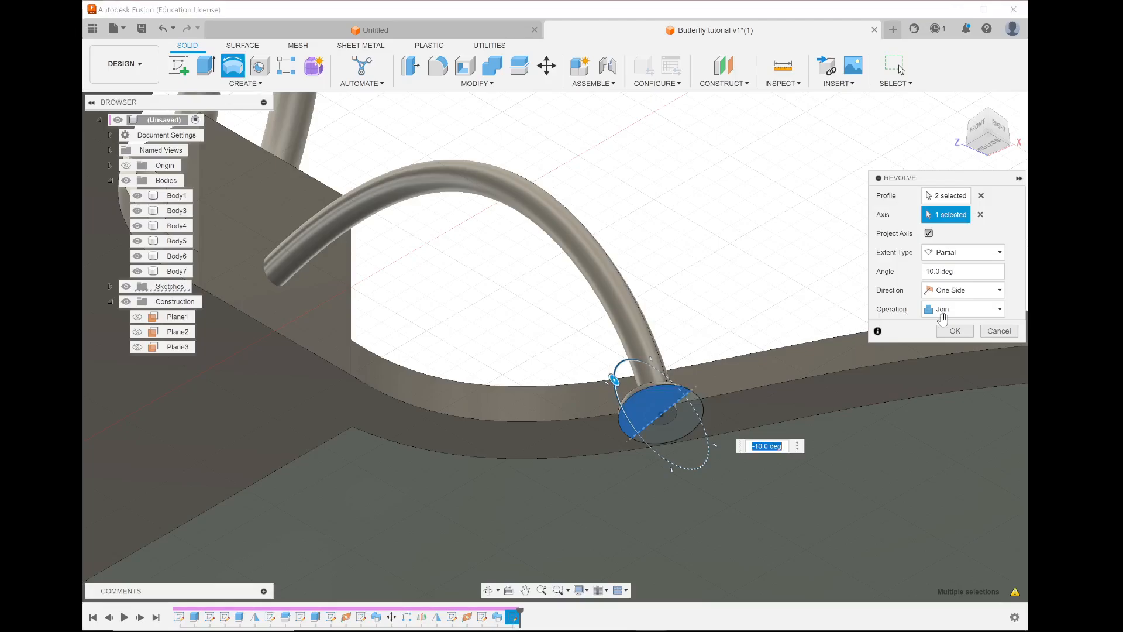
pyautogui.click(965, 256)
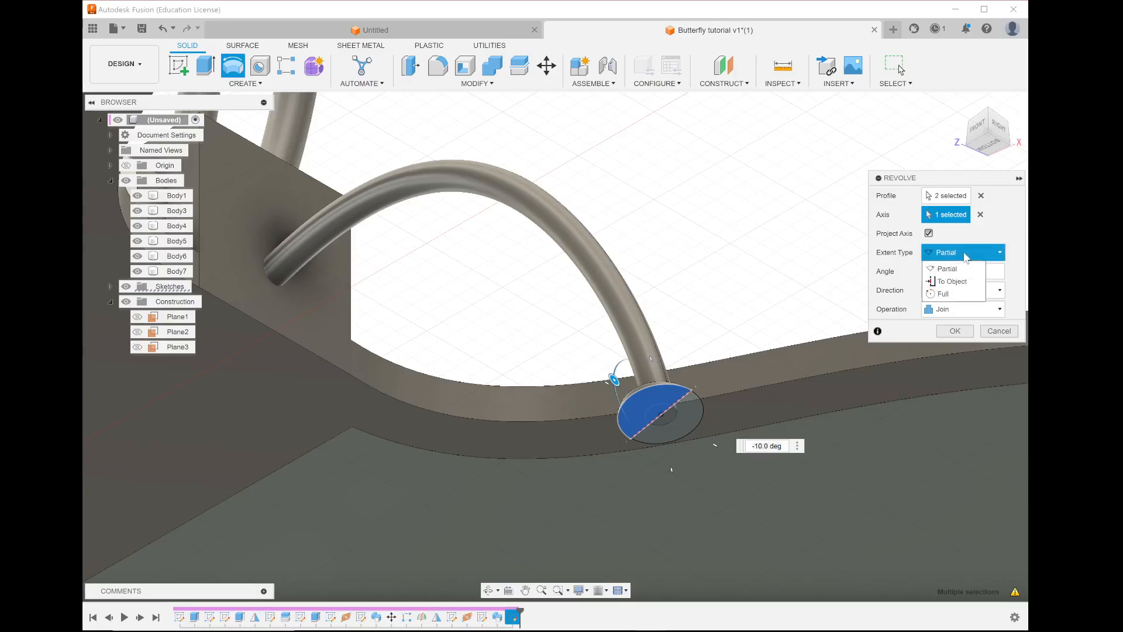
pyautogui.click(943, 293)
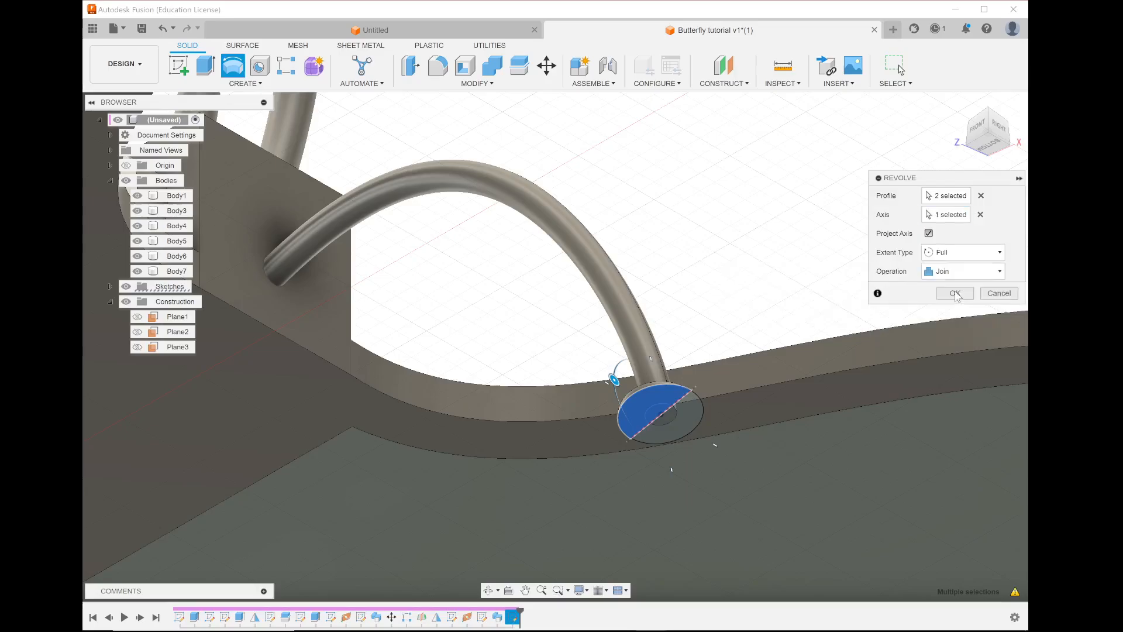
pyautogui.click(959, 297)
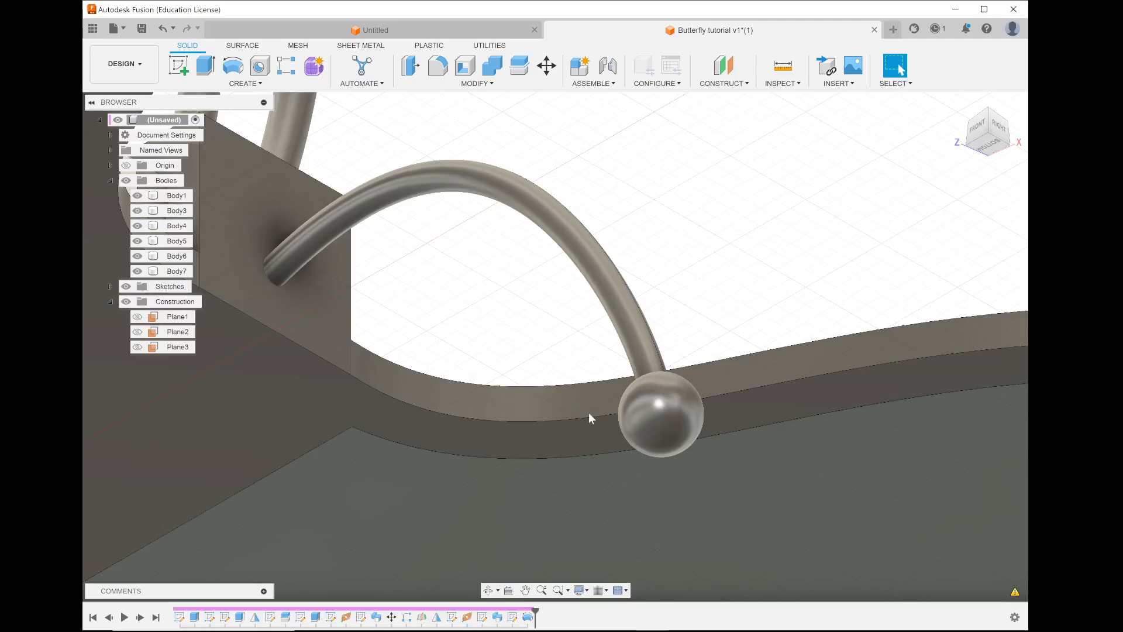
# Start a Move/Copy with the object type set to Bodies and select the curved antenna with its ball tip.
pyautogui.scroll(-3, 557, 332)
pyautogui.scroll(-2, 557, 332)
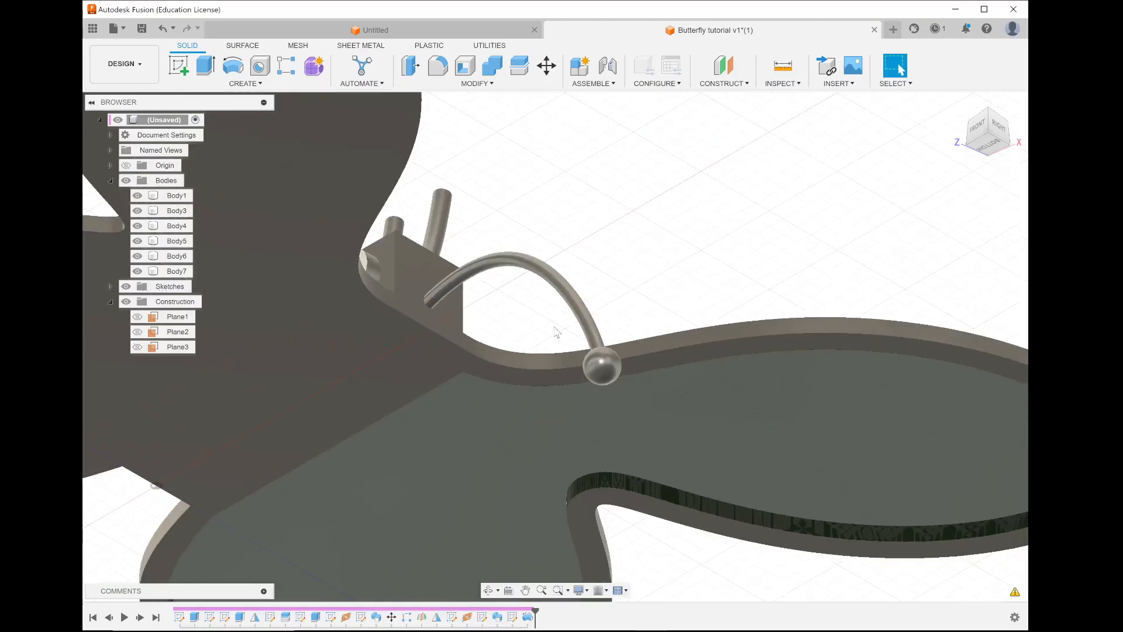
pyautogui.click(489, 256)
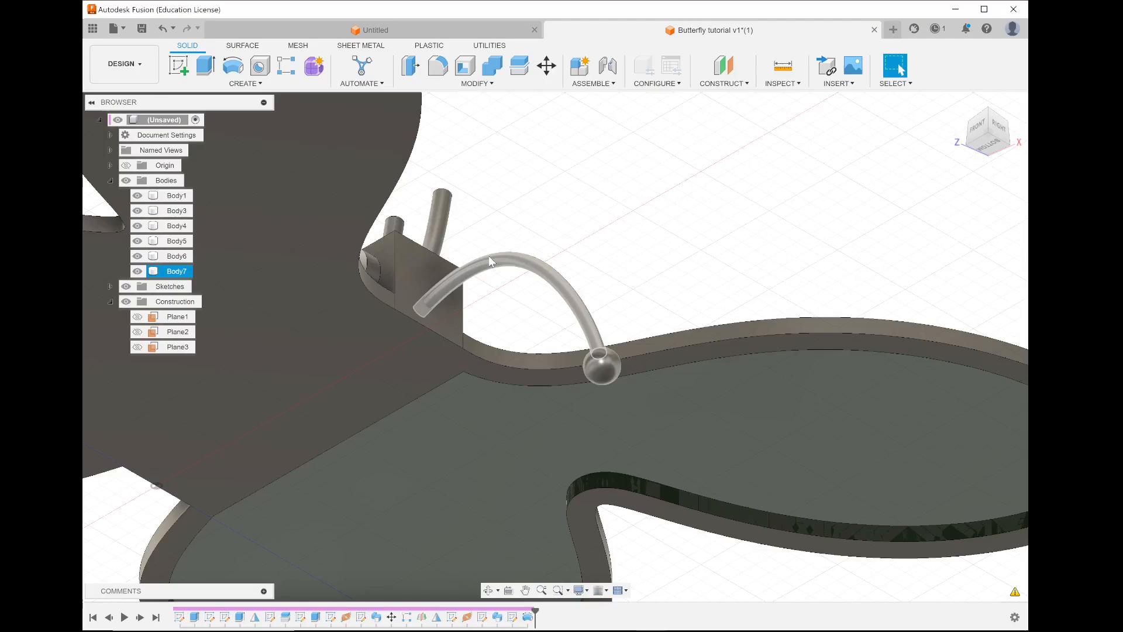
pyautogui.click(518, 275)
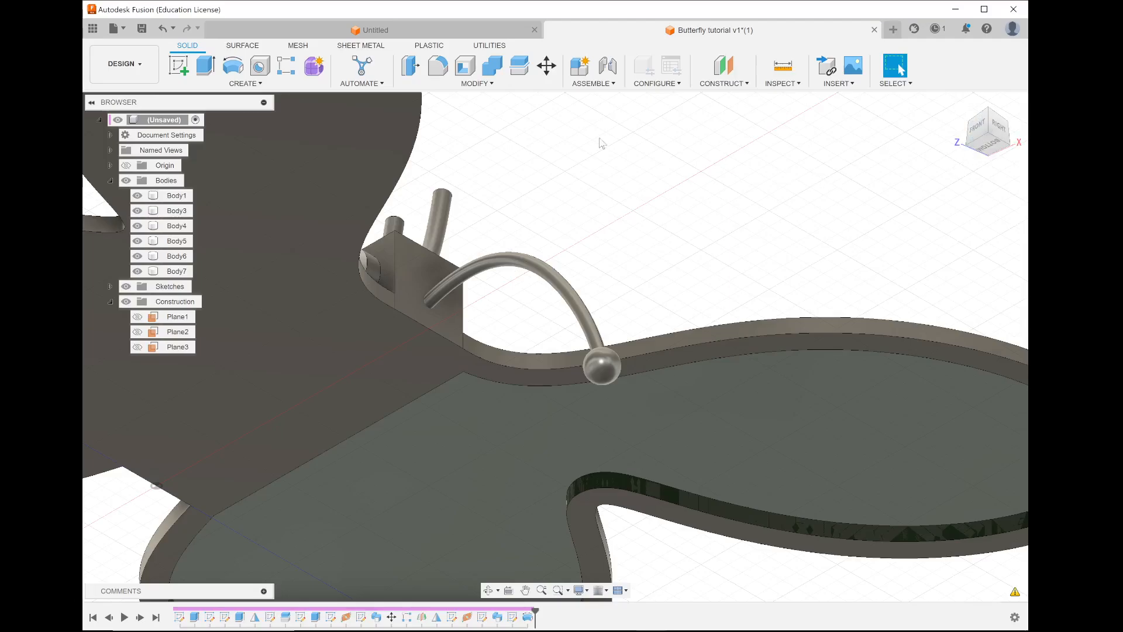
pyautogui.click(547, 65)
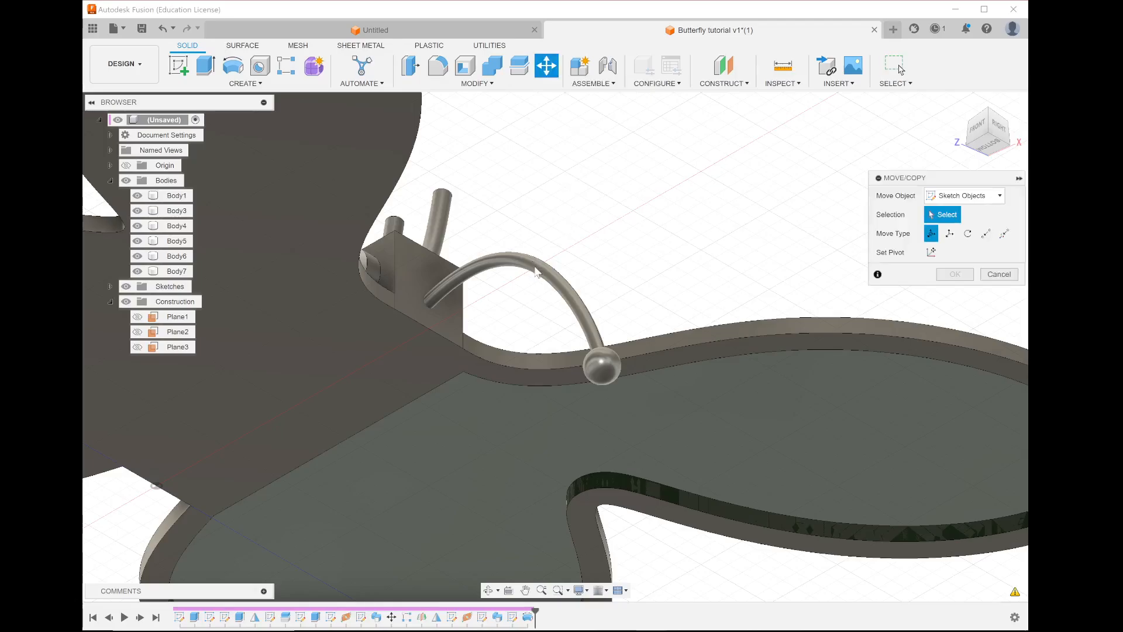
pyautogui.click(964, 196)
pyautogui.click(959, 208)
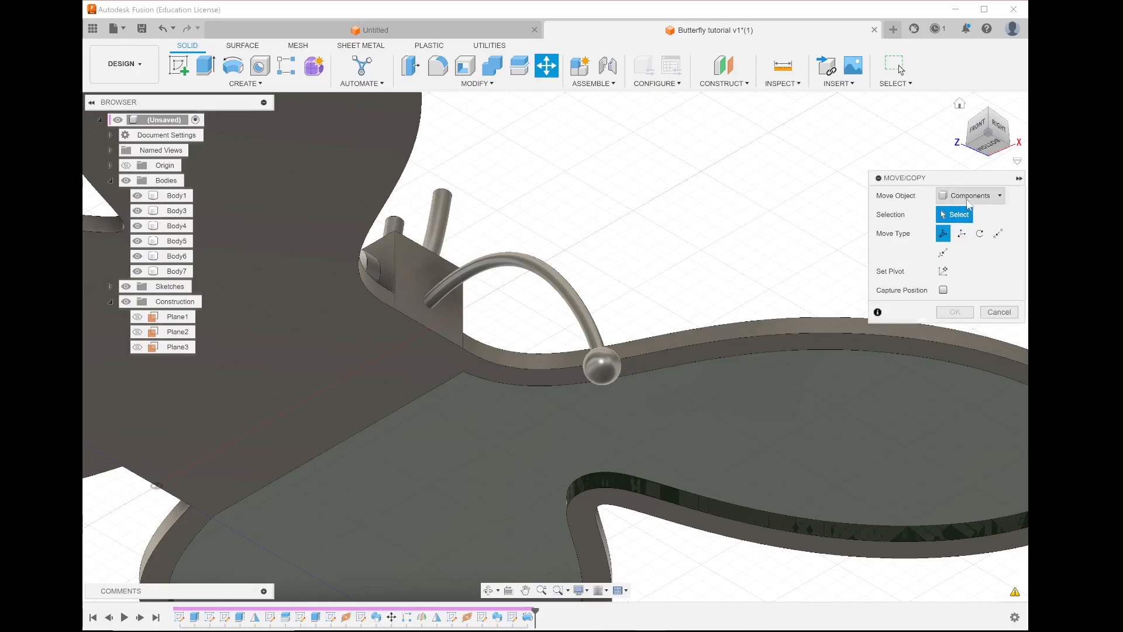
pyautogui.click(966, 198)
pyautogui.click(959, 221)
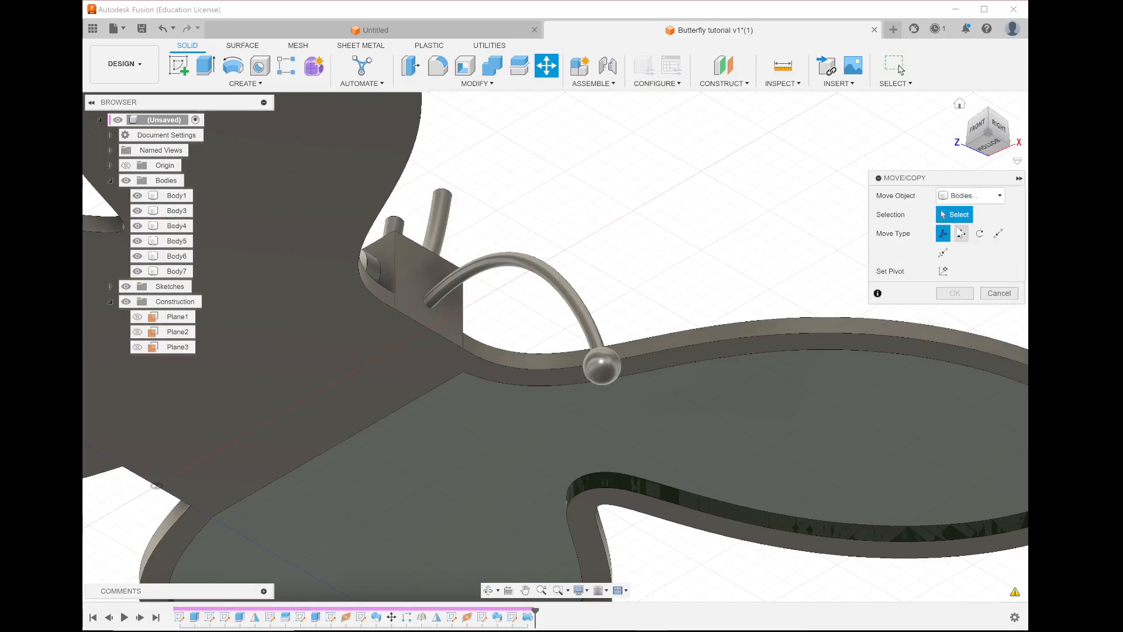
pyautogui.click(576, 291)
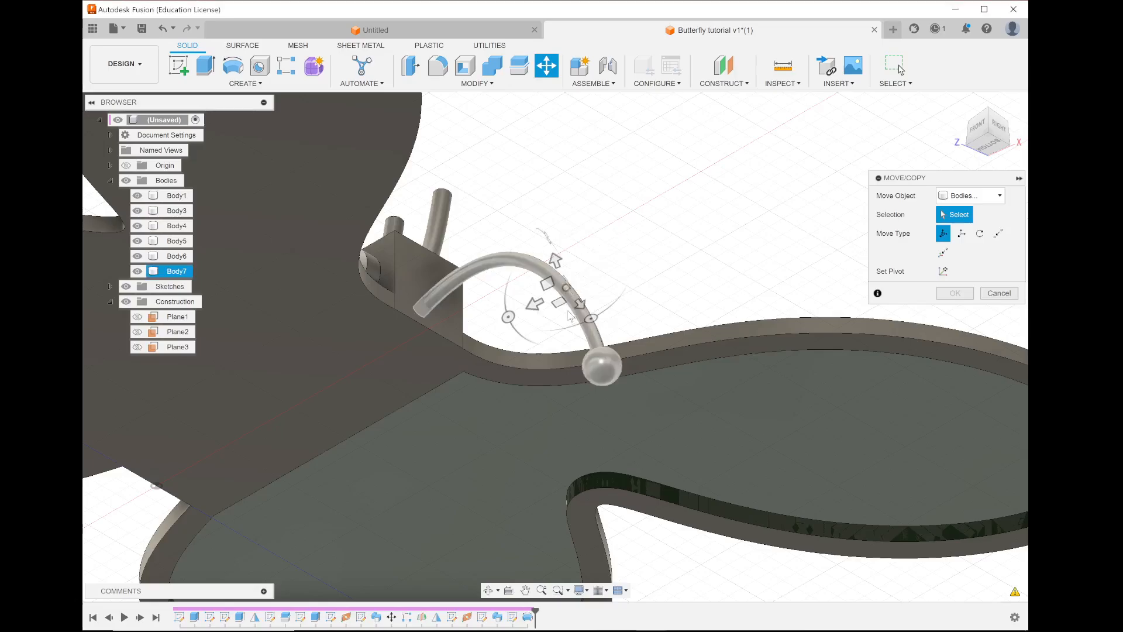
pyautogui.click(447, 304)
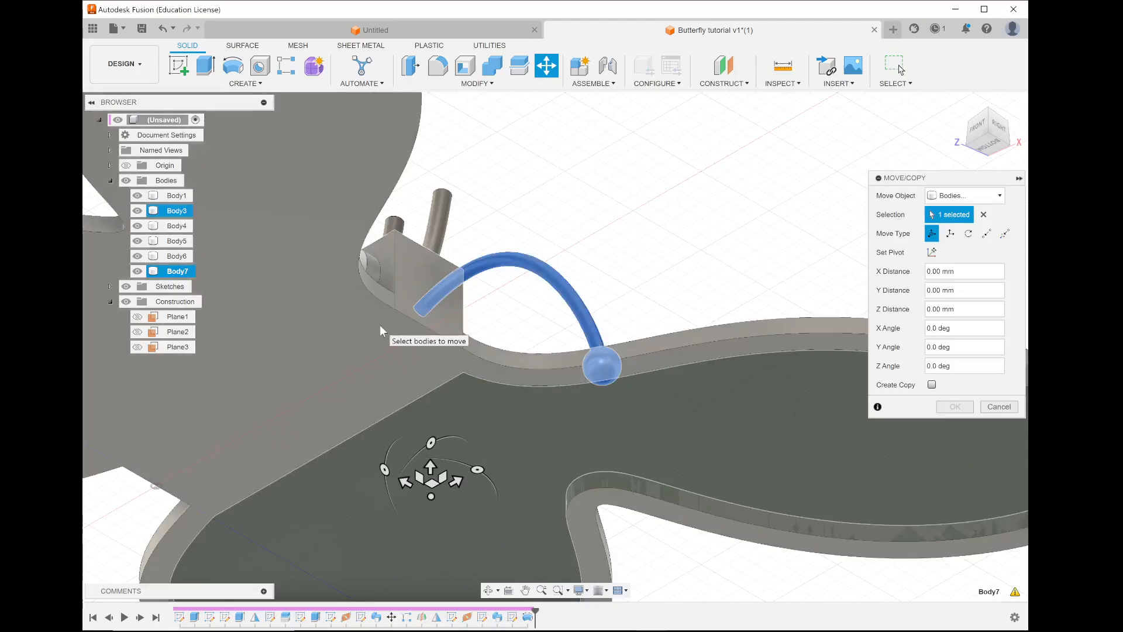
# Hide Body1 and Body3, and set the move pivot at the center of the antenna's inner end face.
pyautogui.scroll(2, 380, 331)
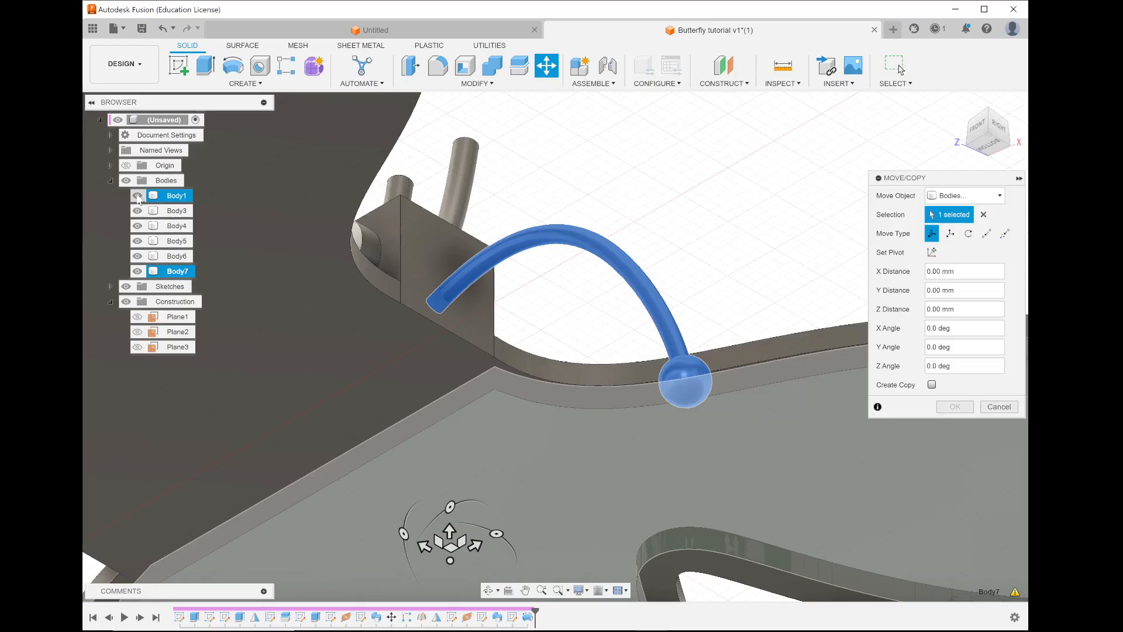
pyautogui.click(138, 211)
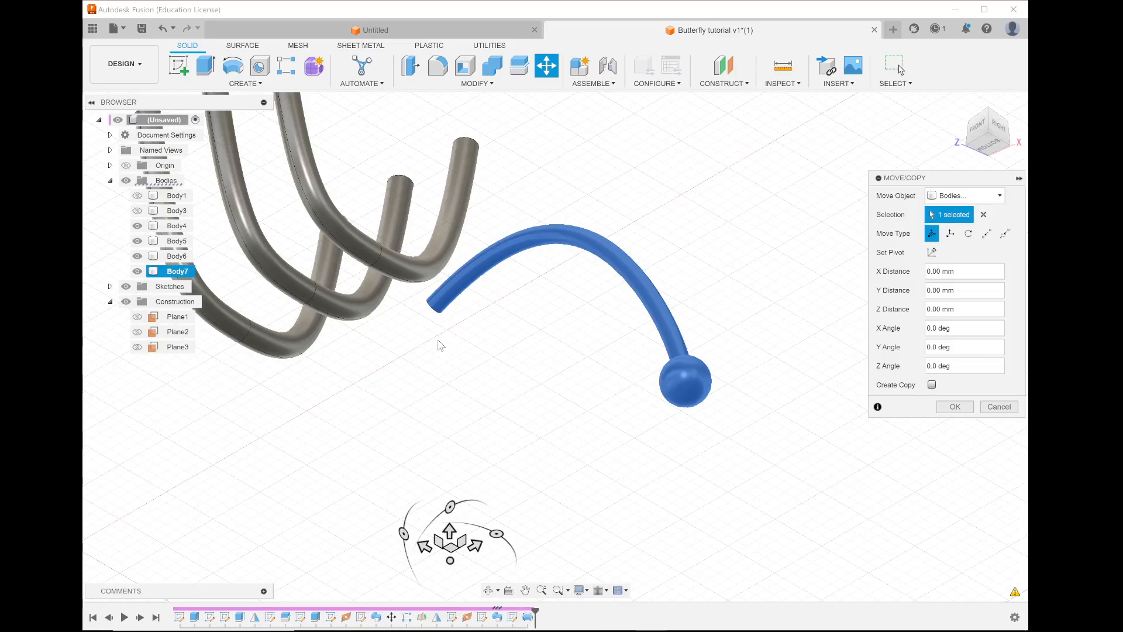
pyautogui.scroll(5, 412, 304)
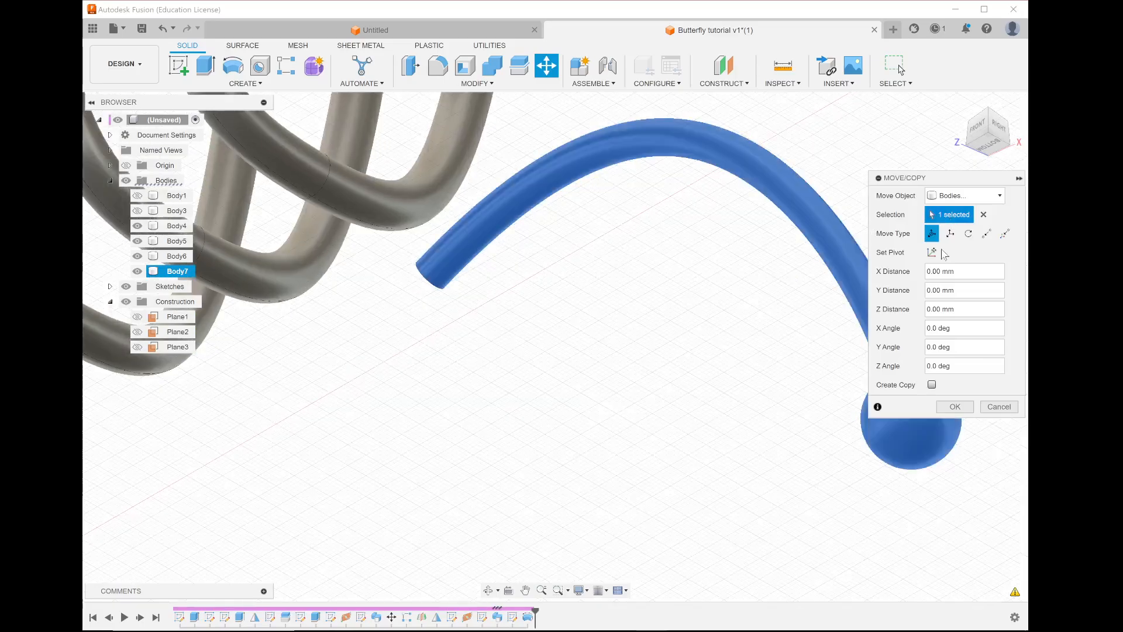
pyautogui.click(932, 253)
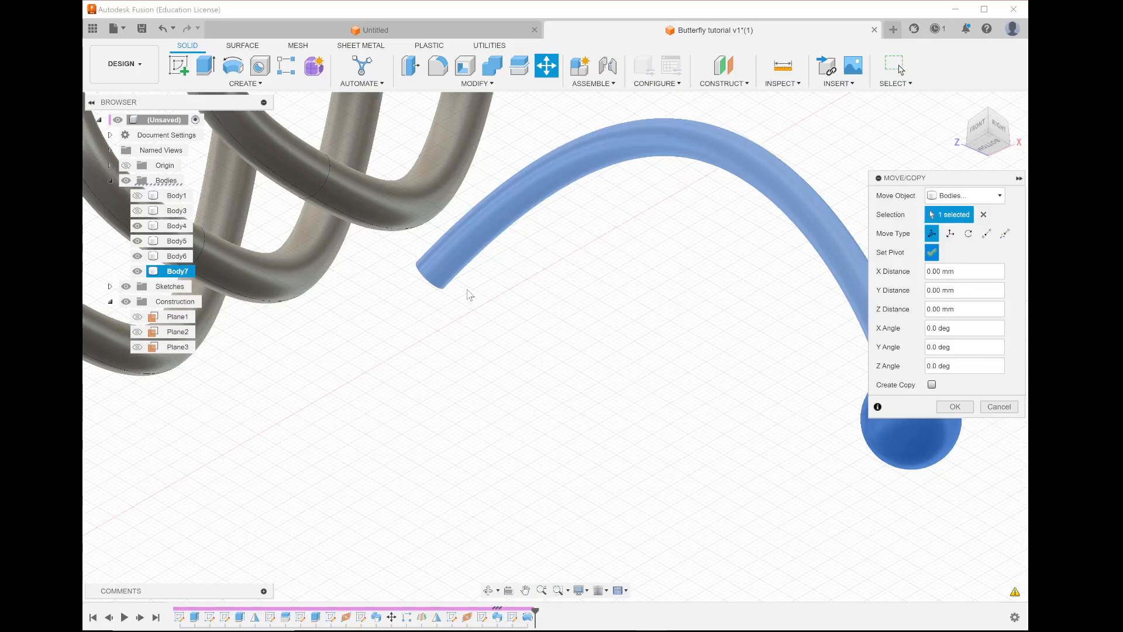
pyautogui.click(434, 290)
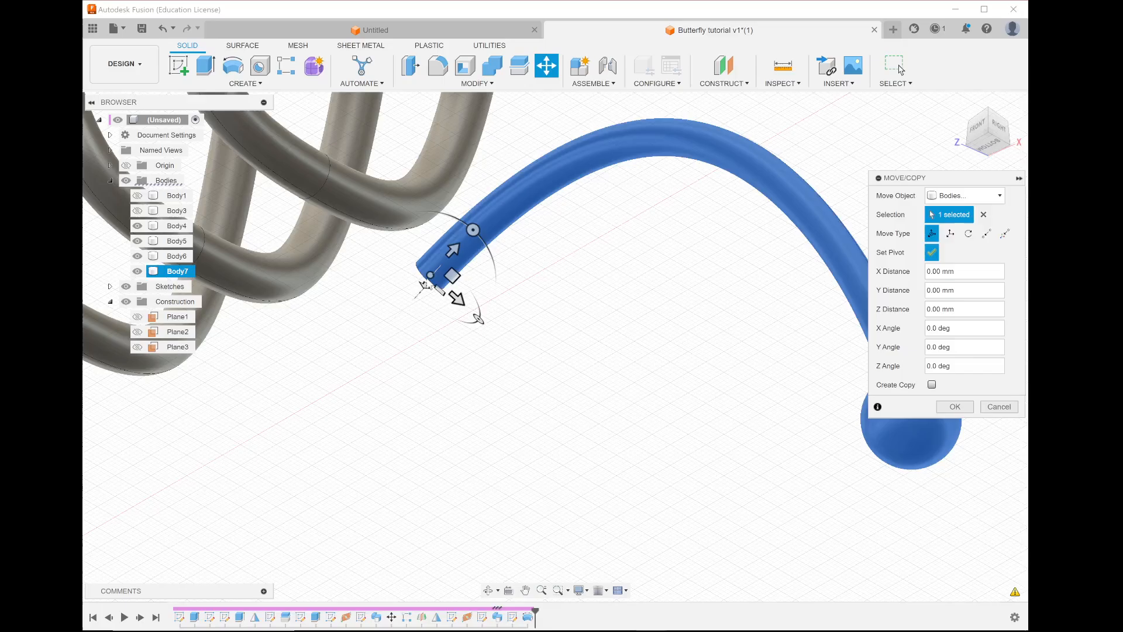
# In the right-side view, turn the move pivot by a Y angle of 30 degrees and accept its new orientation.
pyautogui.scroll(-3, 514, 358)
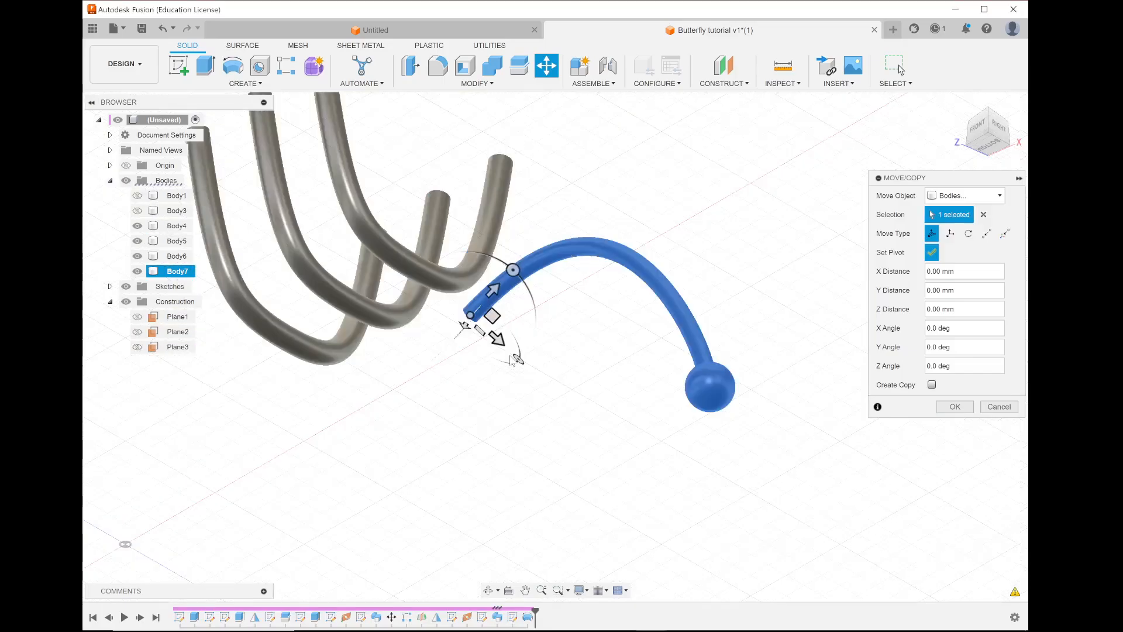
pyautogui.scroll(-2, 514, 358)
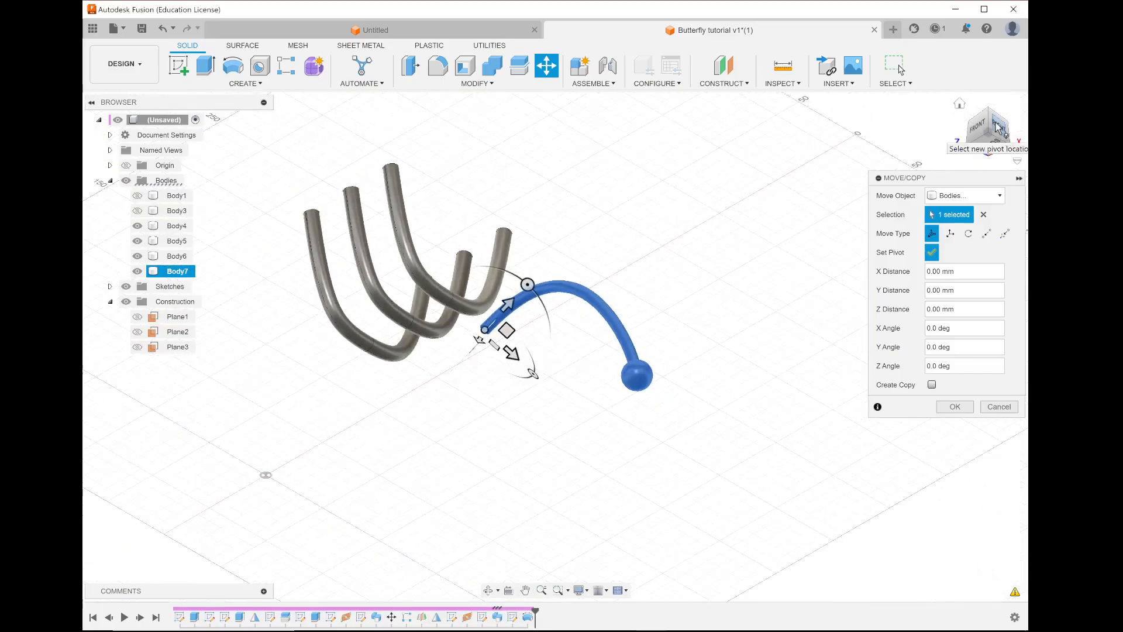
pyautogui.click(998, 127)
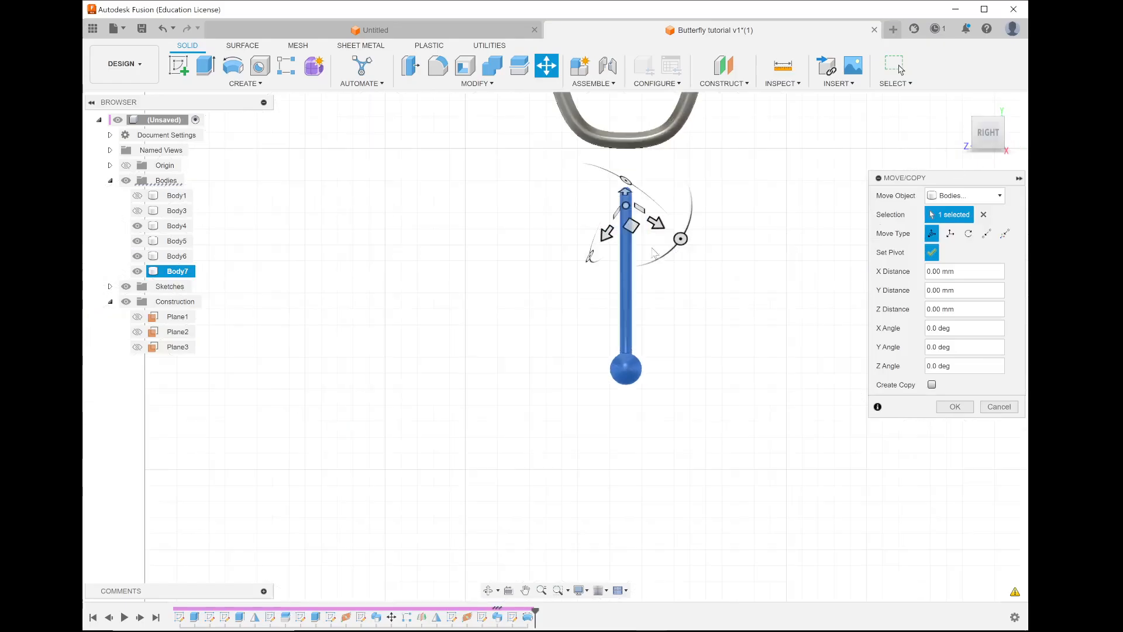
pyautogui.click(681, 239)
pyautogui.moveTo(684, 227)
pyautogui.mouseDown()
pyautogui.moveTo(678, 201)
pyautogui.moveTo(691, 209)
pyautogui.mouseUp()
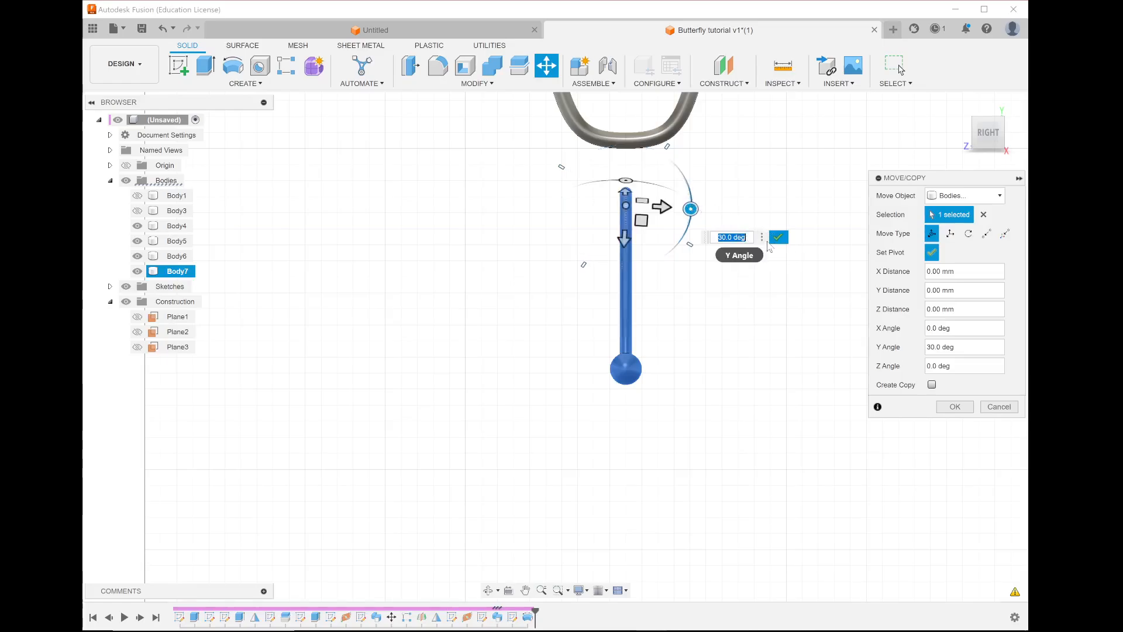
pyautogui.click(780, 242)
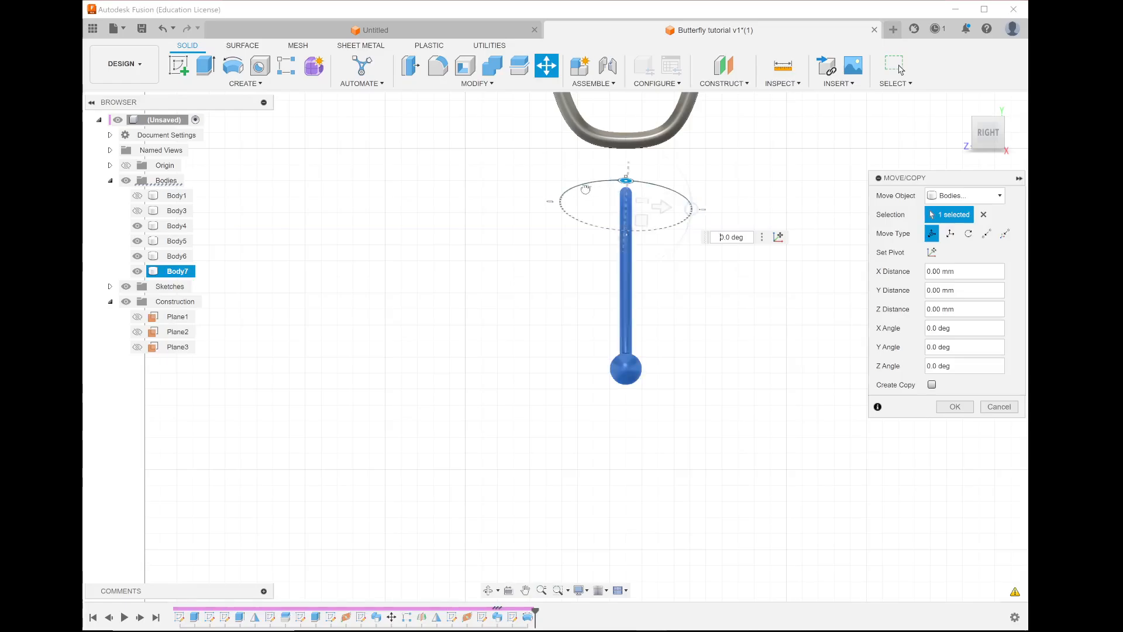
# Rotate the antenna about its pivot by a Z angle of 35 degrees, and show Body1 and Body3 again.
pyautogui.moveTo(585, 189)
pyautogui.mouseDown()
pyautogui.moveTo(568, 193)
pyautogui.moveTo(603, 192)
pyautogui.mouseUp()
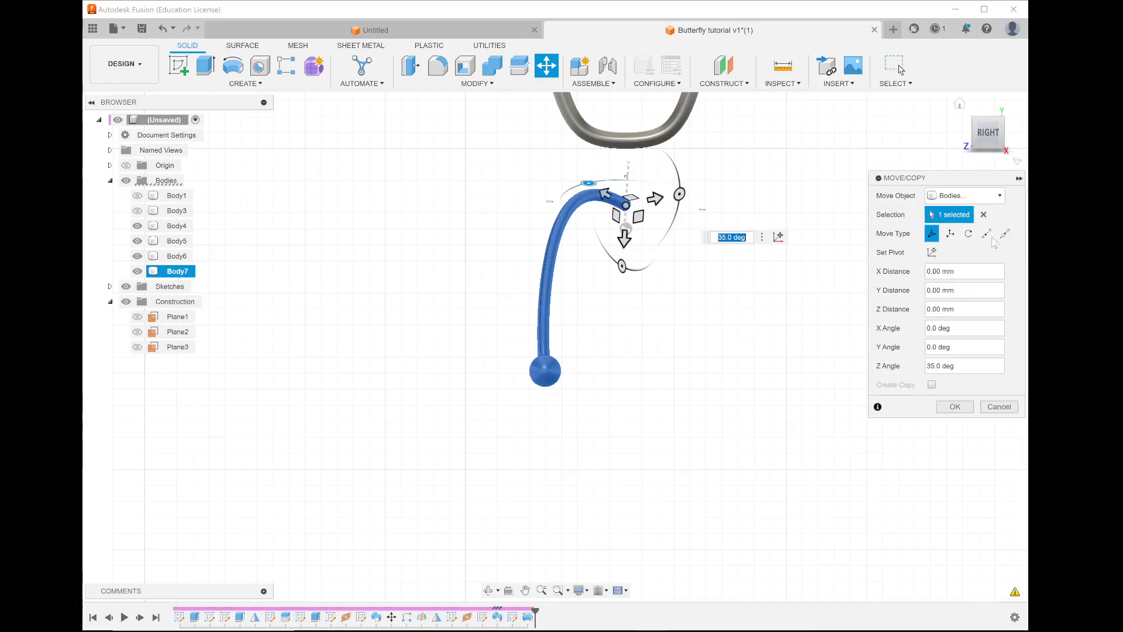
pyautogui.click(954, 407)
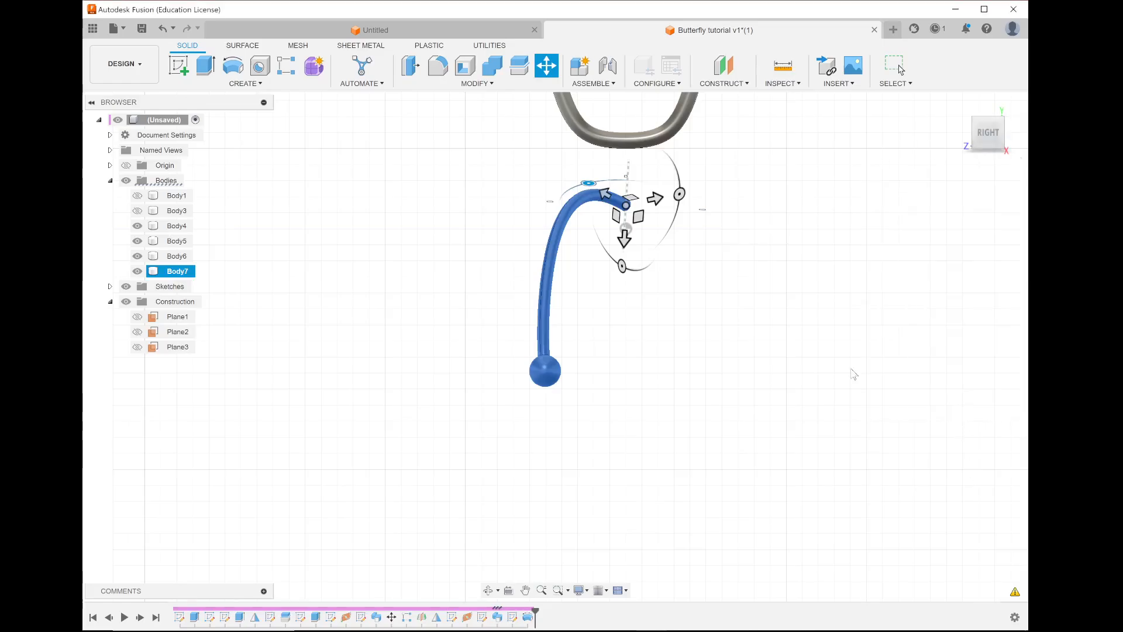
pyautogui.click(140, 210)
pyautogui.click(137, 195)
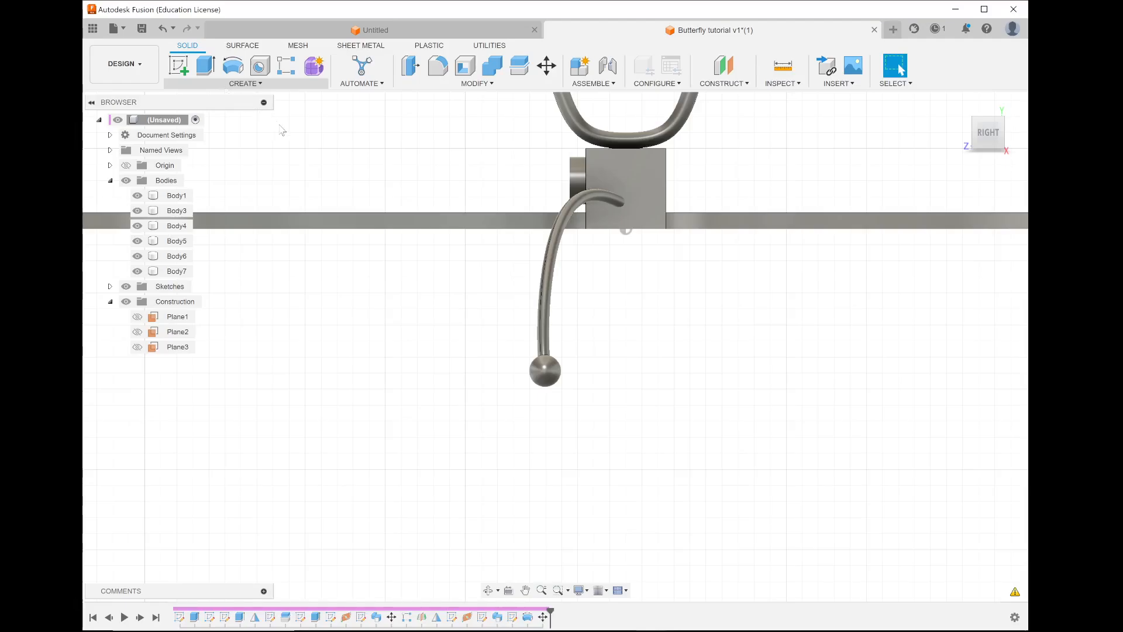
# Mirror the antenna body across the XY origin plane with the Join operation to make the second antenna.
pyautogui.click(240, 83)
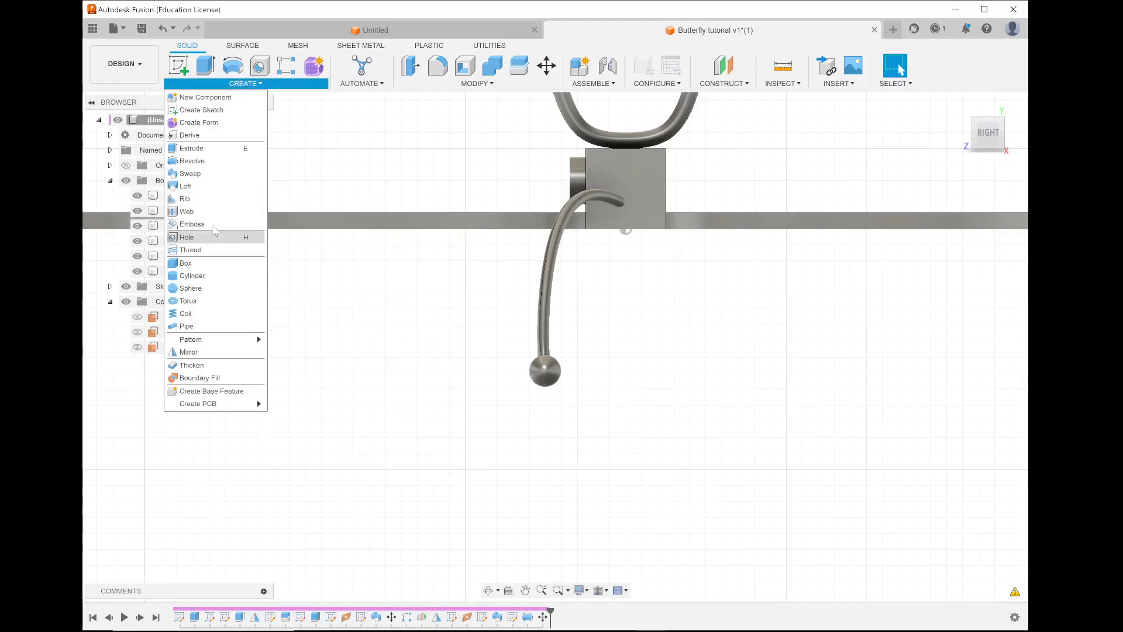
pyautogui.click(213, 353)
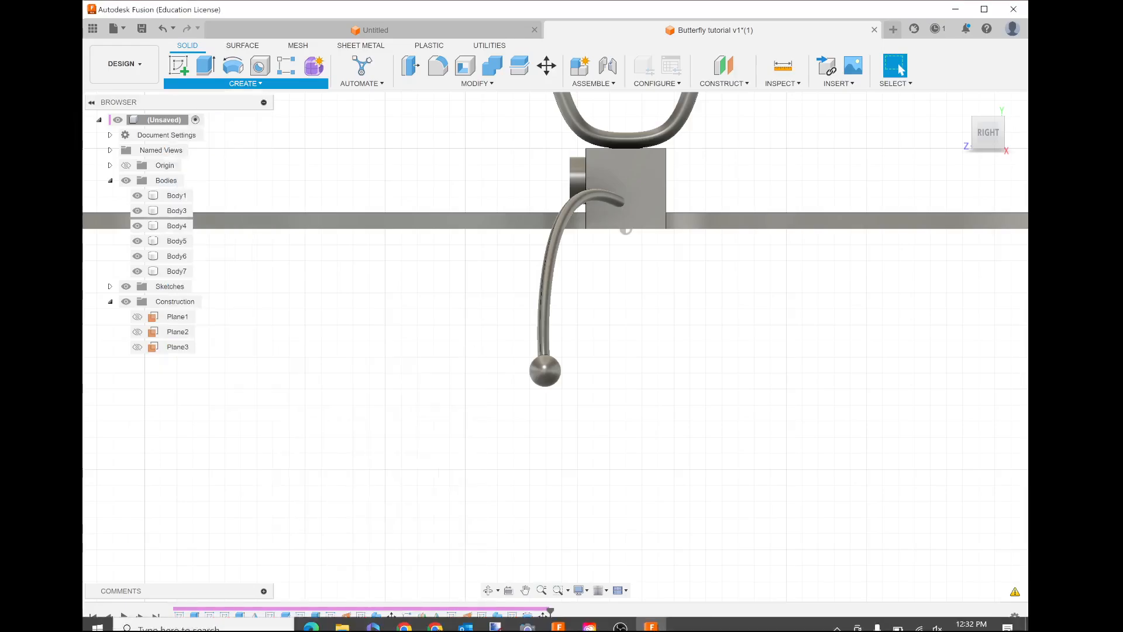
pyautogui.click(541, 312)
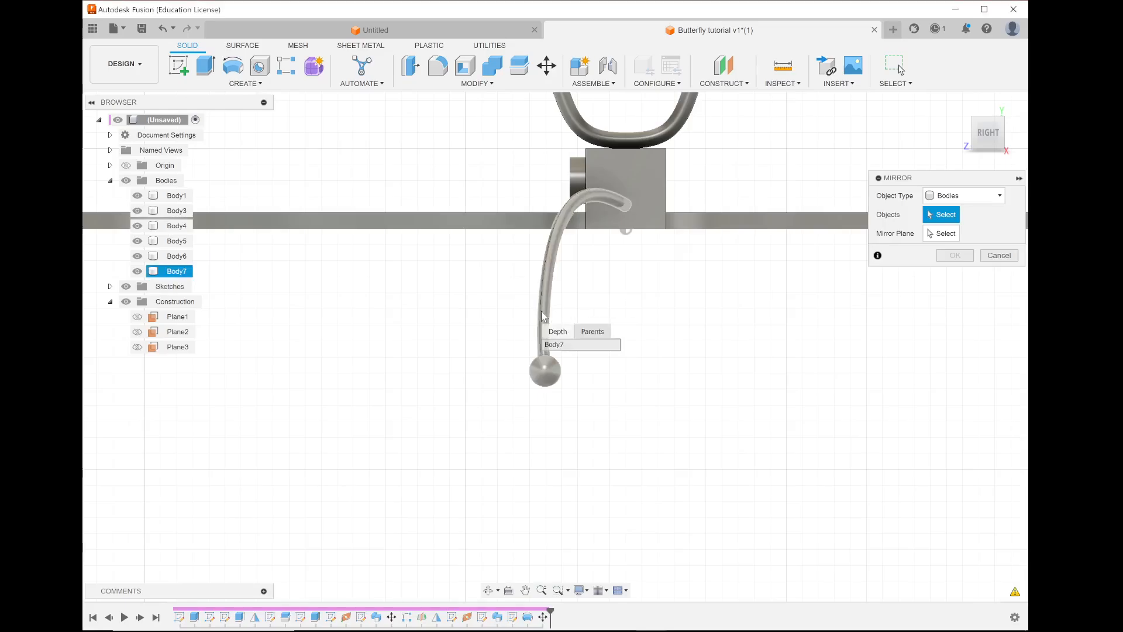
pyautogui.click(939, 236)
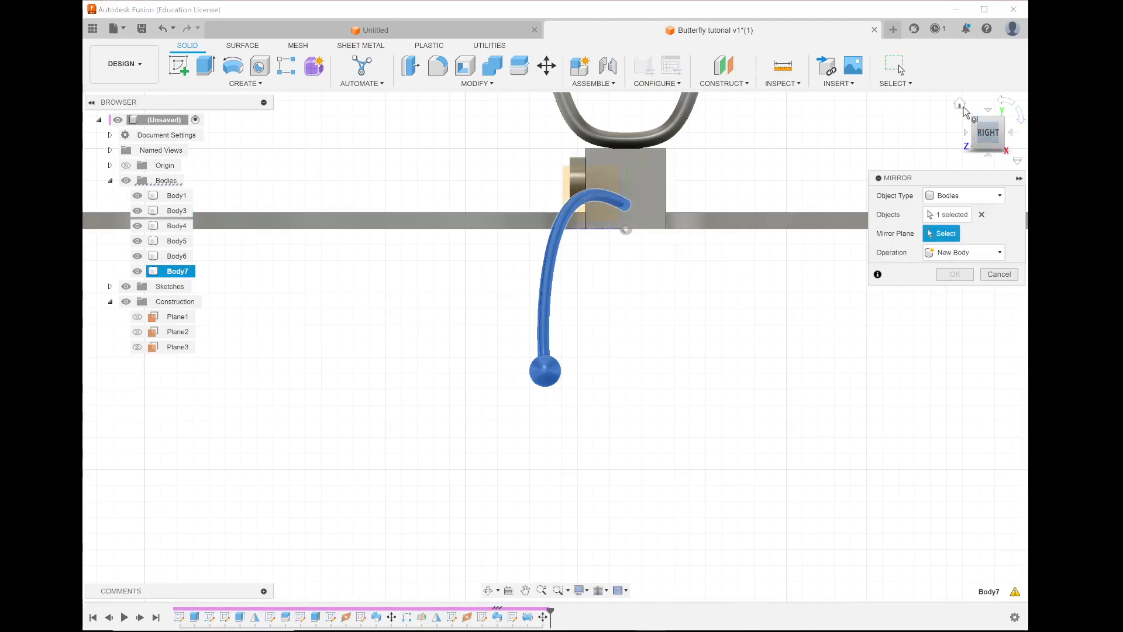
pyautogui.click(959, 104)
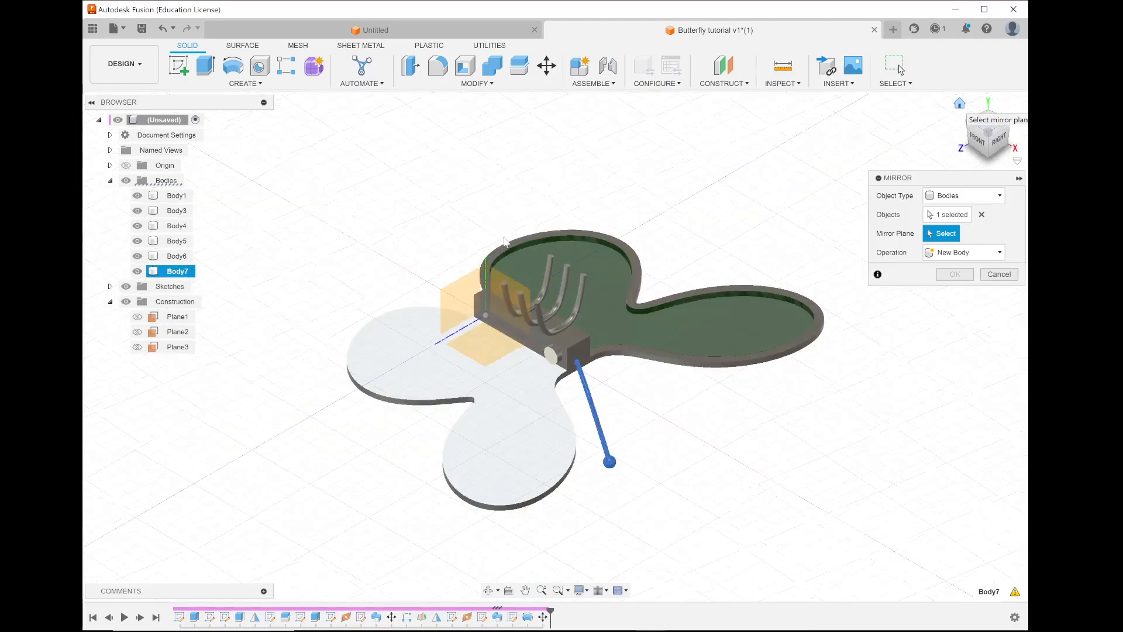
pyautogui.click(499, 277)
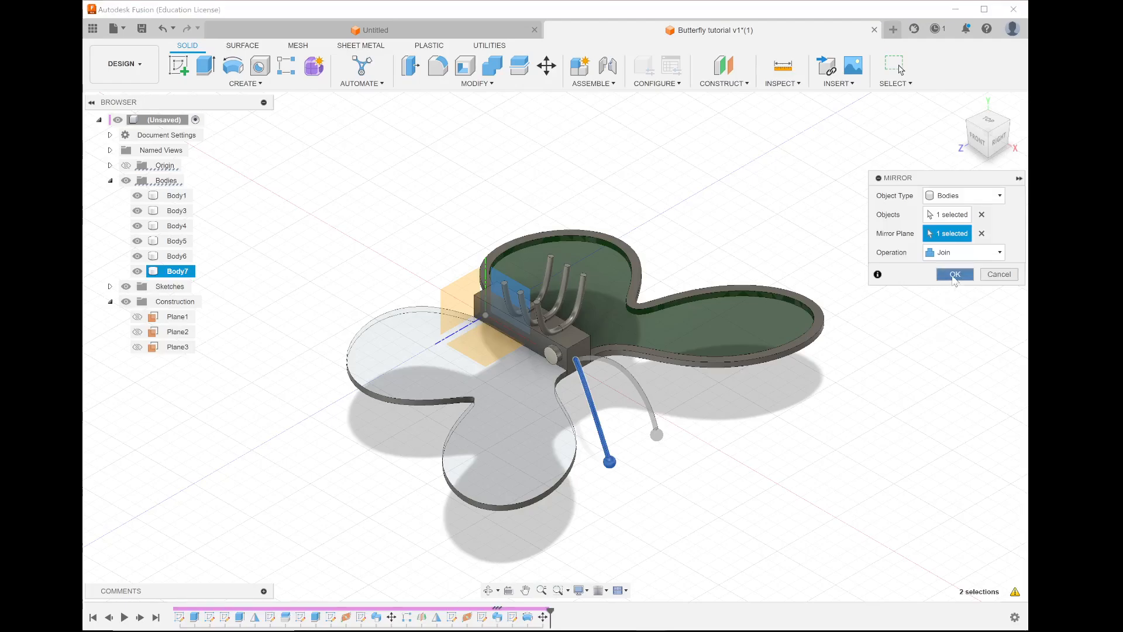
pyautogui.click(954, 274)
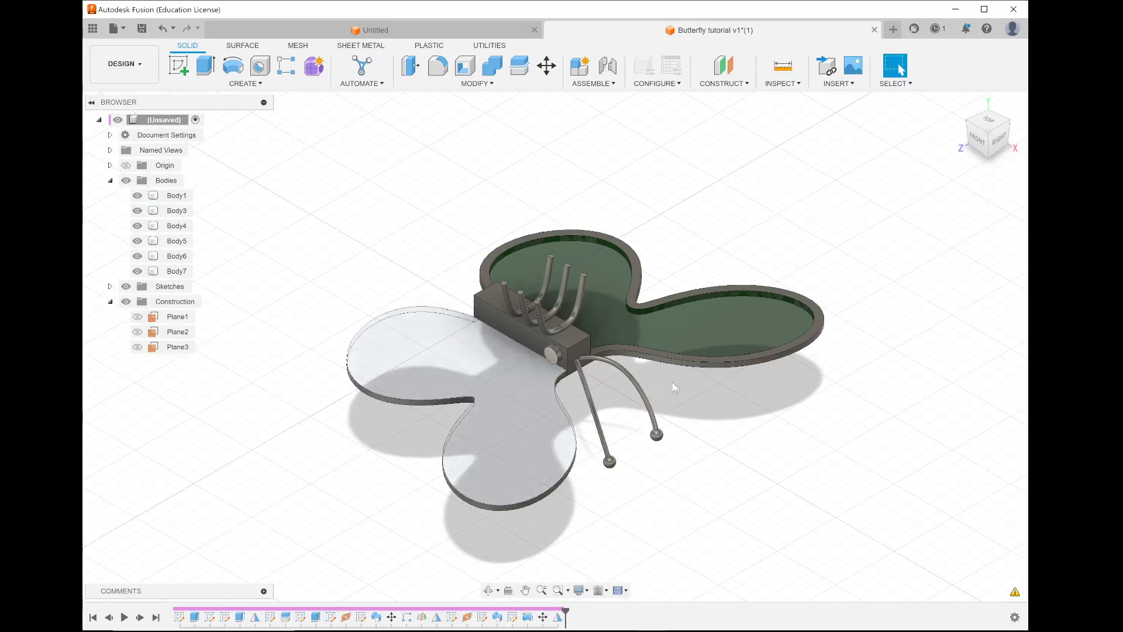
# Start a Split Body with Body3, the combined wings and central block, as the body to split.
pyautogui.click(688, 338)
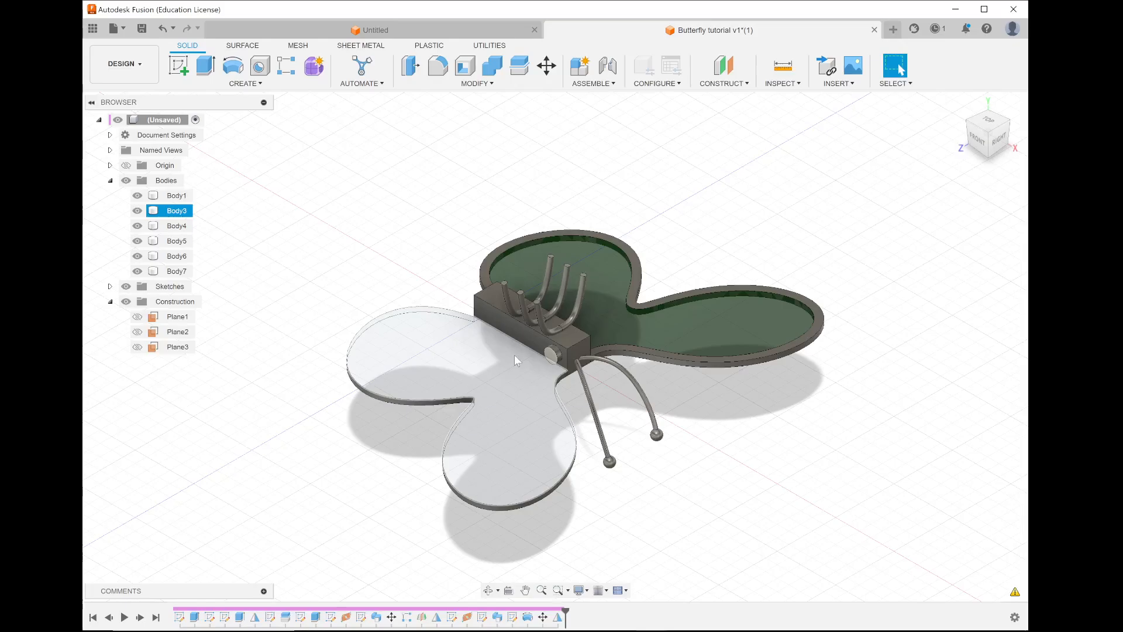
pyautogui.click(518, 69)
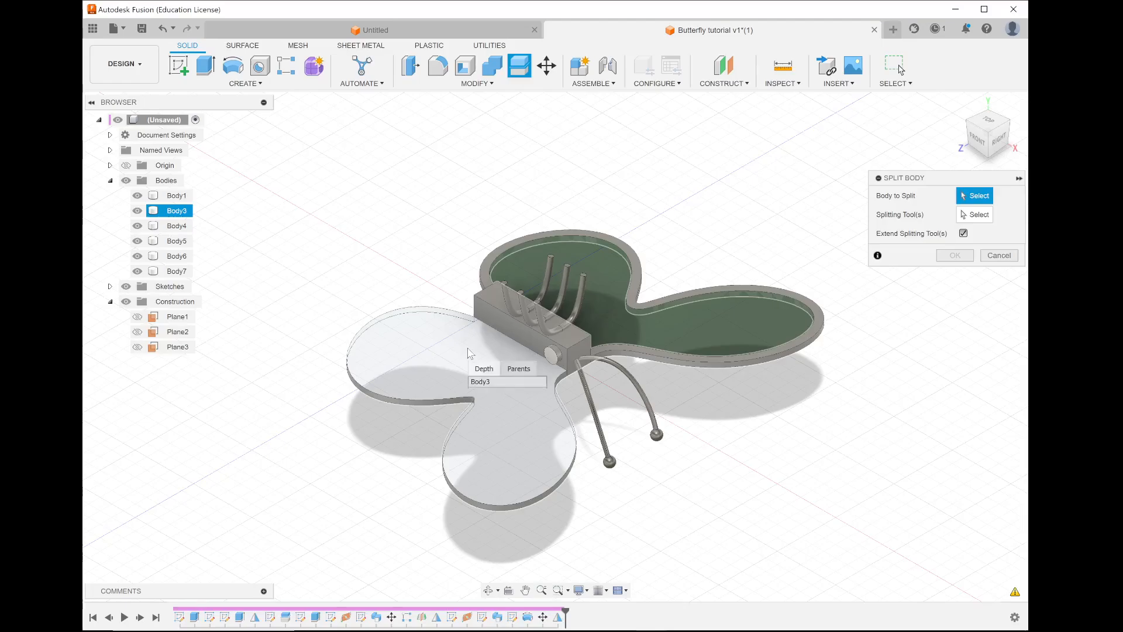
pyautogui.click(490, 386)
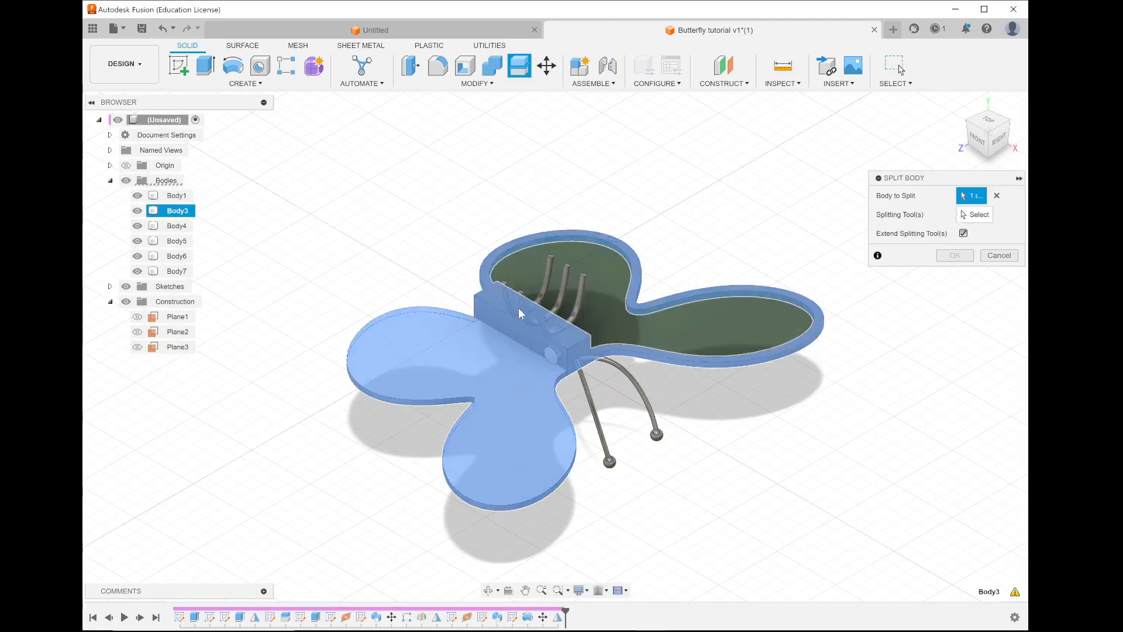
pyautogui.click(502, 324)
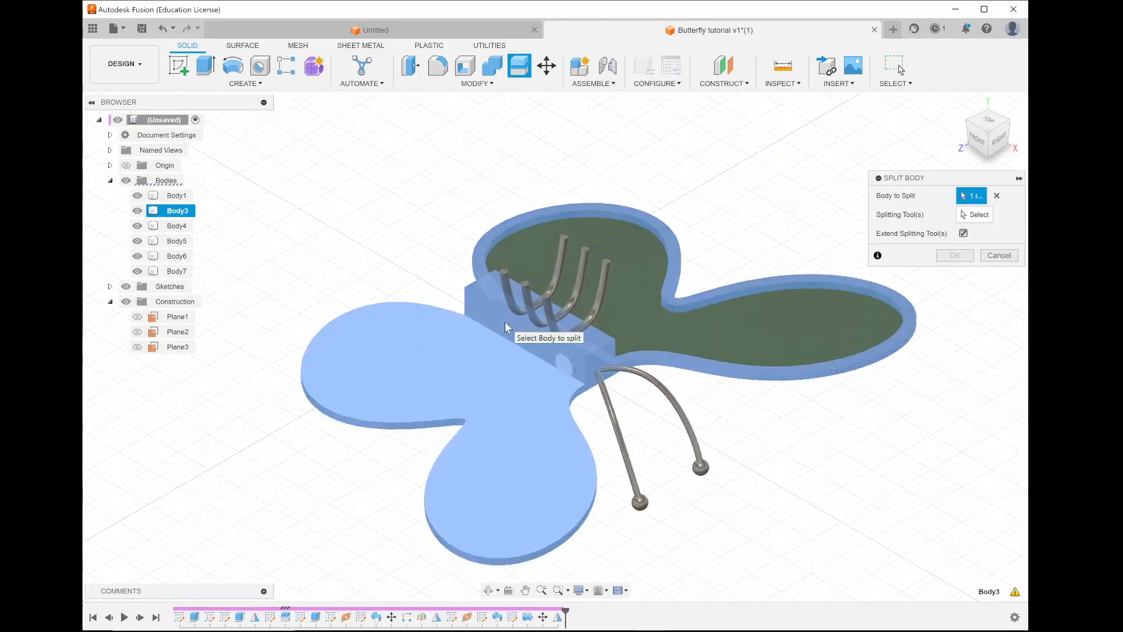
# Split Body3 with the central block's long side face next to the solid wing as the splitting tool.
pyautogui.scroll(5, 505, 322)
pyautogui.click(978, 215)
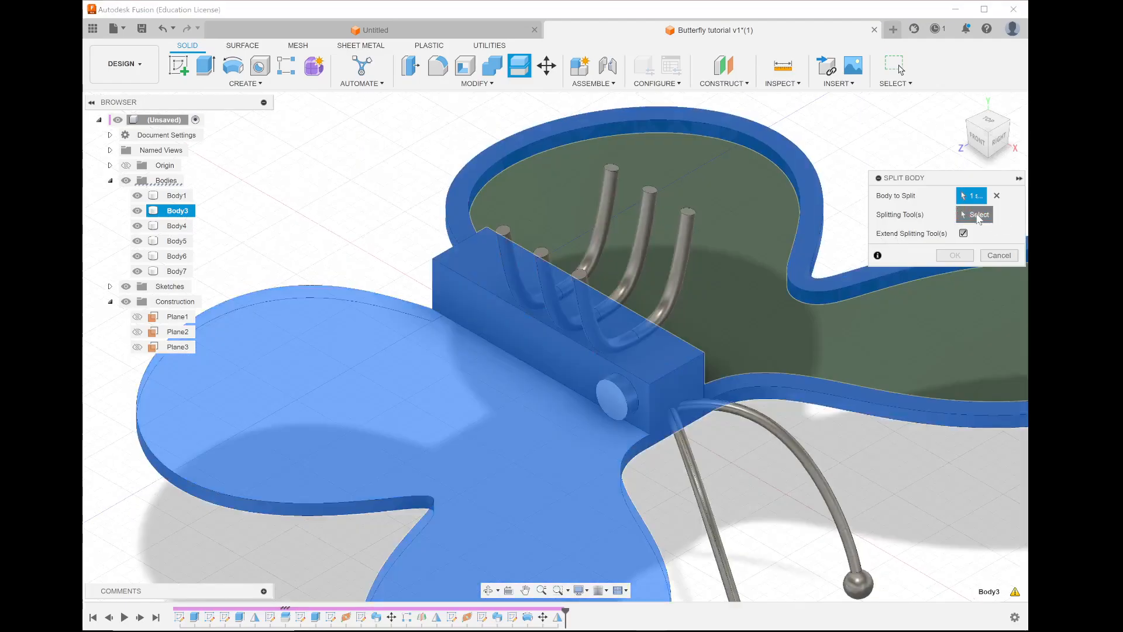
pyautogui.click(501, 325)
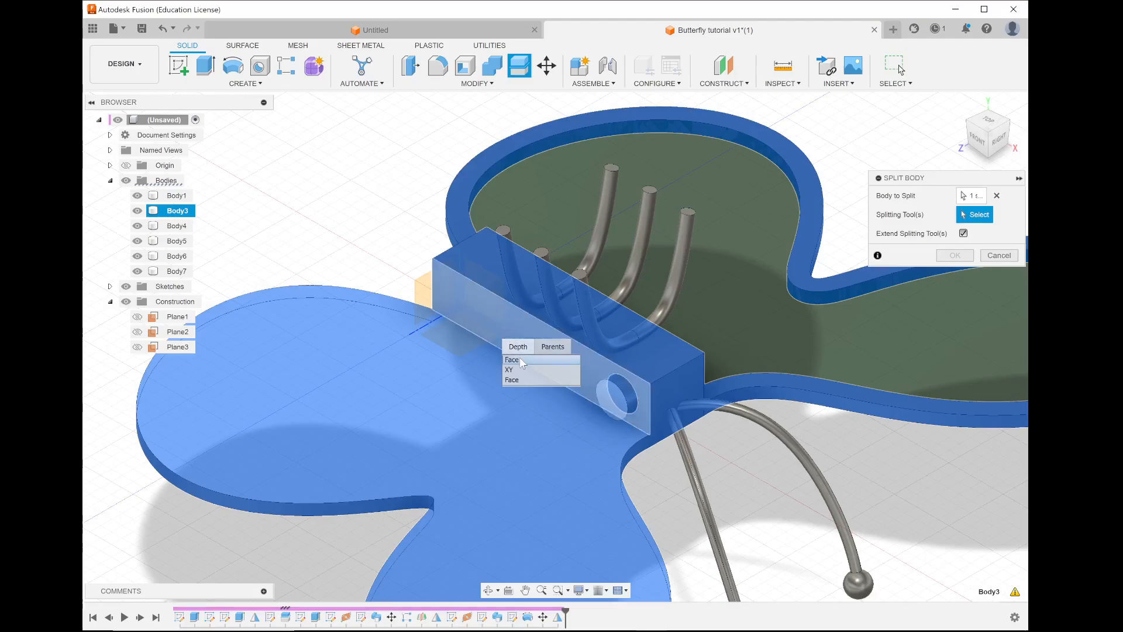
pyautogui.click(524, 360)
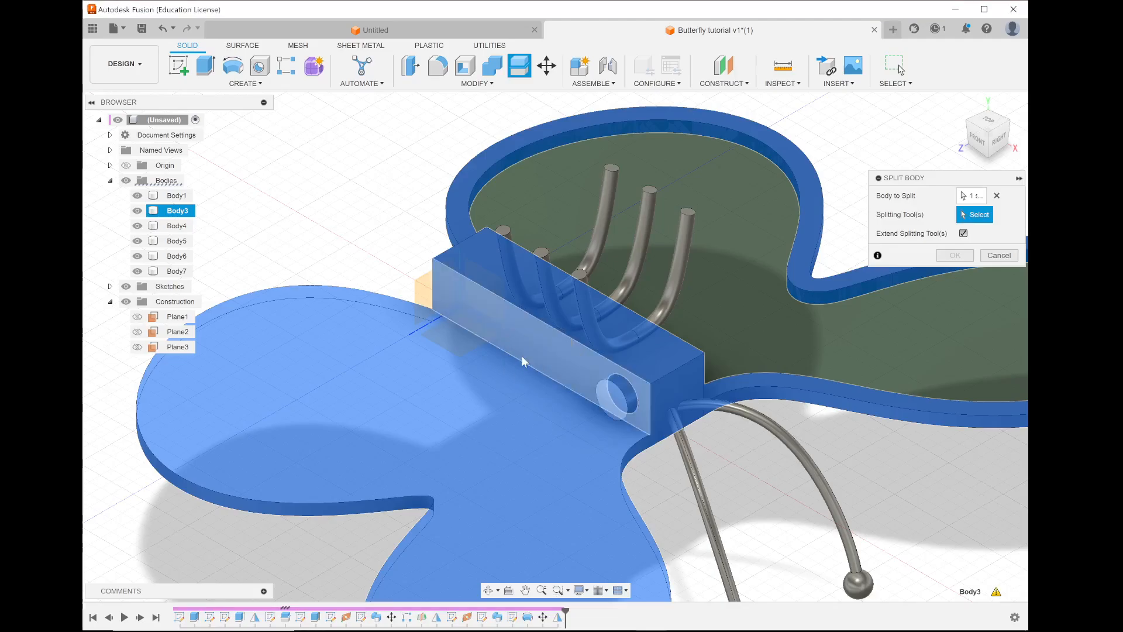
pyautogui.click(521, 355)
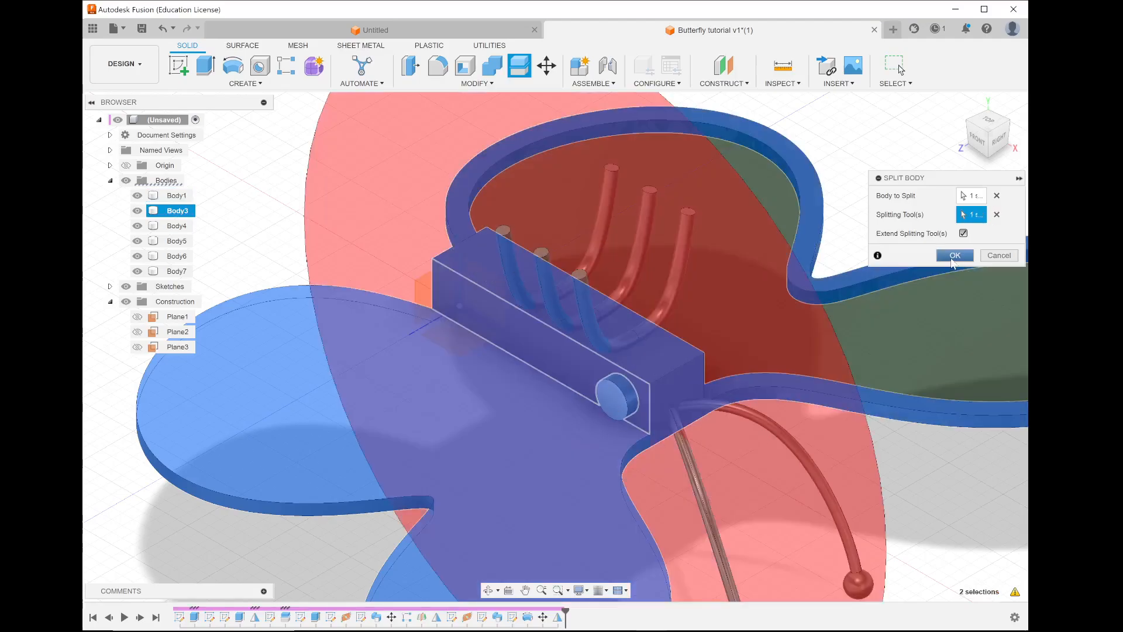
pyautogui.click(953, 257)
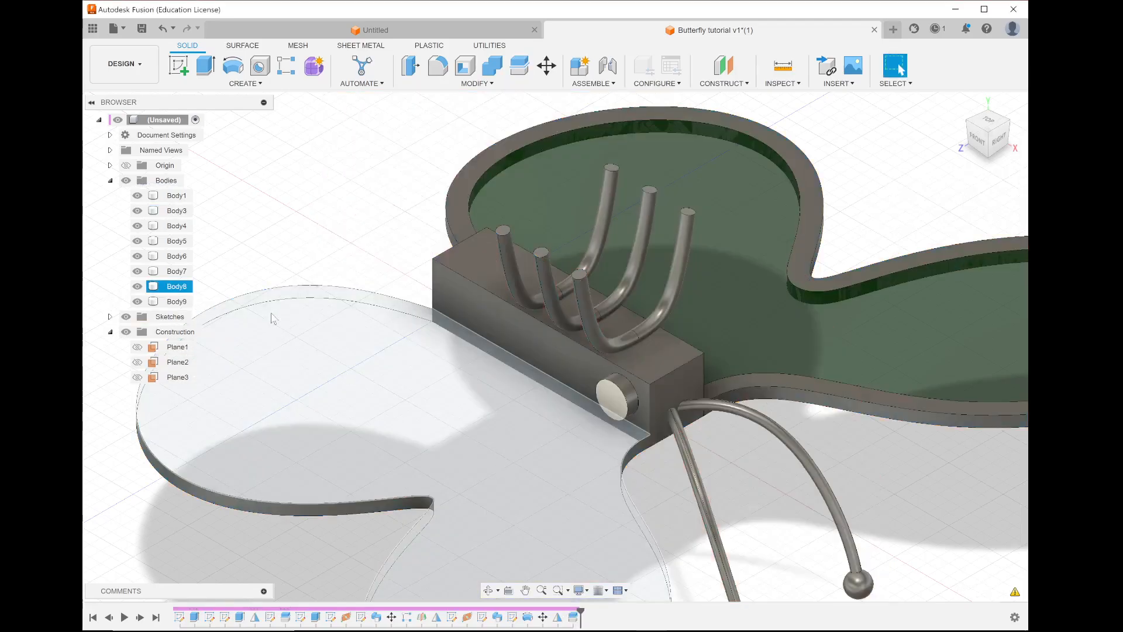
# Hide Body8, the solid wing separated from the central block.
pyautogui.click(156, 288)
pyautogui.click(138, 286)
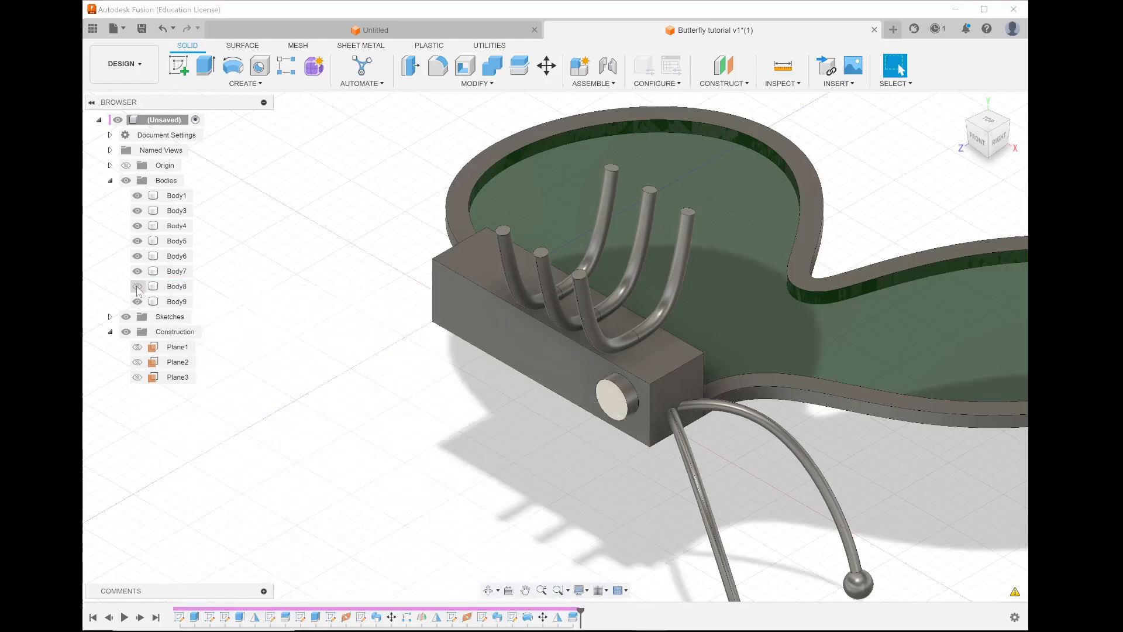
pyautogui.click(630, 443)
pyautogui.scroll(-1, 540, 456)
pyautogui.scroll(-2, 539, 458)
pyautogui.click(742, 363)
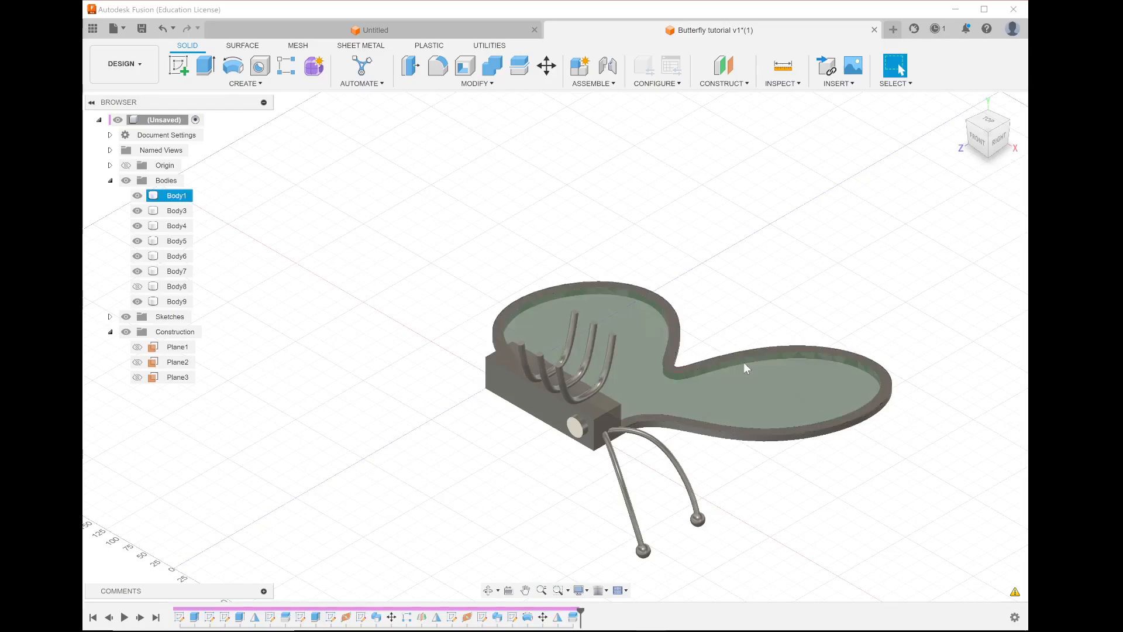
# Split Body3 again, using the central block's opposite long side face next to the green-filled wing as the splitting tool.
pyautogui.scroll(5, 743, 362)
pyautogui.scroll(1, 743, 362)
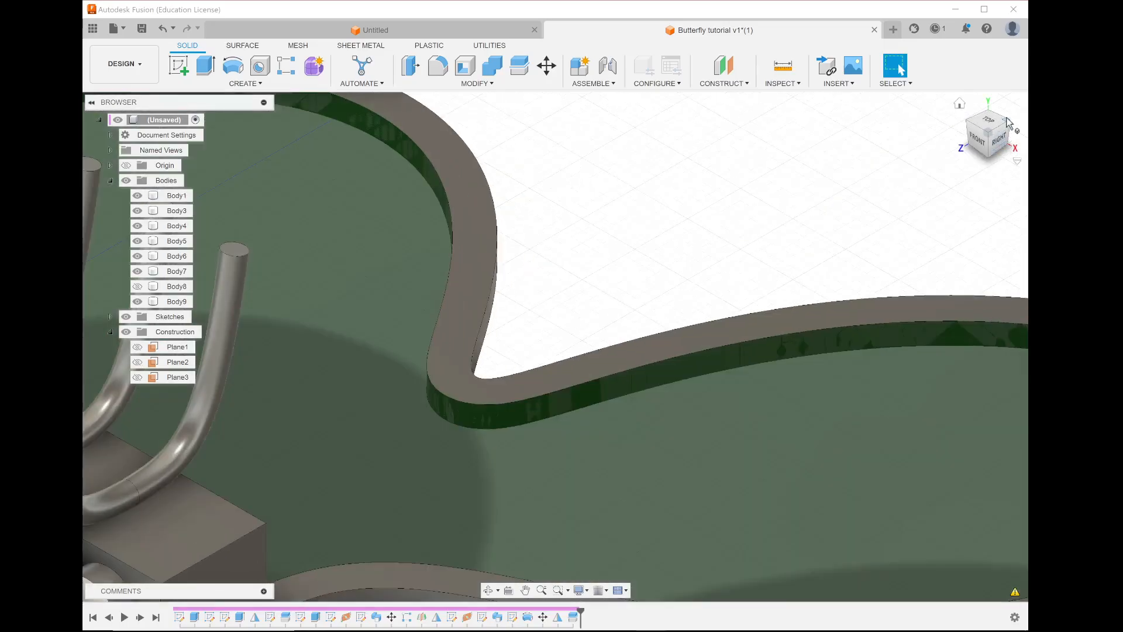
pyautogui.click(1007, 119)
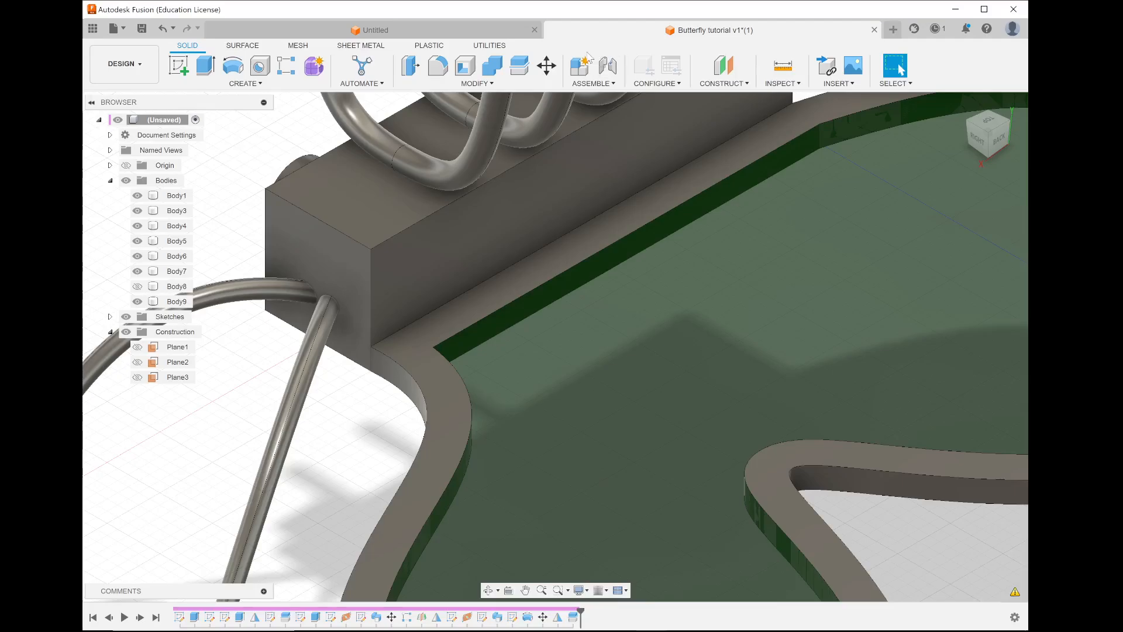
pyautogui.click(519, 66)
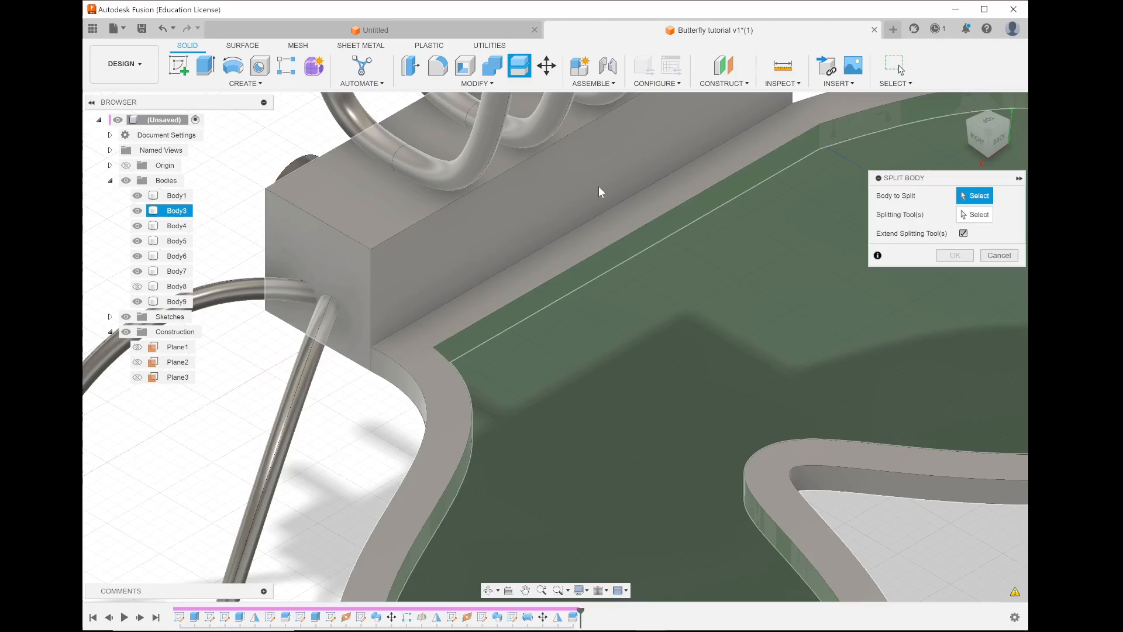
pyautogui.click(598, 186)
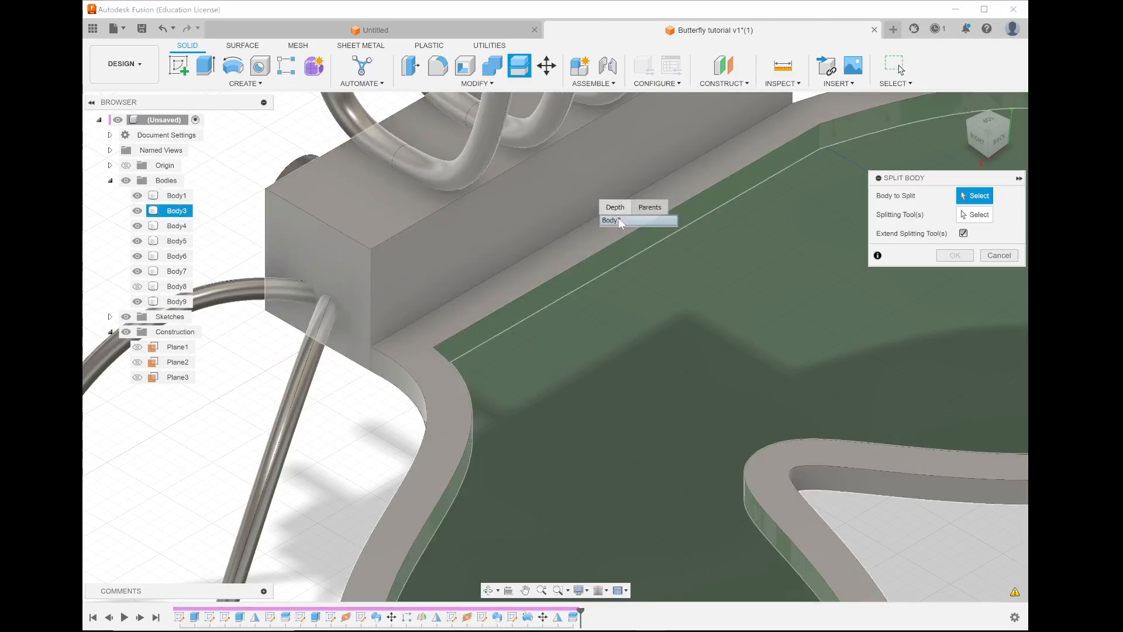
pyautogui.click(620, 221)
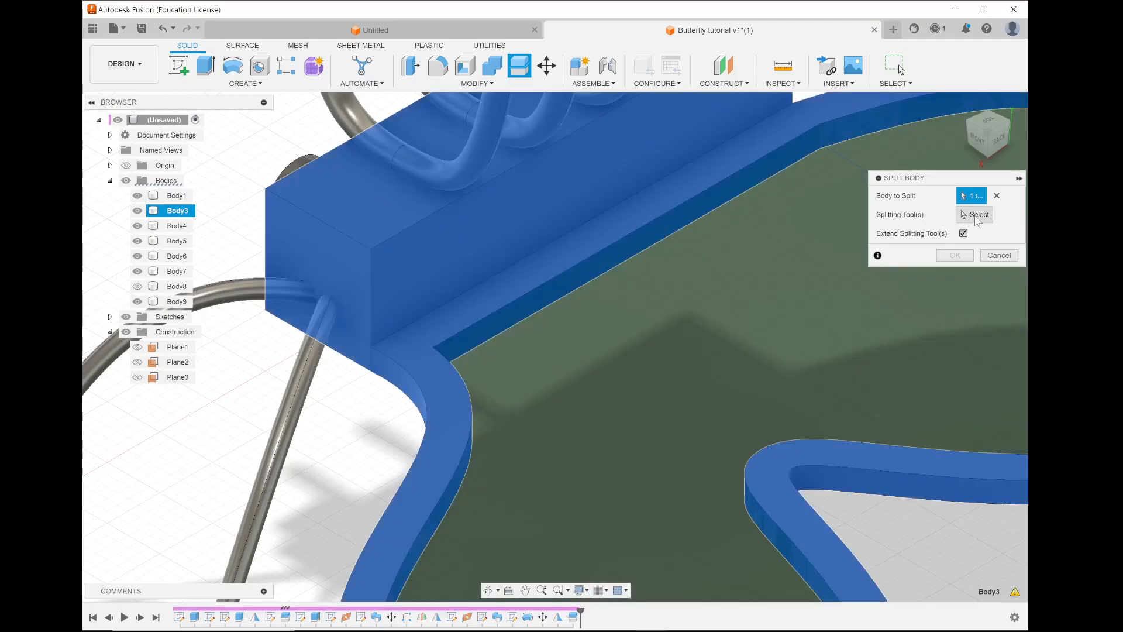
pyautogui.click(976, 216)
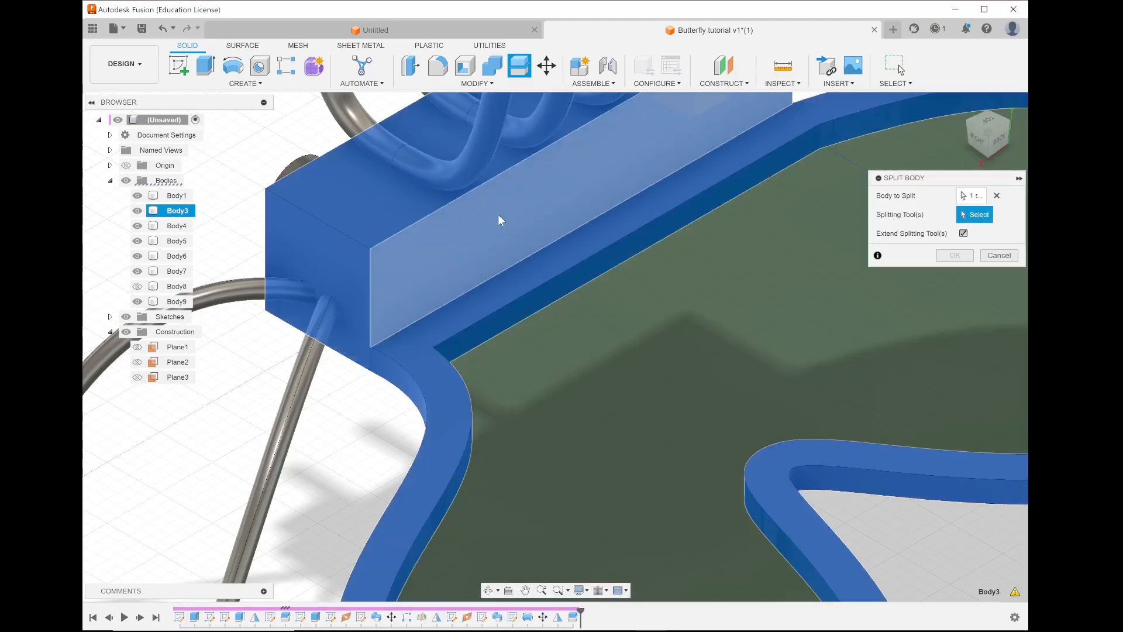
pyautogui.click(500, 220)
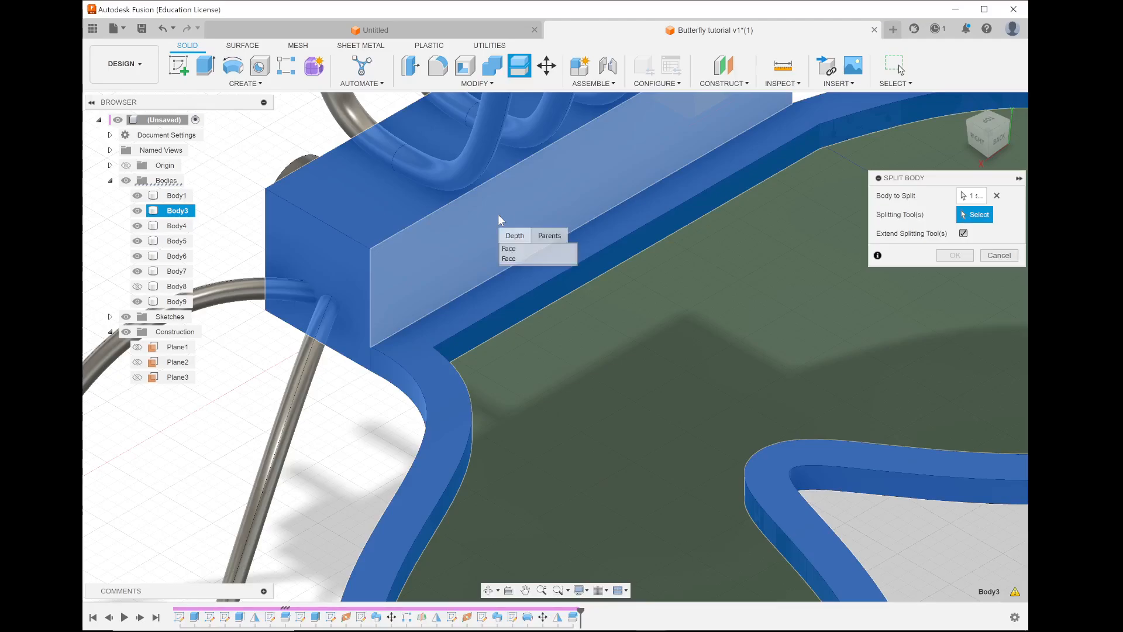
pyautogui.click(510, 248)
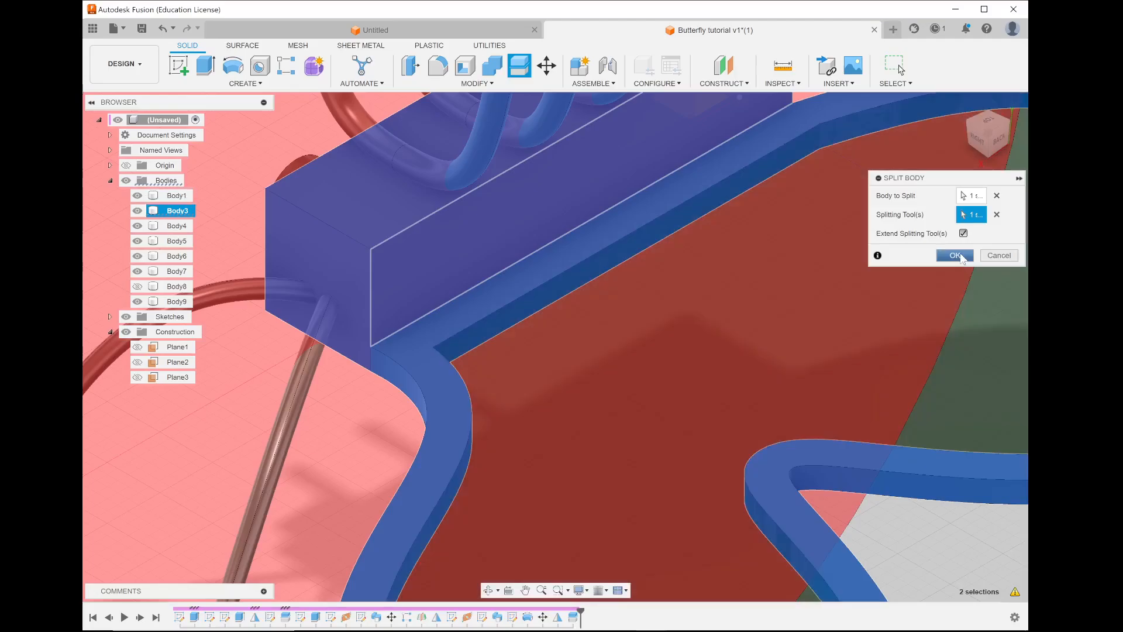
pyautogui.click(962, 258)
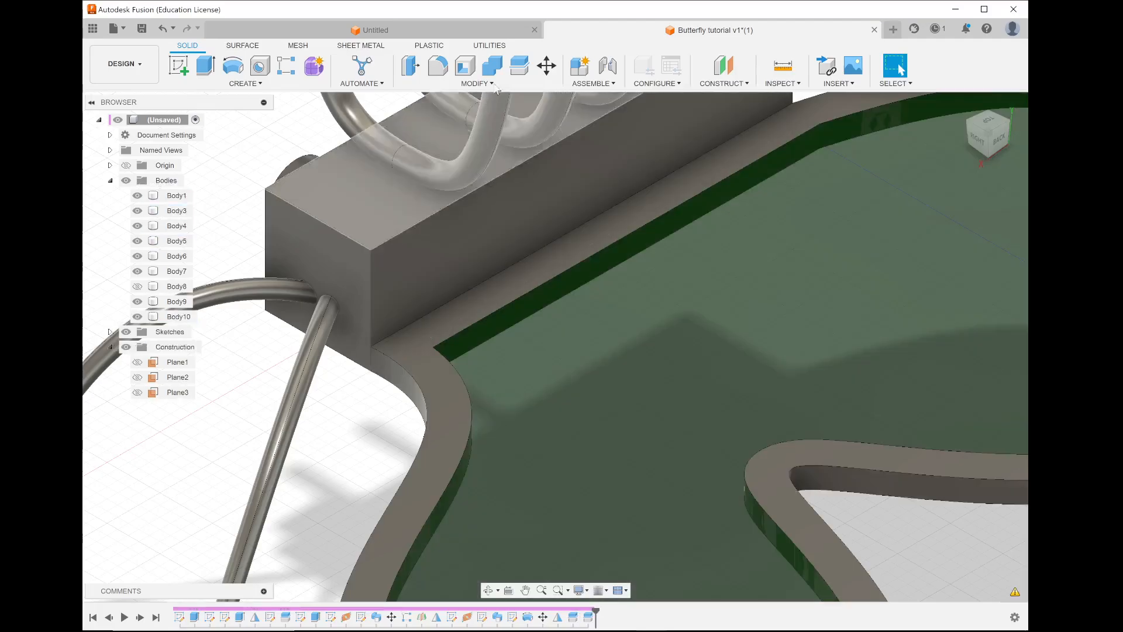
pyautogui.click(550, 69)
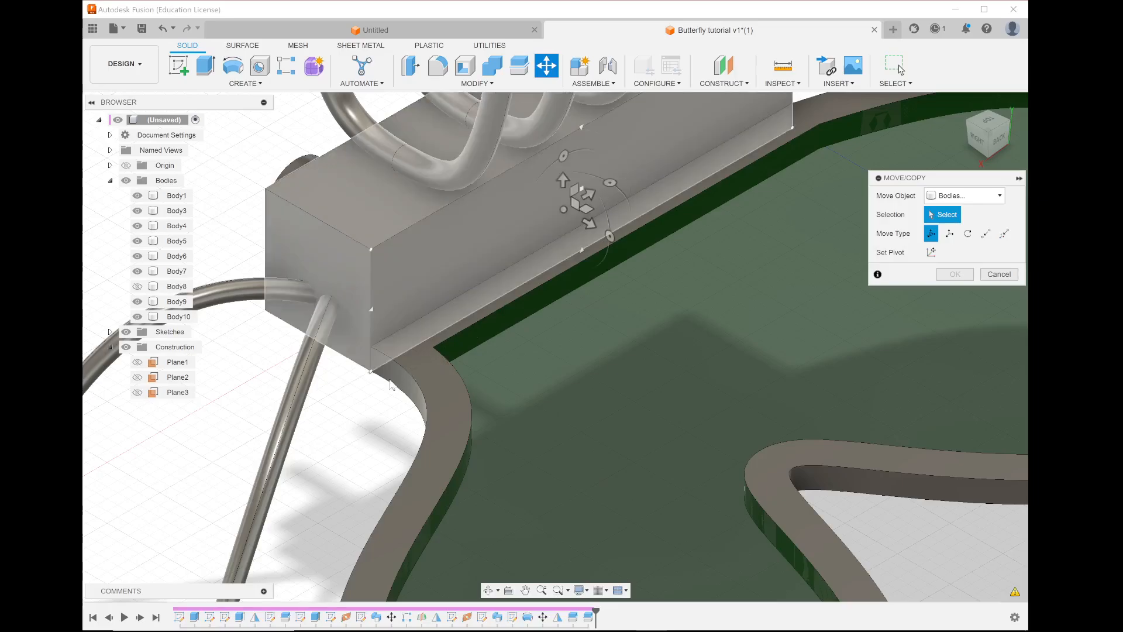
pyautogui.click(425, 355)
pyautogui.click(577, 345)
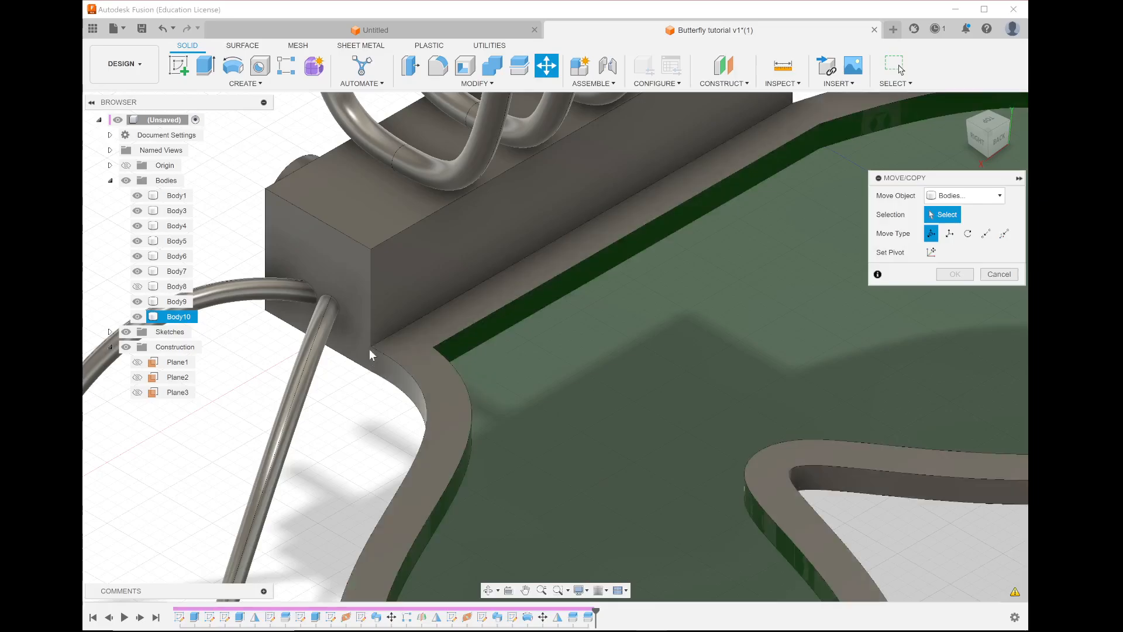
pyautogui.click(370, 348)
pyautogui.click(369, 347)
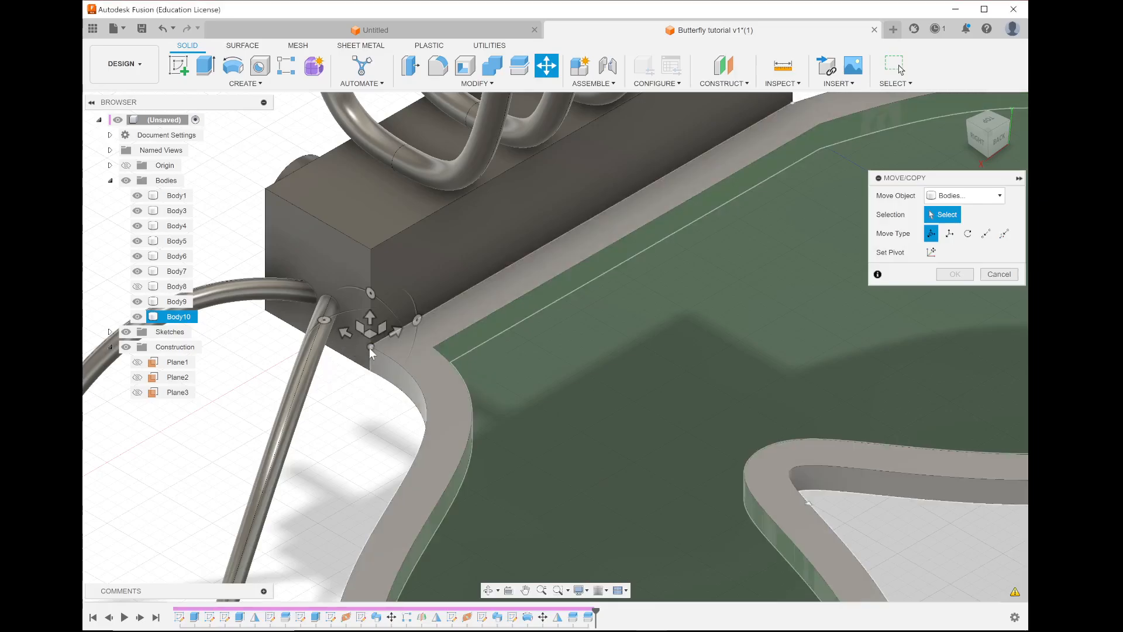
pyautogui.click(375, 353)
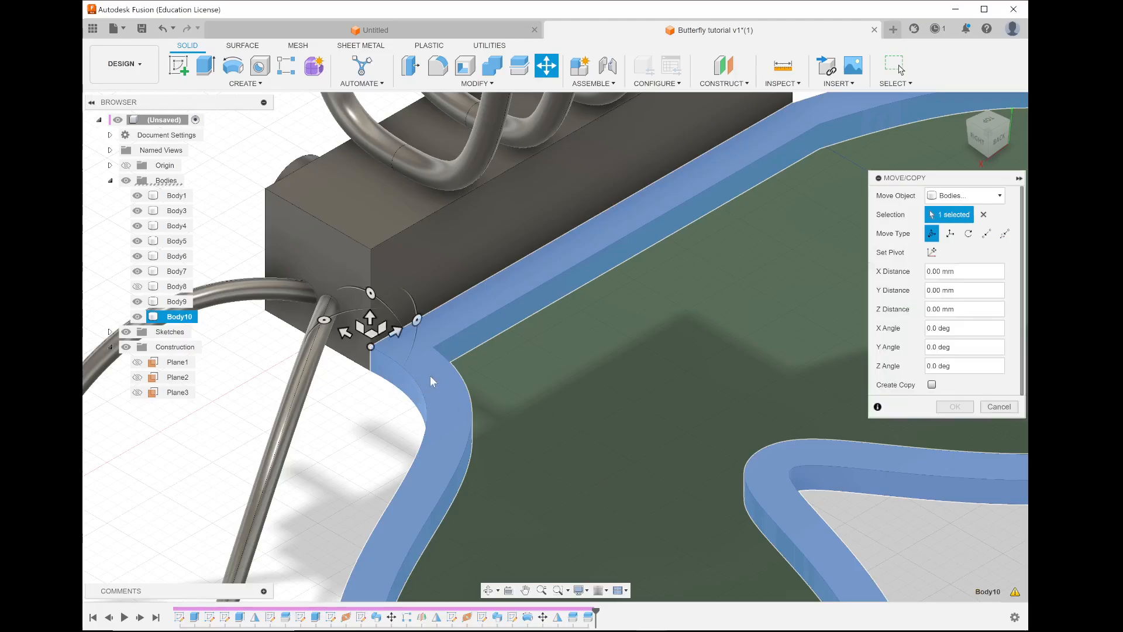
pyautogui.click(370, 293)
pyautogui.moveTo(370, 293); pyautogui.dragTo(404, 308)
pyautogui.scroll(-4, 542, 247)
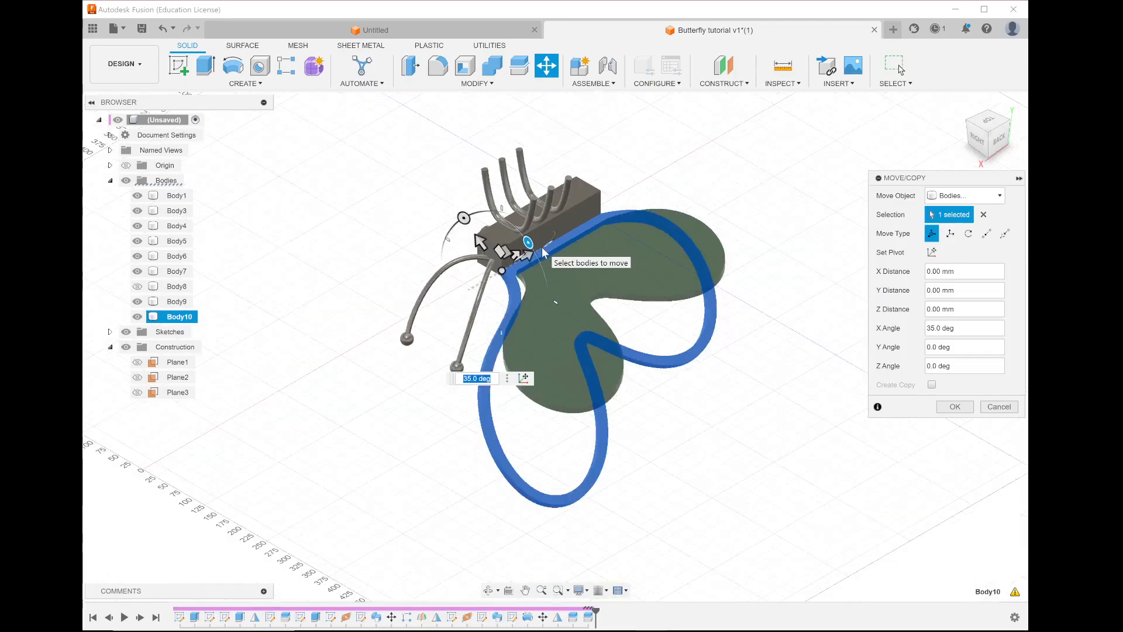
pyautogui.scroll(2, 548, 321)
pyautogui.scroll(2, 549, 327)
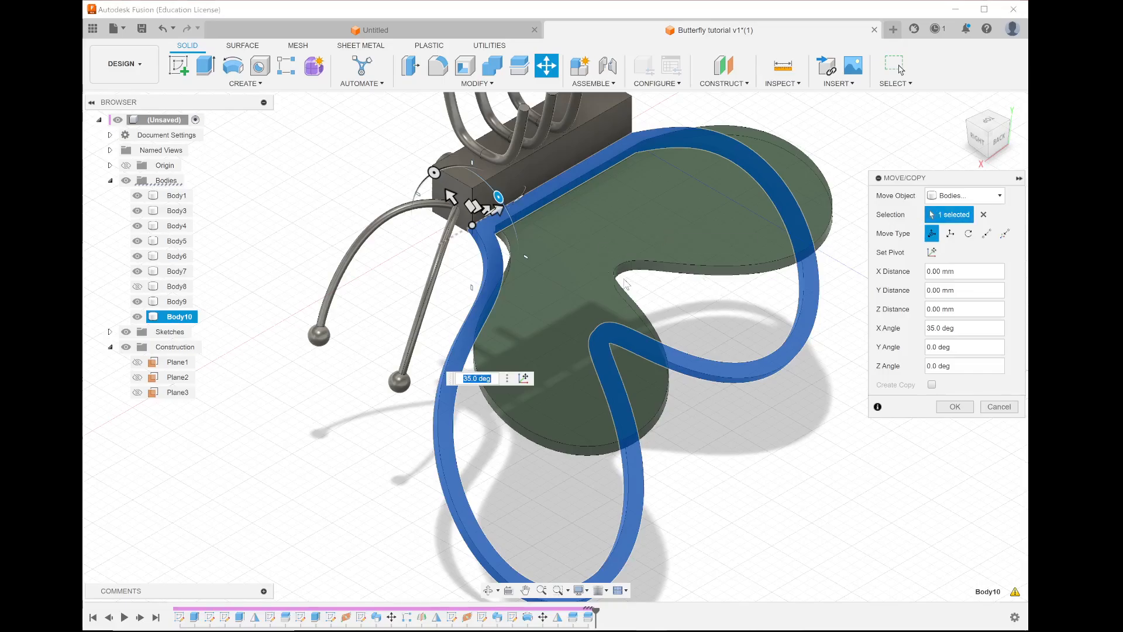
pyautogui.press('Return')
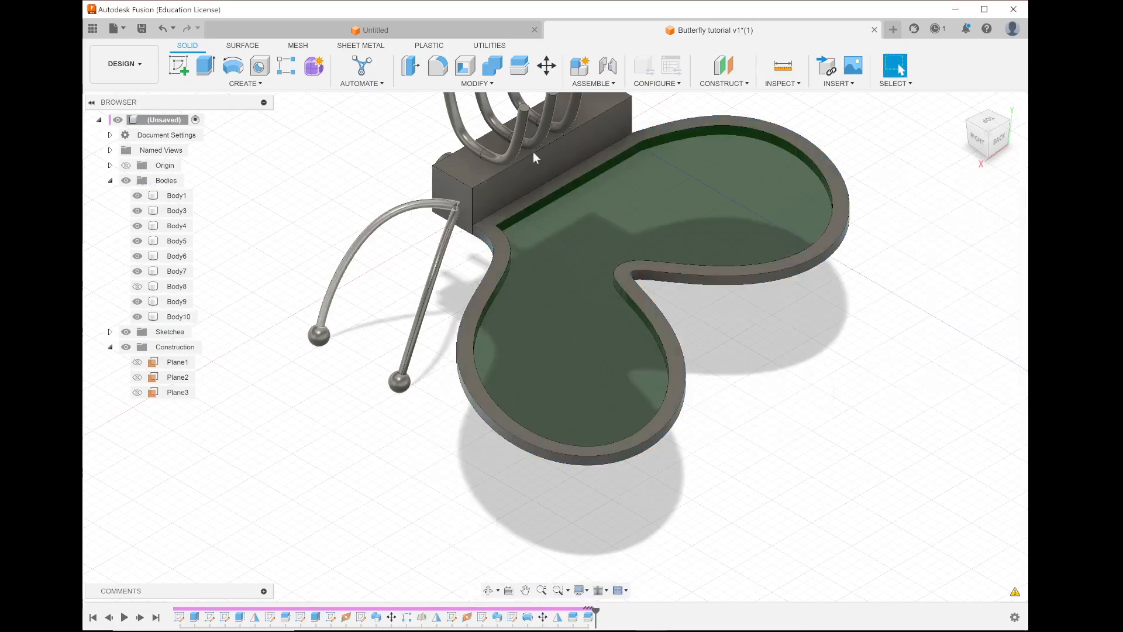
# Rotate the wing frame Body10 and its green infill Body1 together by an X angle of 30 degrees about the frame's corner at the block.
pyautogui.click(545, 70)
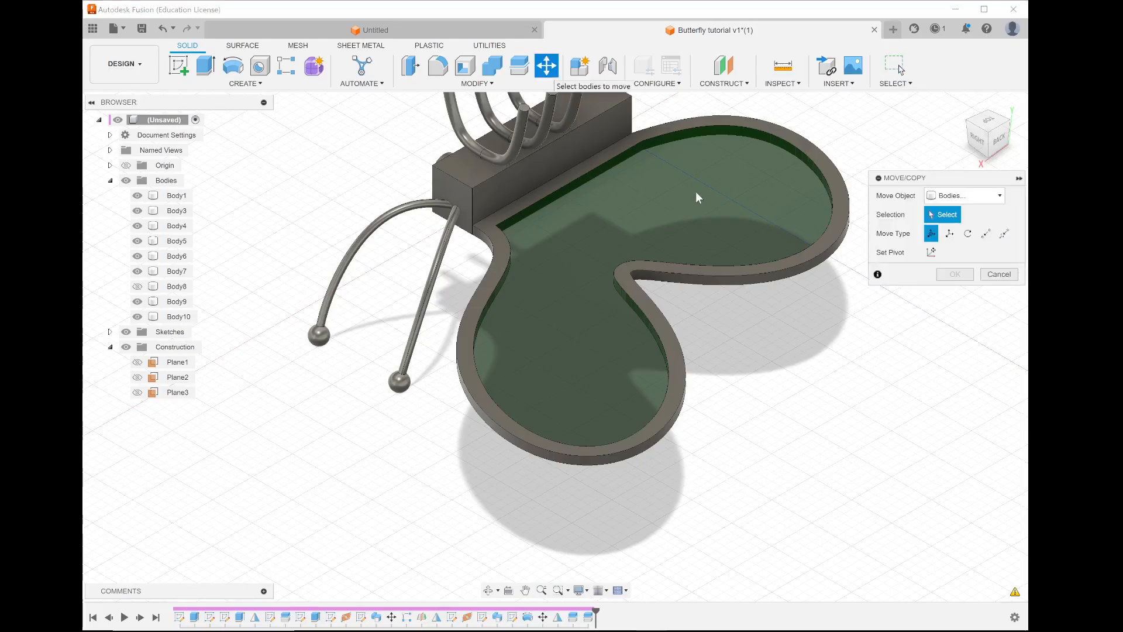
pyautogui.click(485, 239)
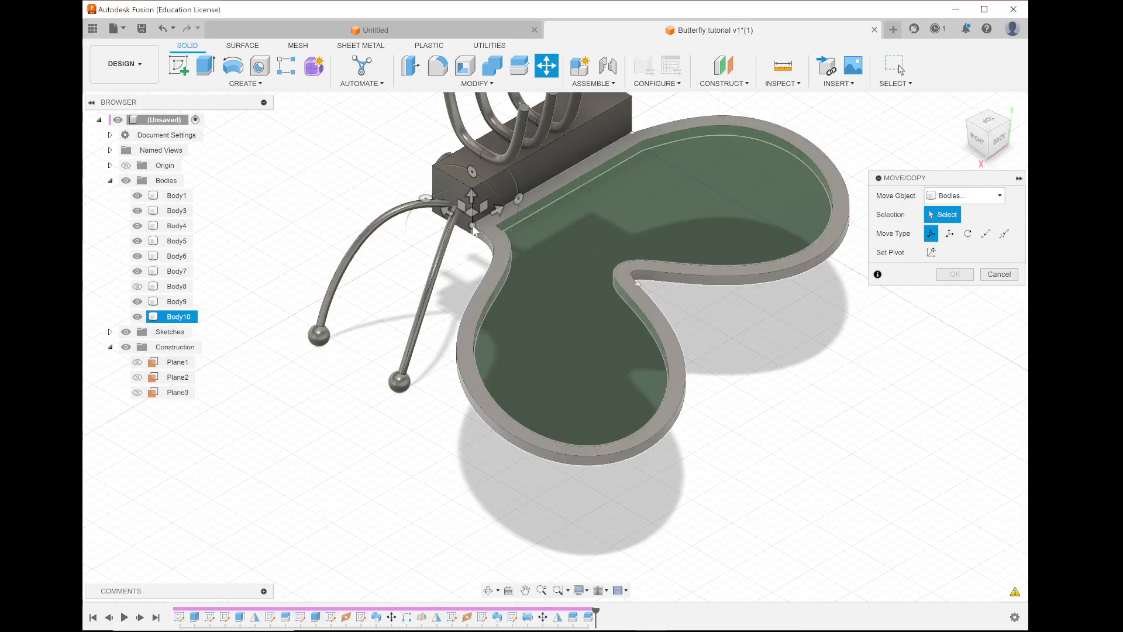
pyautogui.click(606, 221)
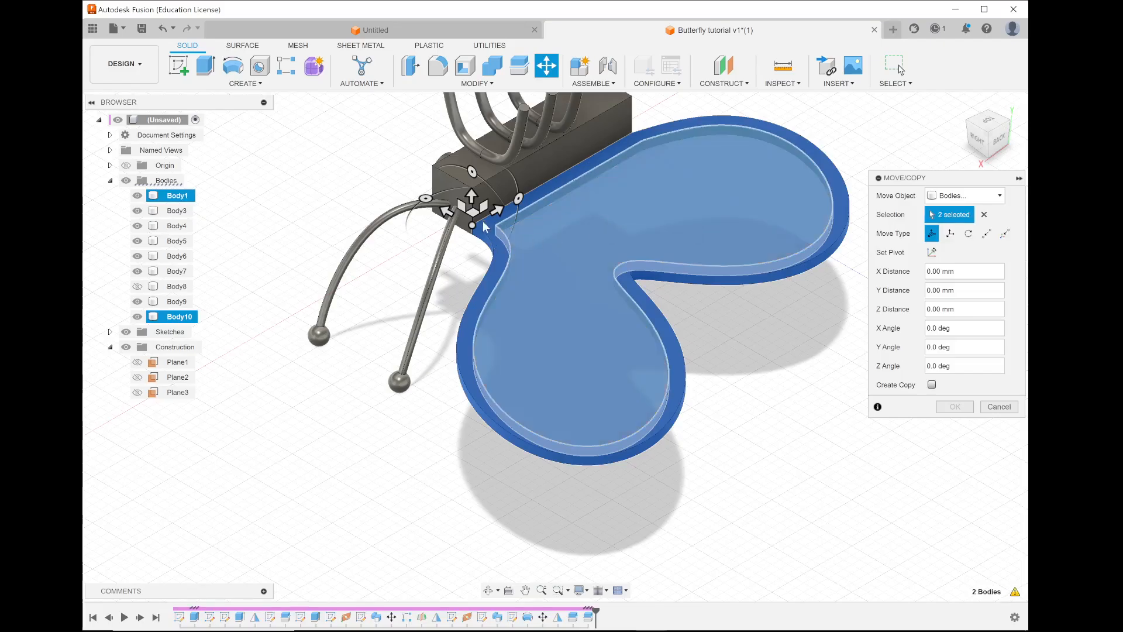
pyautogui.moveTo(472, 172); pyautogui.dragTo(494, 195)
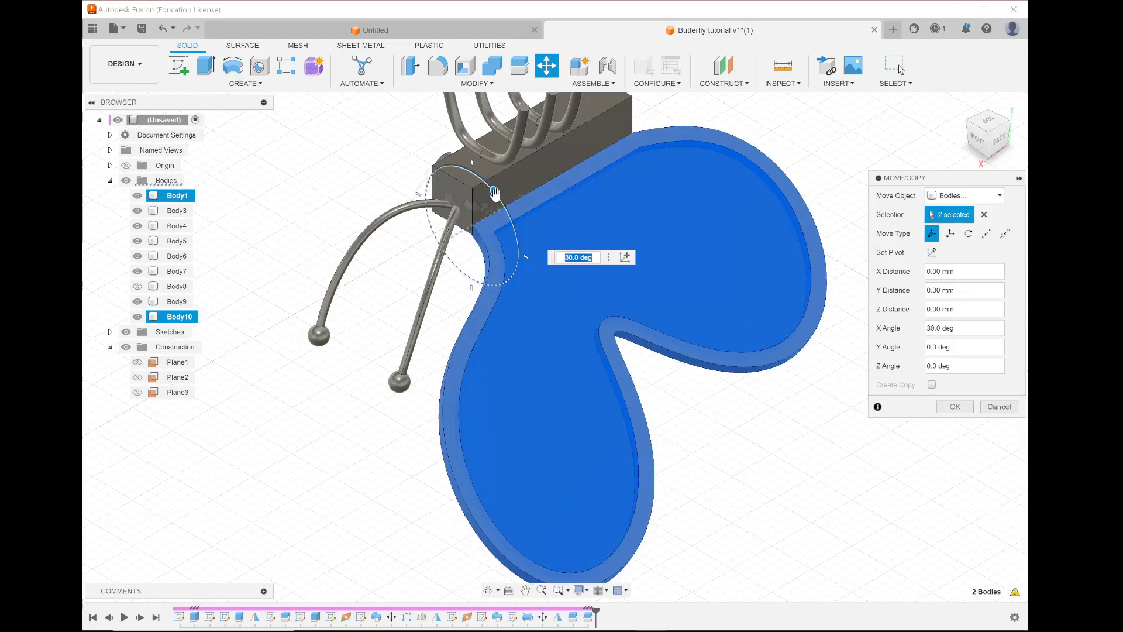
pyautogui.click(981, 145)
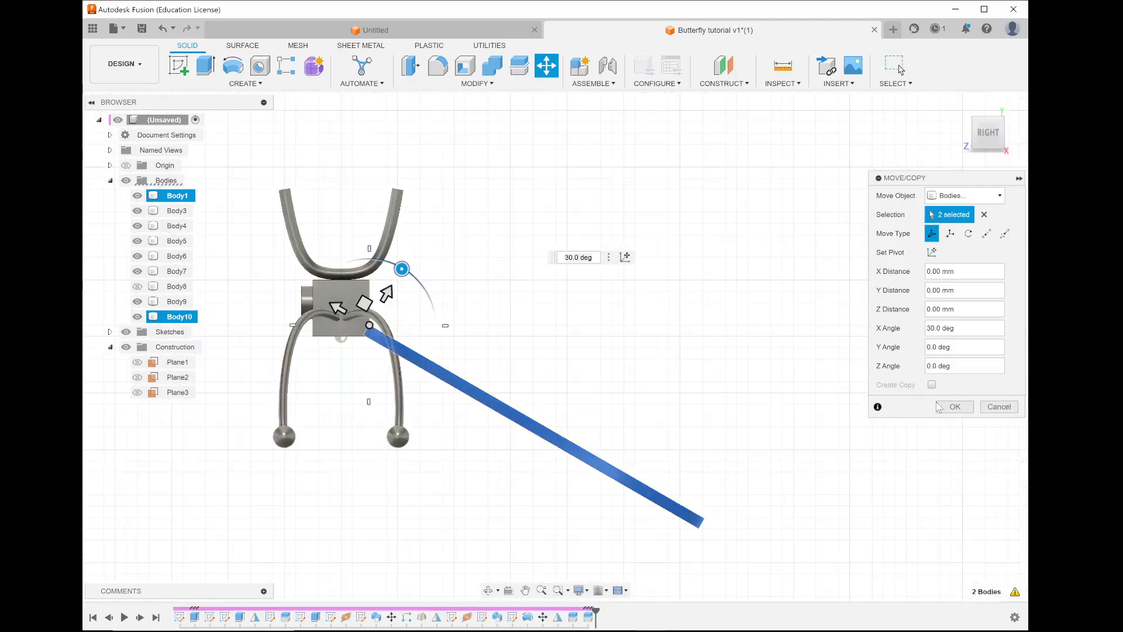
pyautogui.click(956, 408)
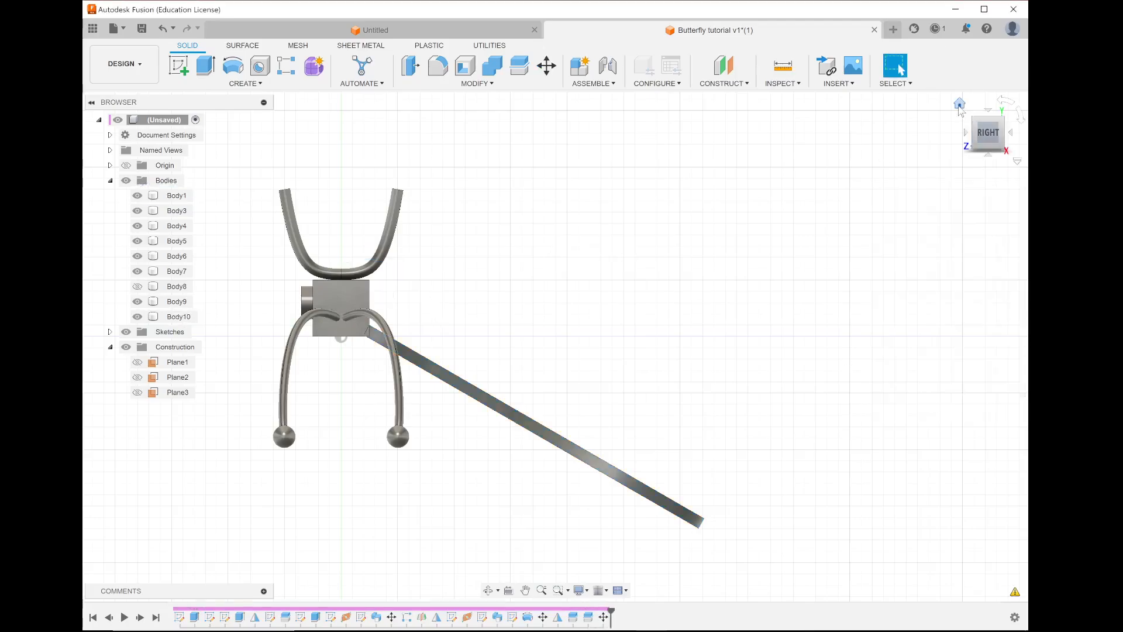
# Mirror the green infill Body1, the wing frame Body10 and the round piece Body9 across Plane2 as new bodies.
pyautogui.click(960, 103)
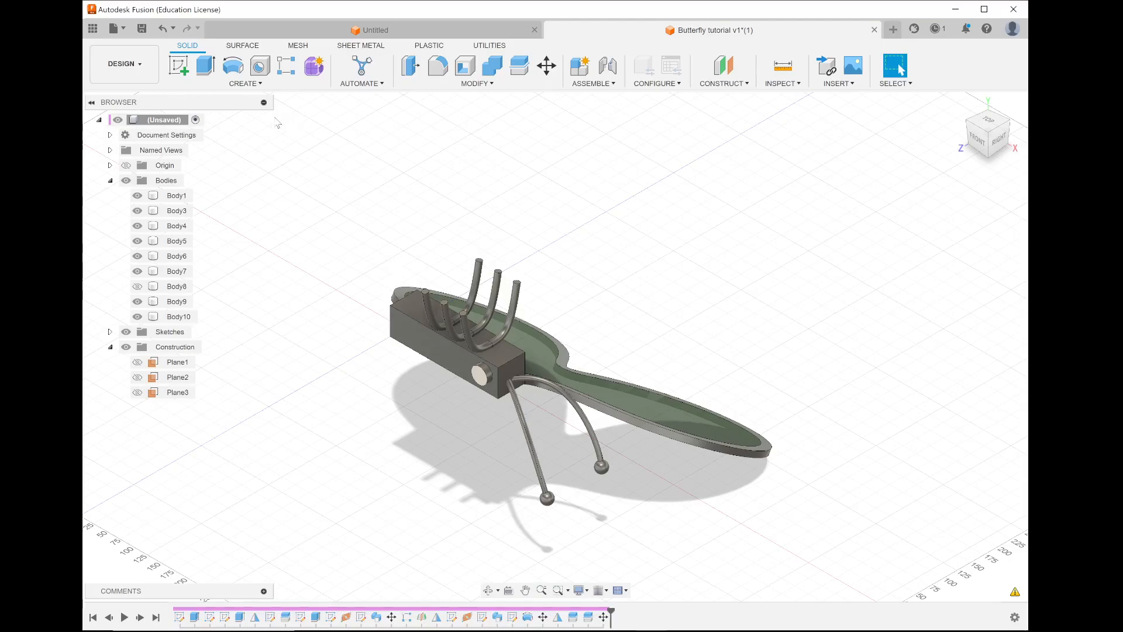
pyautogui.click(246, 85)
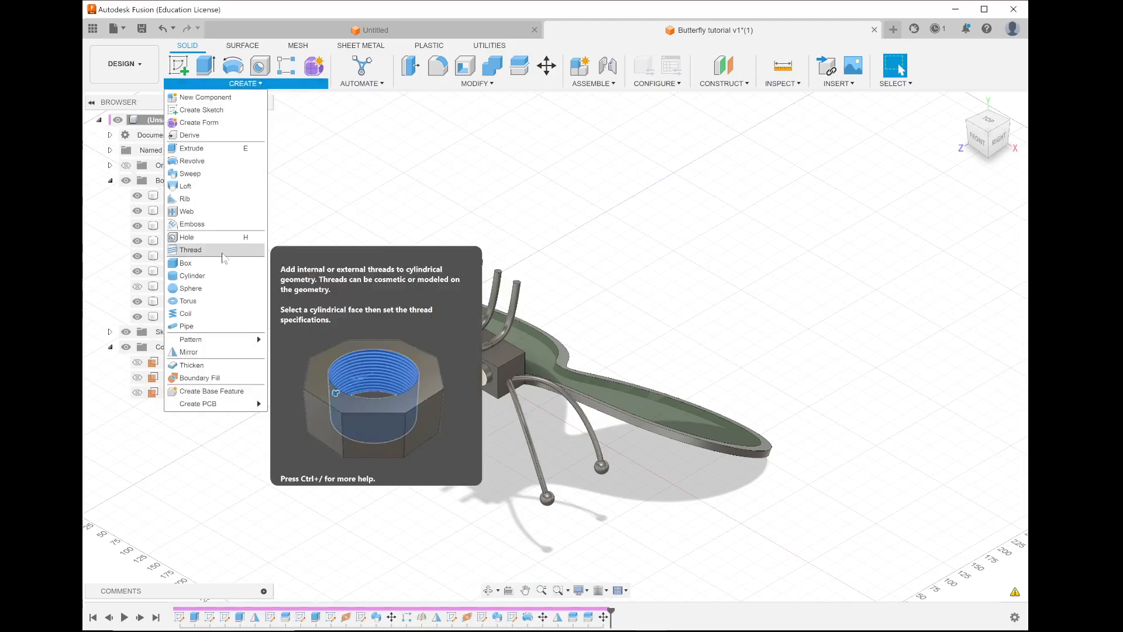
pyautogui.click(196, 352)
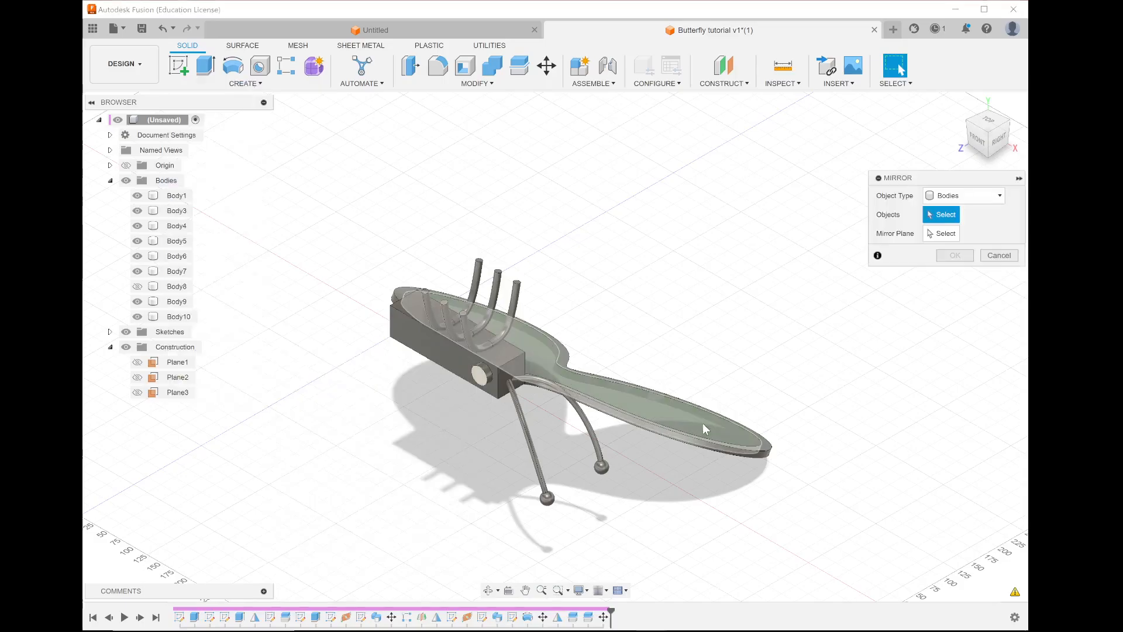
pyautogui.click(672, 419)
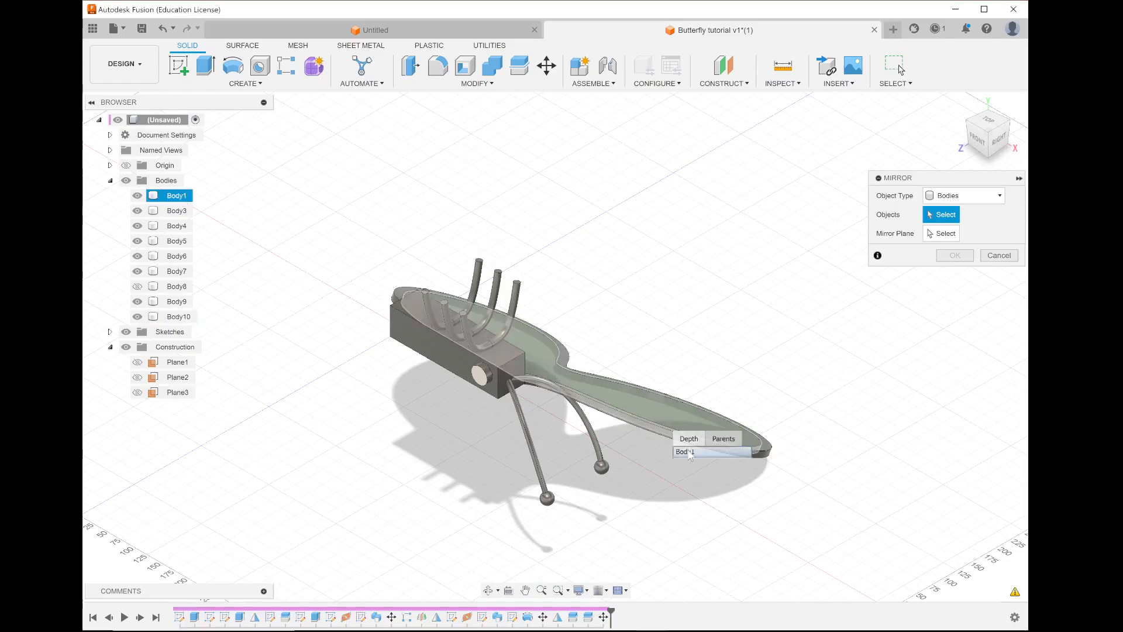
pyautogui.click(689, 451)
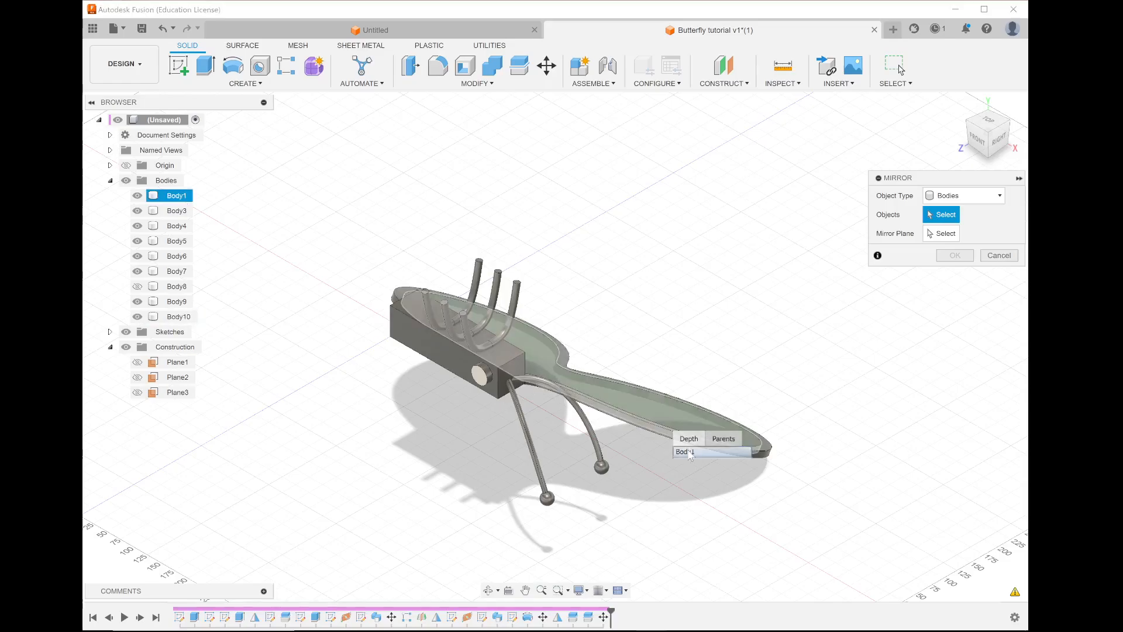
pyautogui.click(768, 455)
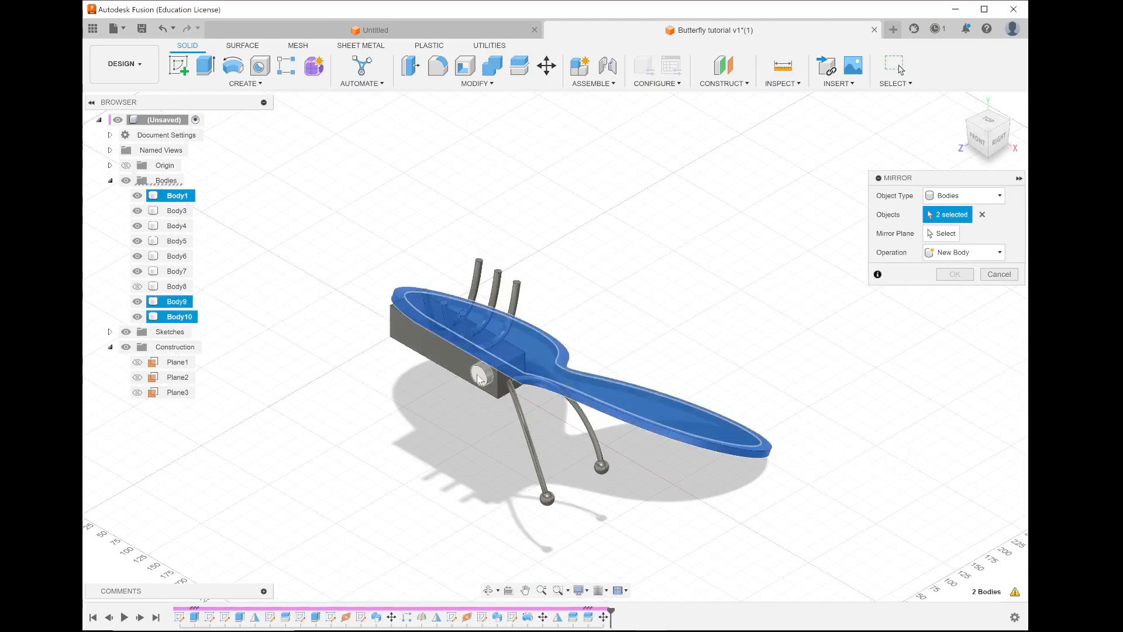
pyautogui.scroll(3, 481, 377)
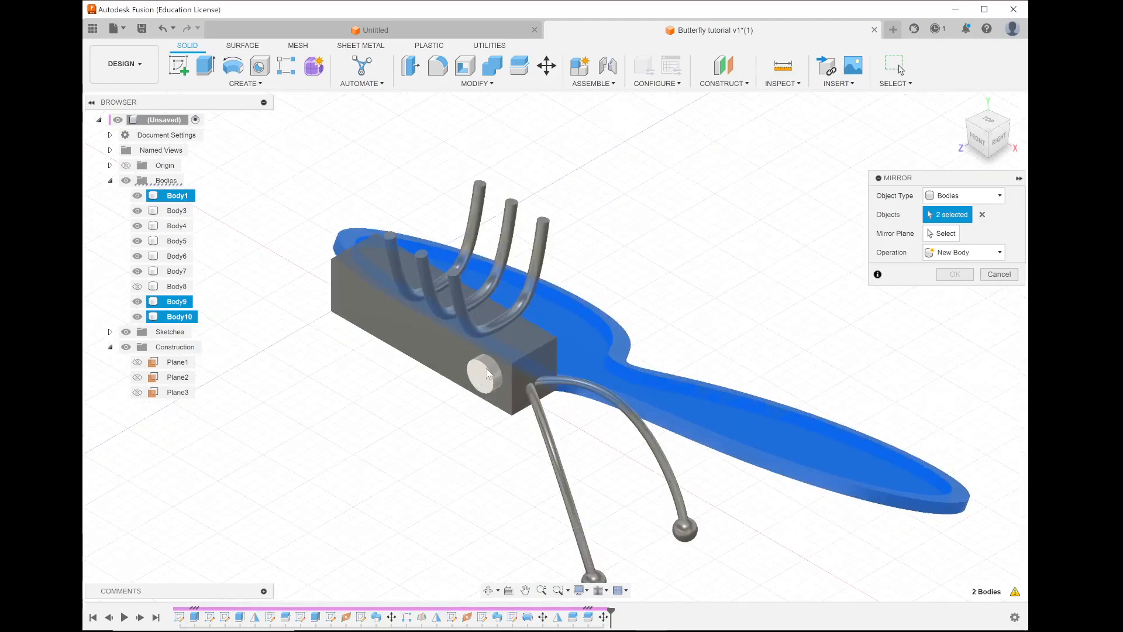
pyautogui.click(488, 374)
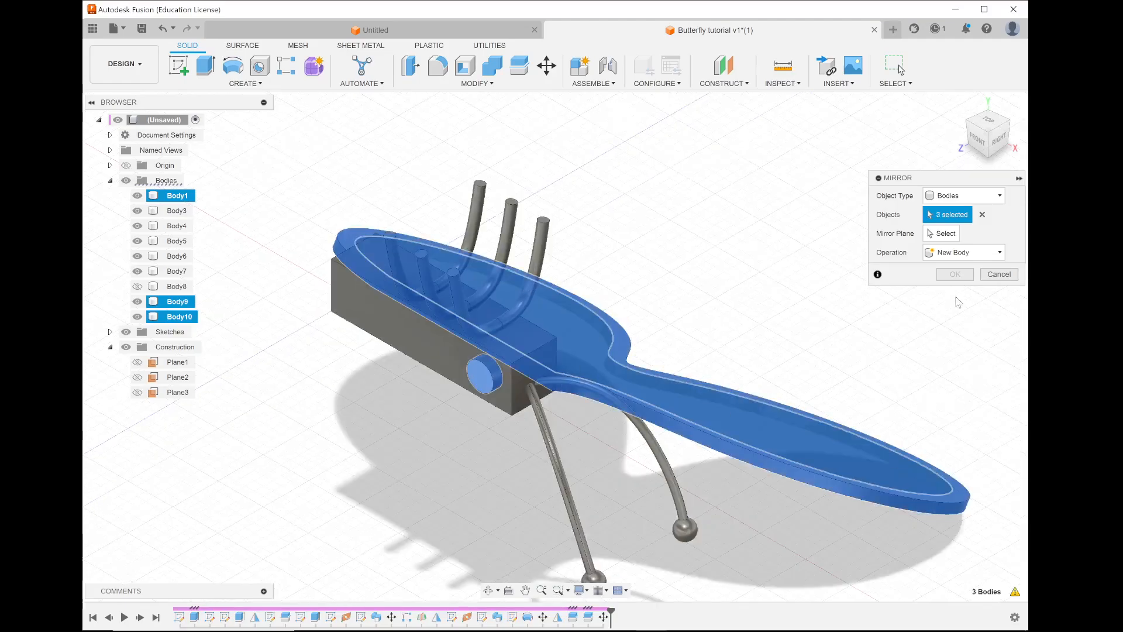
pyautogui.click(954, 234)
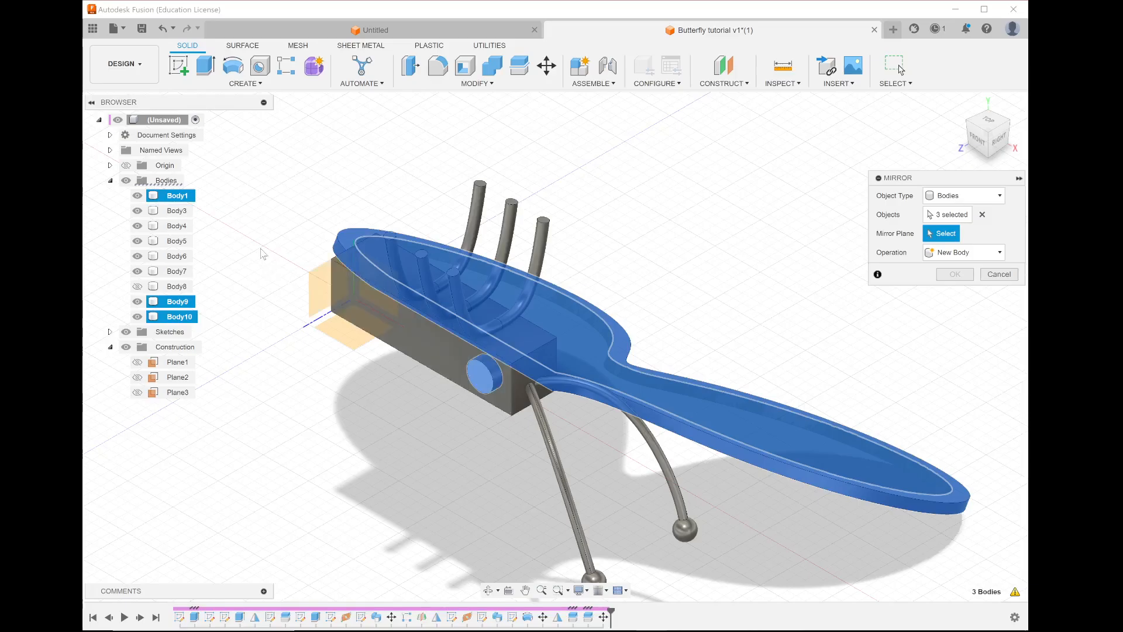
pyautogui.click(171, 378)
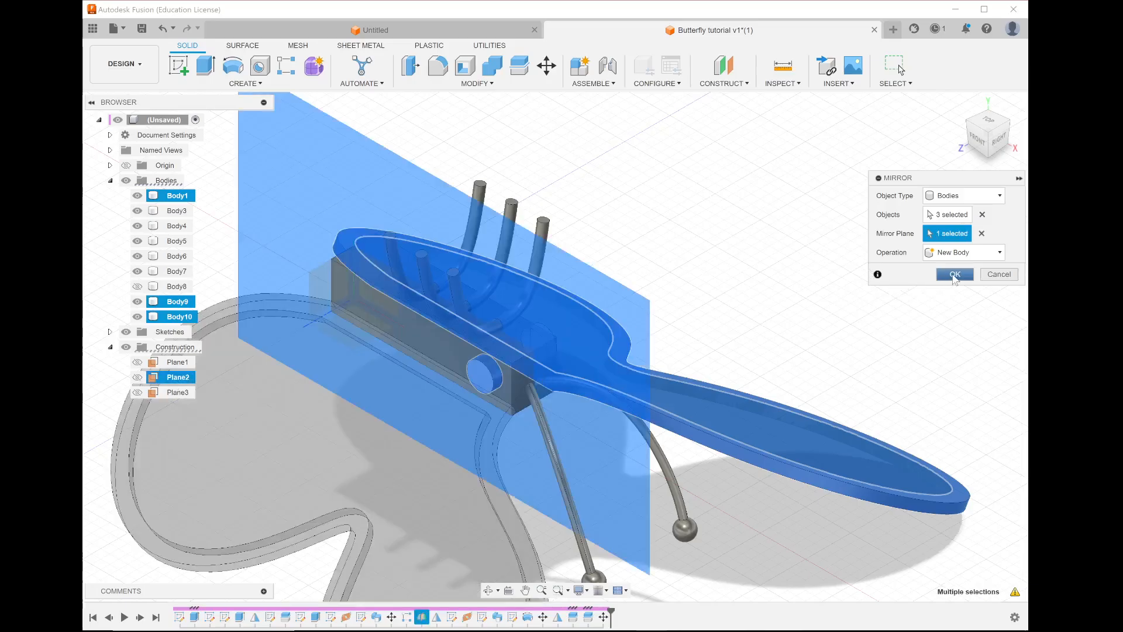
pyautogui.click(954, 274)
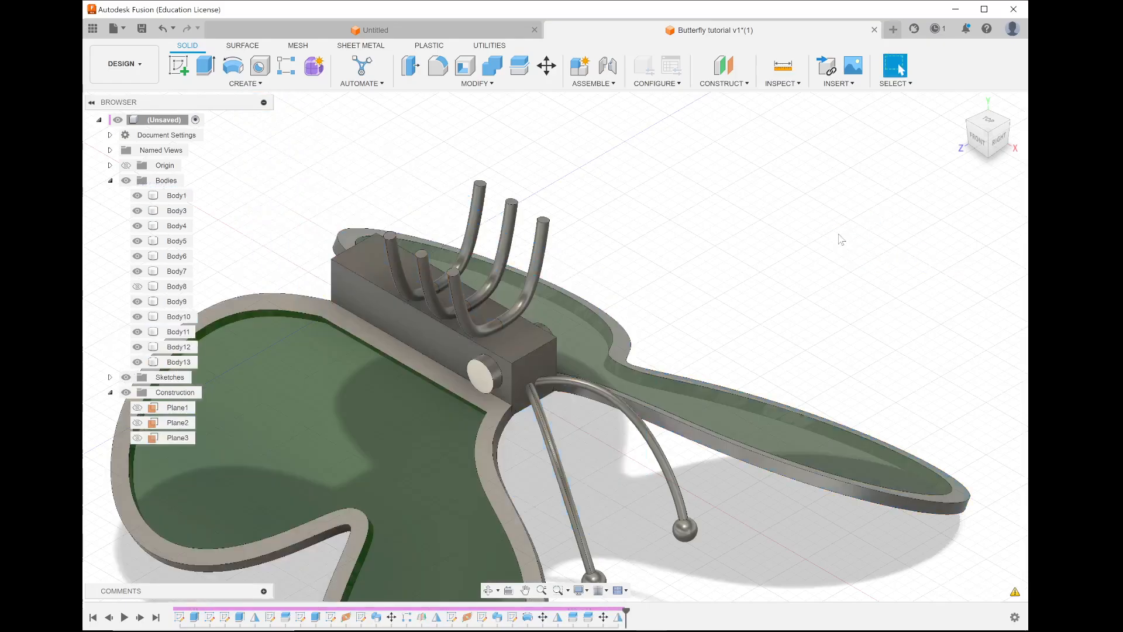
# Rotate all visible butterfly bodies together by 180 degrees about the origin's X axis.
pyautogui.scroll(3, 840, 236)
pyautogui.scroll(-5, 840, 239)
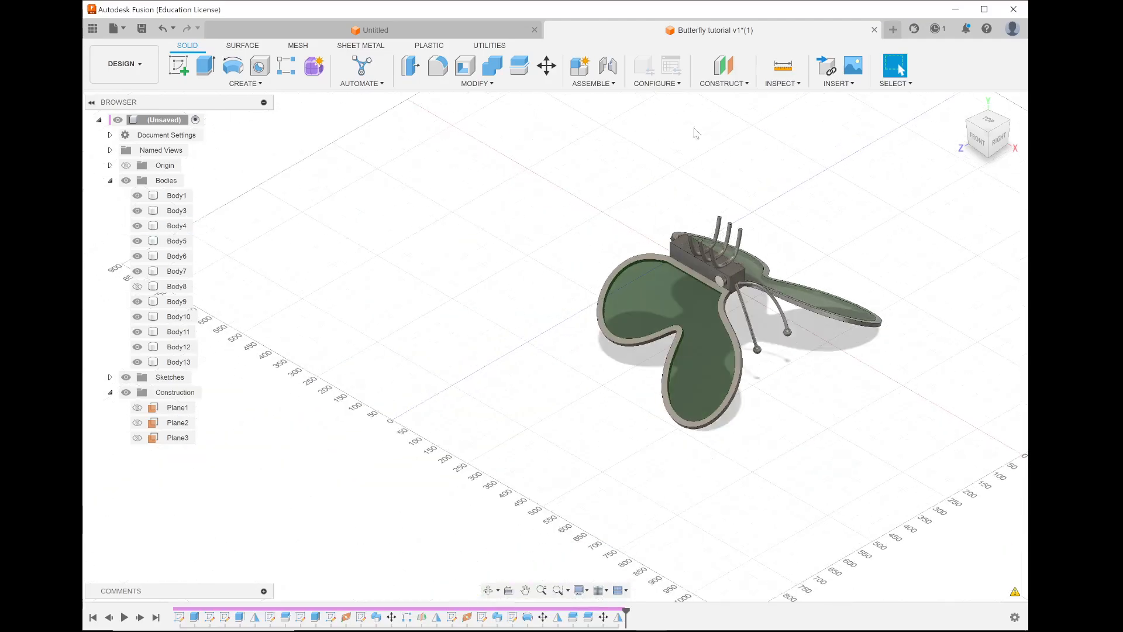
pyautogui.click(550, 67)
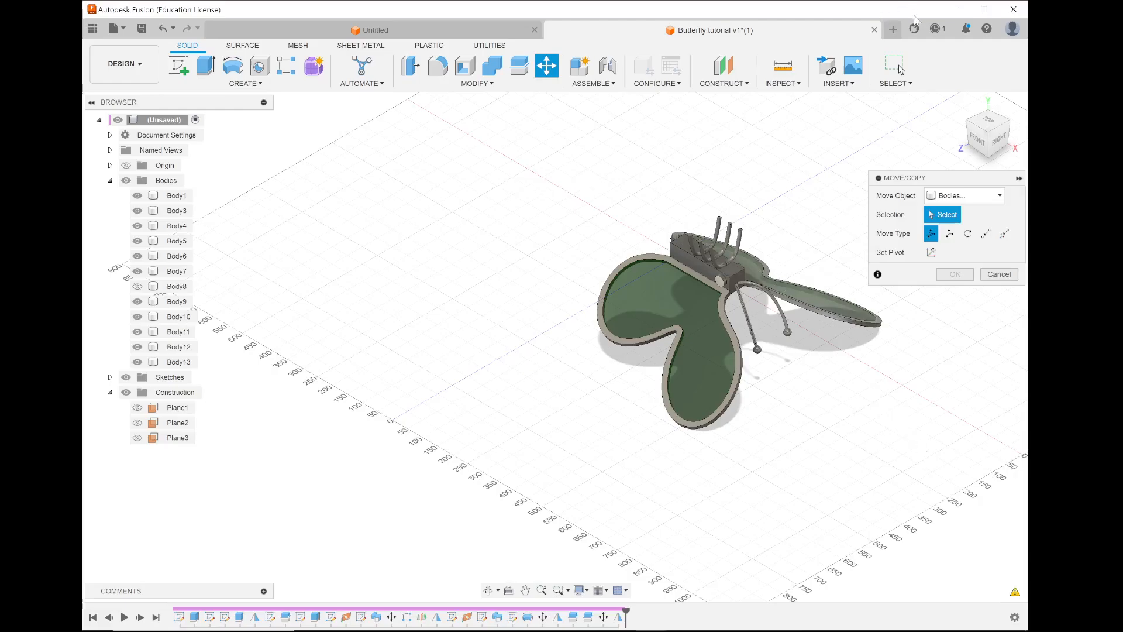
pyautogui.click(902, 85)
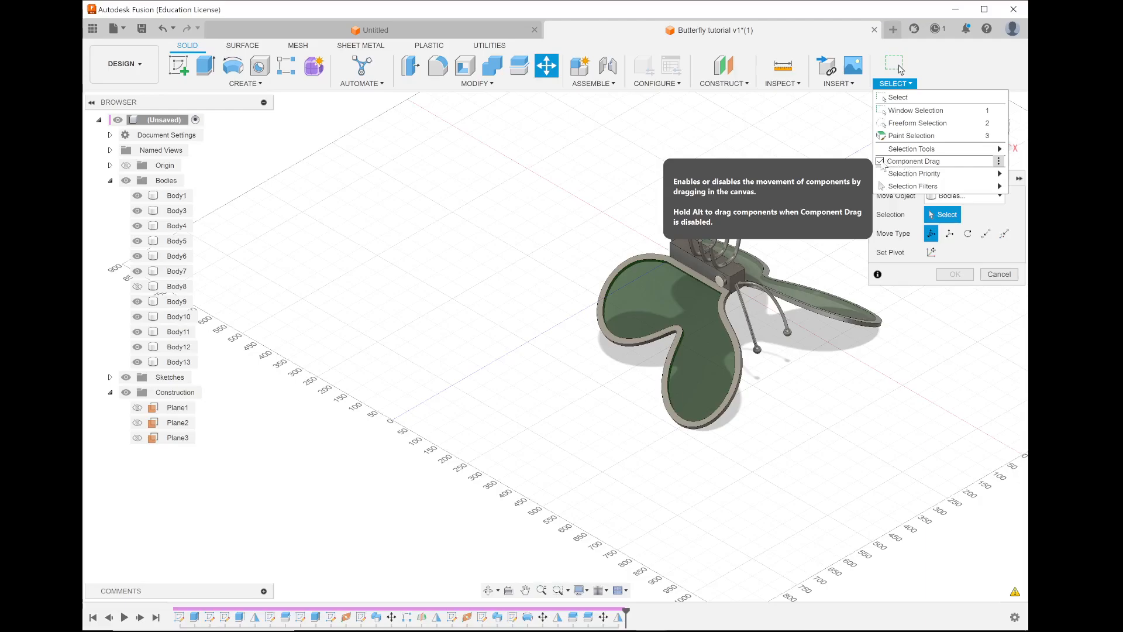
pyautogui.click(921, 111)
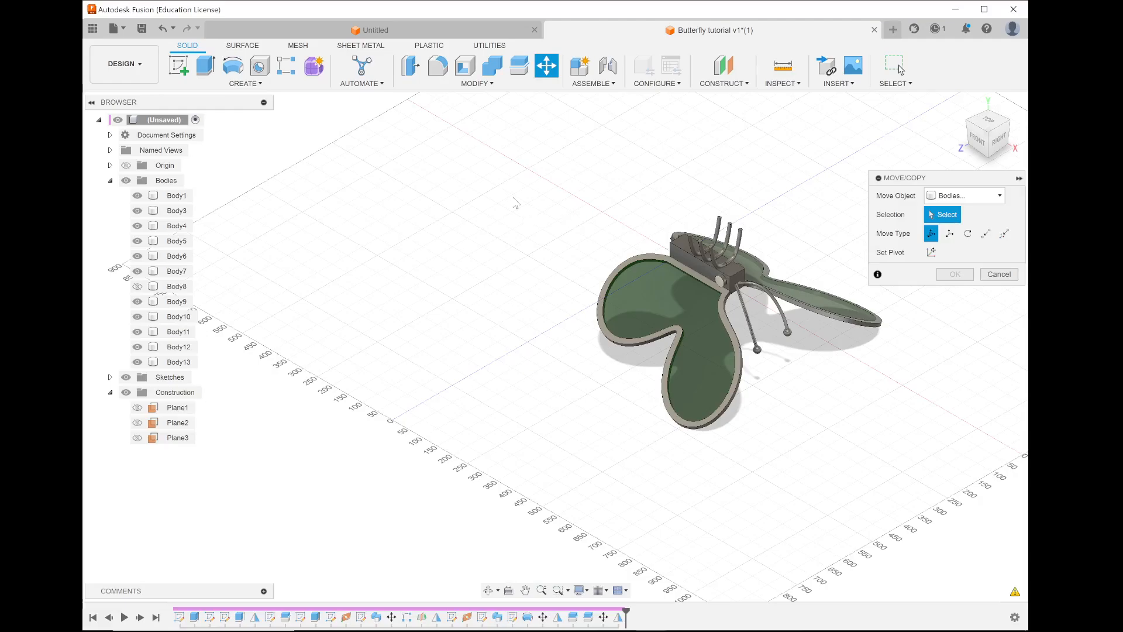
pyautogui.moveTo(507, 187); pyautogui.dragTo(939, 481)
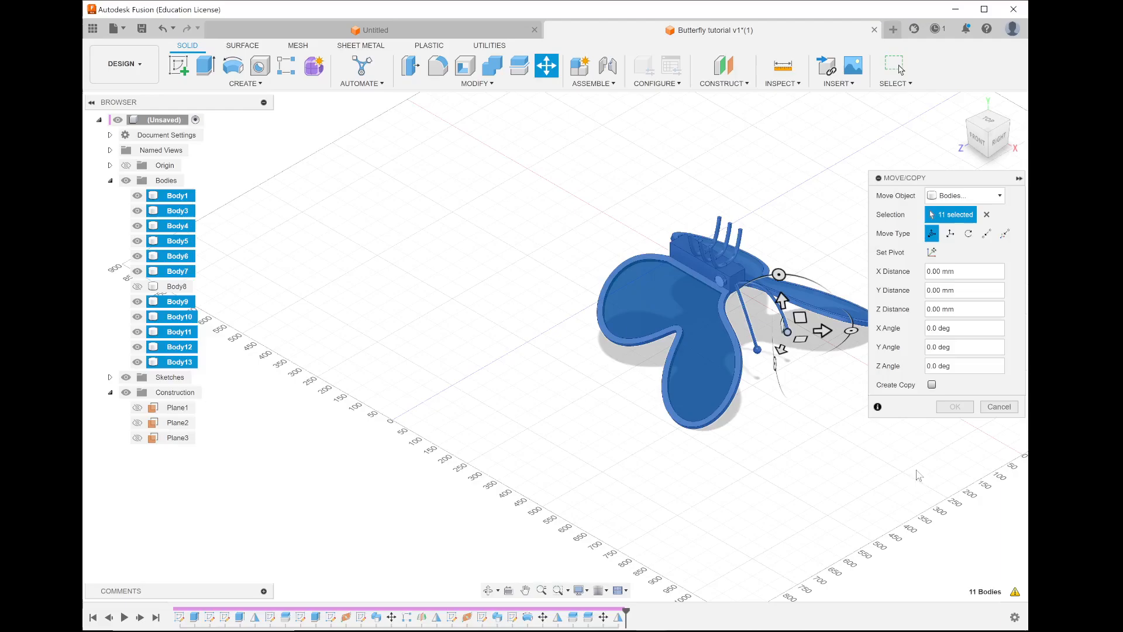
pyautogui.click(969, 235)
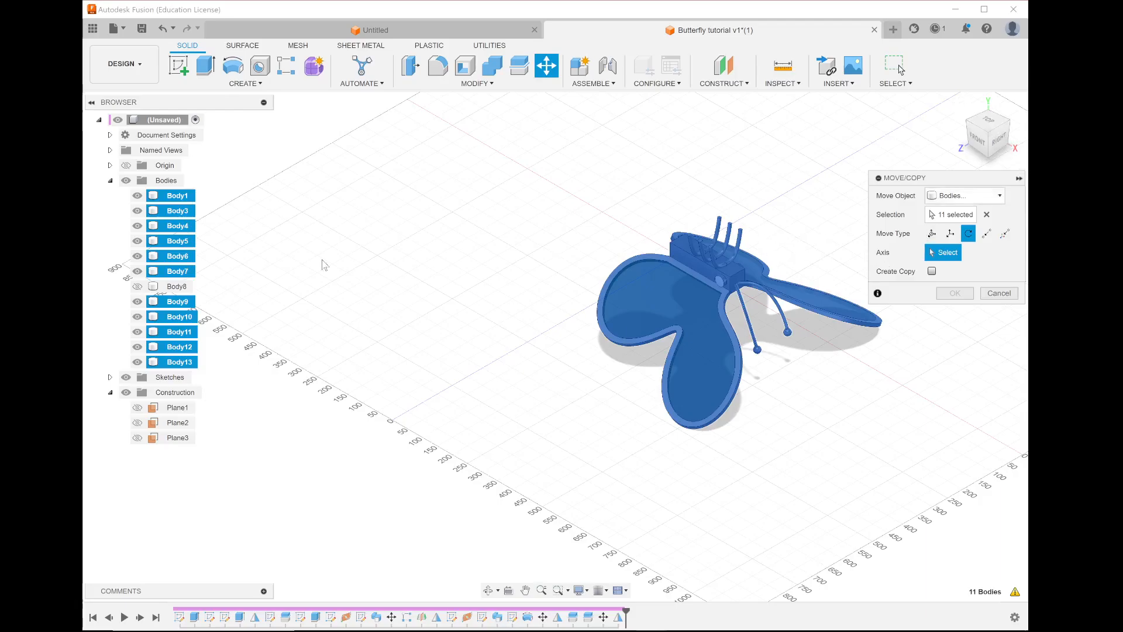
pyautogui.click(126, 165)
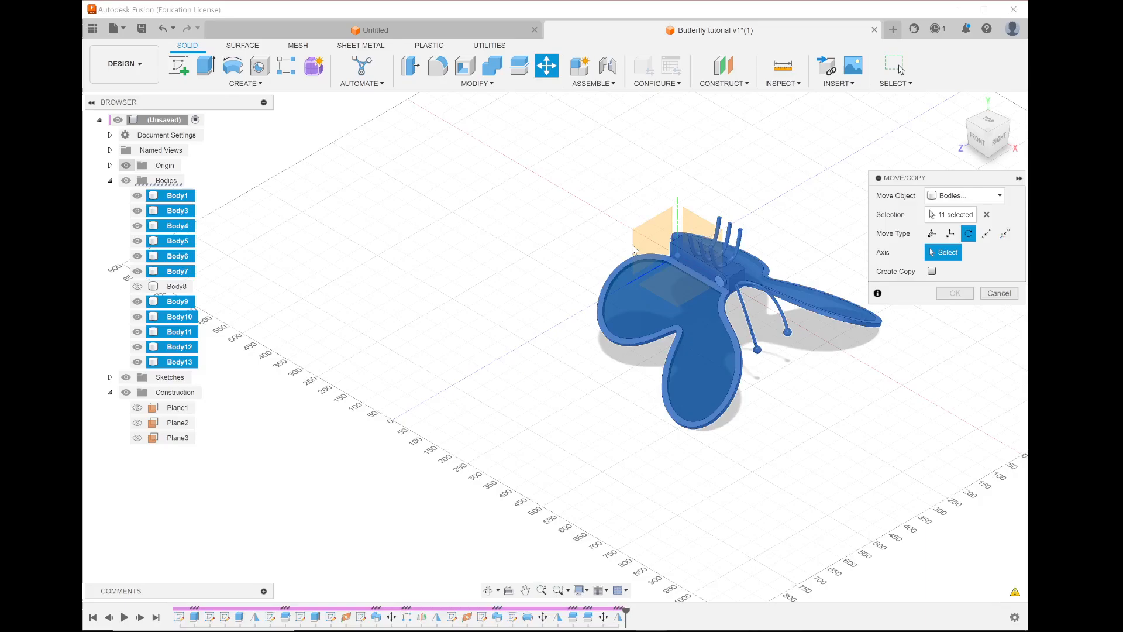
pyautogui.click(687, 268)
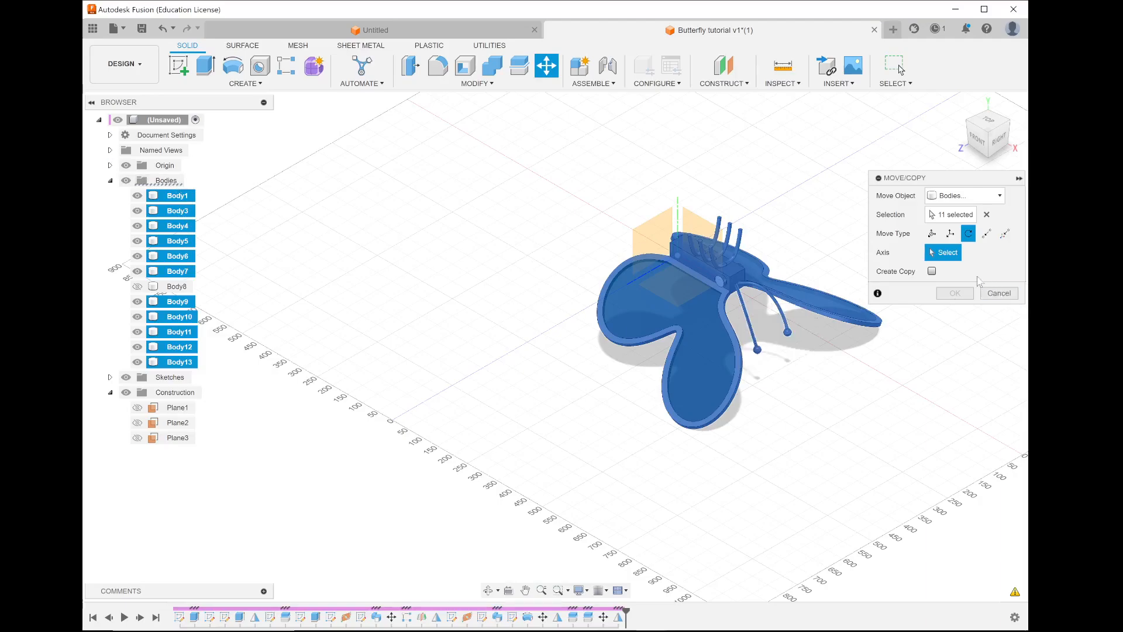
pyautogui.click(110, 166)
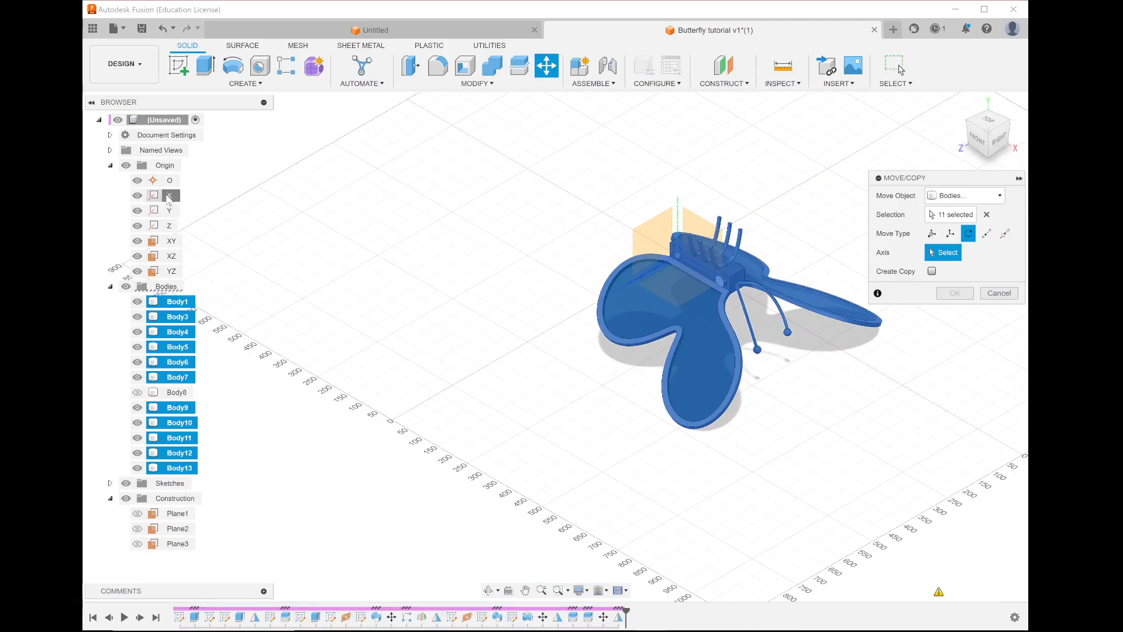
pyautogui.click(169, 196)
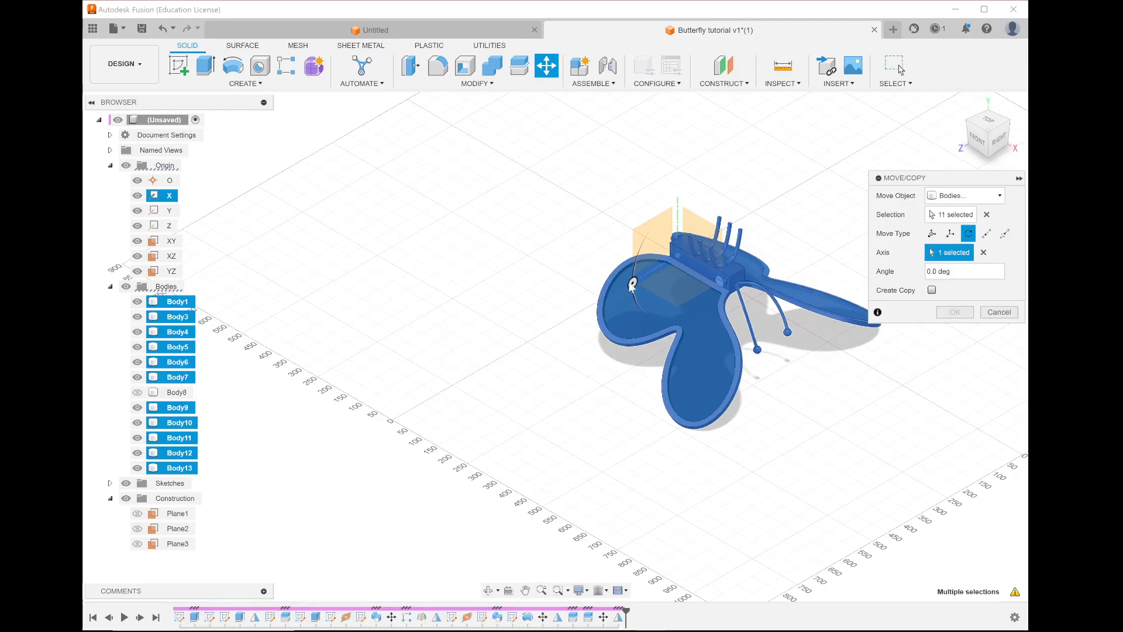
pyautogui.moveTo(631, 281); pyautogui.dragTo(754, 220)
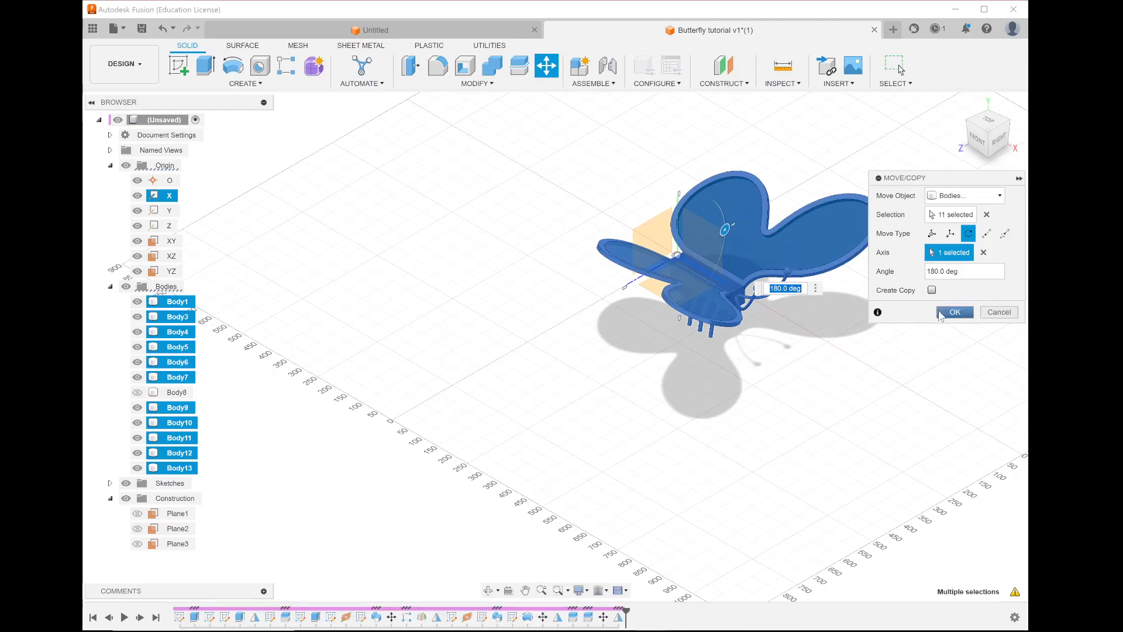
pyautogui.click(953, 312)
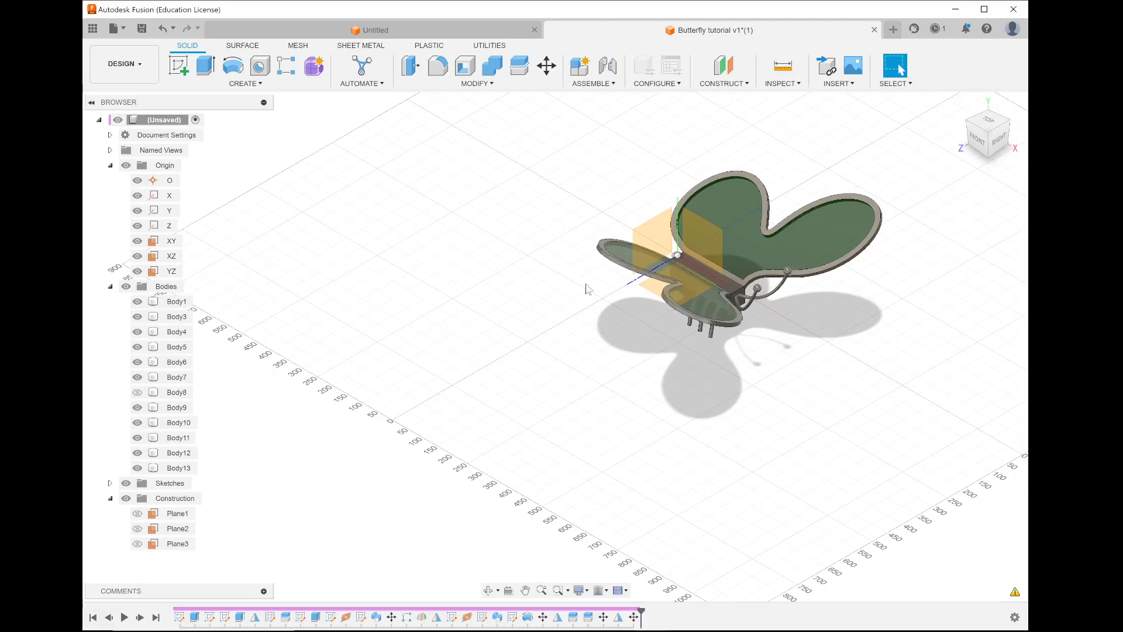
# Save the design as Butterfly tutorial v2 in Stage 4 Engineering and hide the origin geometry.
pyautogui.scroll(5, 677, 330)
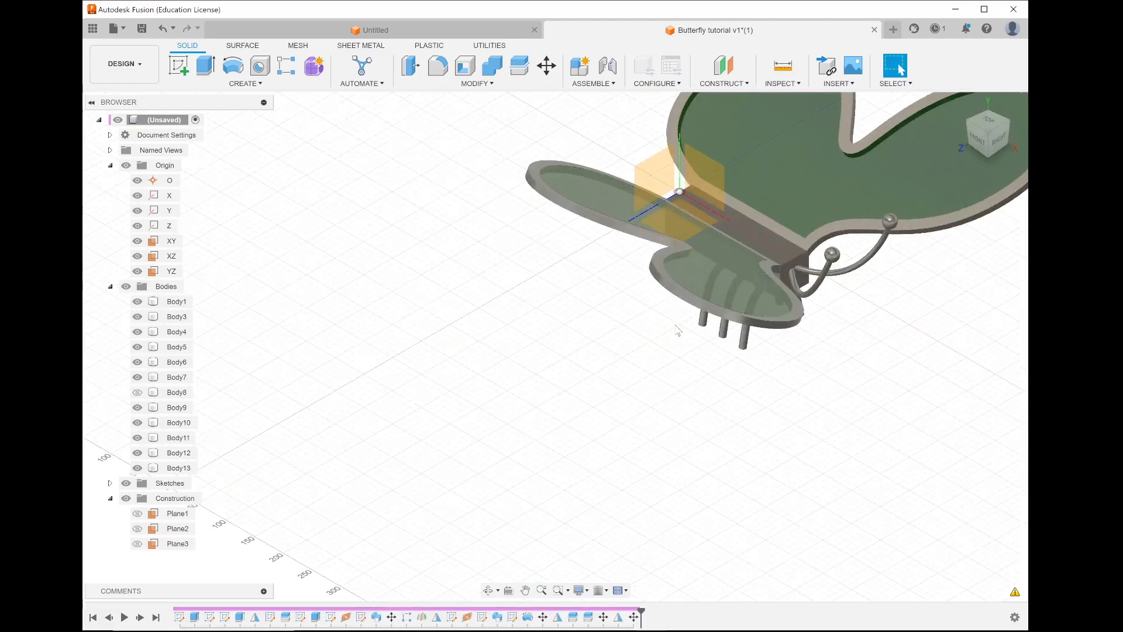
pyautogui.scroll(-3, 677, 331)
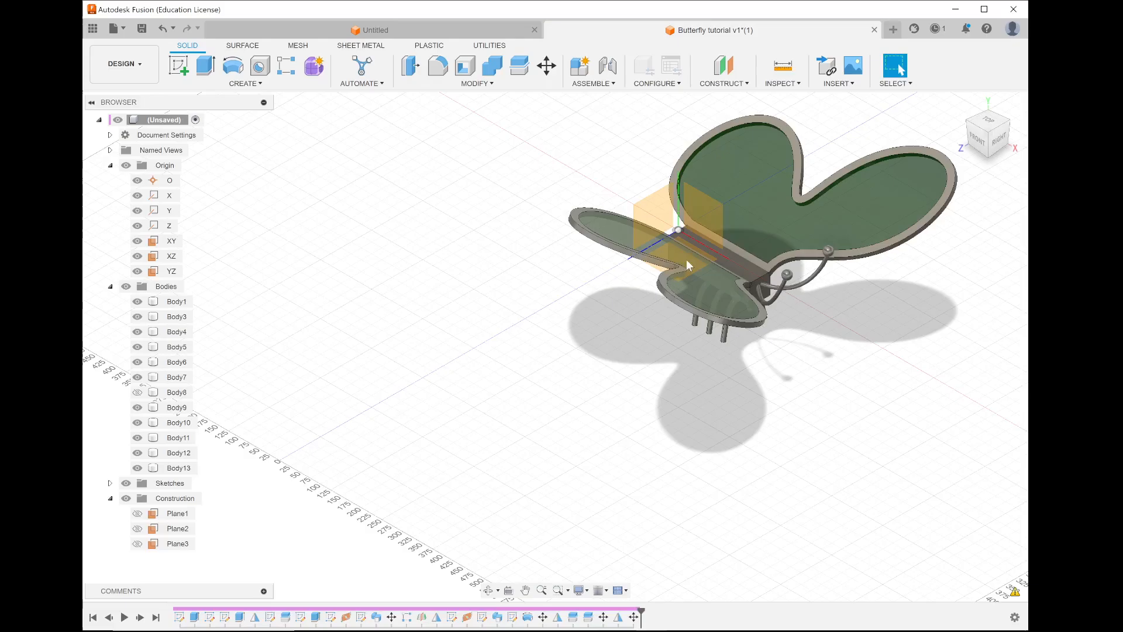
pyautogui.click(141, 29)
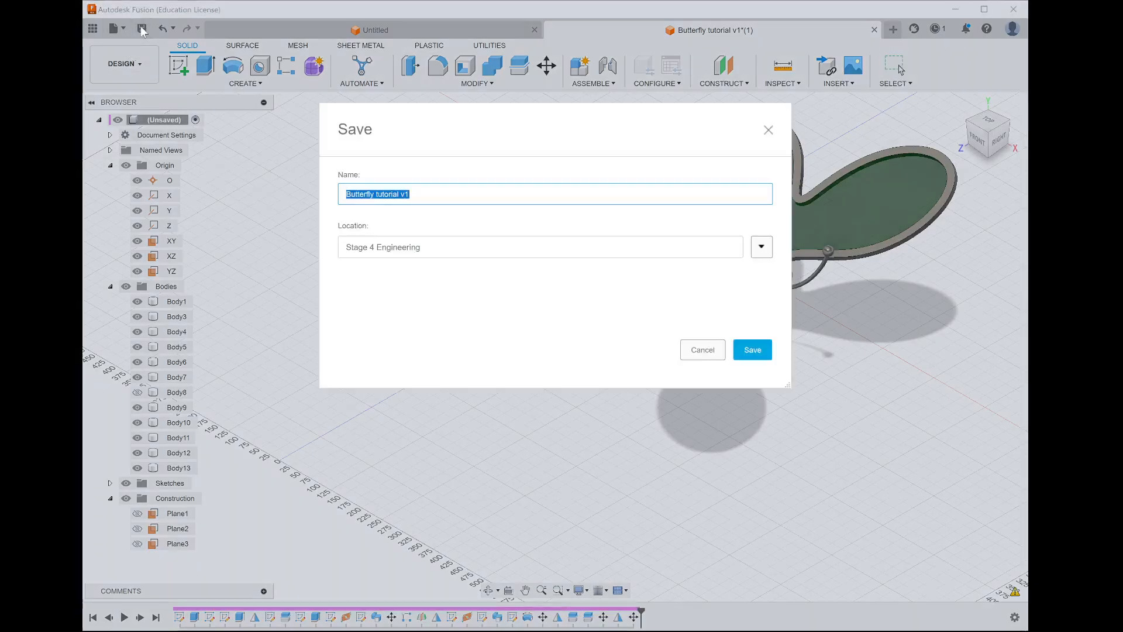
pyautogui.click(461, 196)
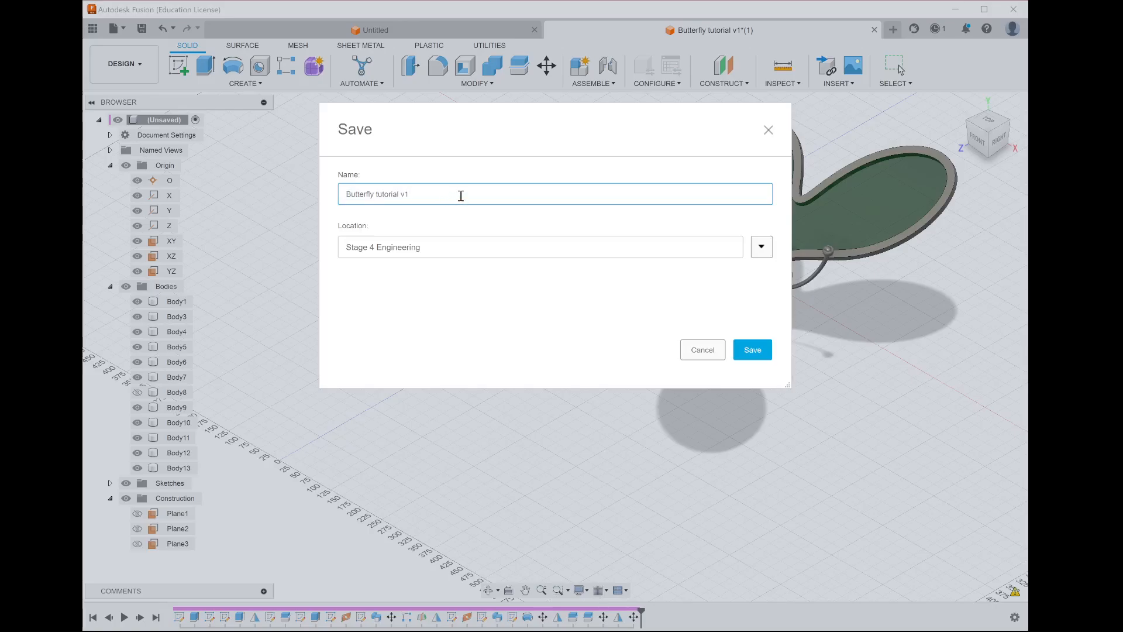
pyautogui.click(752, 349)
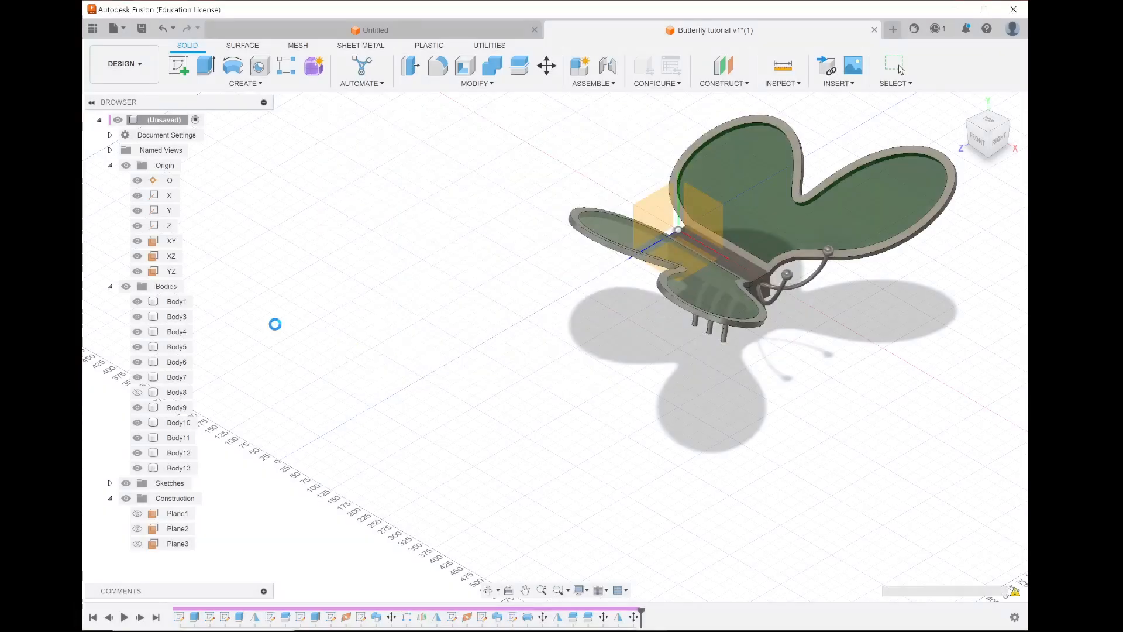
pyautogui.click(126, 166)
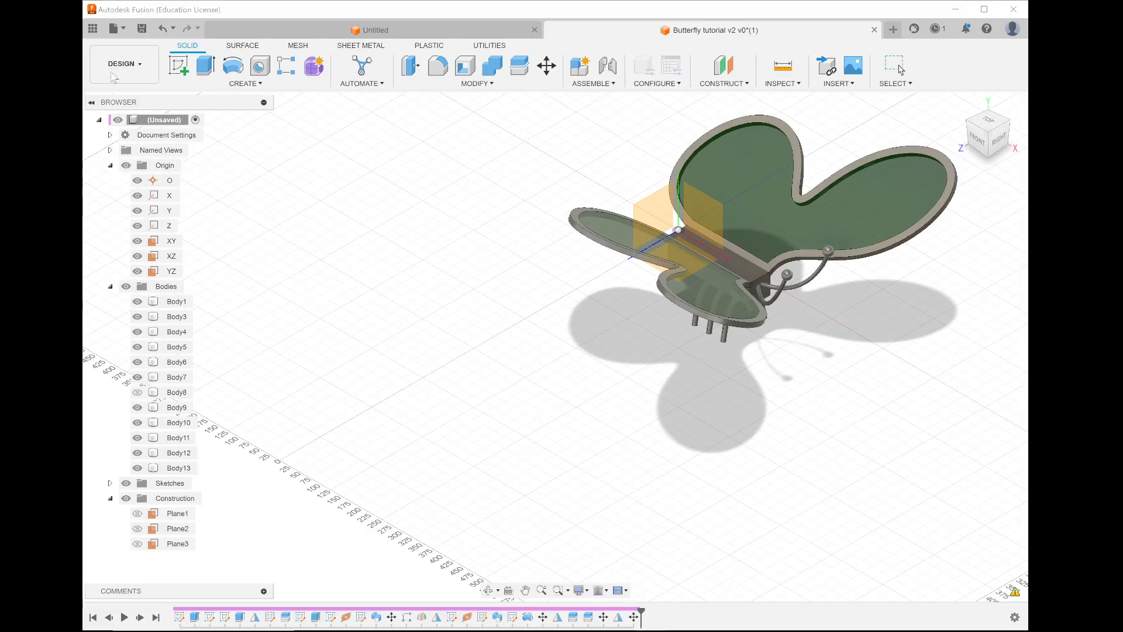
# Switch to the Render workspace and open the environment library in the scene settings.
pyautogui.click(138, 65)
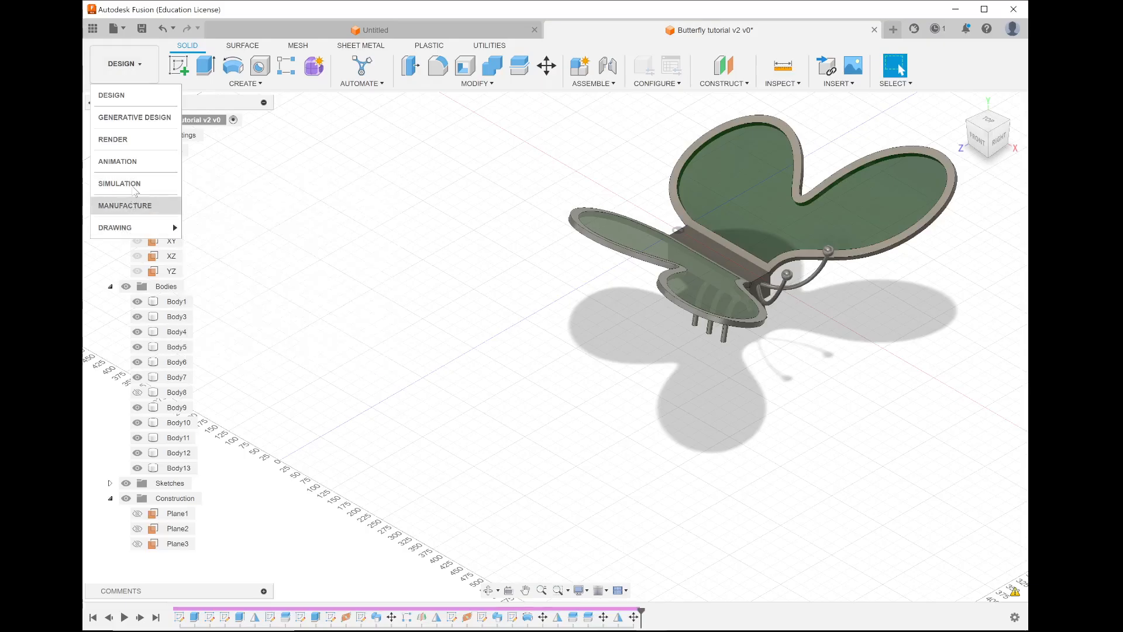
pyautogui.click(128, 141)
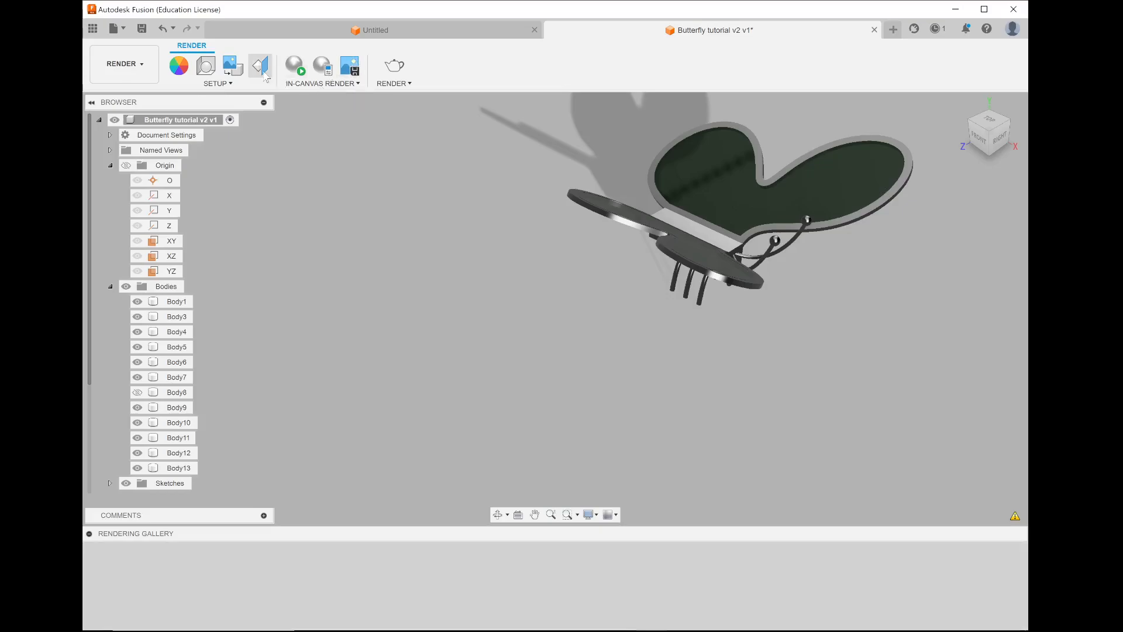
pyautogui.click(204, 67)
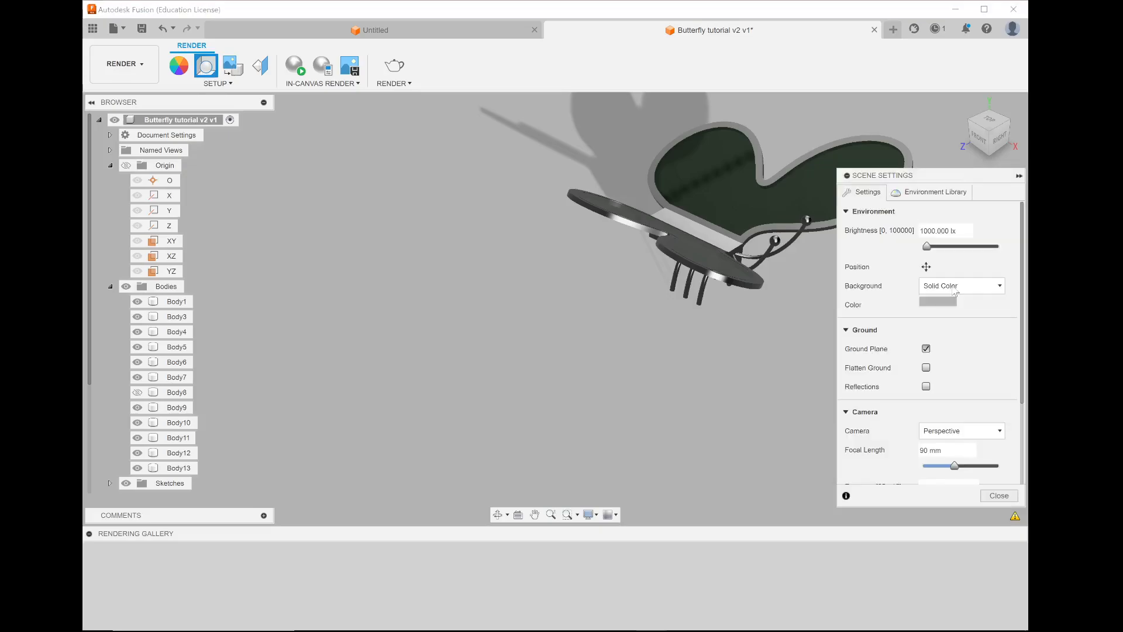
pyautogui.click(931, 192)
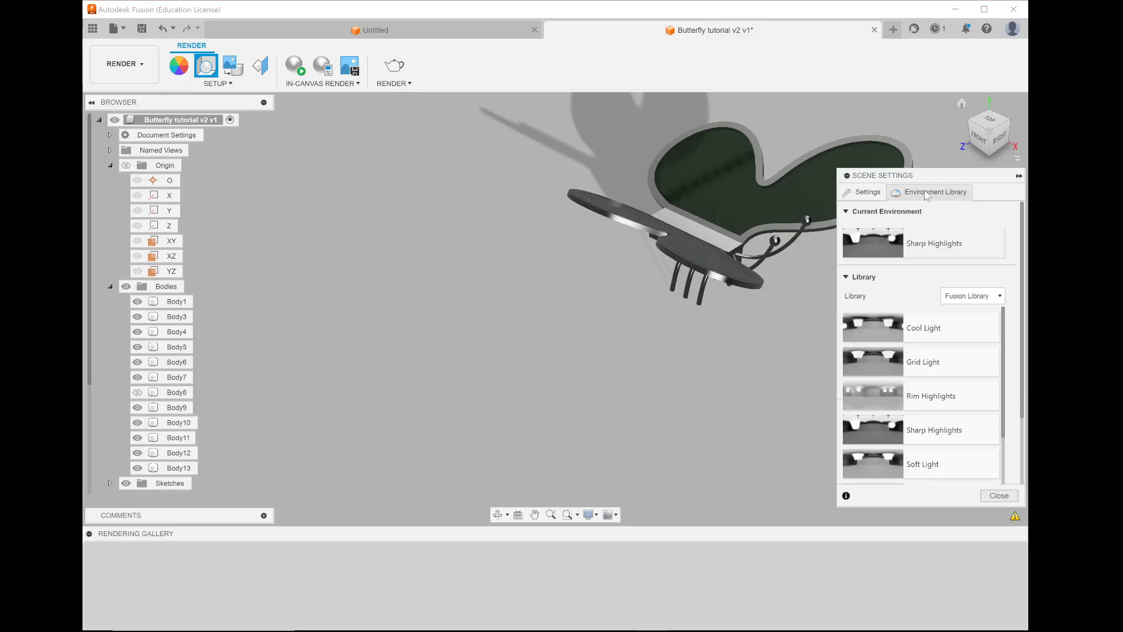
# Browse the Fusion Library environments and download the Crossroads environment.
pyautogui.scroll(-5, 892, 355)
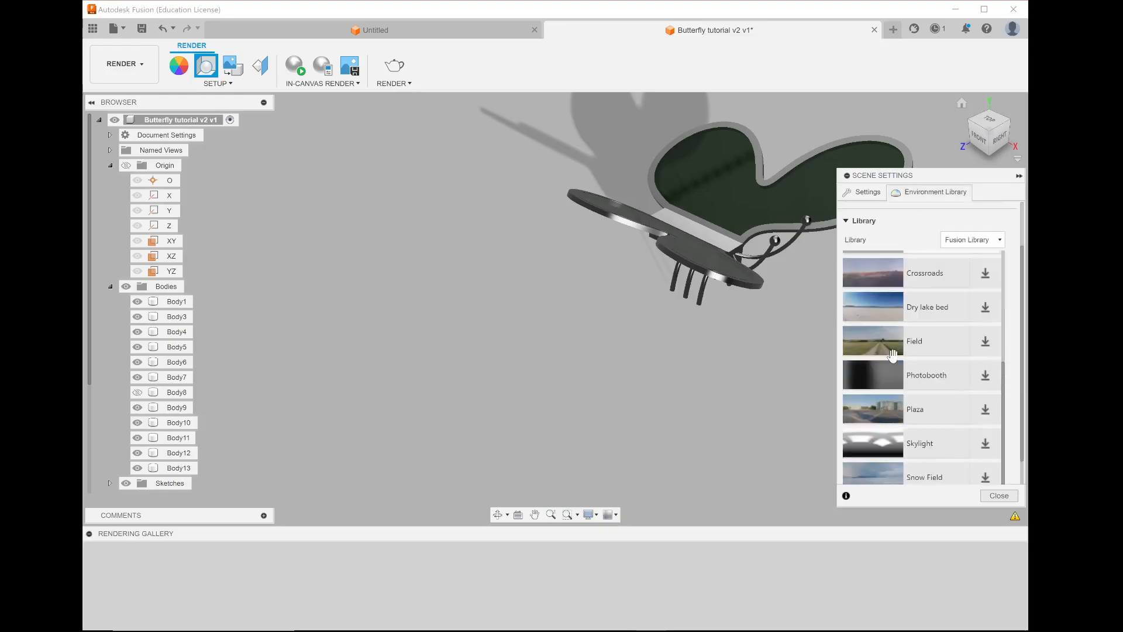
pyautogui.scroll(-2, 893, 355)
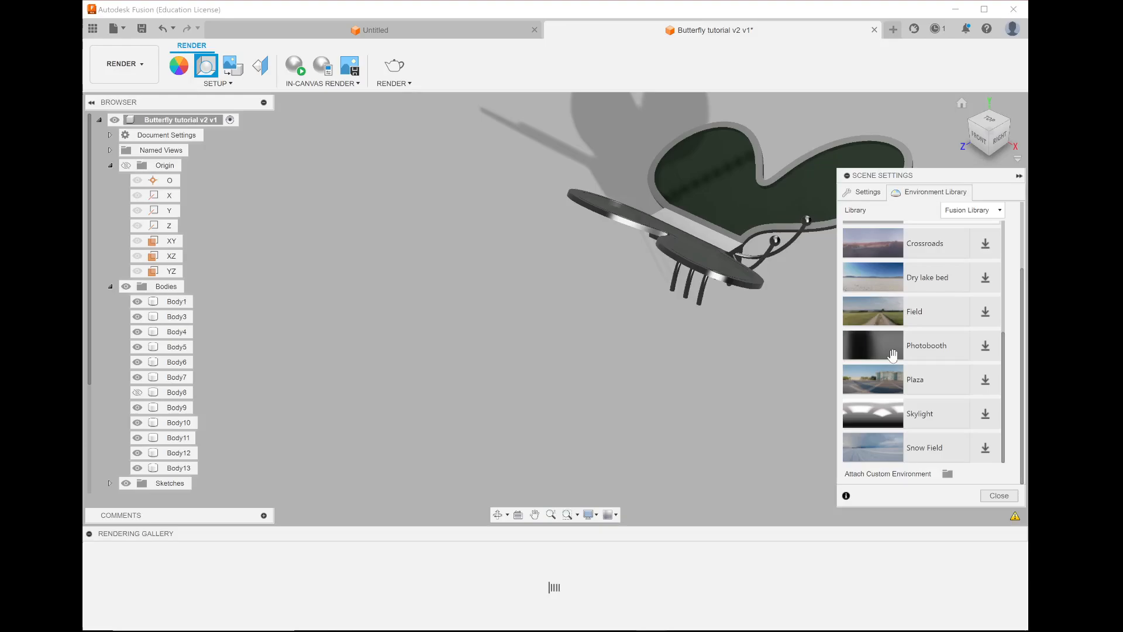
pyautogui.scroll(2, 893, 355)
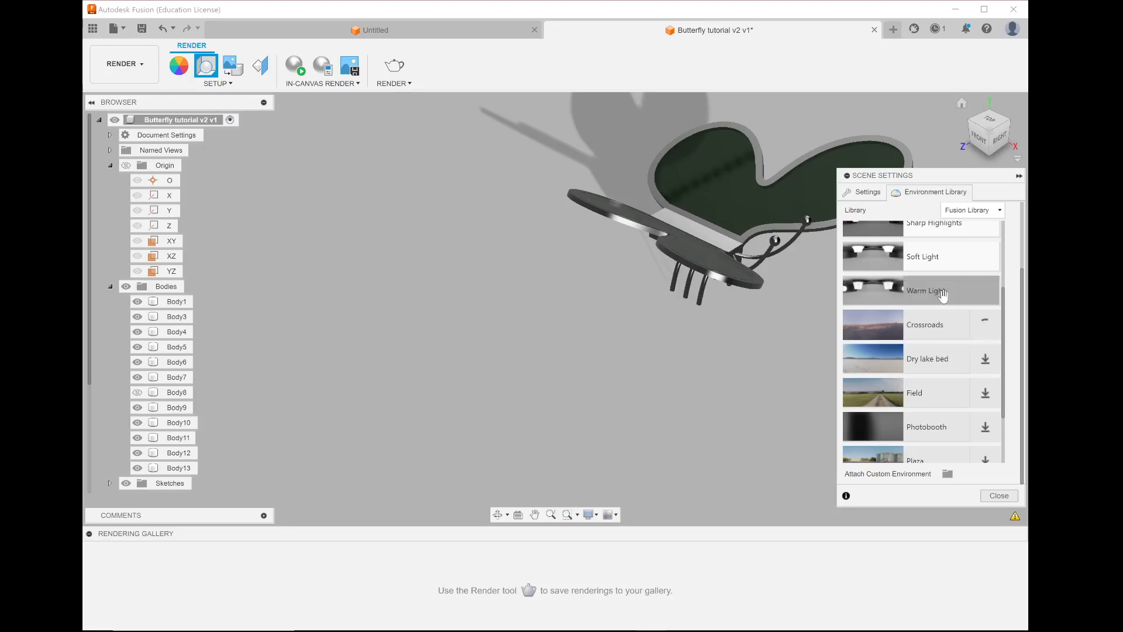
pyautogui.scroll(5, 942, 292)
pyautogui.scroll(-3, 943, 296)
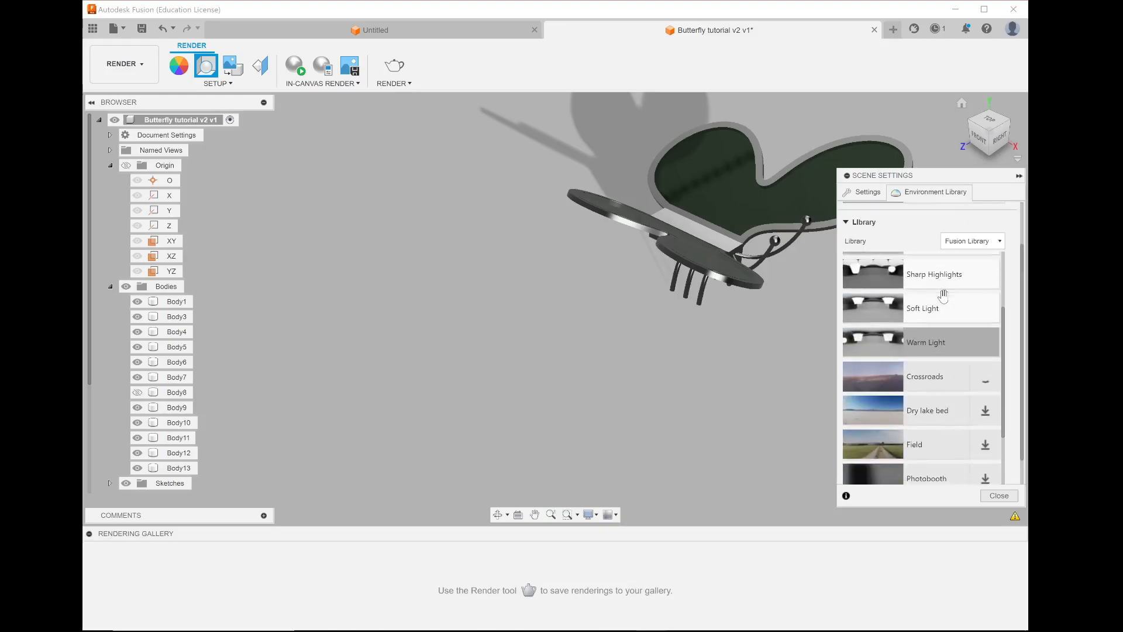
pyautogui.click(985, 434)
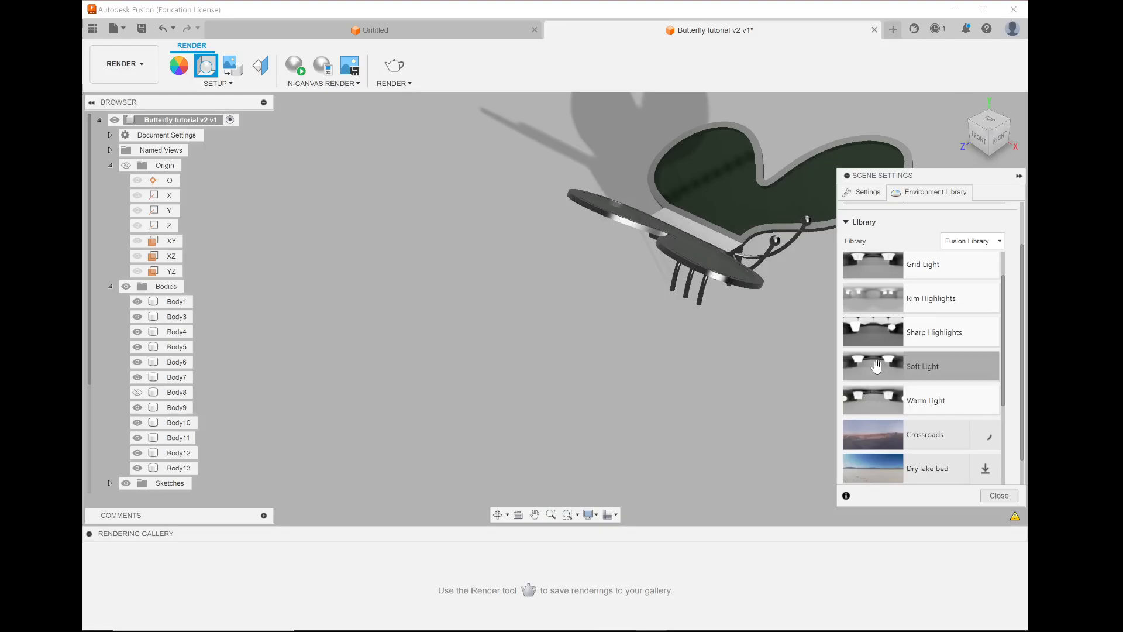
pyautogui.scroll(2, 884, 344)
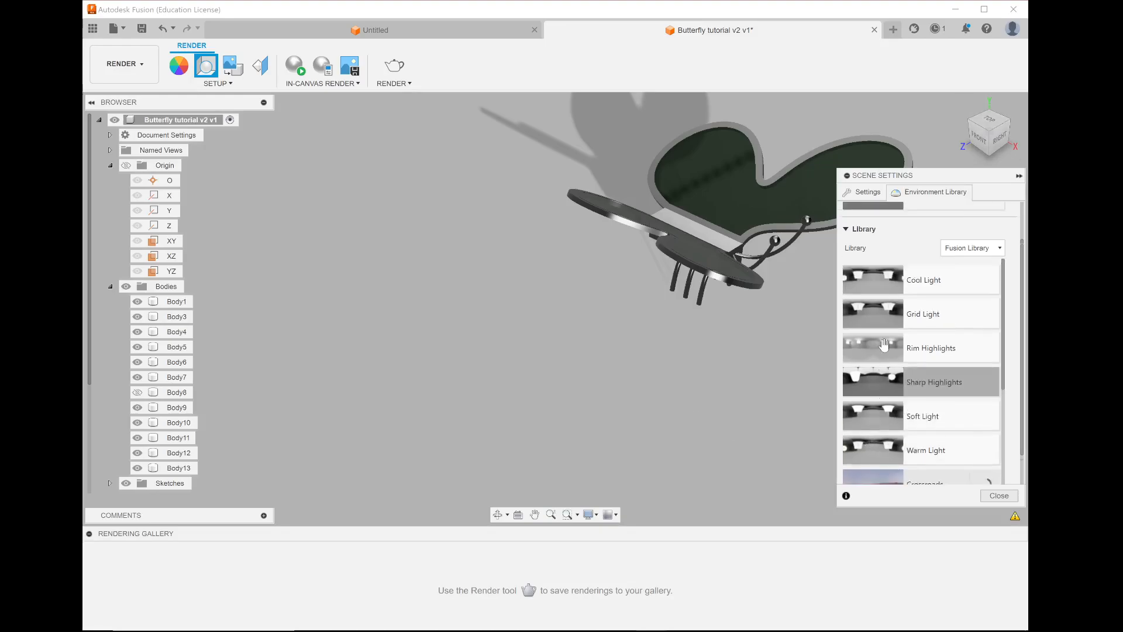
pyautogui.scroll(-5, 884, 344)
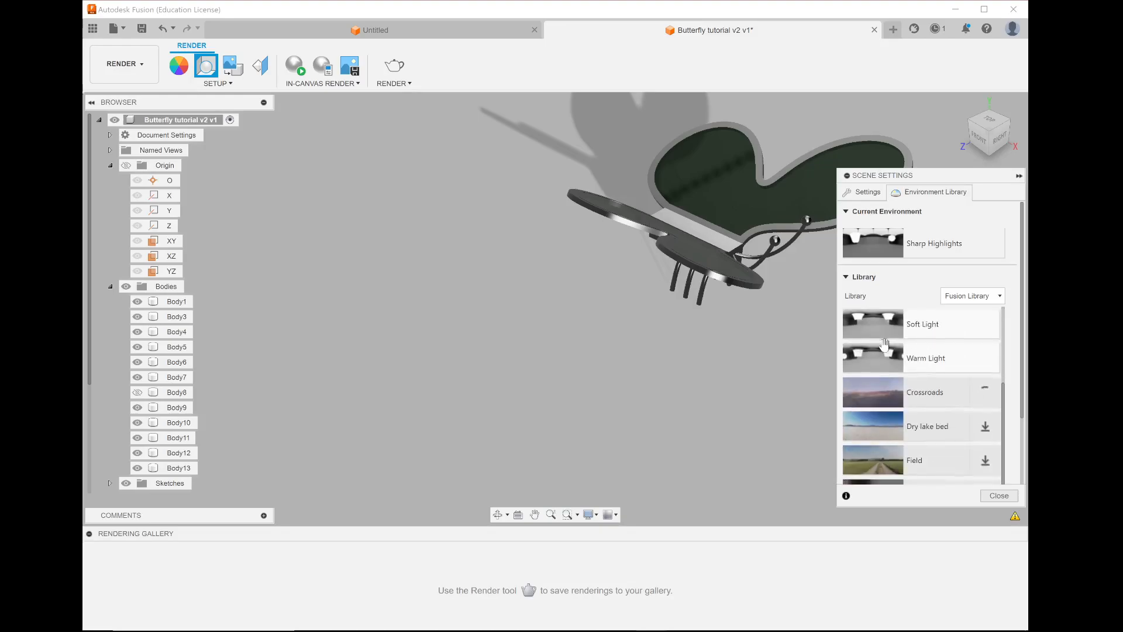
pyautogui.click(1000, 297)
pyautogui.click(1000, 297)
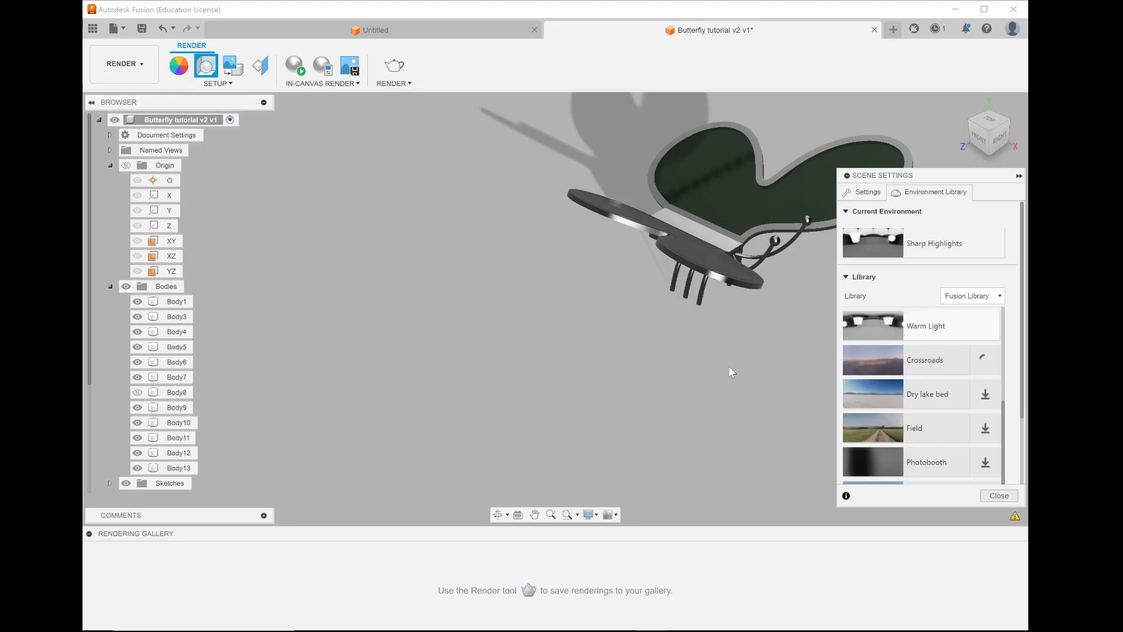
# Apply the Crossroads environment from the Fusion Library to the butterfly scene.
pyautogui.scroll(-2, 360, 390)
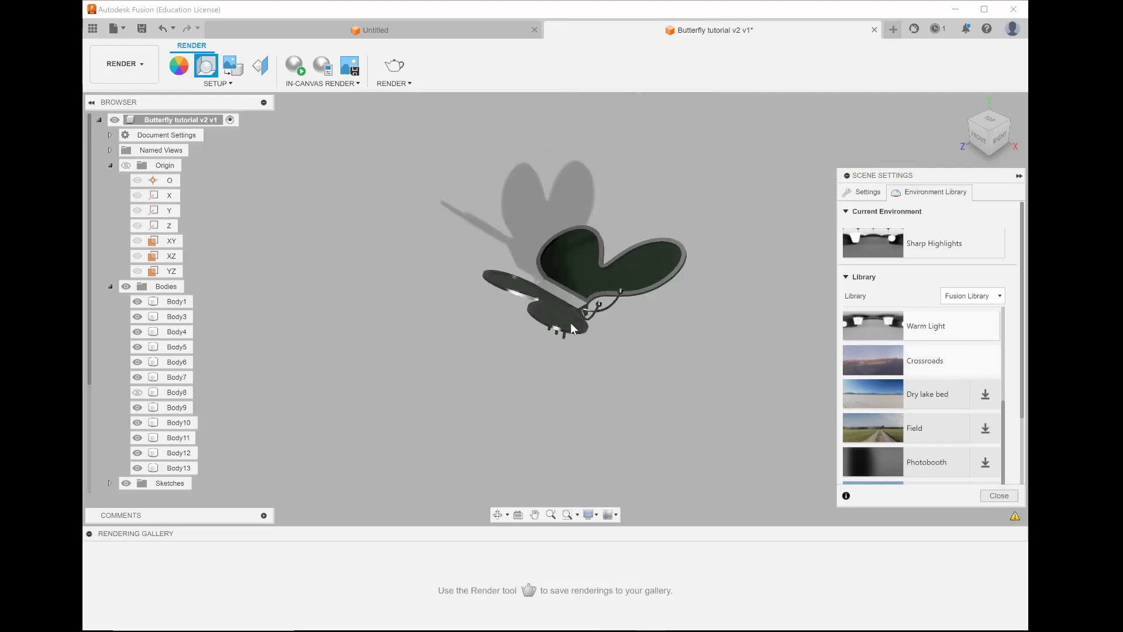
pyautogui.scroll(3, 571, 323)
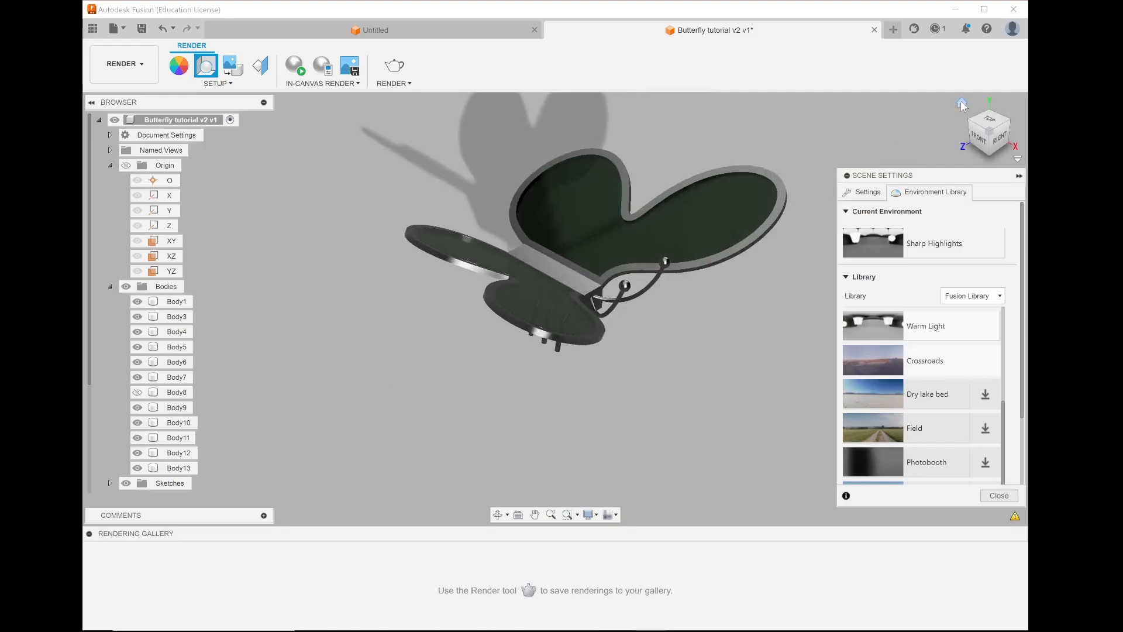
pyautogui.click(962, 104)
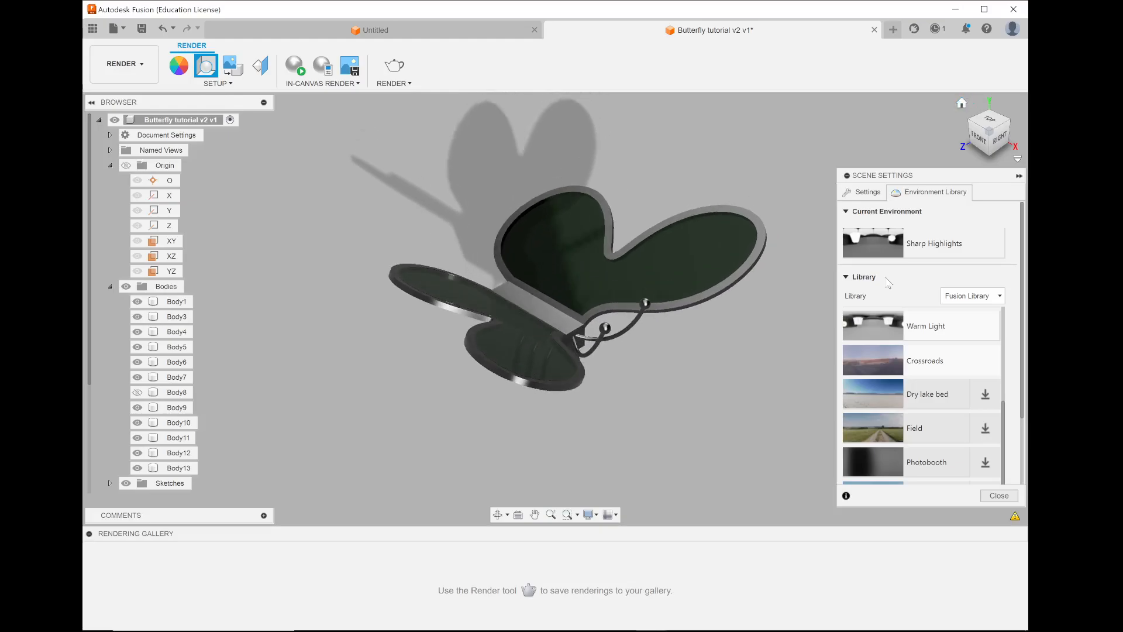
pyautogui.scroll(3, 927, 359)
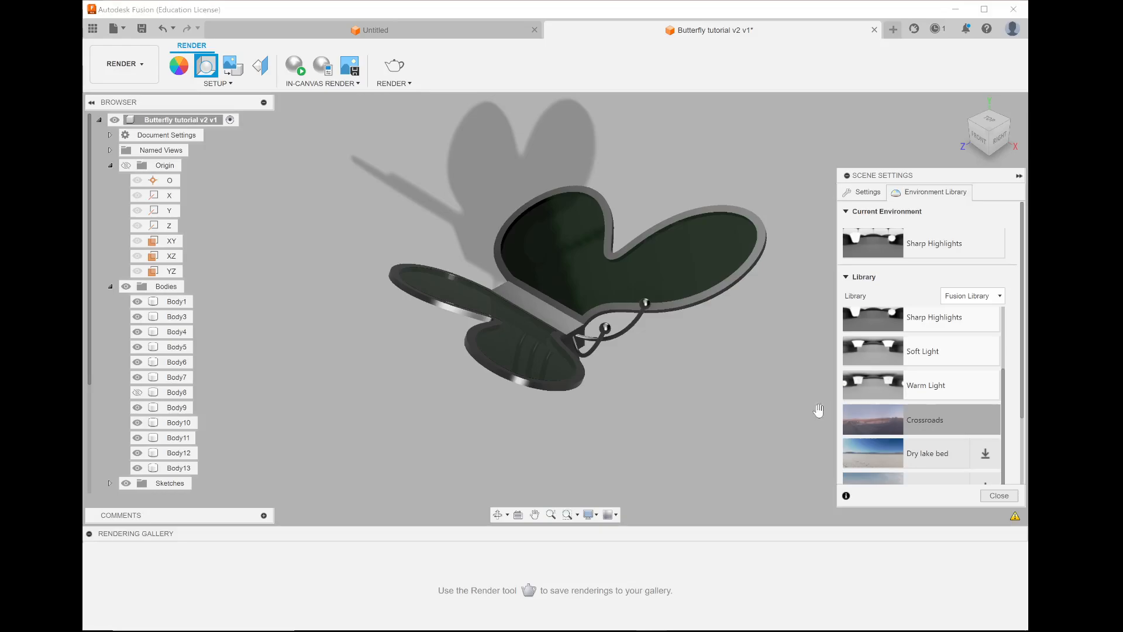
pyautogui.moveTo(929, 415); pyautogui.dragTo(758, 411)
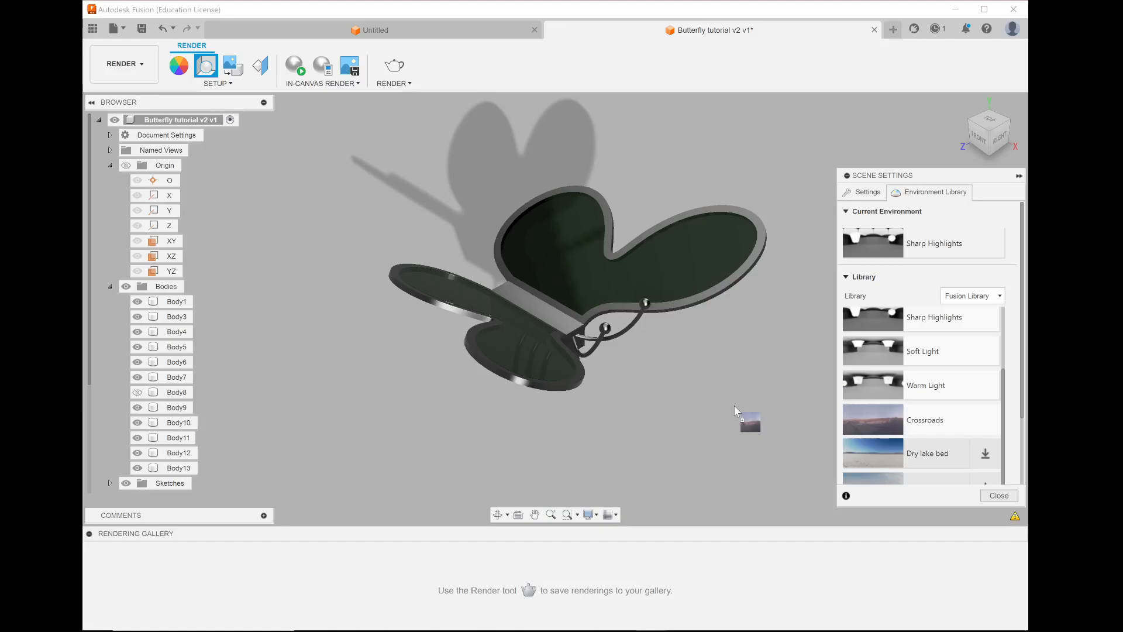
pyautogui.moveTo(733, 405); pyautogui.dragTo(734, 405)
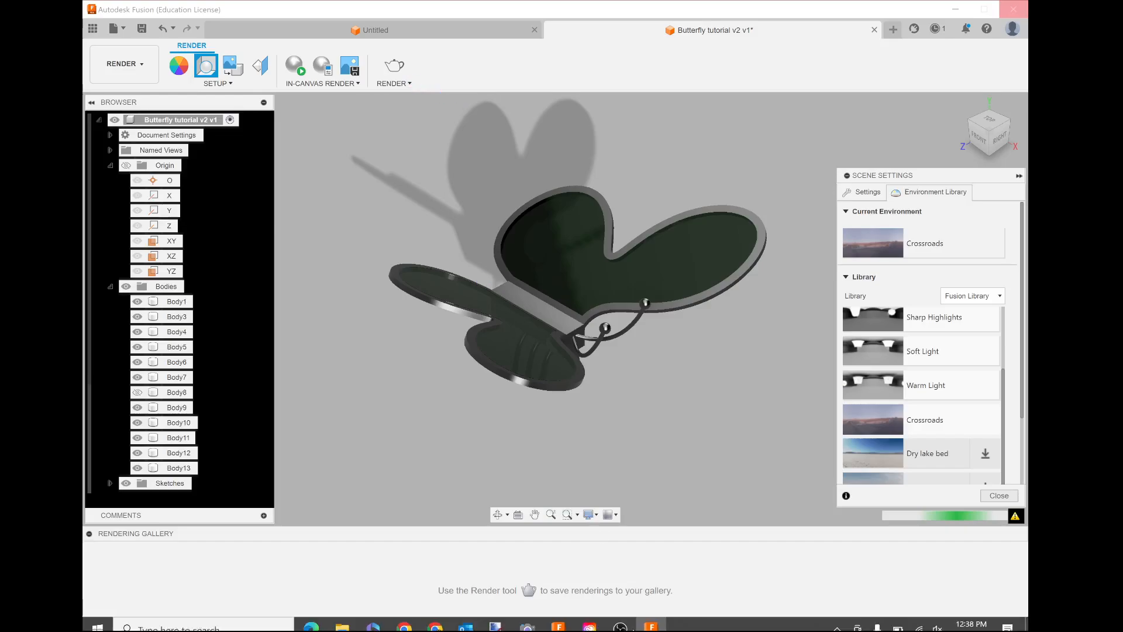
pyautogui.click(614, 621)
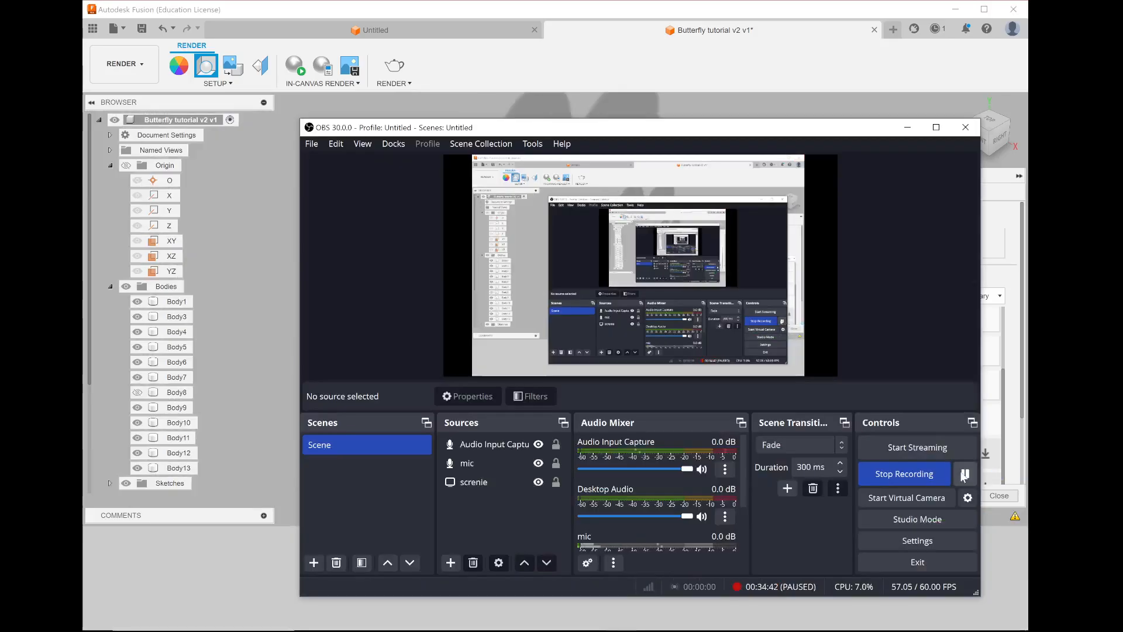
pyautogui.click(732, 35)
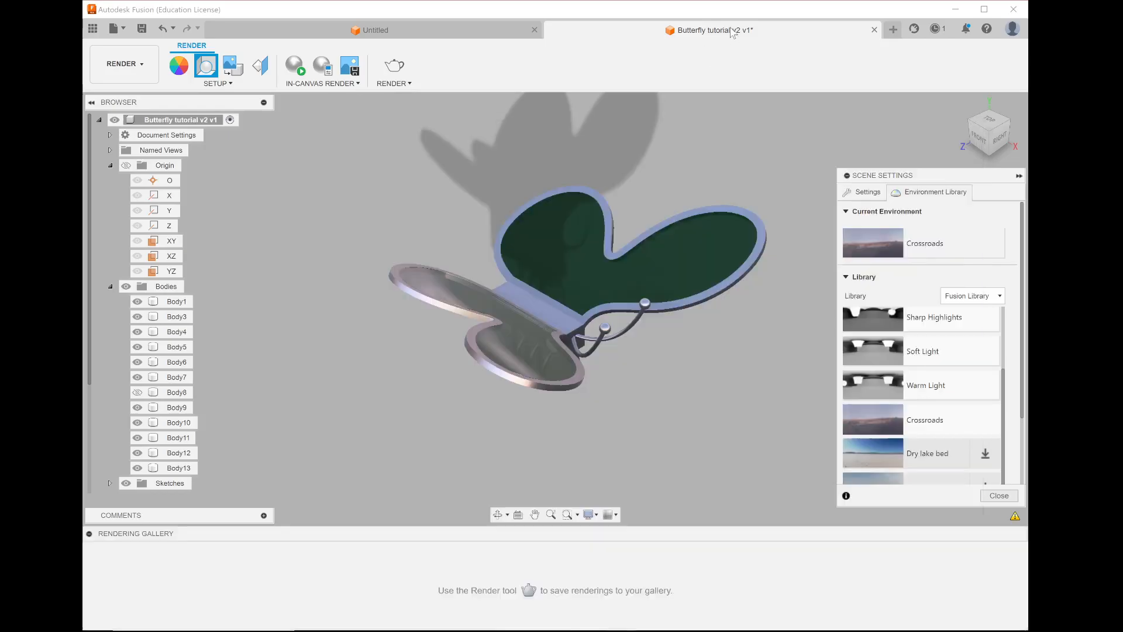
# Close the scene settings and render the butterfly with the Local Renderer at Standard(50) quality.
pyautogui.click(401, 73)
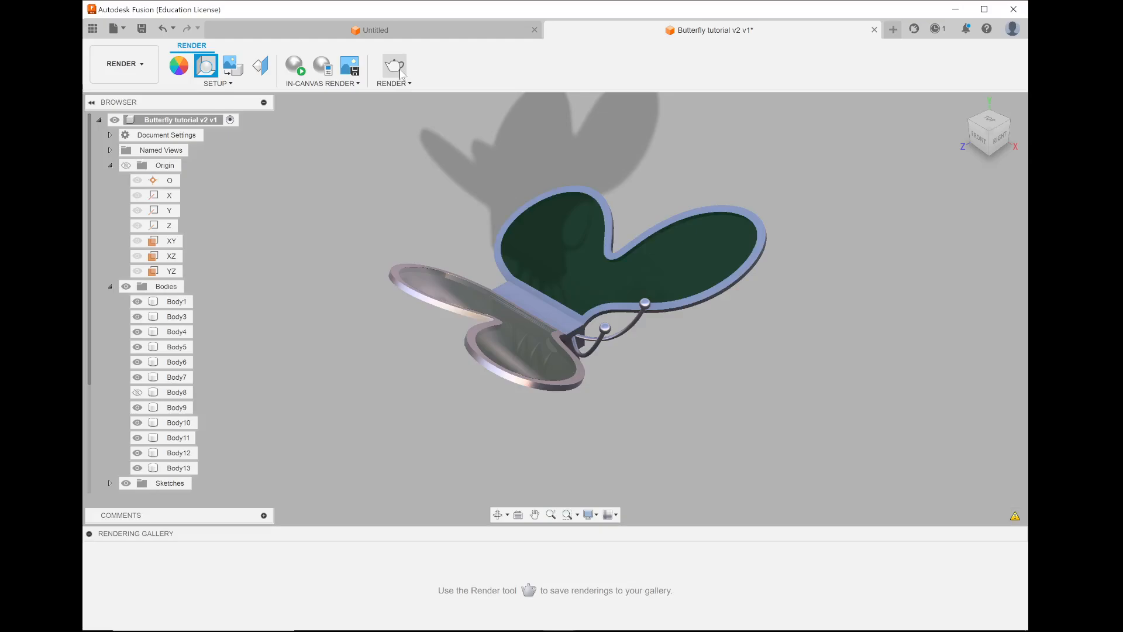
pyautogui.click(402, 73)
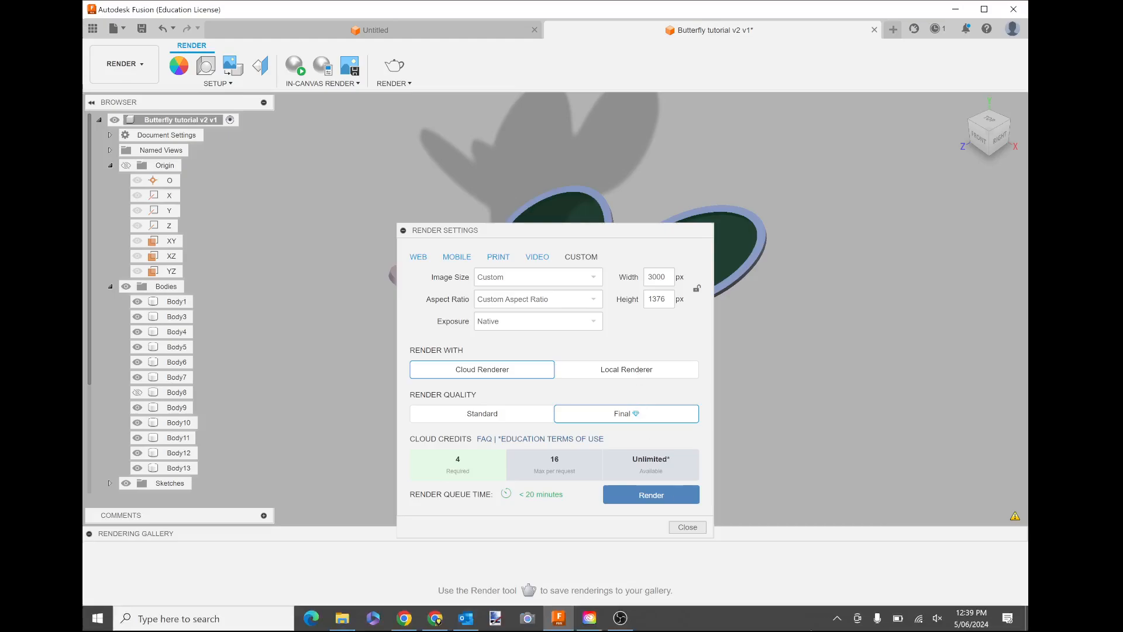
pyautogui.click(628, 374)
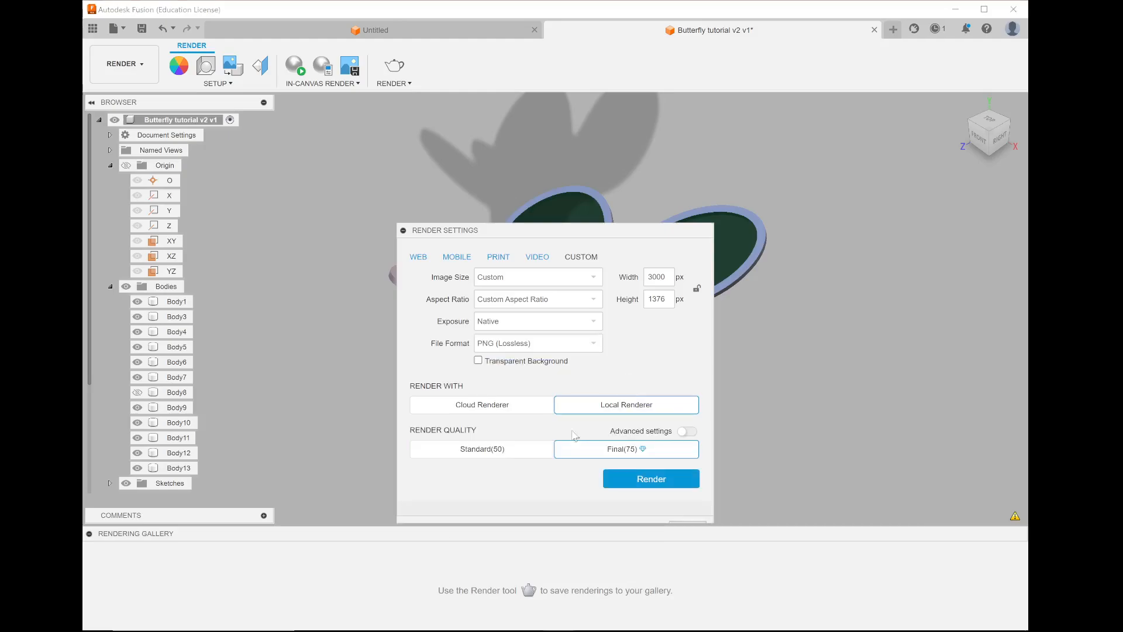
pyautogui.click(511, 451)
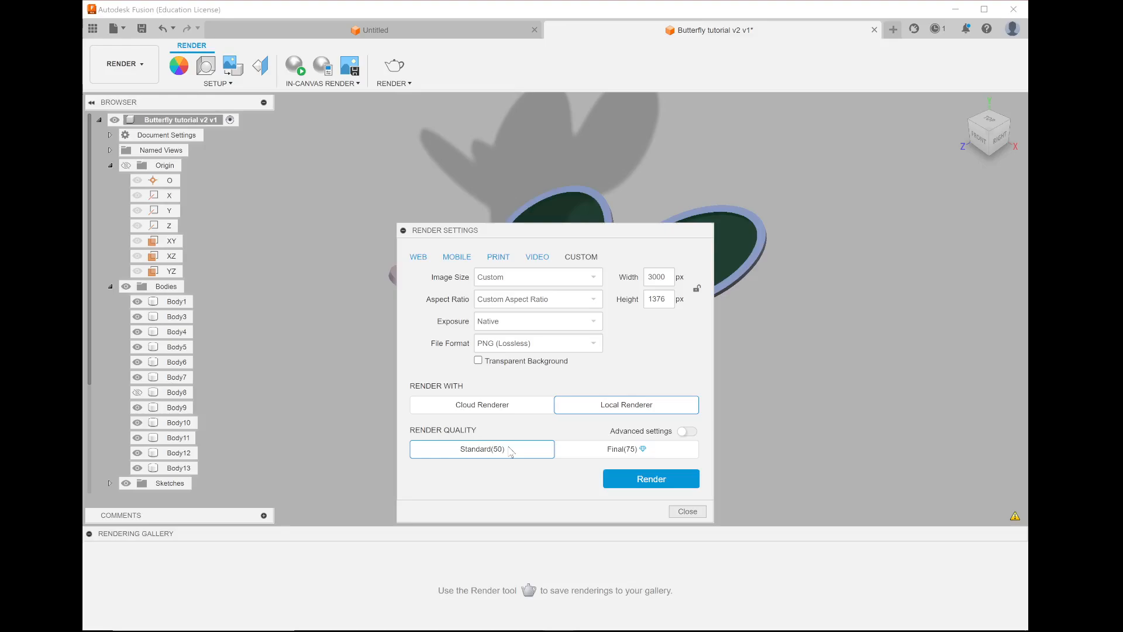
pyautogui.click(632, 481)
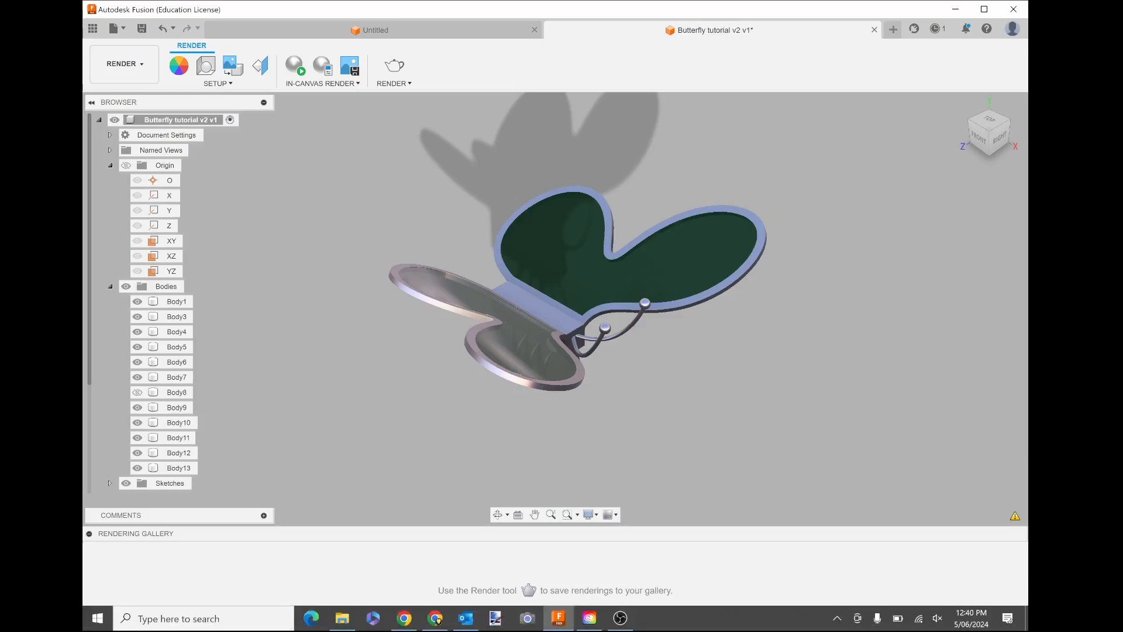
pyautogui.click(620, 618)
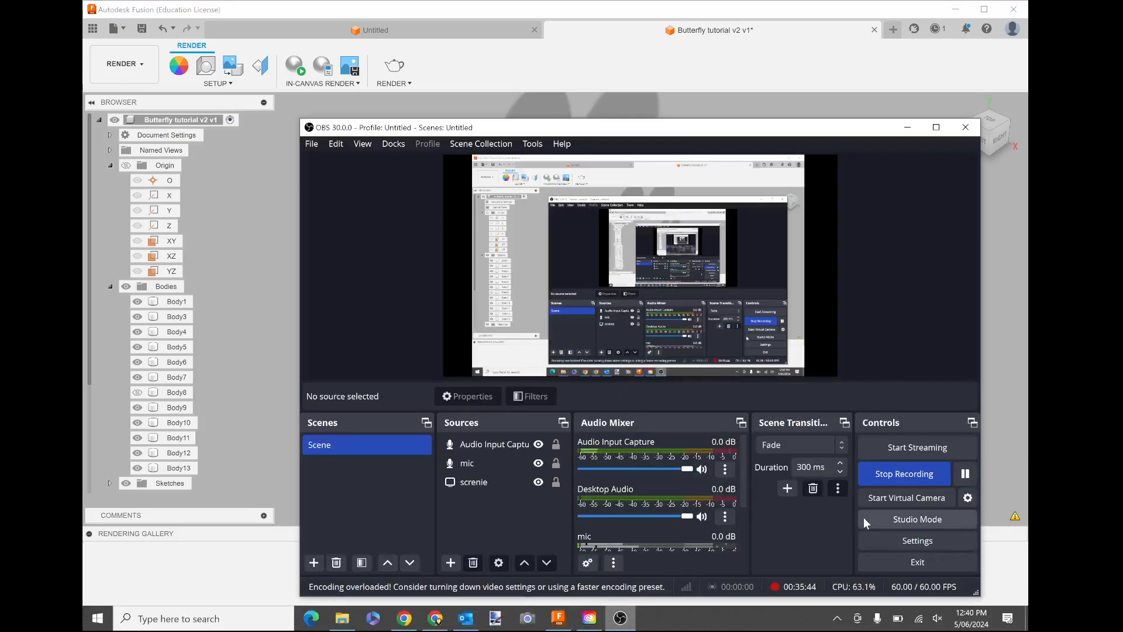
pyautogui.click(965, 474)
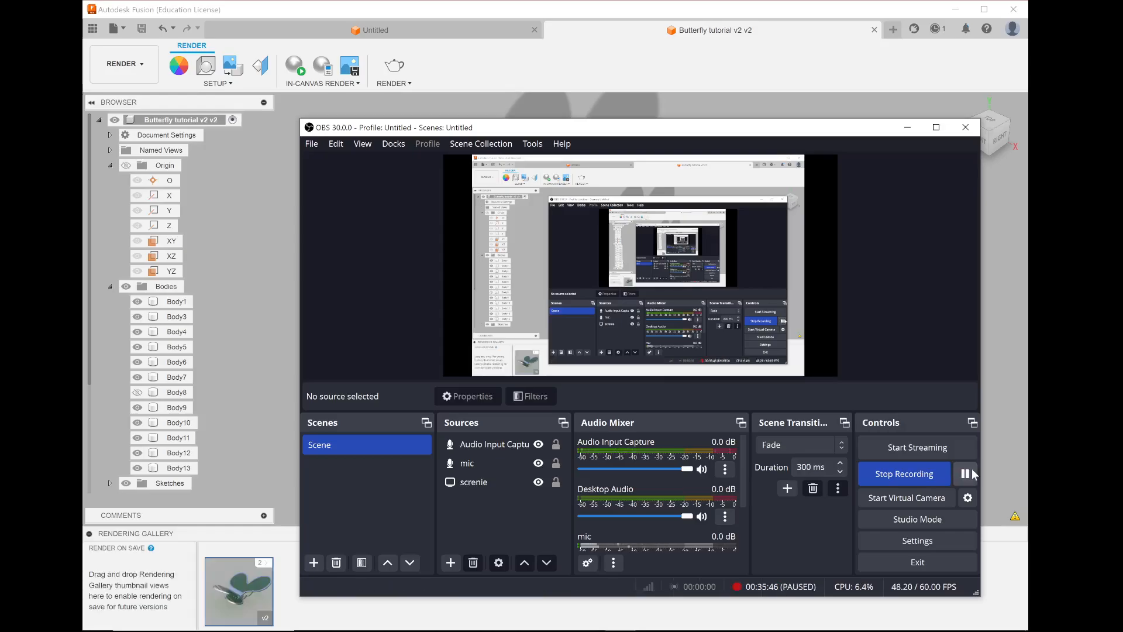
pyautogui.click(973, 475)
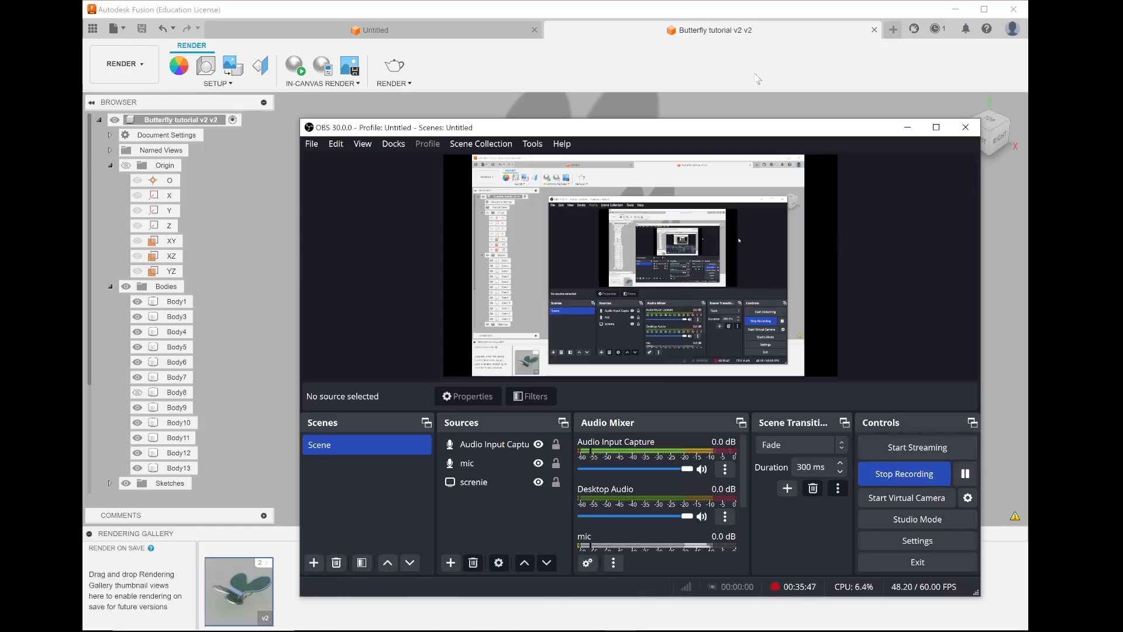
pyautogui.click(739, 30)
# Open the v2 butterfly rendering from the Rendering Gallery for viewing and close it.
pyautogui.moveTo(232, 568)
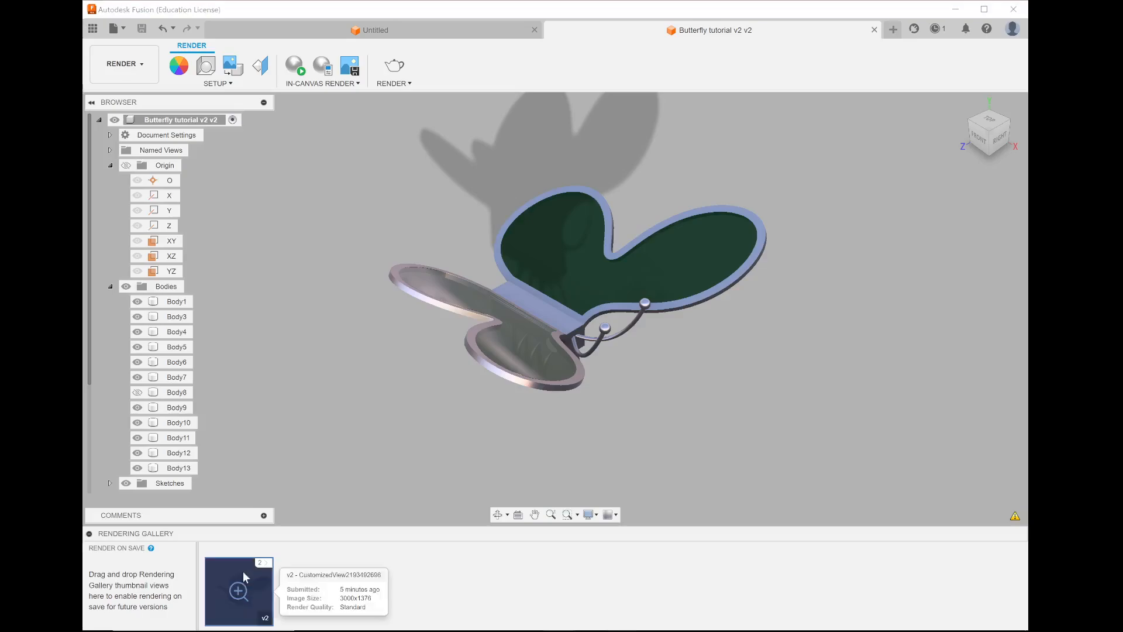
pyautogui.click(243, 571)
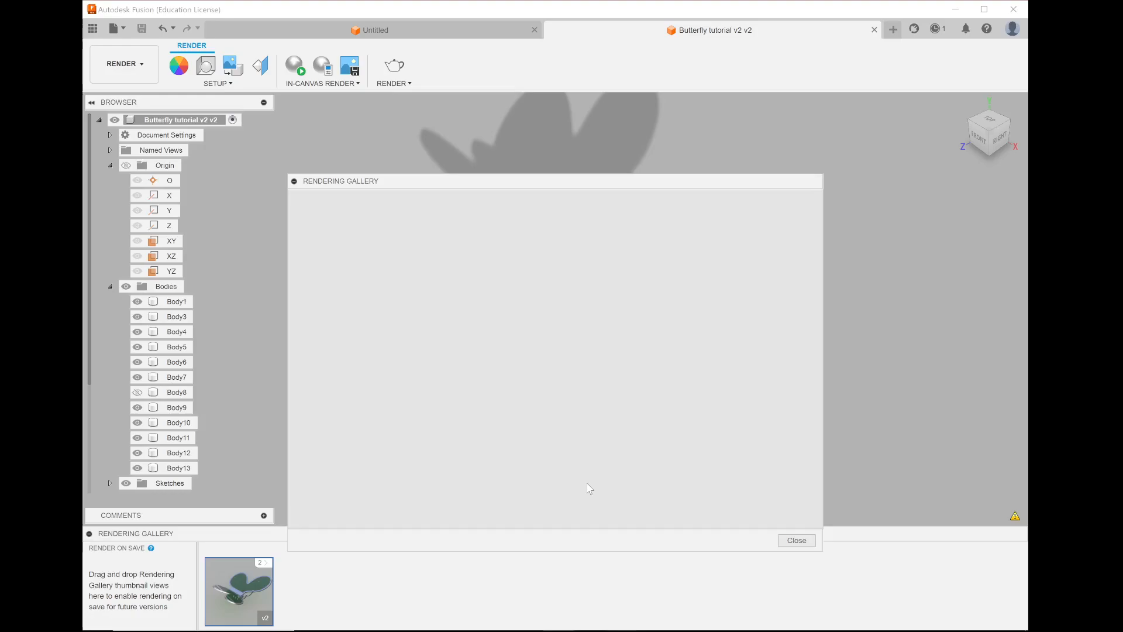
pyautogui.click(790, 540)
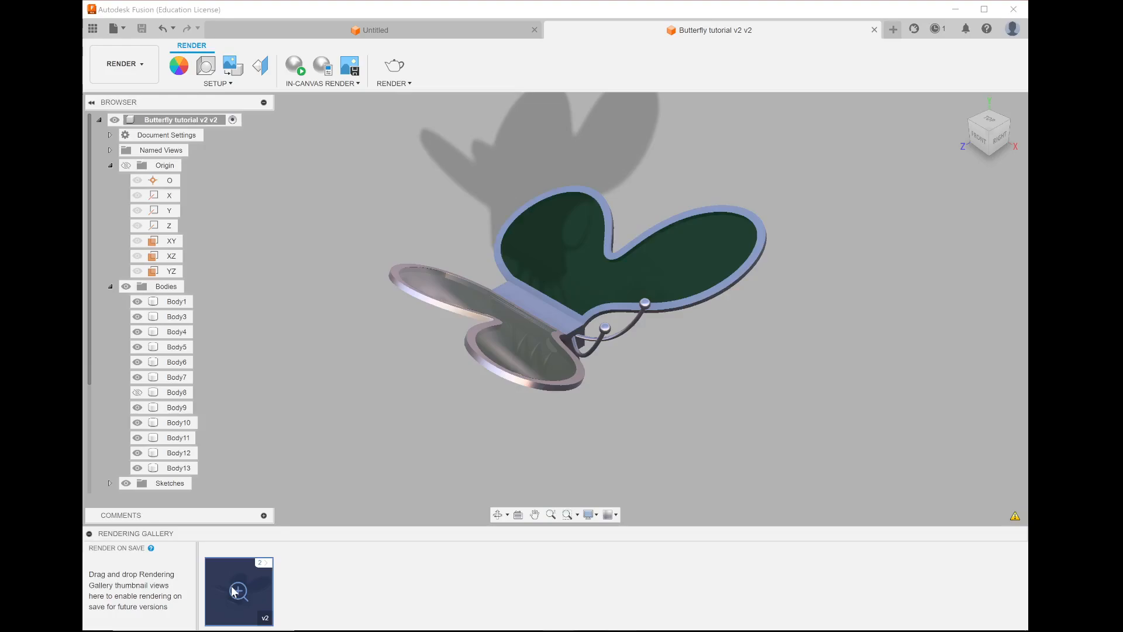
pyautogui.moveTo(620, 629)
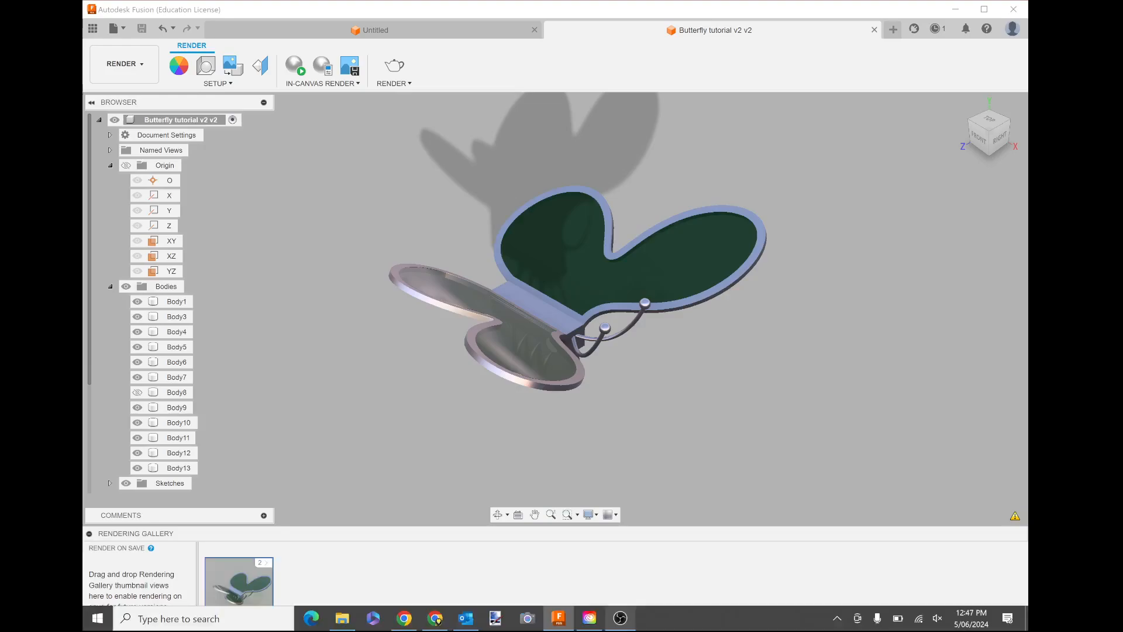
pyautogui.click(620, 618)
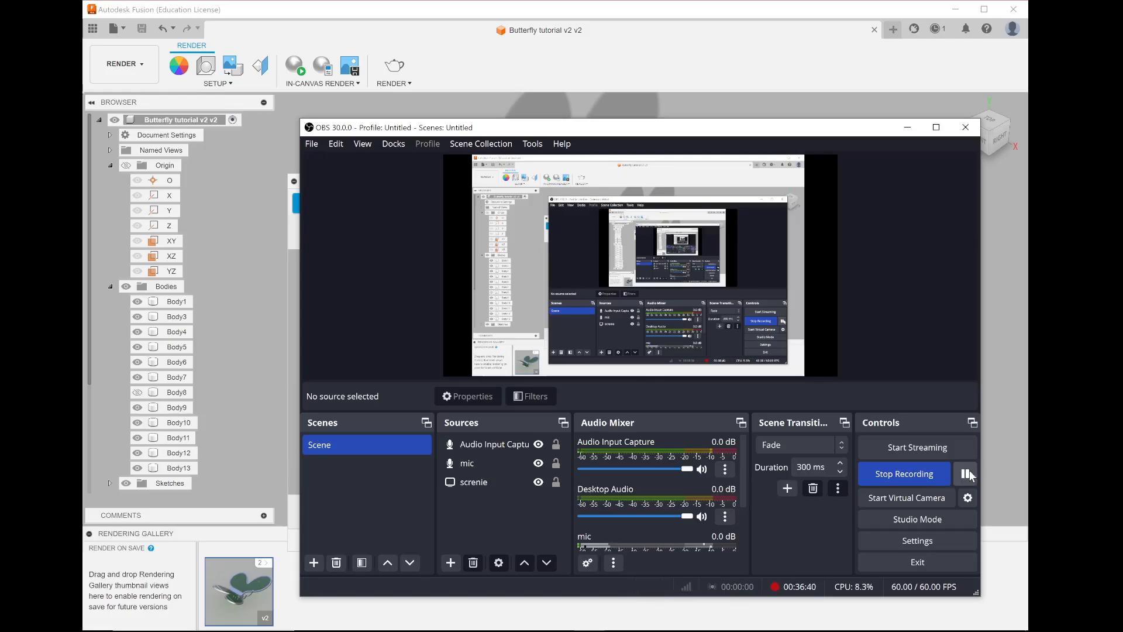
pyautogui.click(906, 129)
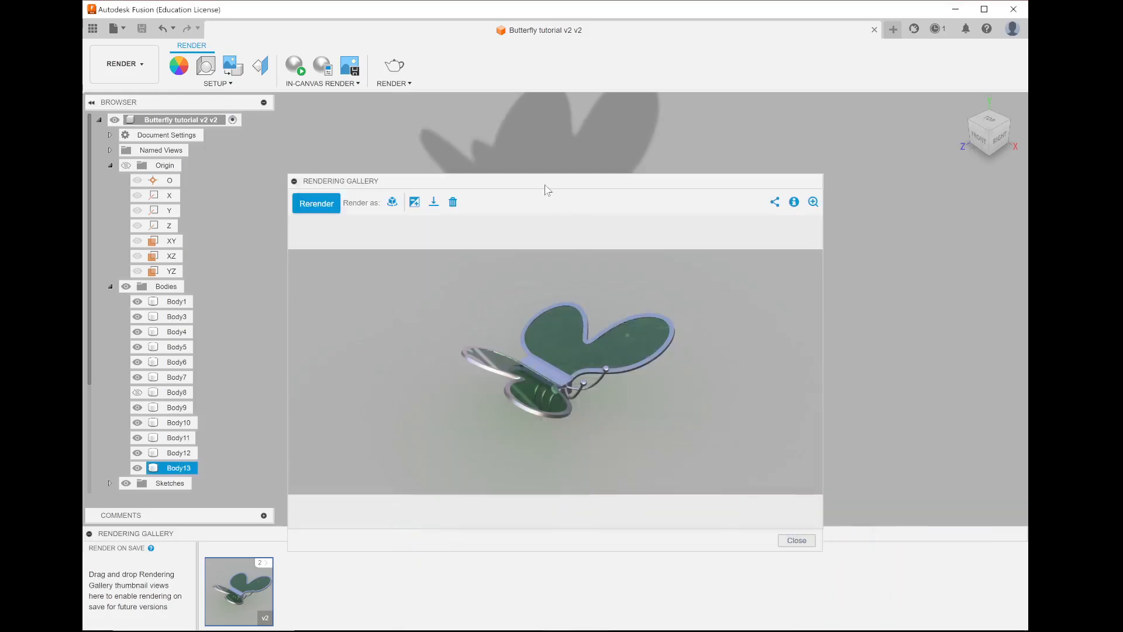
# Reposition the Rendering Gallery window that shows the butterfly rendering.
pyautogui.moveTo(545, 188); pyautogui.dragTo(186, 127)
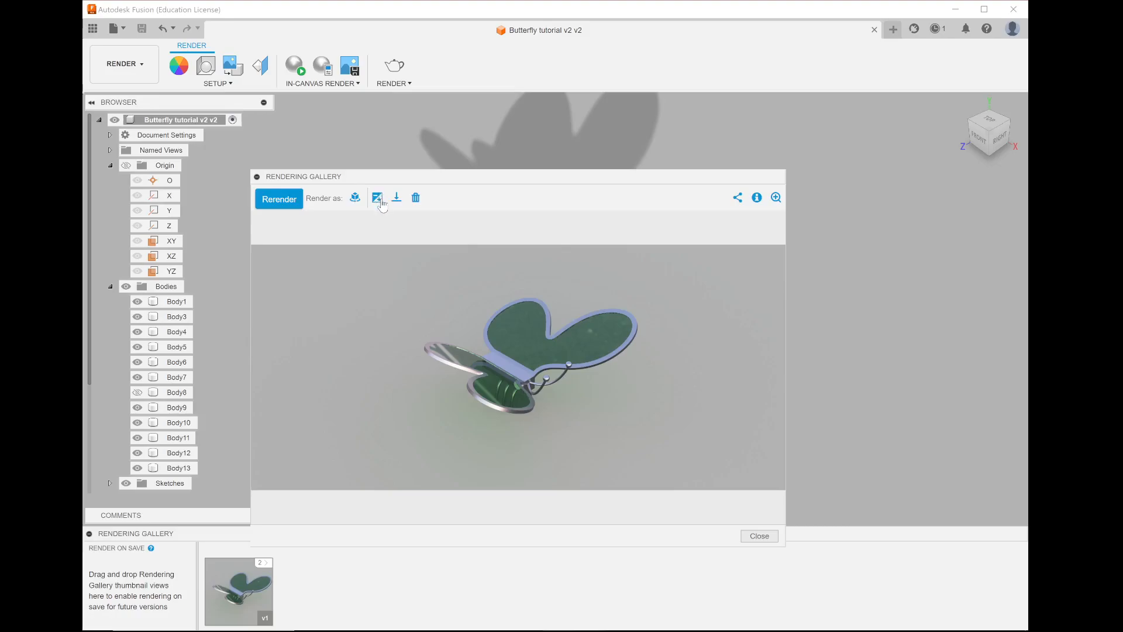
# Look over the butterfly rendering's post-processing settings without applying them and close the rendering window.
pyautogui.click(377, 199)
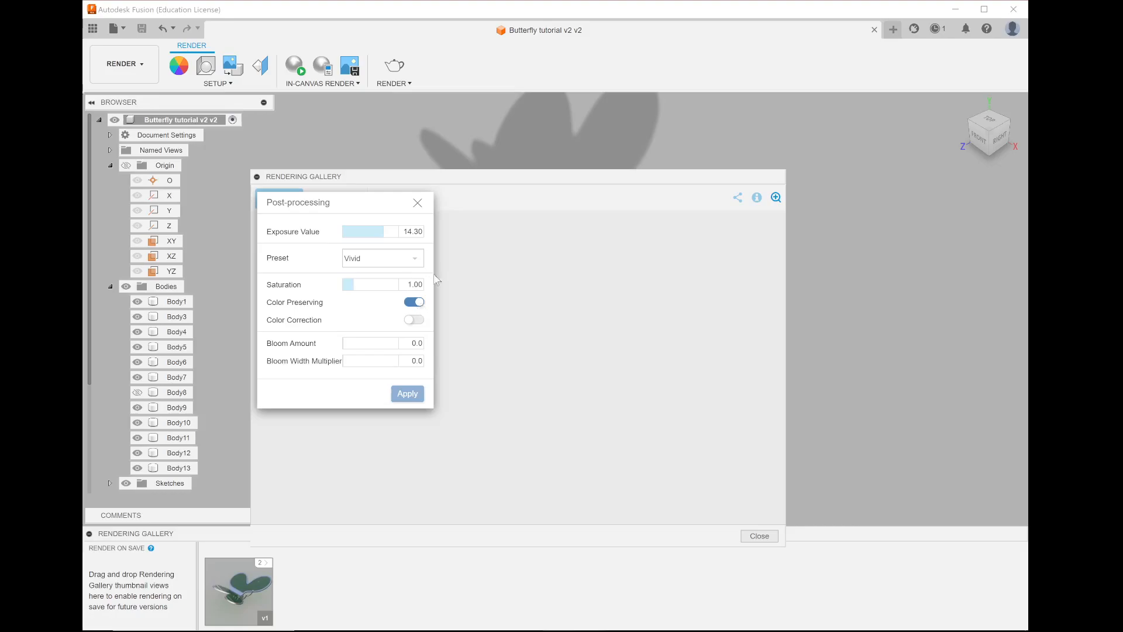
pyautogui.click(418, 203)
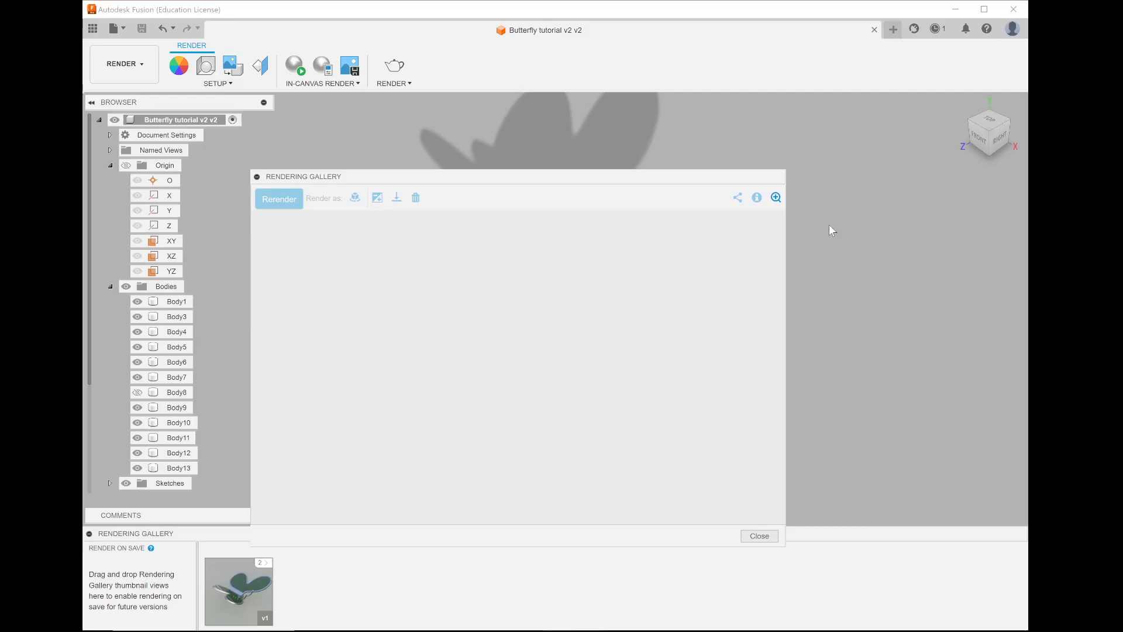
pyautogui.click(760, 536)
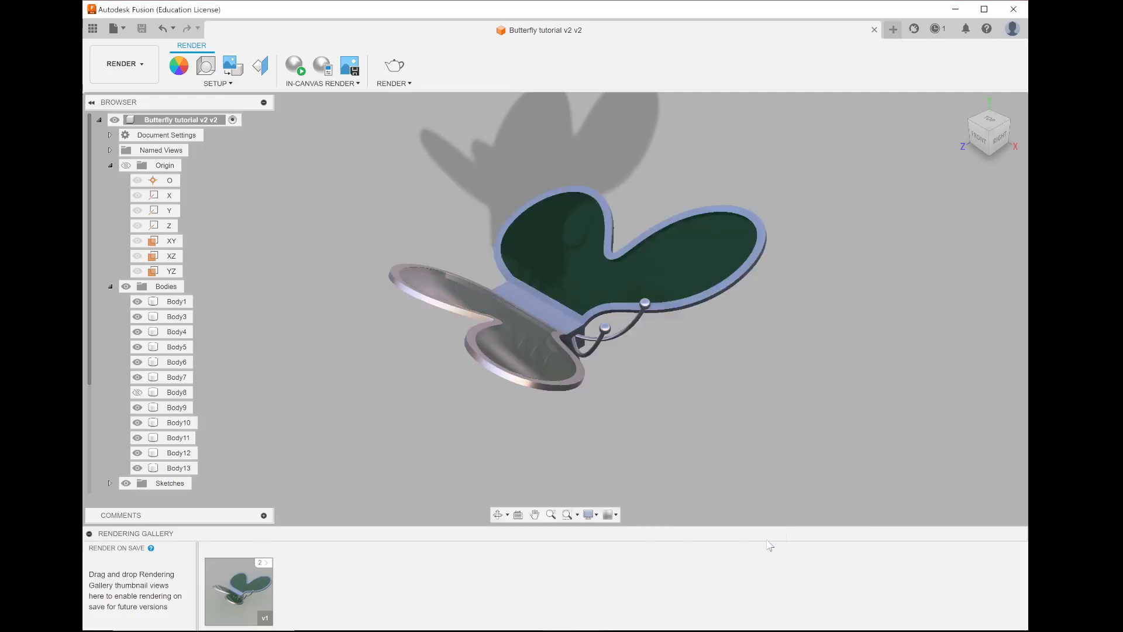
# Reopen the butterfly rendering from the Rendering Gallery and export it as a PNG file to the Downloads folder.
pyautogui.click(241, 599)
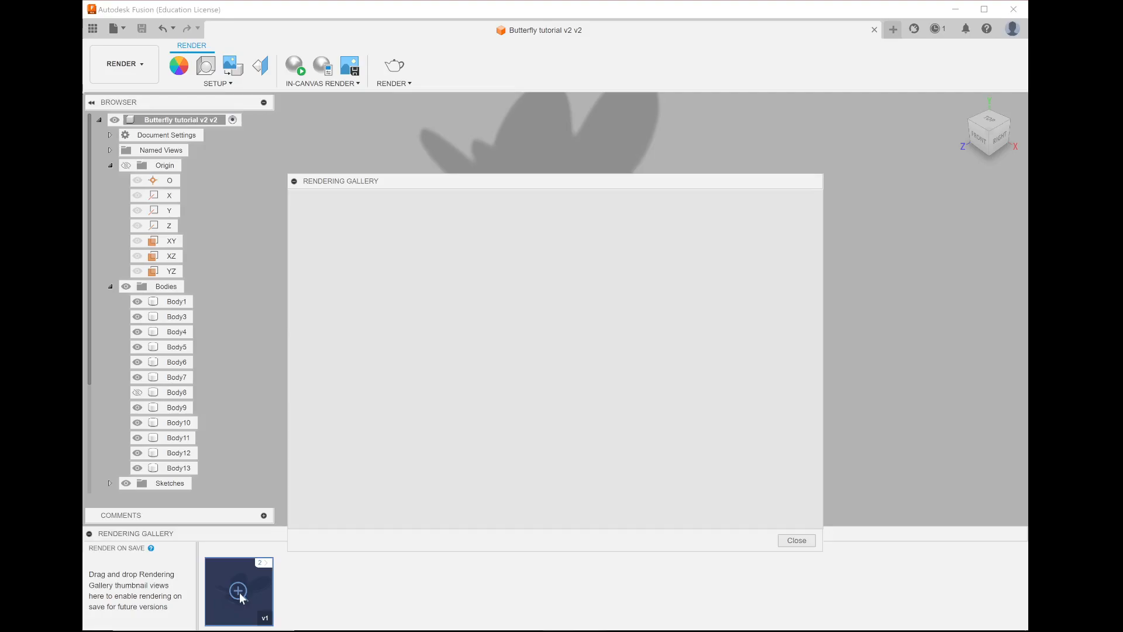
pyautogui.moveTo(646, 585)
pyautogui.click(589, 619)
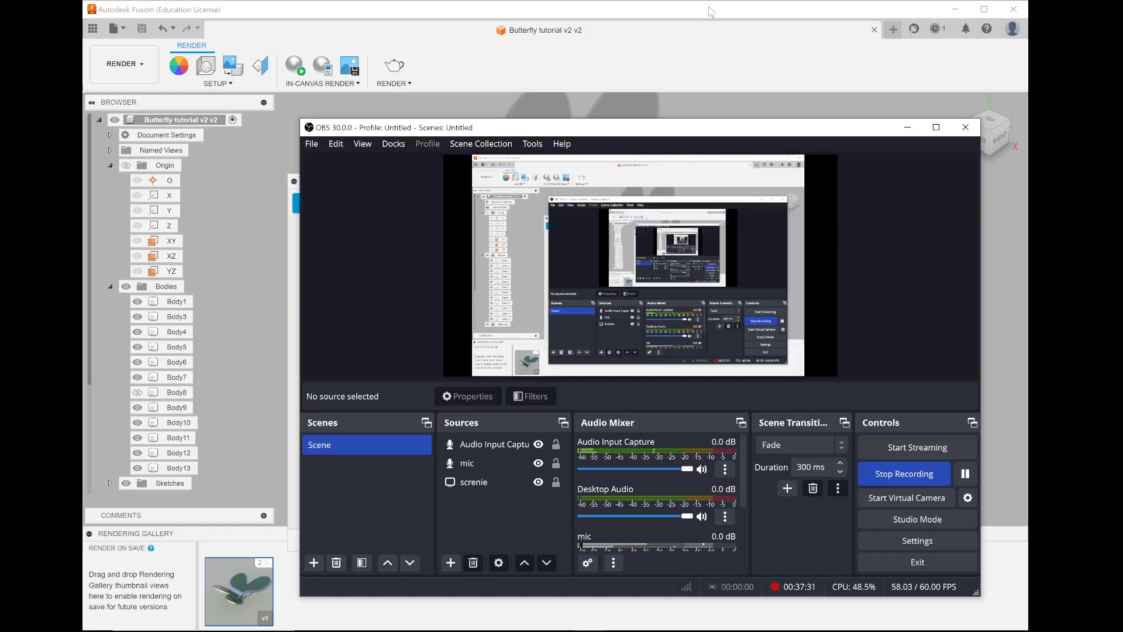
pyautogui.click(597, 105)
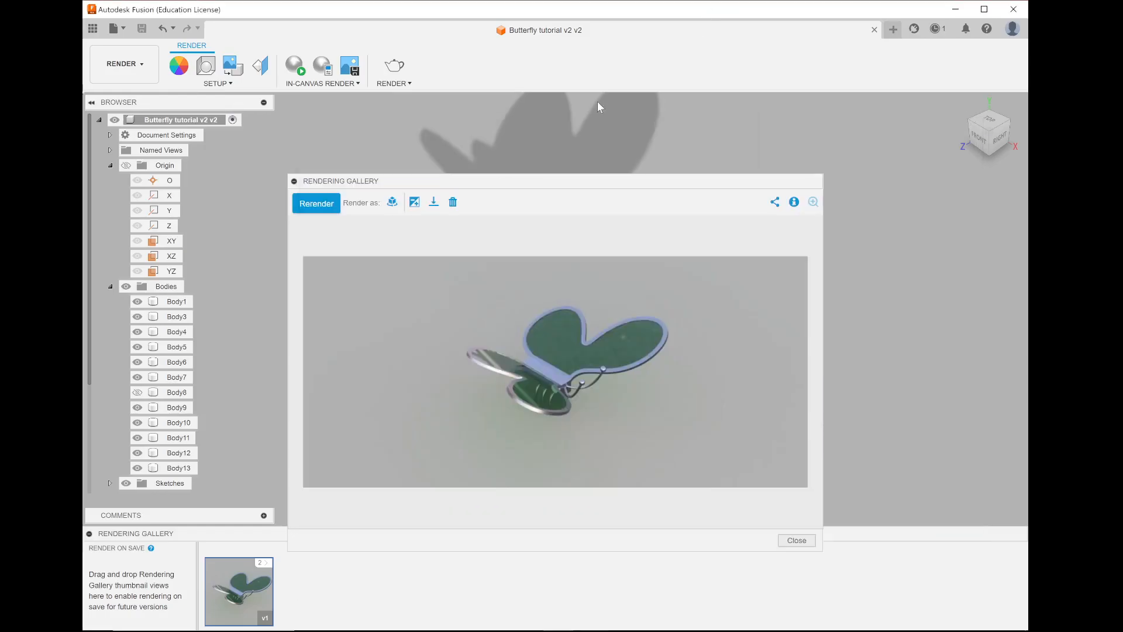
pyautogui.click(432, 204)
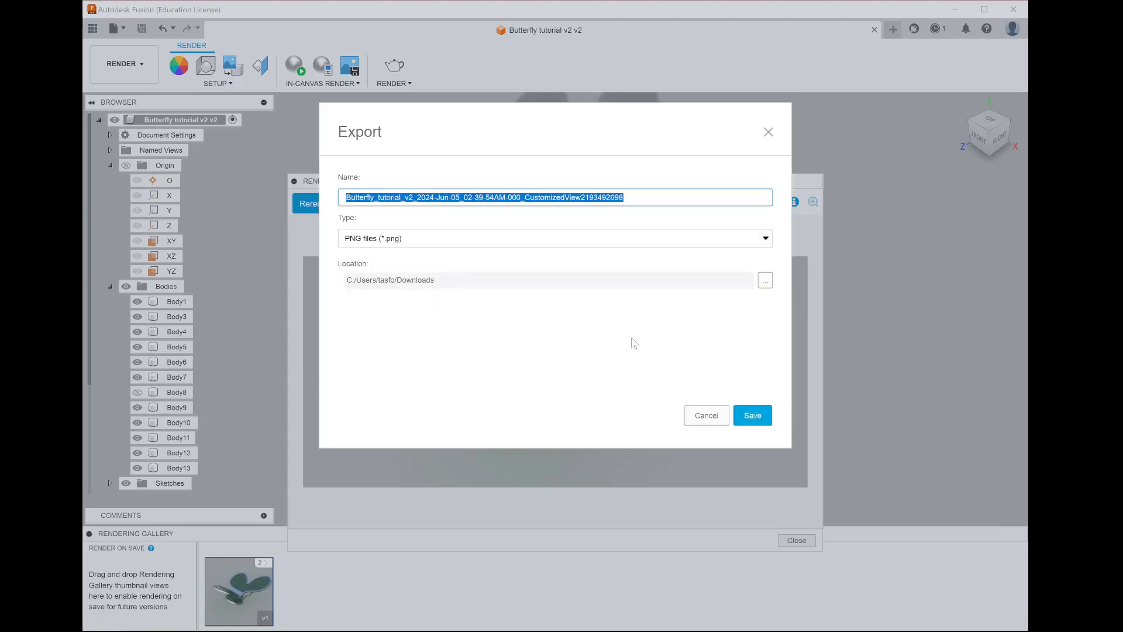
pyautogui.click(752, 412)
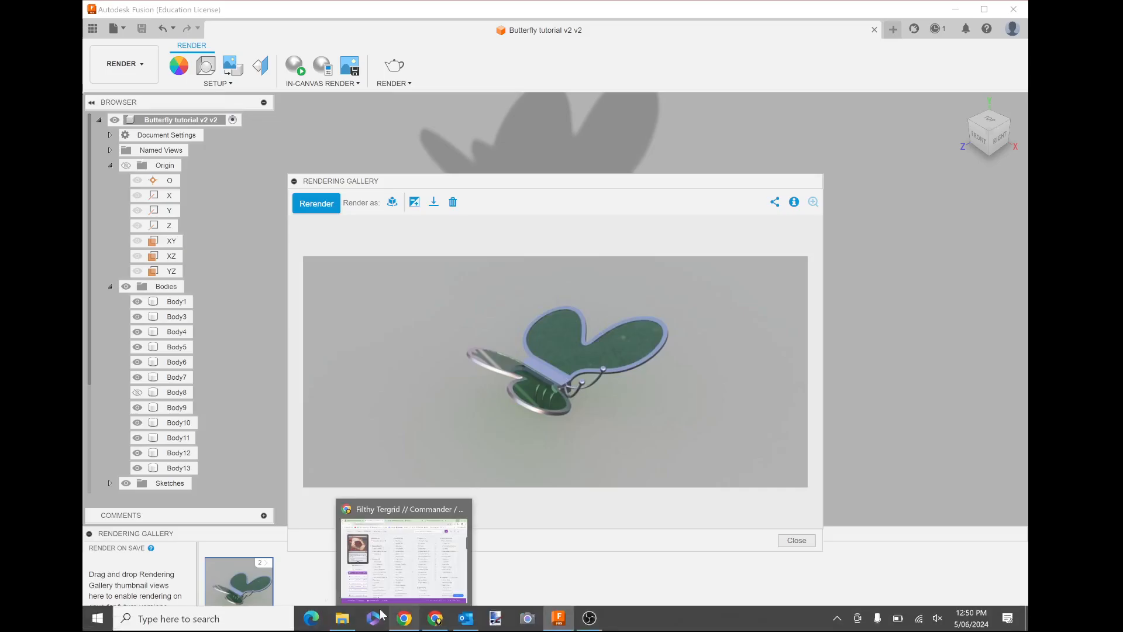
# Open the exported butterfly PNG from the Downloads folder in File Explorer with Photos and examine its wings, body and antennae up close.
pyautogui.click(342, 621)
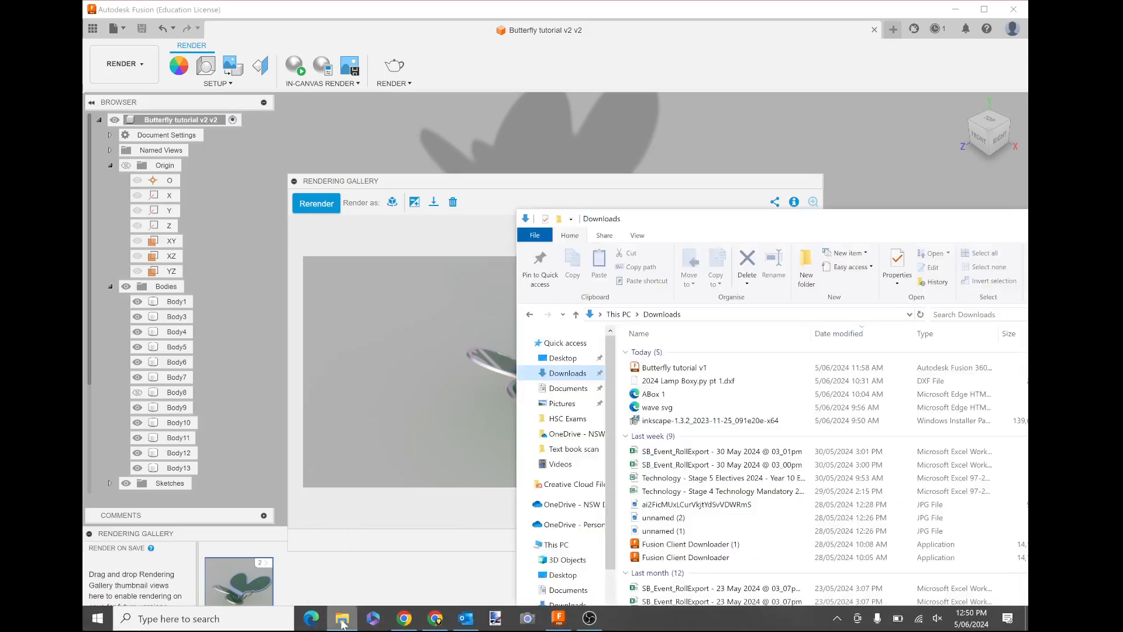
pyautogui.click(577, 375)
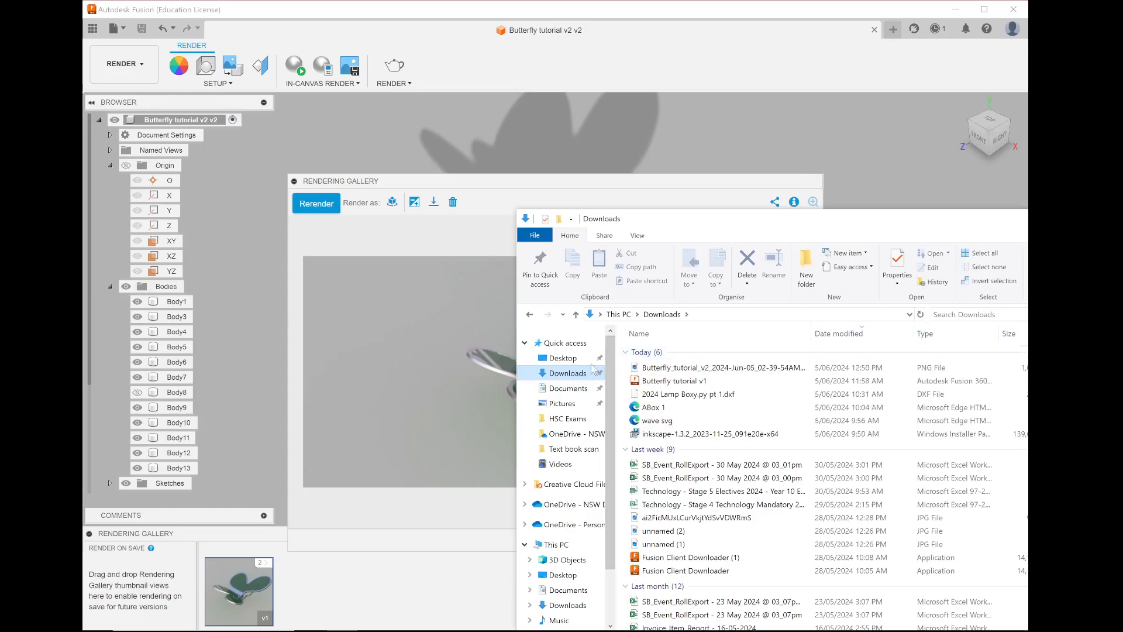
pyautogui.click(694, 367)
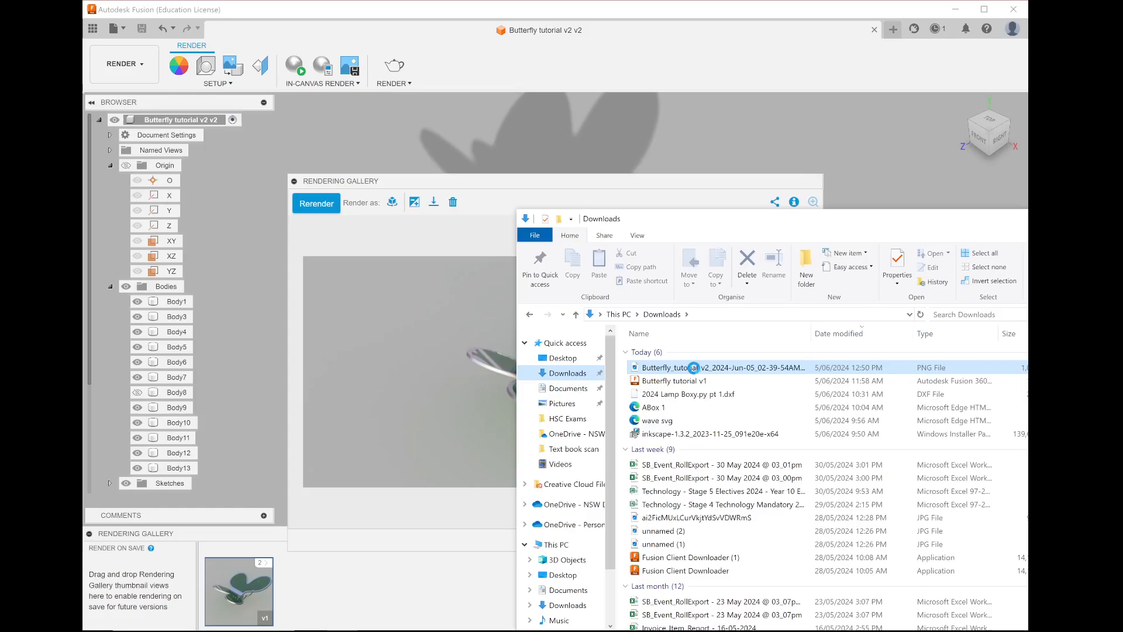
pyautogui.click(643, 237)
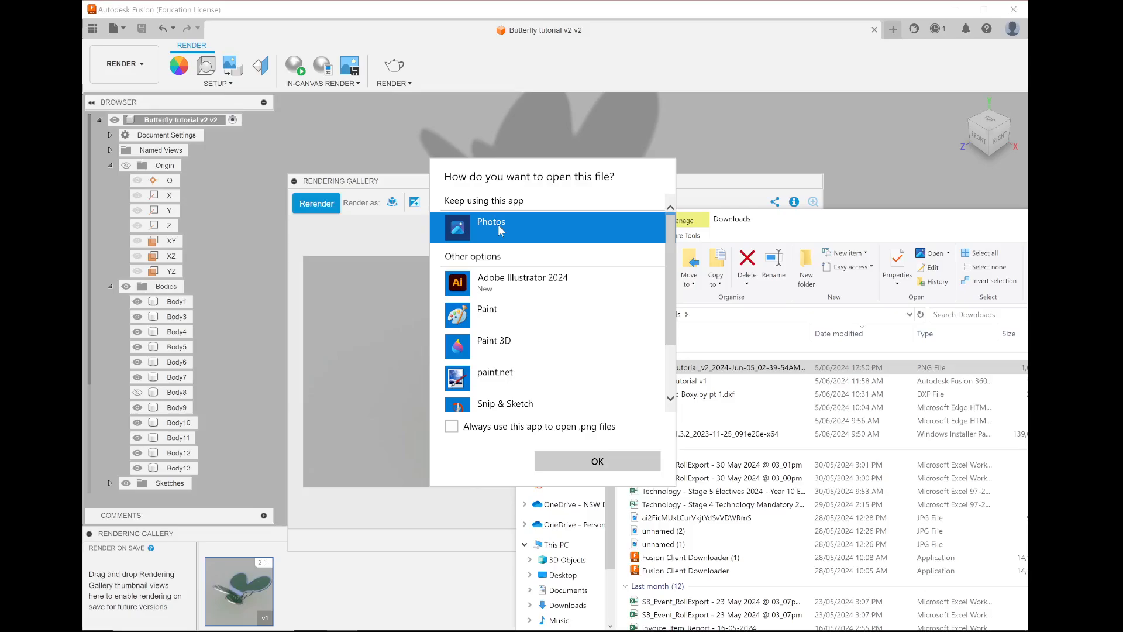
pyautogui.doubleClick(497, 225)
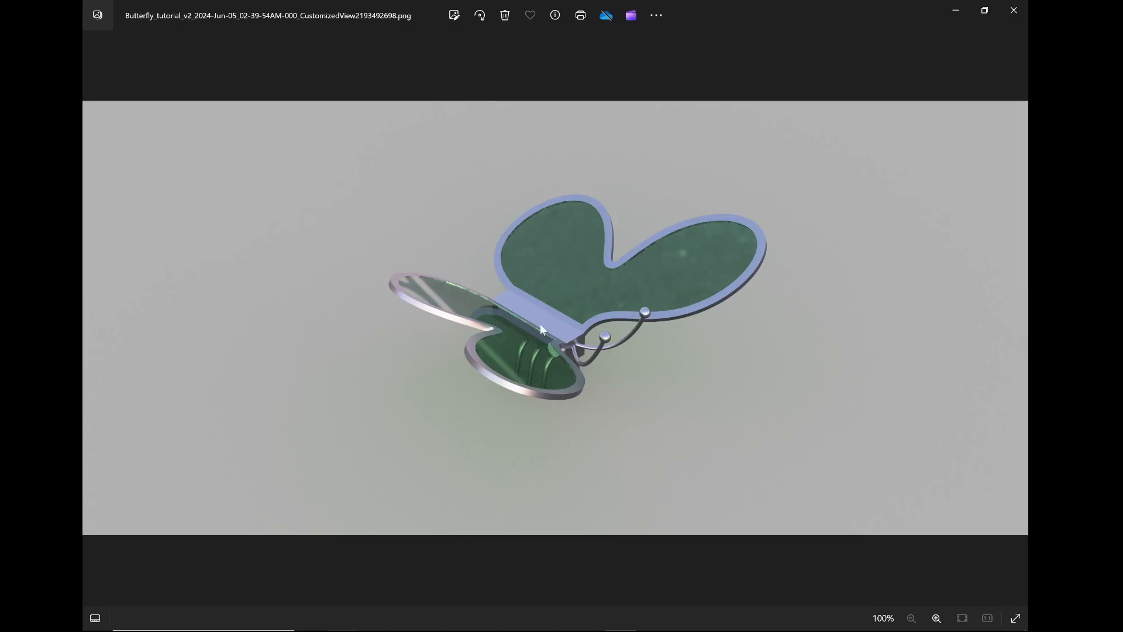
pyautogui.scroll(6, 541, 325)
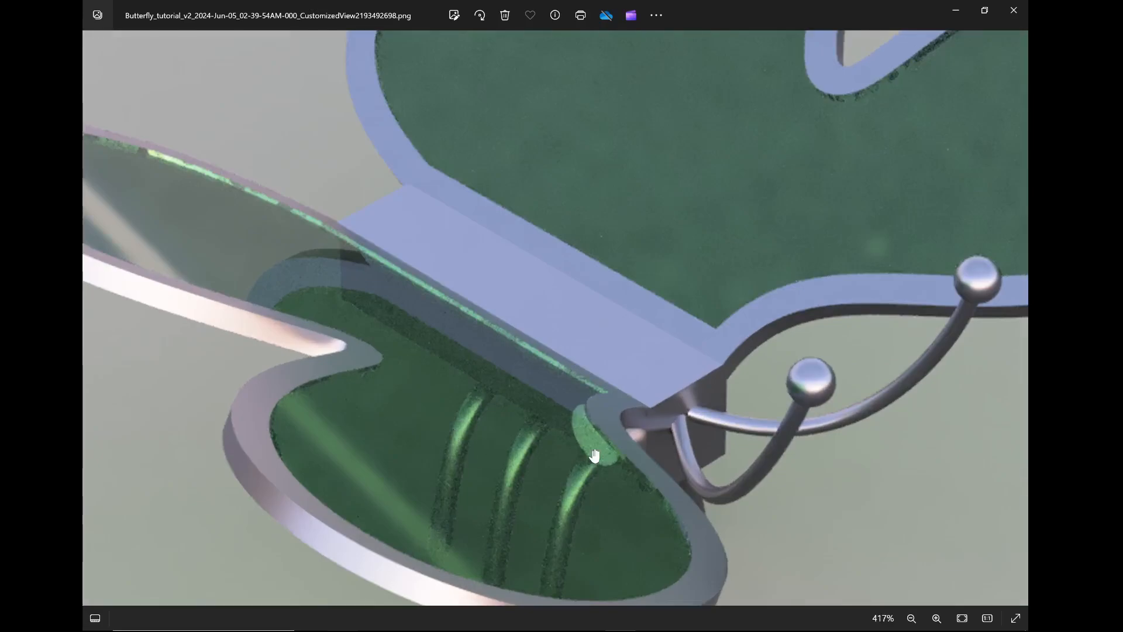
pyautogui.scroll(-3, 484, 449)
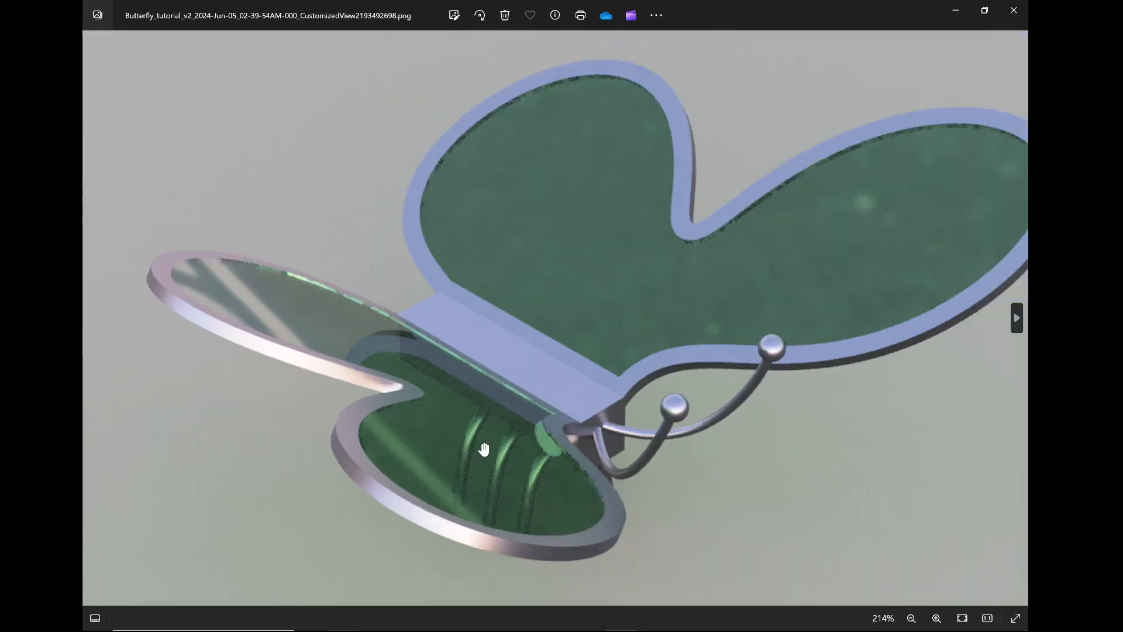
pyautogui.scroll(-1, 484, 449)
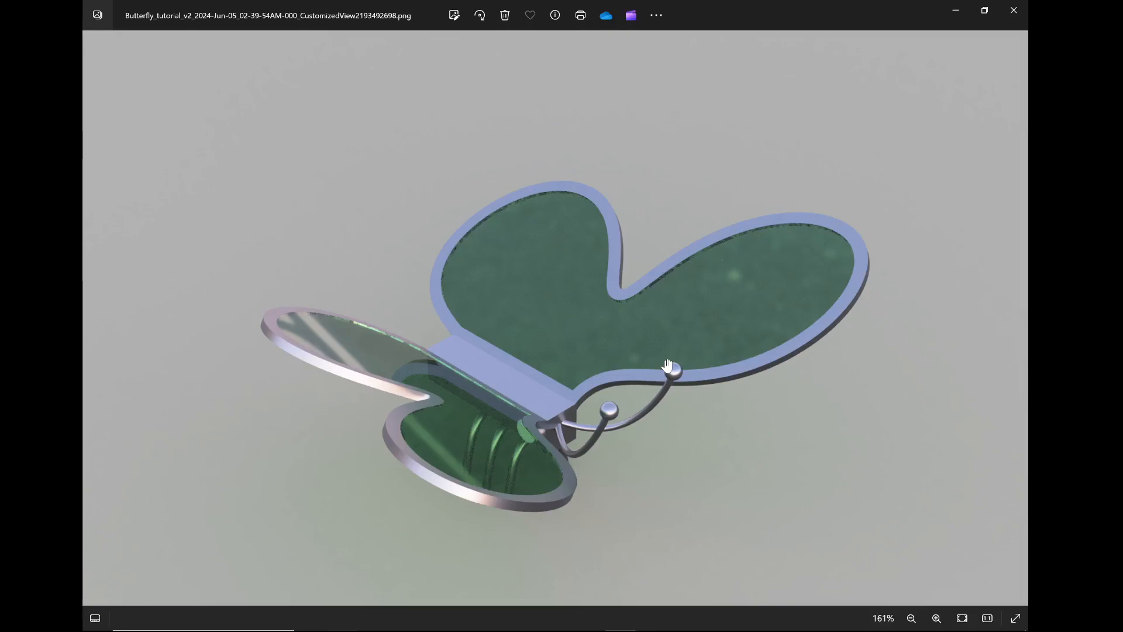
pyautogui.scroll(1, 667, 366)
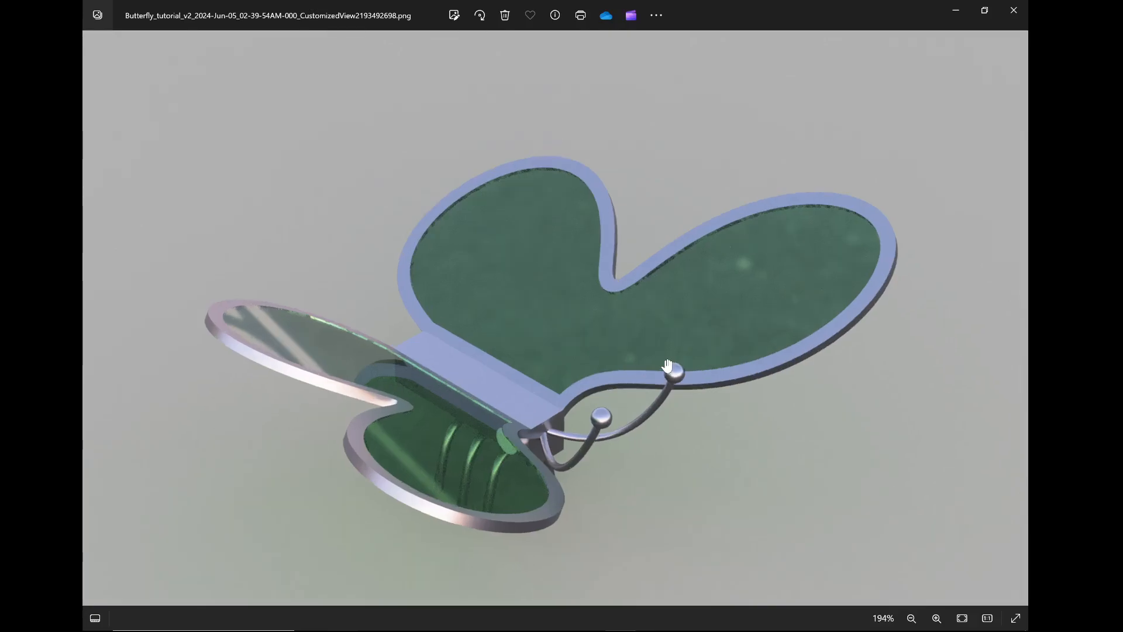
pyautogui.scroll(-1, 667, 366)
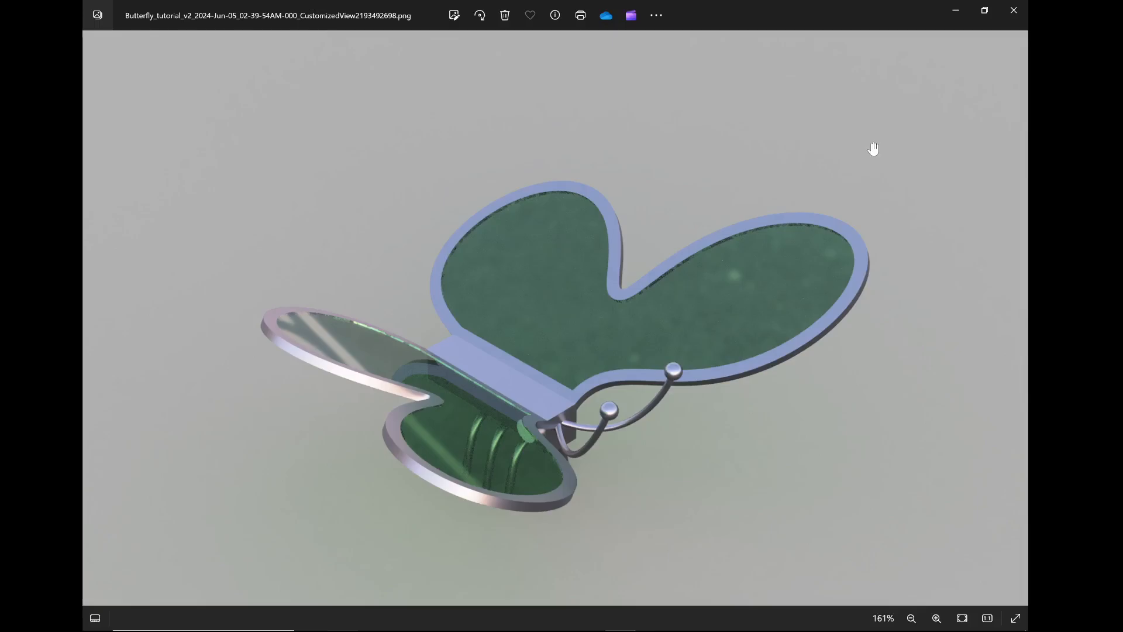
# Minimise the Photos window, return to Autodesk Fusion and close the butterfly rendering.
pyautogui.click(953, 9)
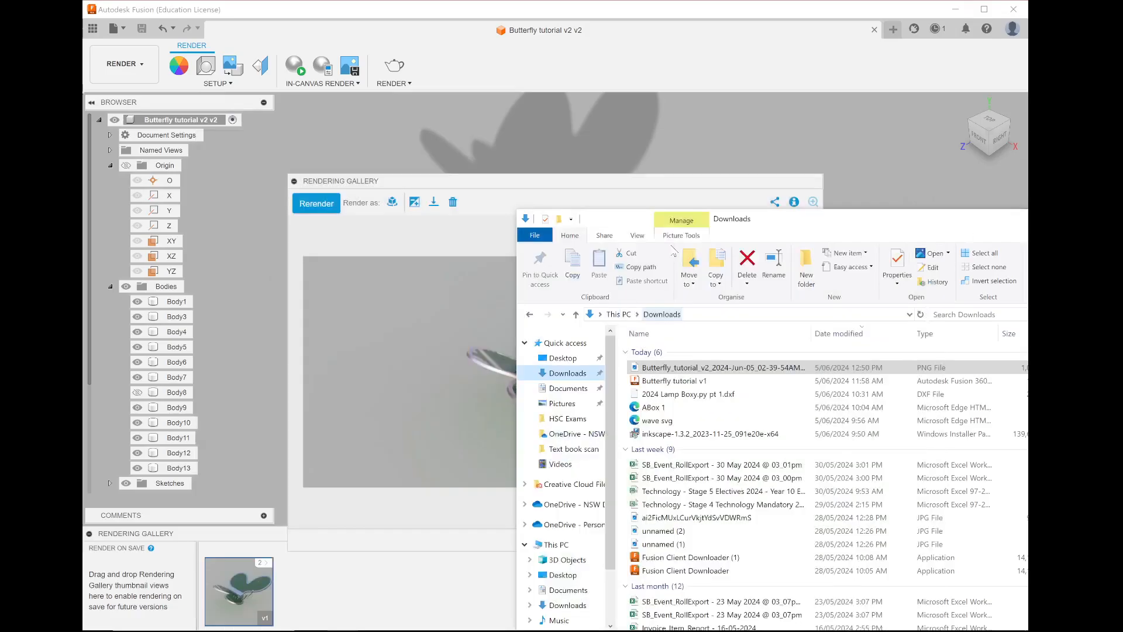
pyautogui.click(672, 196)
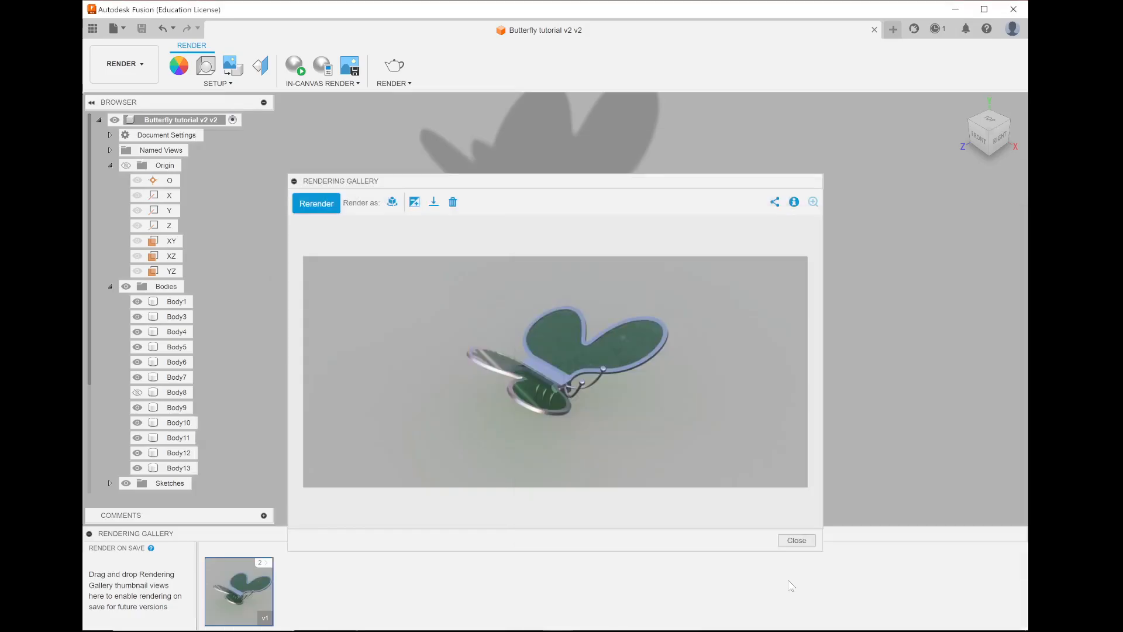
pyautogui.click(793, 541)
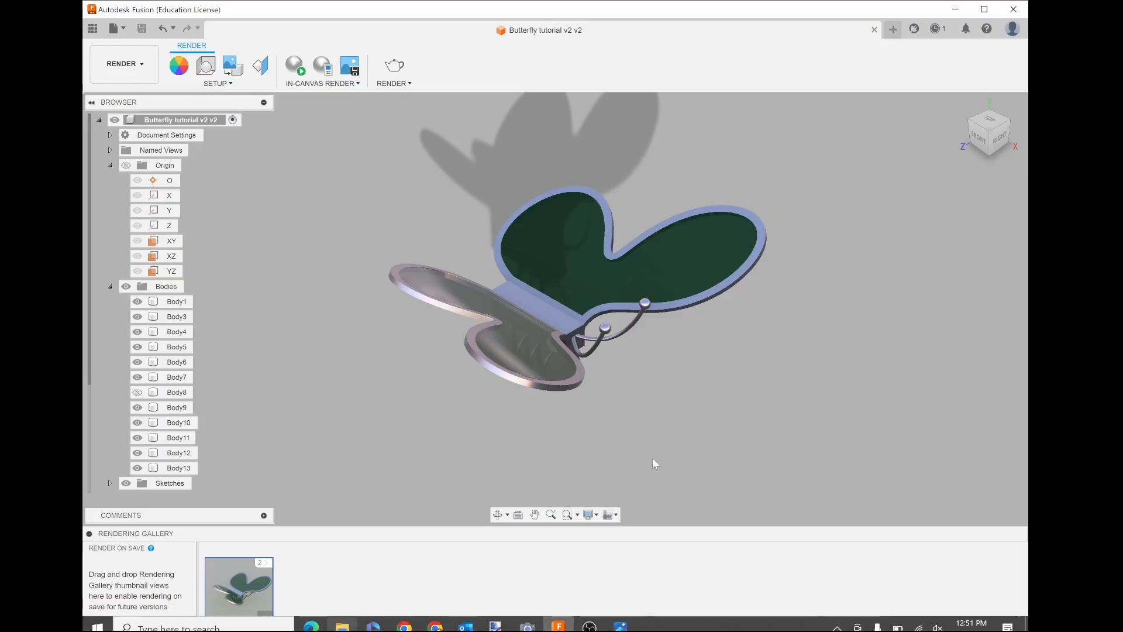
pyautogui.click(590, 621)
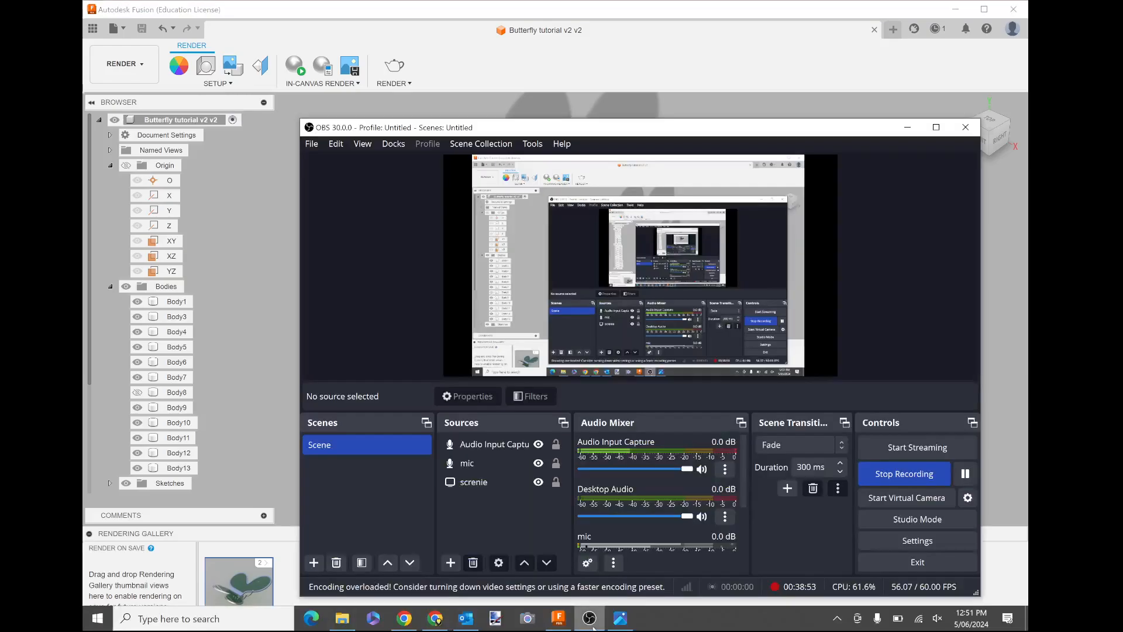